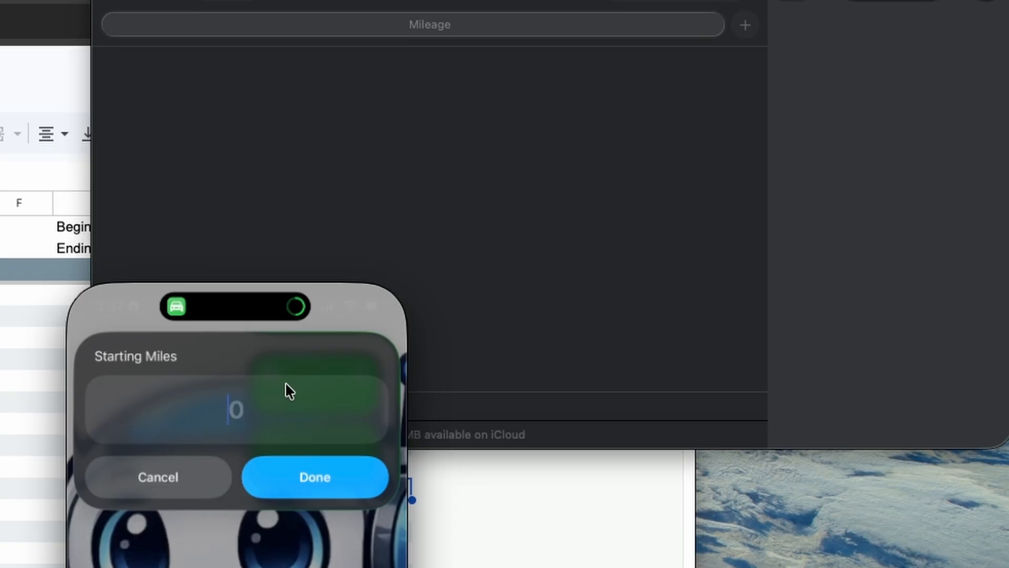
Step: Enter 10000 as the starting miles in the Start shortcut prompt and confirm
text(0000)
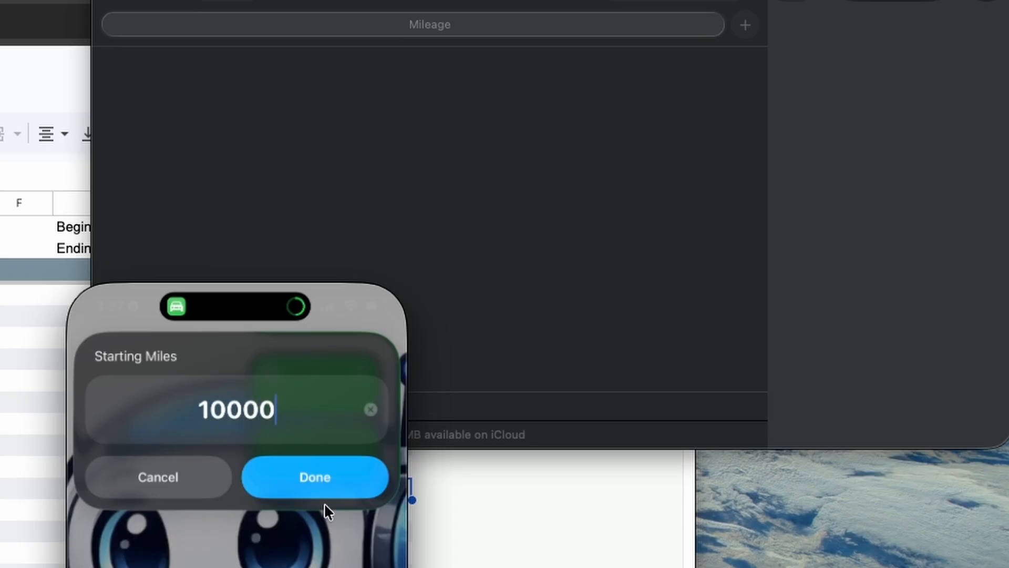
click(300, 478)
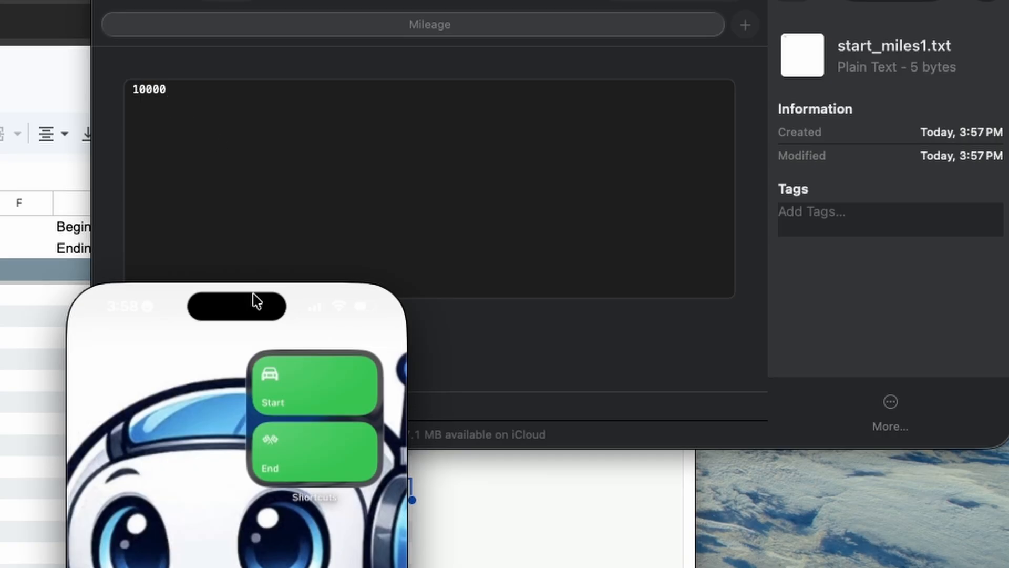
Step: Run the Start shortcut again, choose to start a new trip overwriting the active one, and enter 10001 starting miles
click(296, 397)
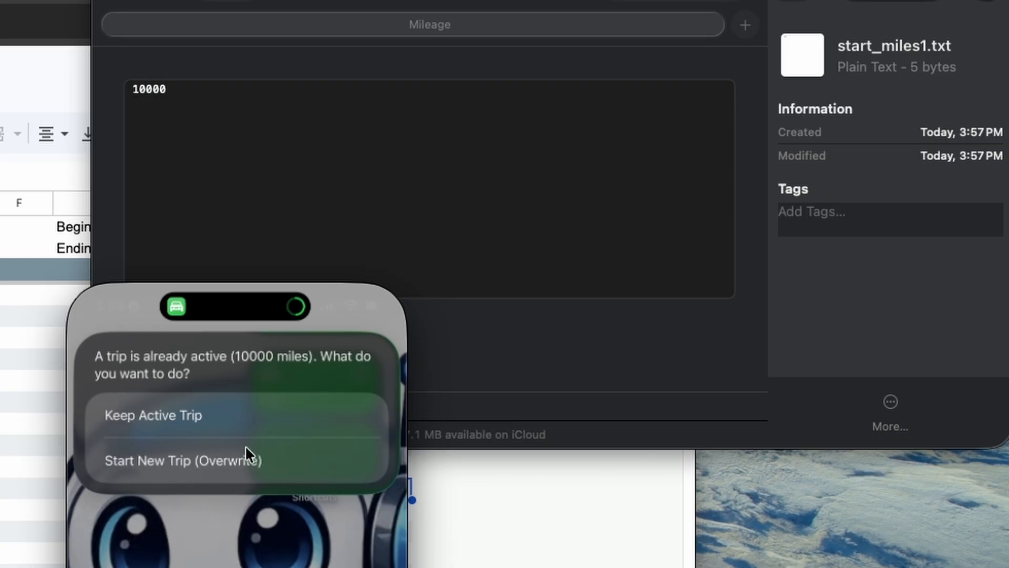
click(235, 465)
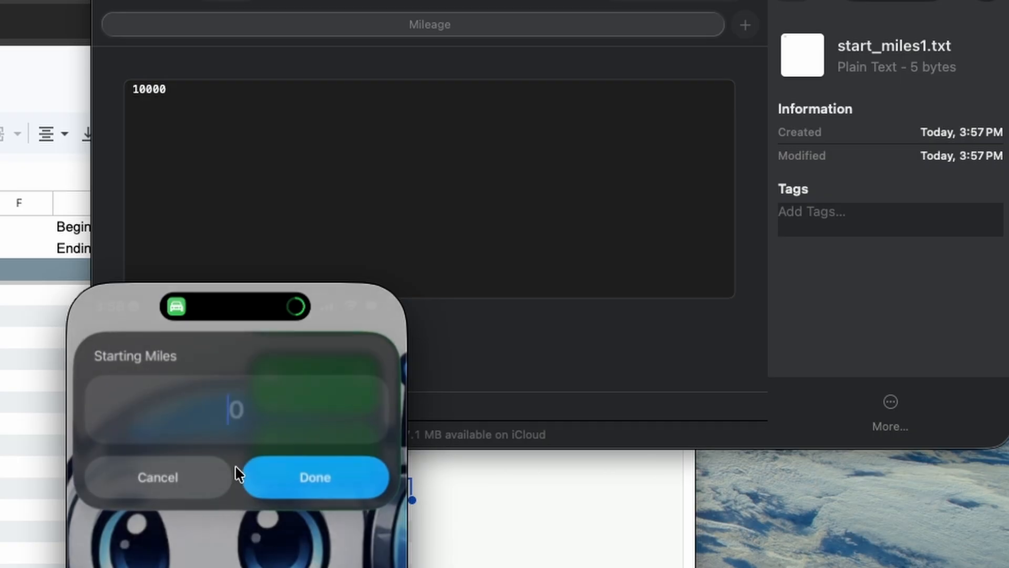
text(10001)
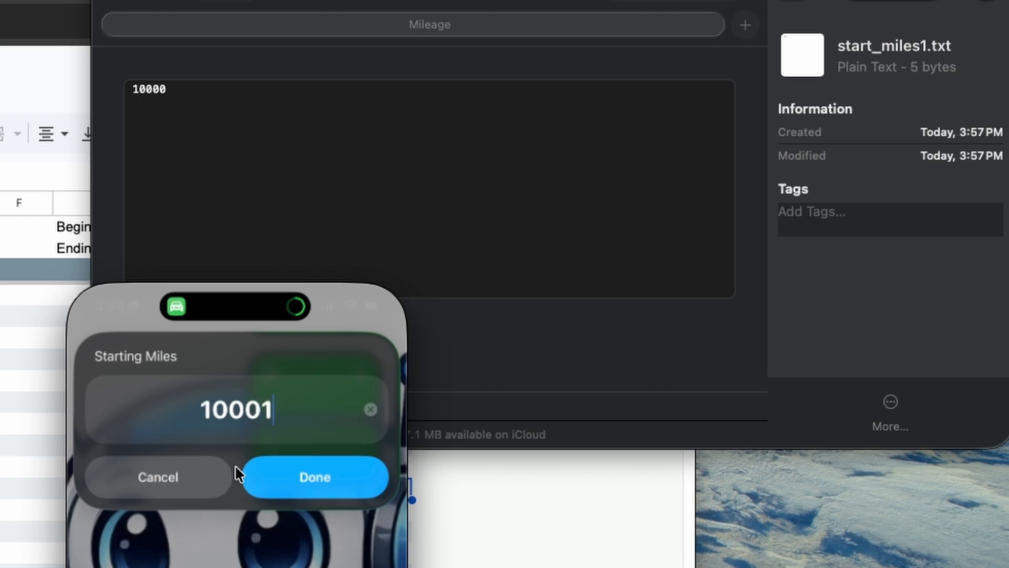
click(311, 472)
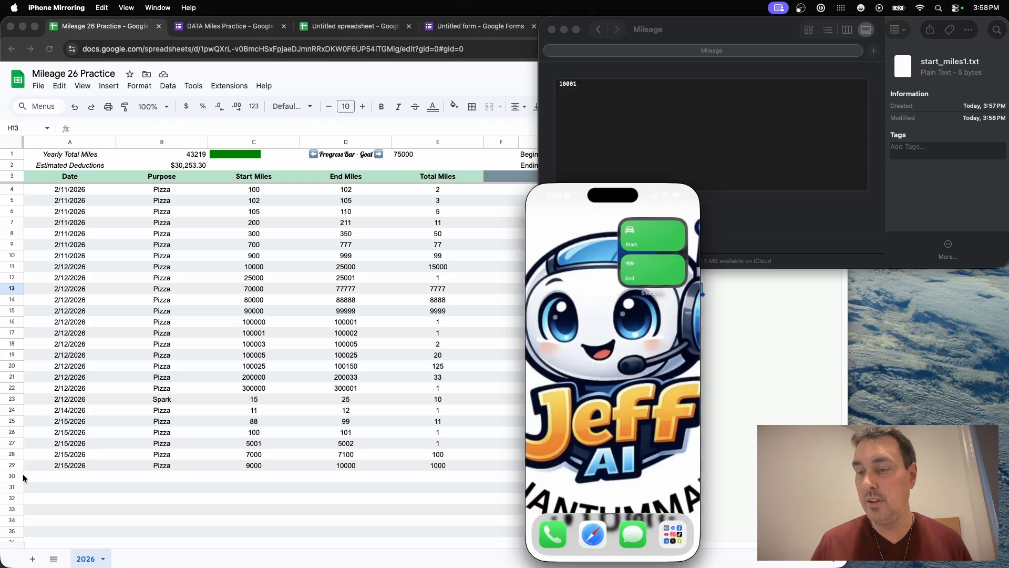
Step: Run the End shortcut and enter 10010 as the ending miles
click(636, 269)
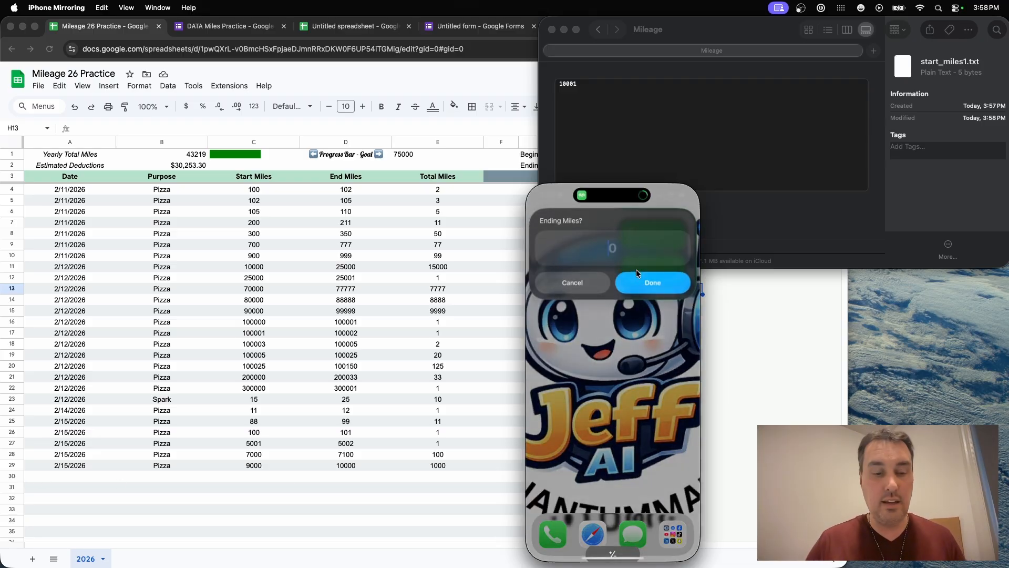
text(10)
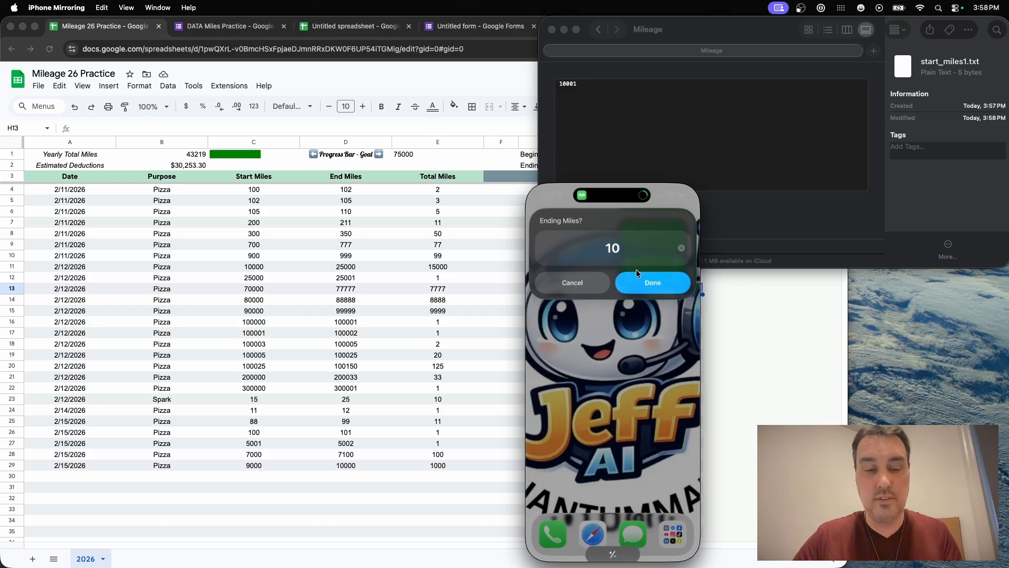
text(010)
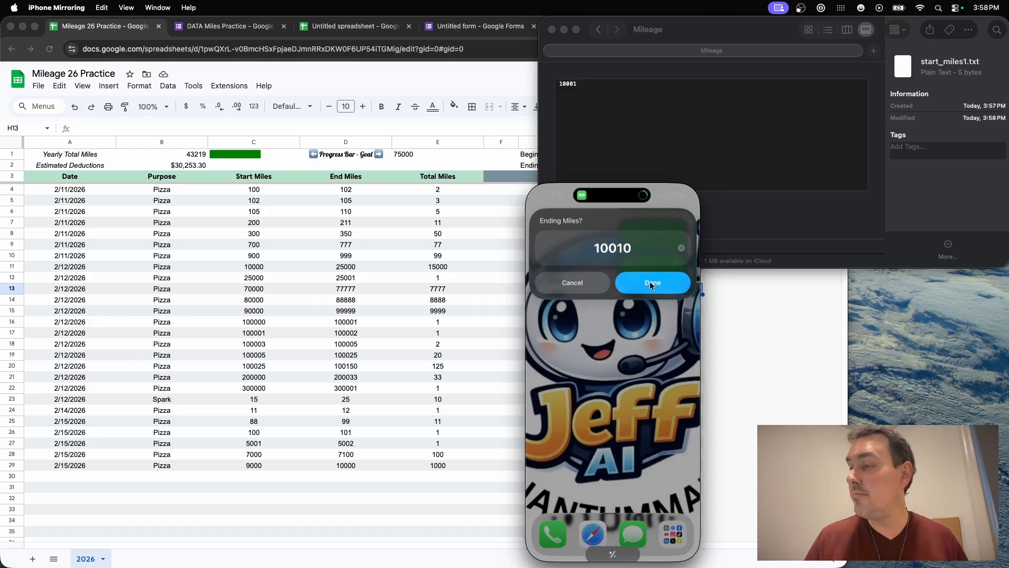
click(648, 285)
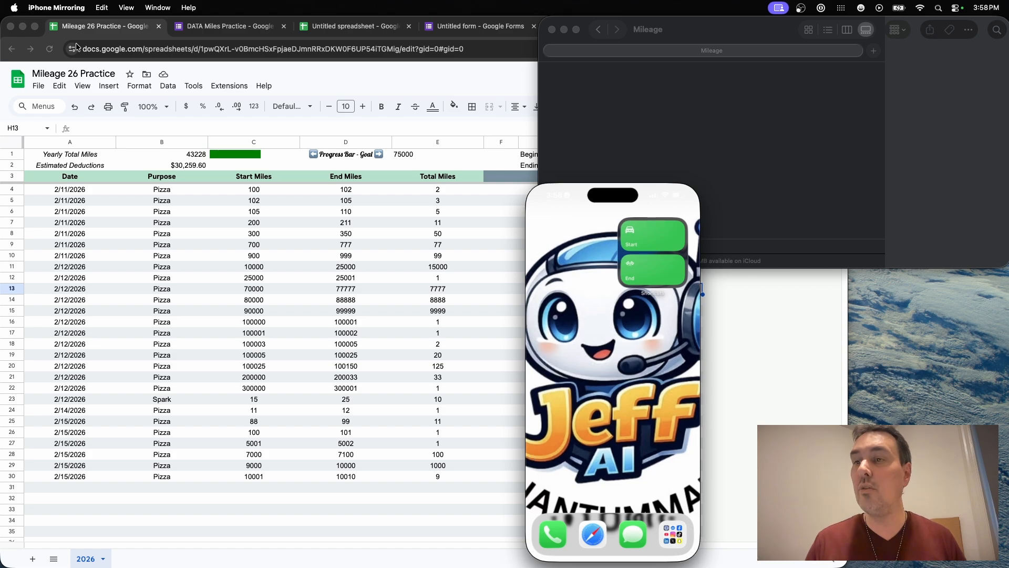
Step: Maximize the browser window and switch to the Untitled spreadsheet tab
click(35, 26)
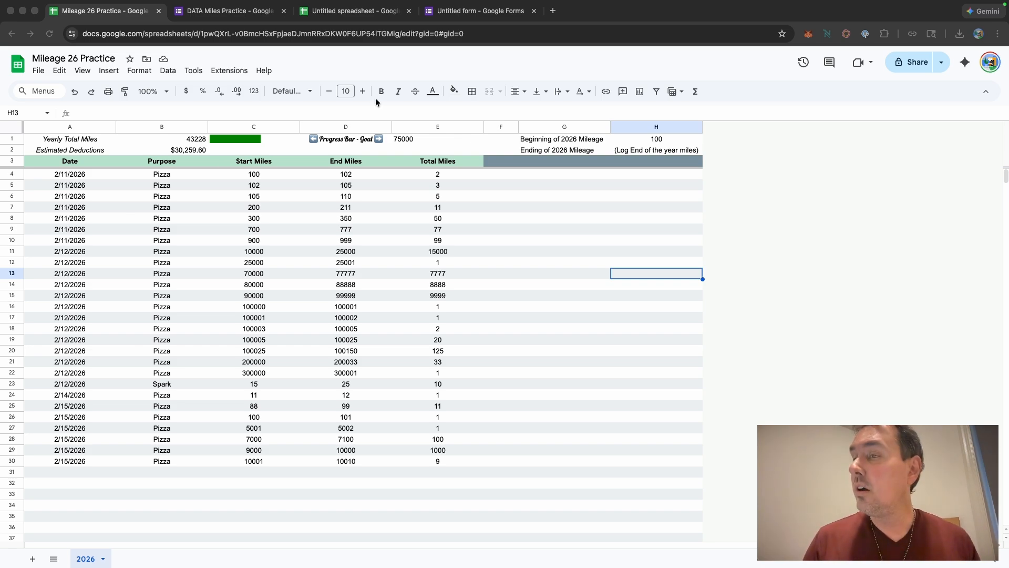
click(347, 8)
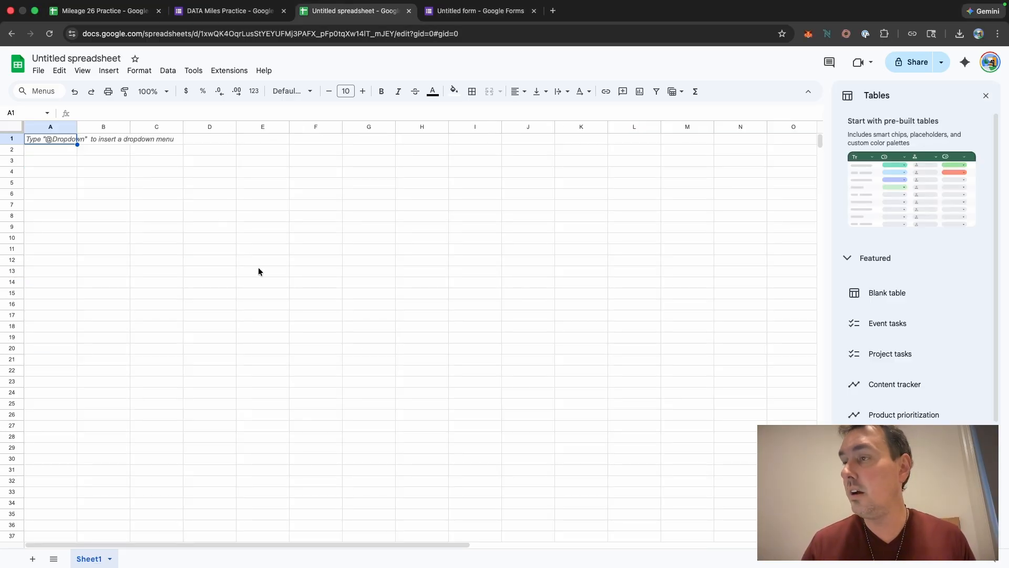
click(466, 10)
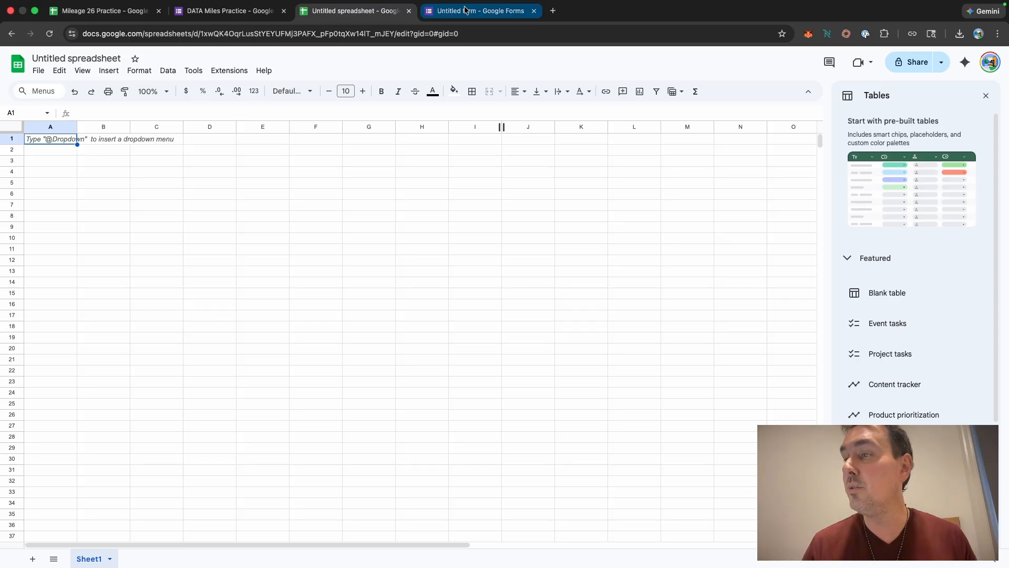
click(355, 12)
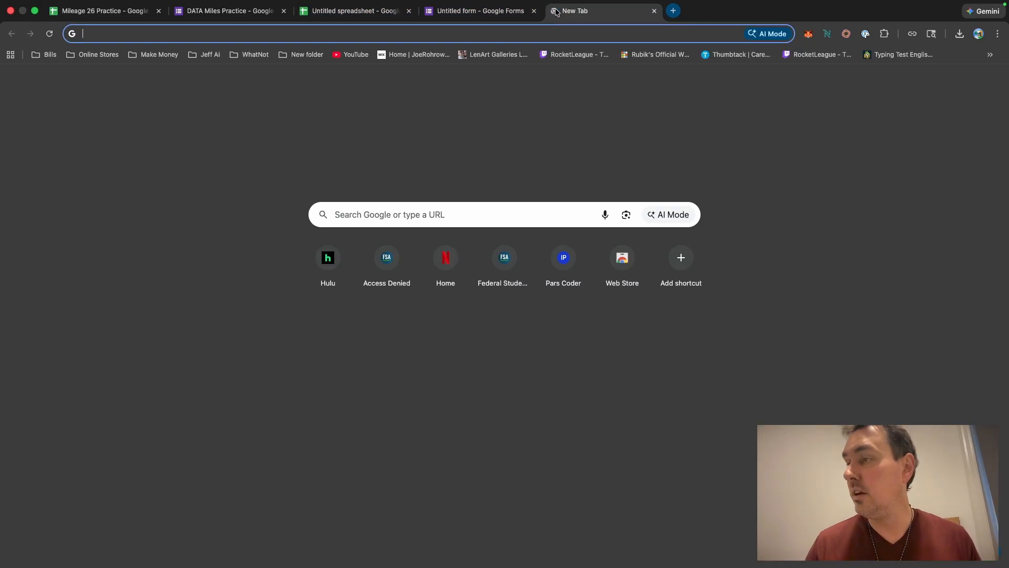
click(553, 11)
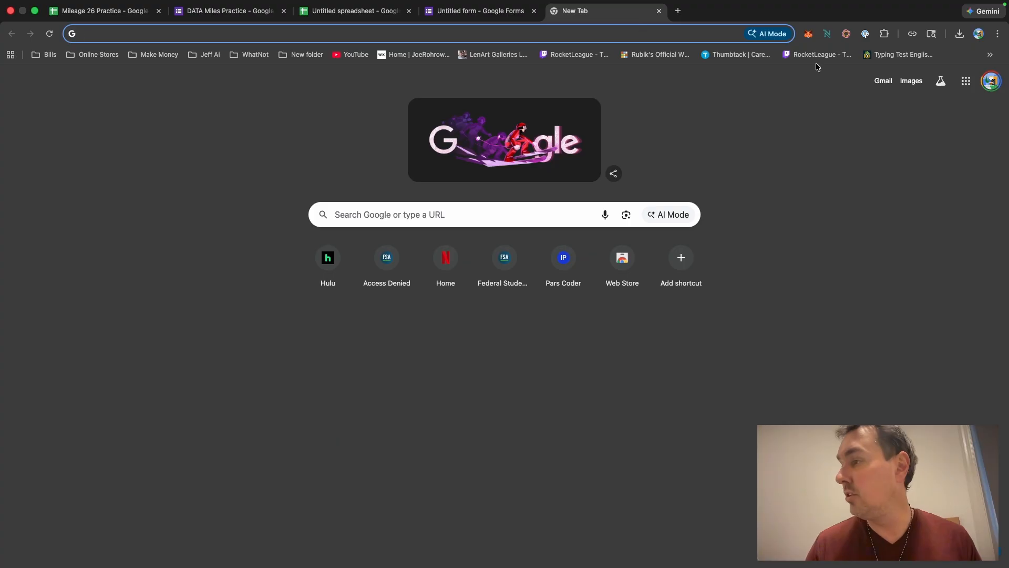
click(971, 86)
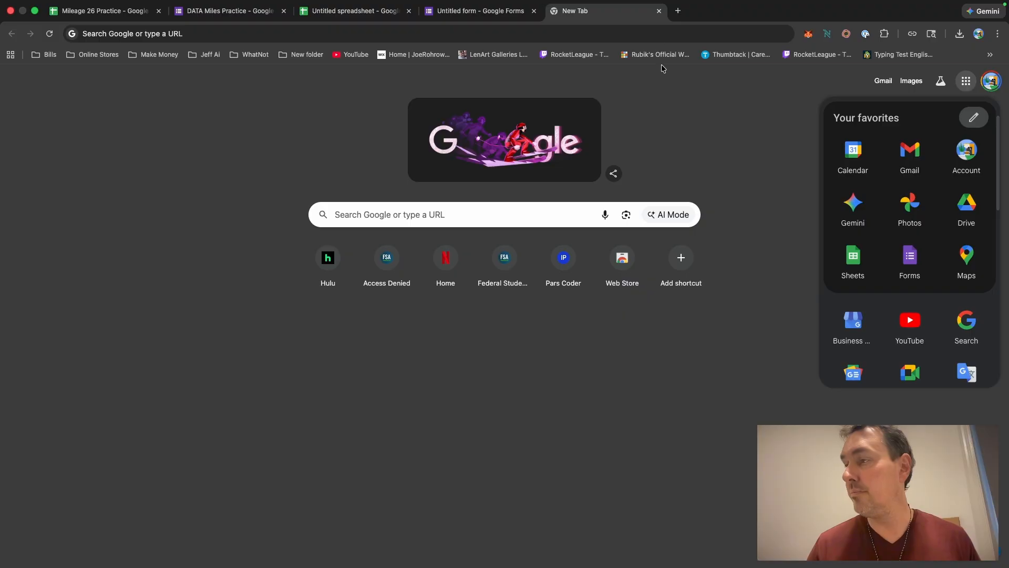
click(658, 11)
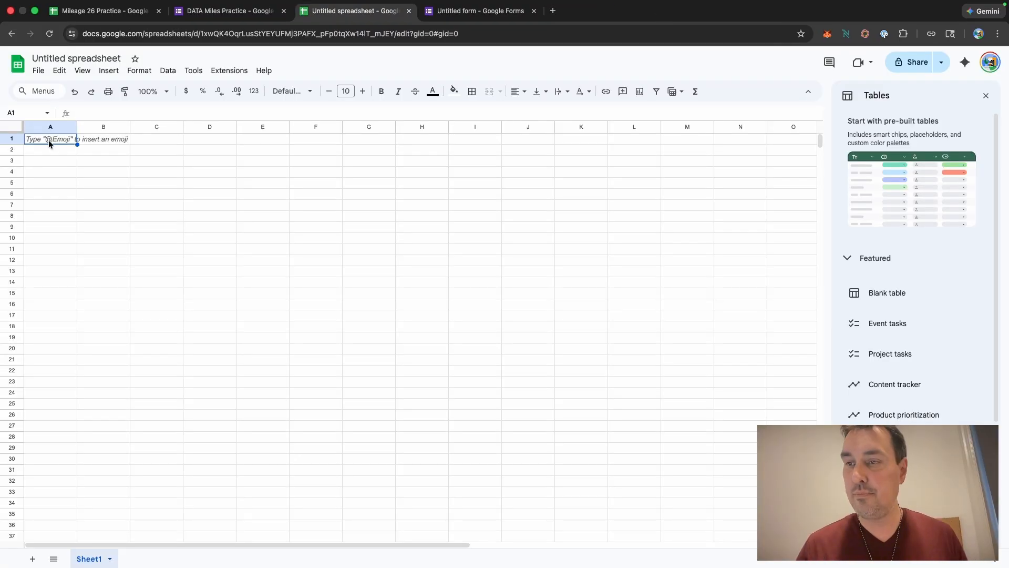
Step: Enter "Yearly Total Miles" in cell A1 and widen column A slightly
text(Y)
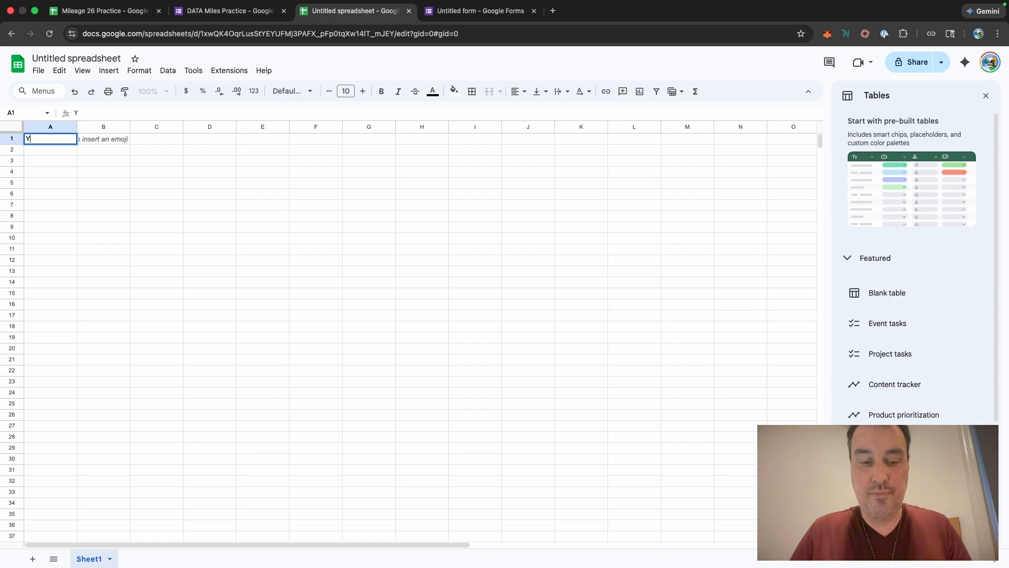
text(early Miles)
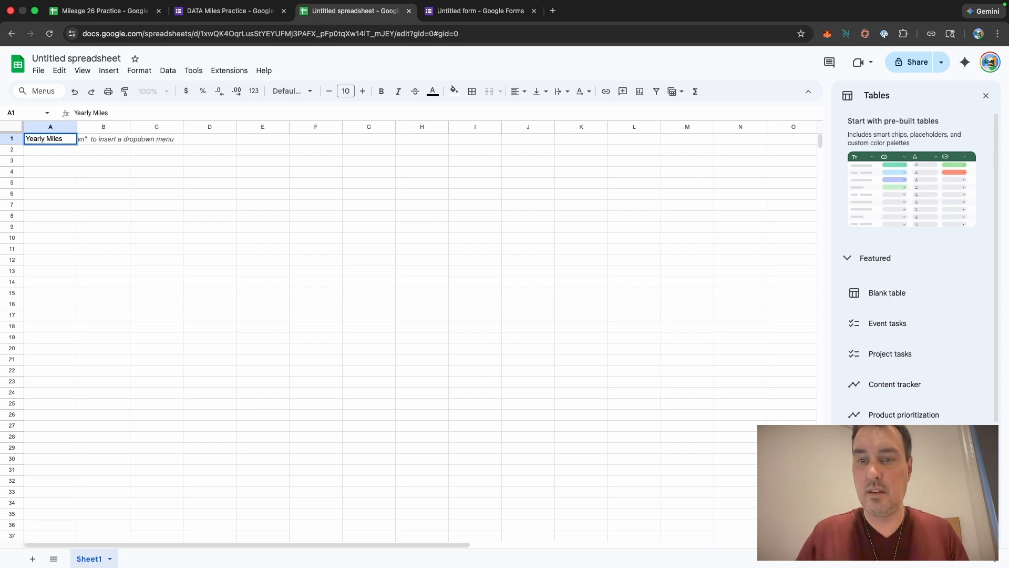
key(BackSpace)
key(BackSpace)
key(BackSpace)
key(BackSpace)
key(BackSpace)
key(BackSpace)
text(Total Mi)
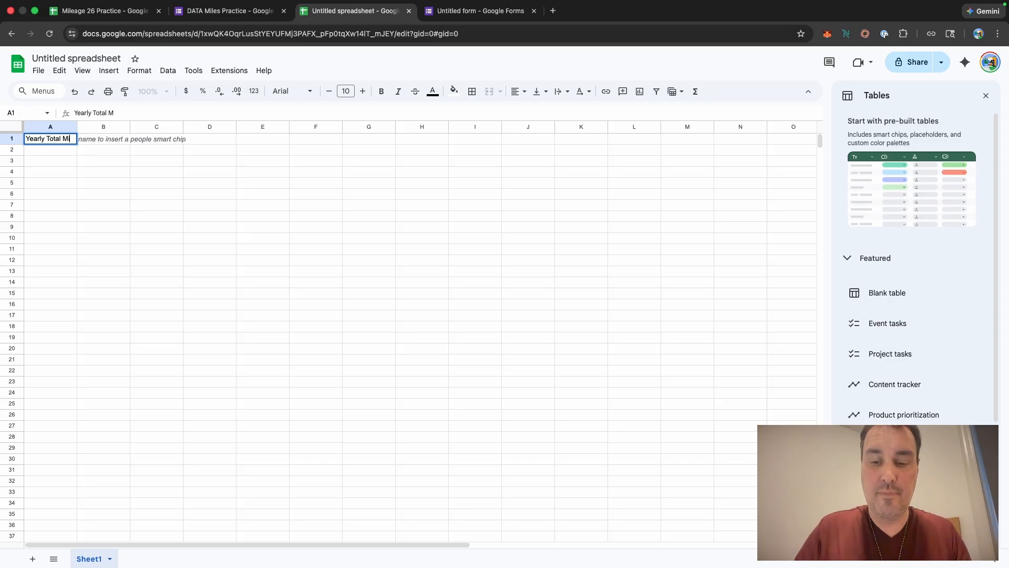
text(les)
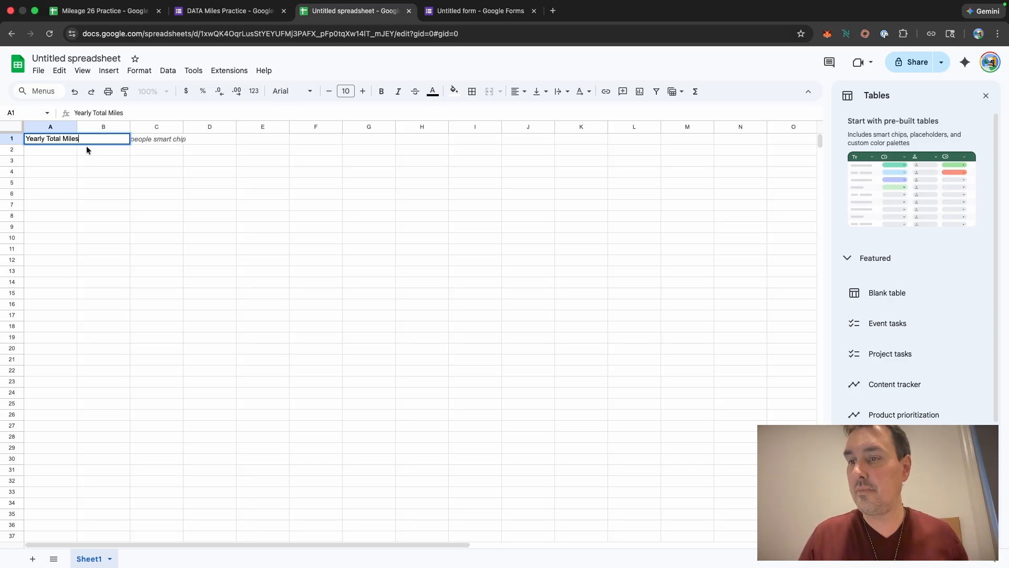
click(121, 160)
drag(77, 127, 87, 126)
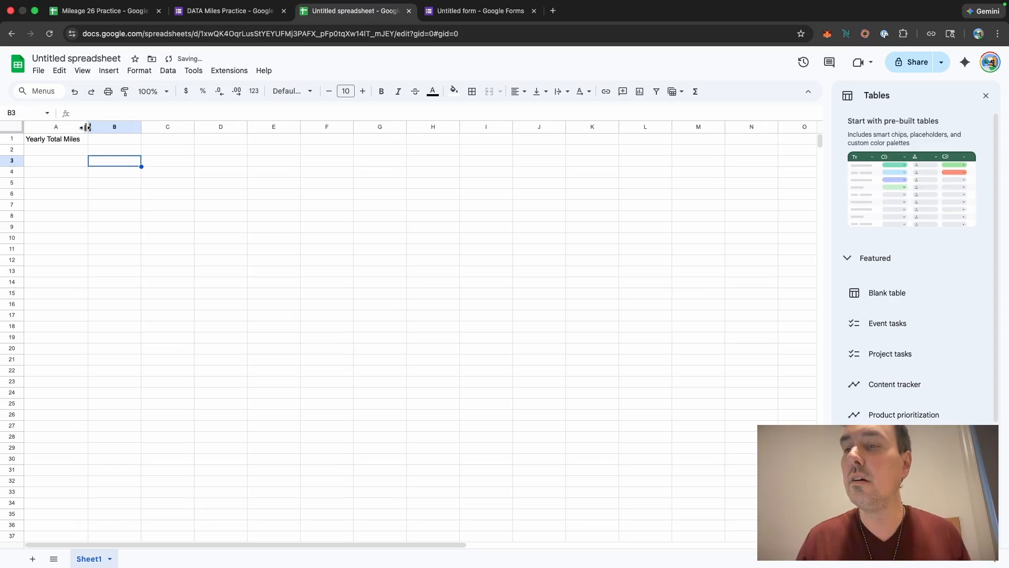
Step: Enter "Estimated Deductions" in cell A2 and widen column A to fit it
click(40, 149)
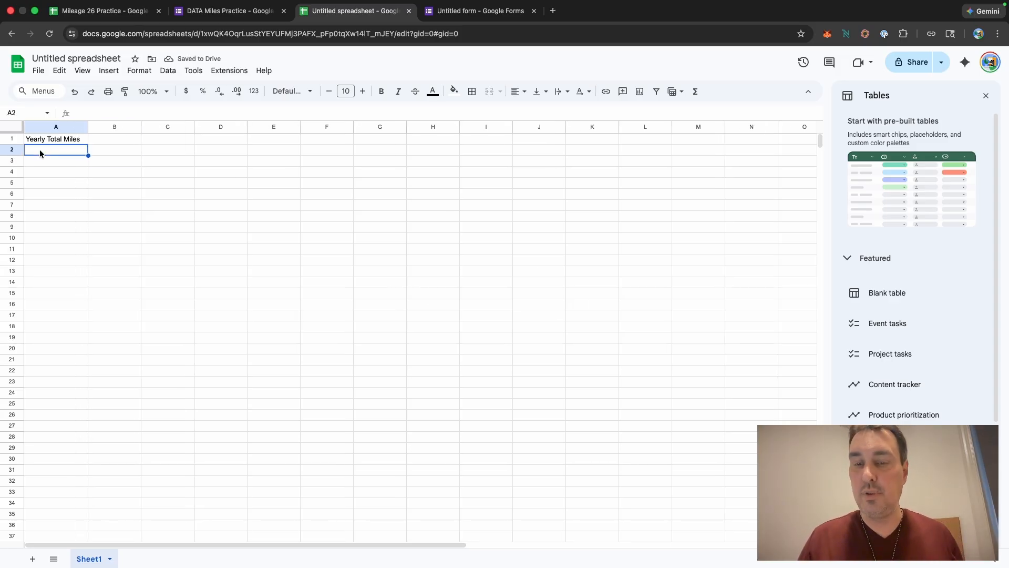
text(Estim)
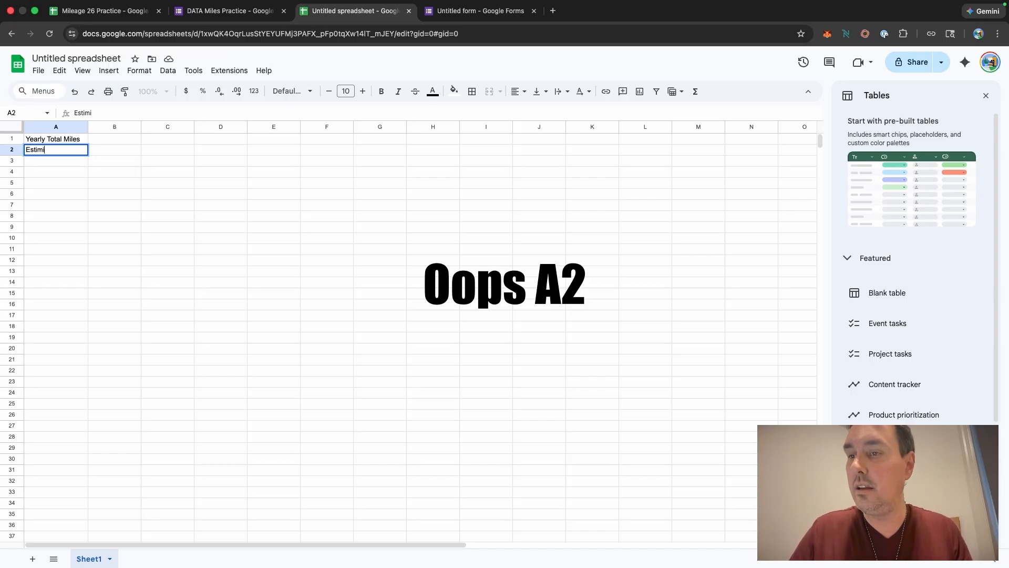
text(i)
key(BackSpace)
text(ate)
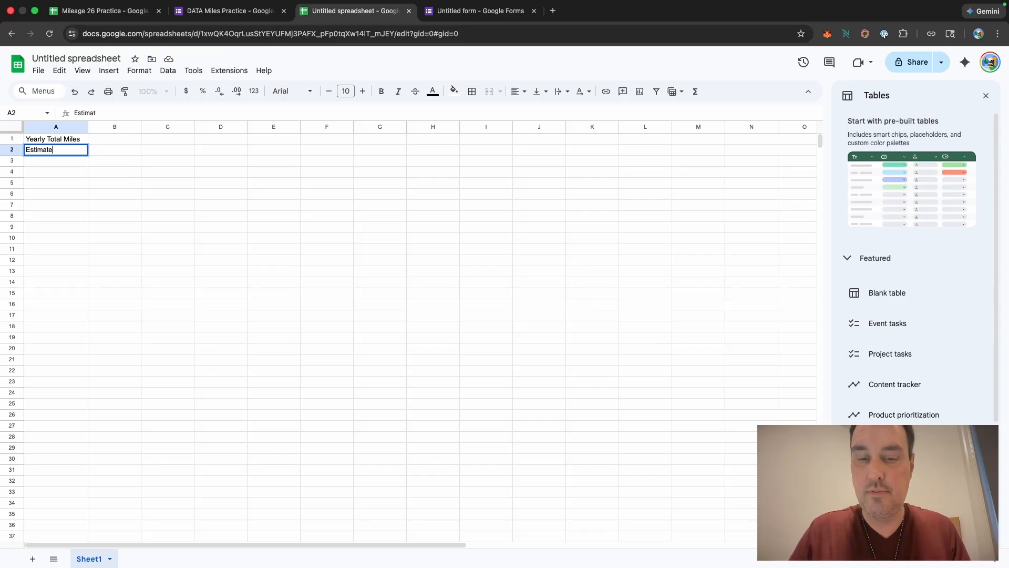
text(d Deduction)
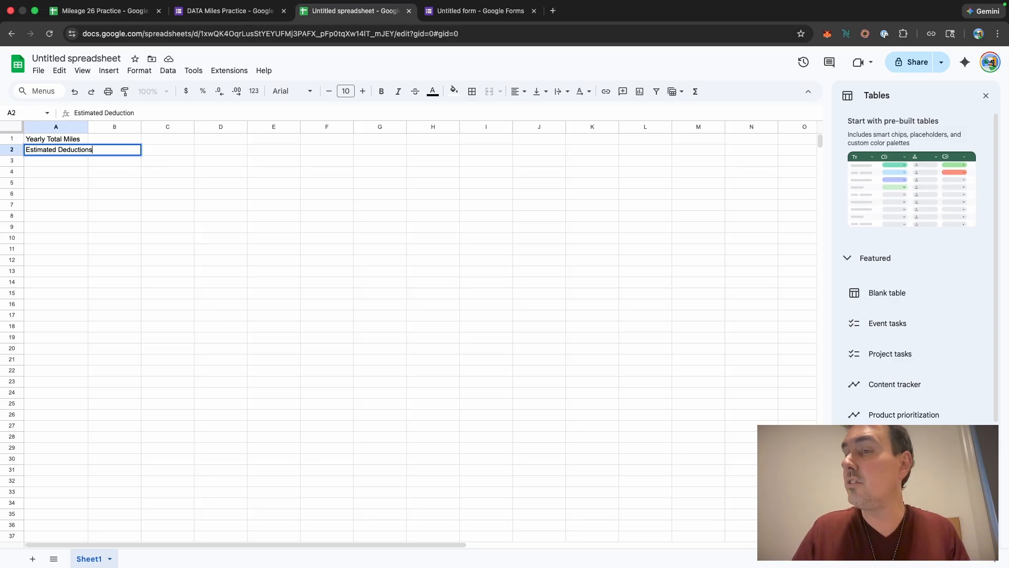
text(s)
click(131, 165)
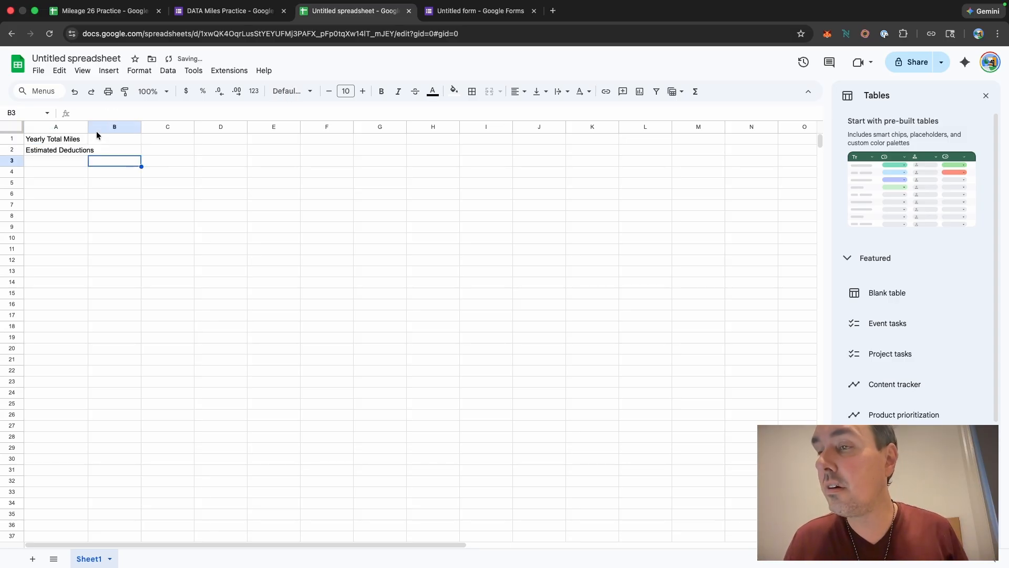
drag(88, 127, 100, 127)
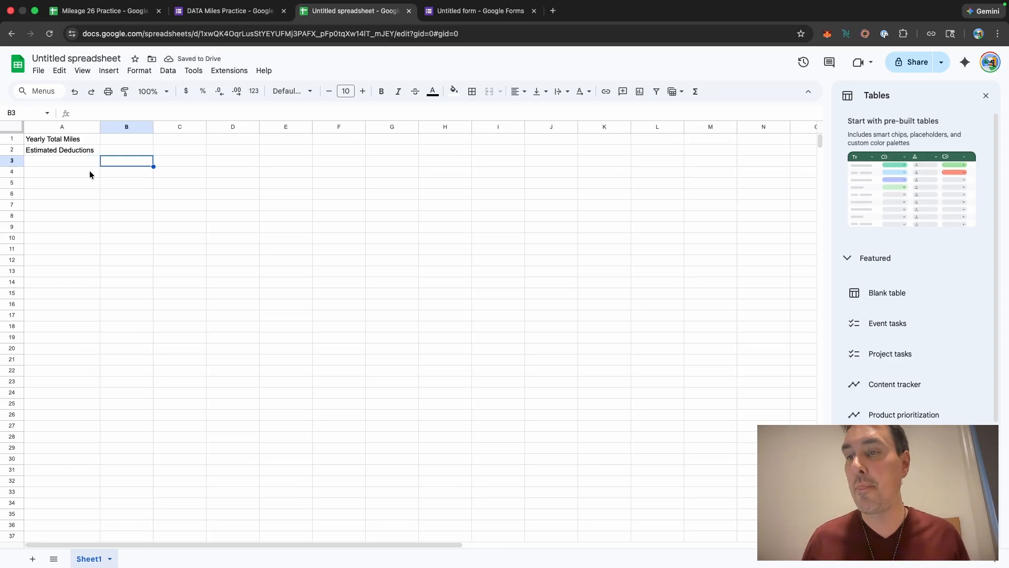
Step: Enter the column headers "Date" in A3 and "Purpose" in B3
click(52, 163)
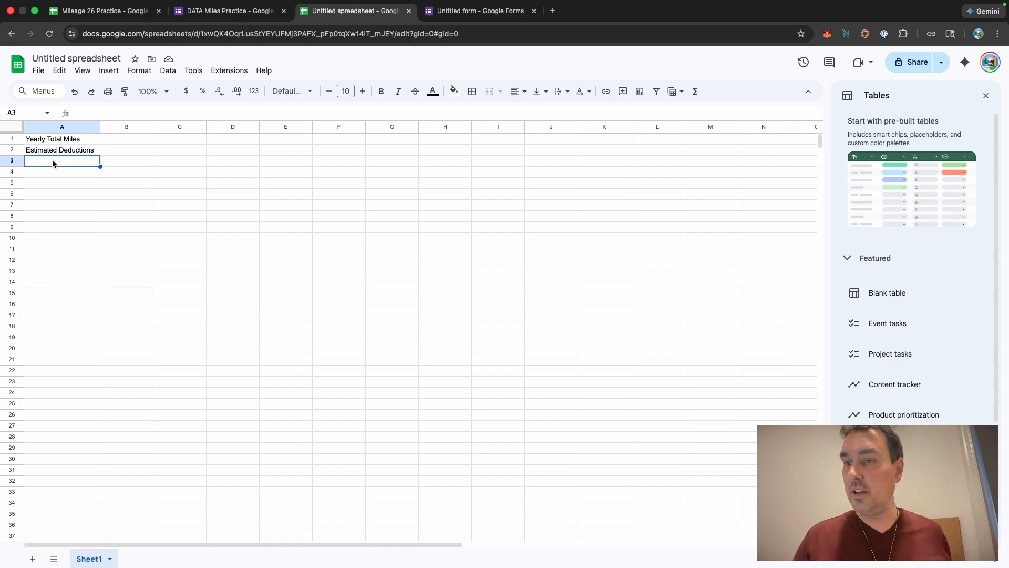
text(Date)
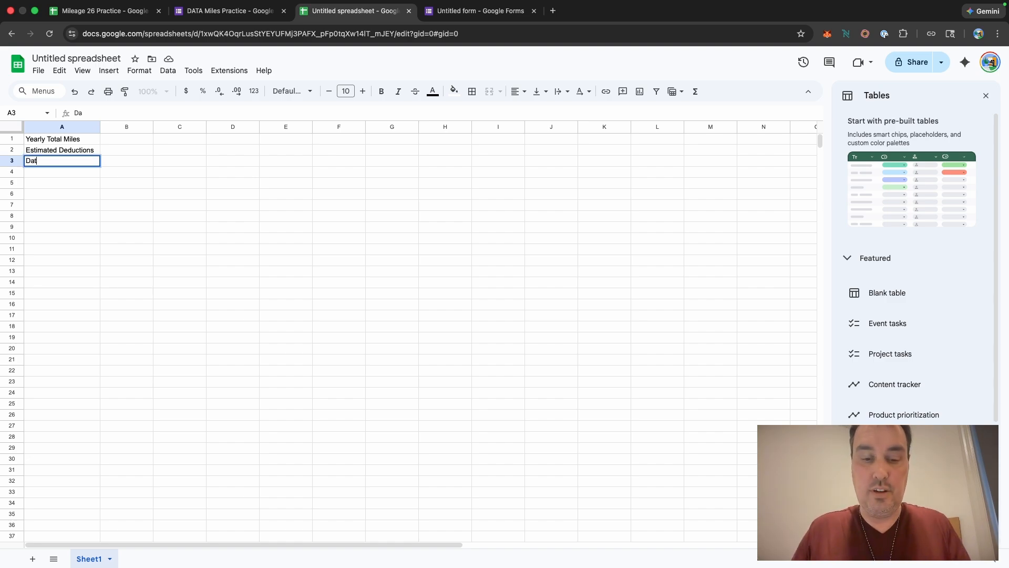
click(121, 163)
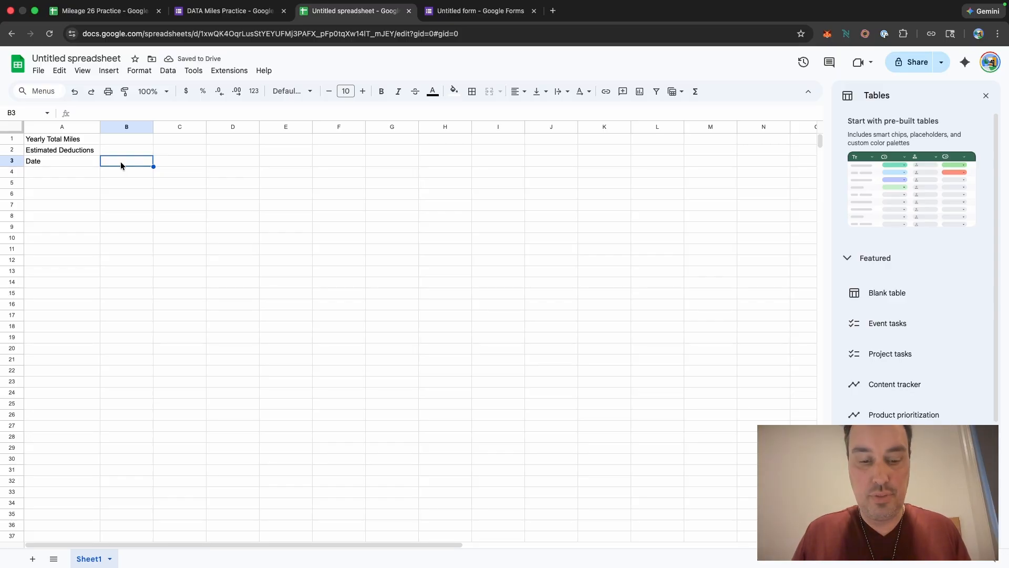
text(P)
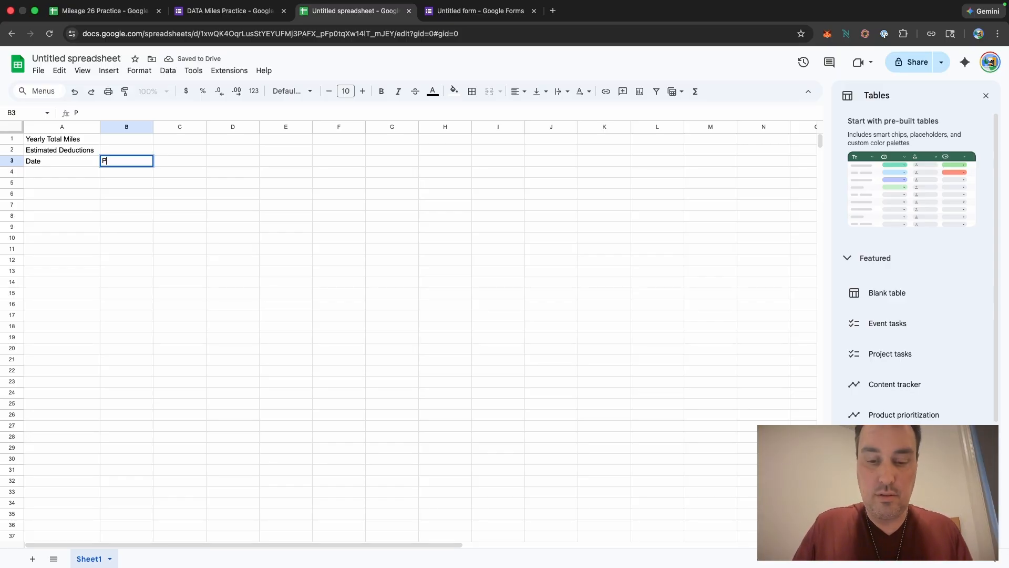
text(urpose)
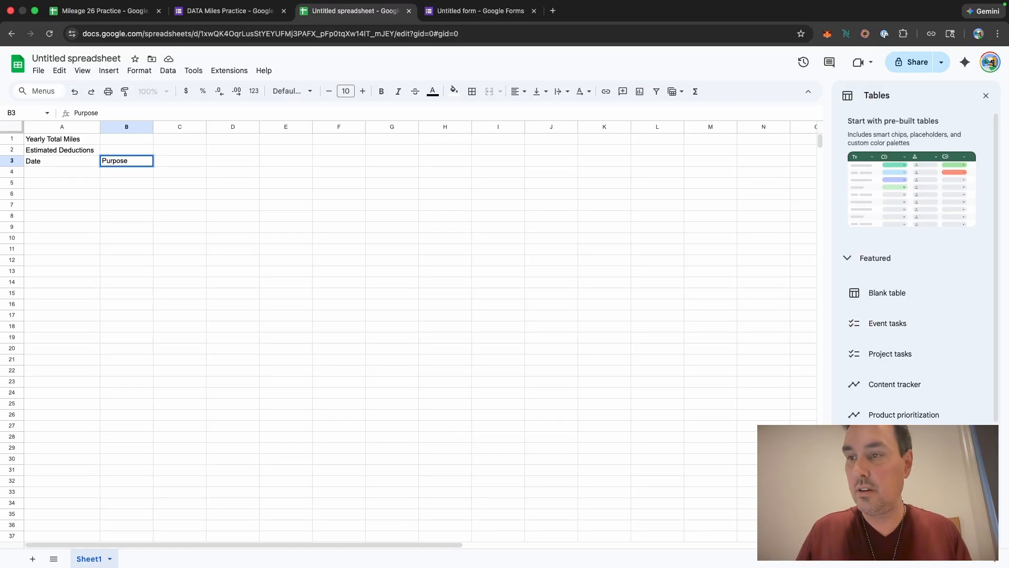
click(164, 163)
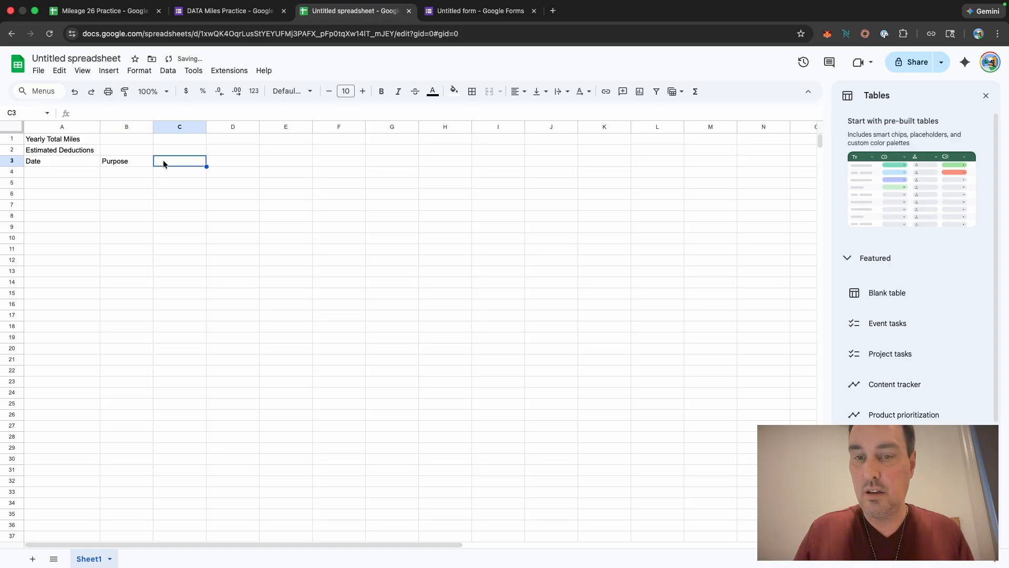
Step: Enter the column header "Start Miles" in cell C3
text(Staer)
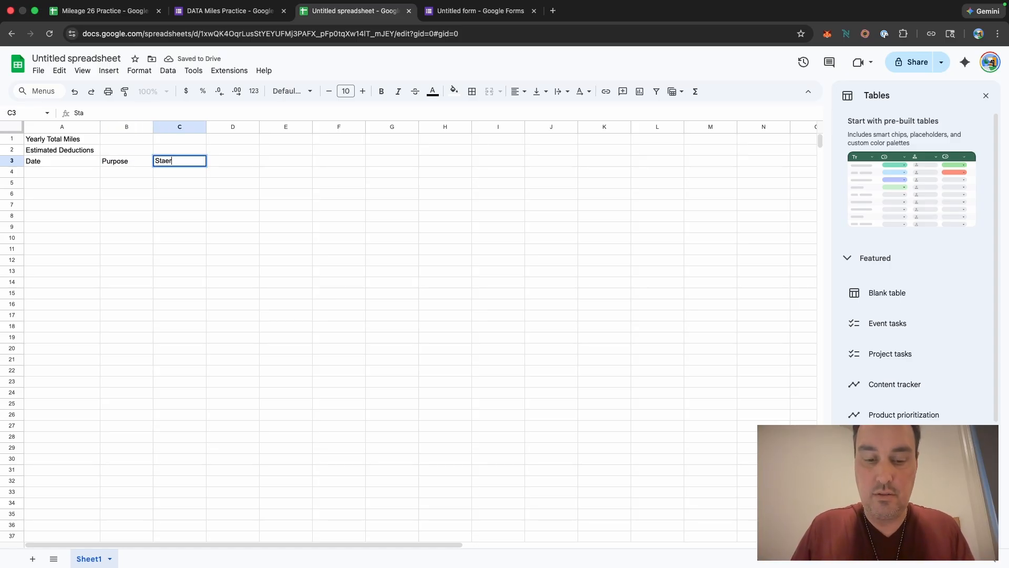
text(t Mil,es)
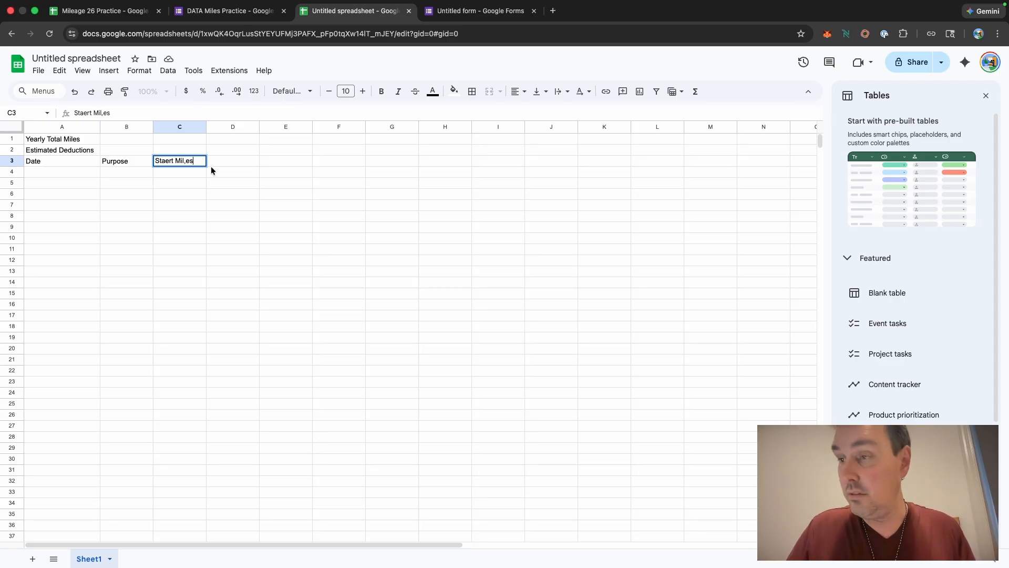
key(BackSpace)
key(BackSpace)
key(BackSpace)
text(es)
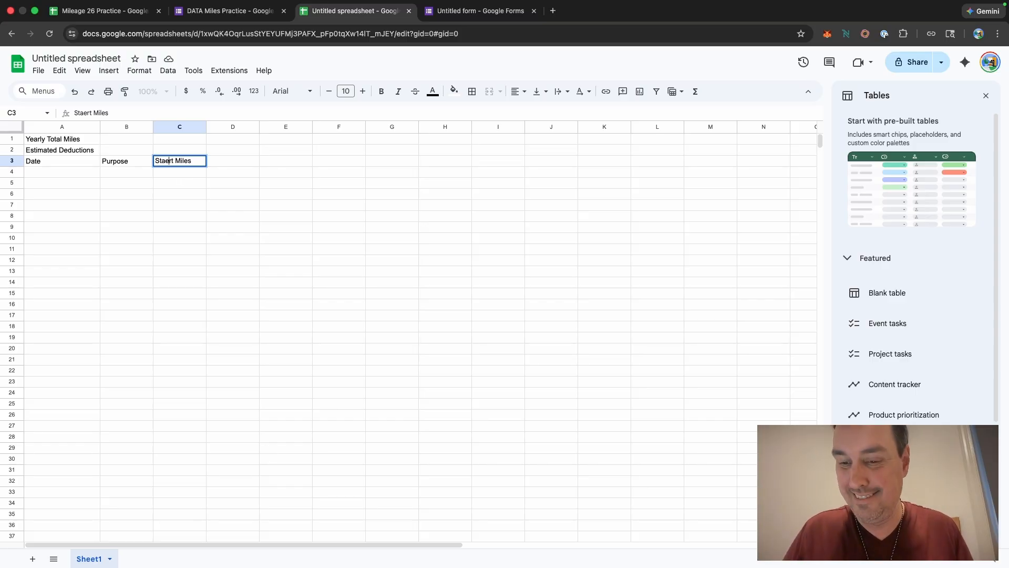
key(BackSpace)
click(226, 162)
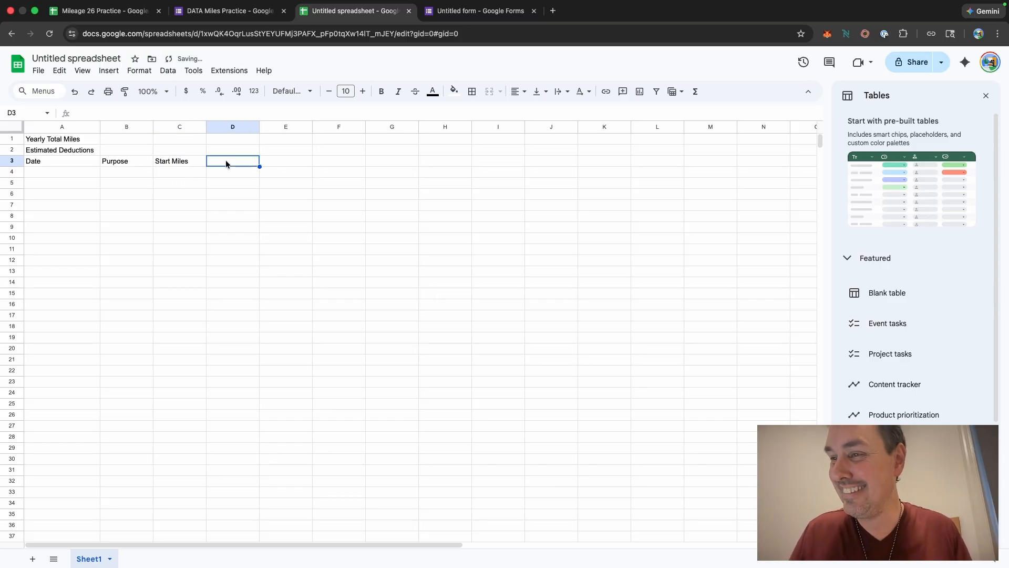
Step: Enter the column headers "End Miles" in D3 and "Total Miles" in E3
text(End M)
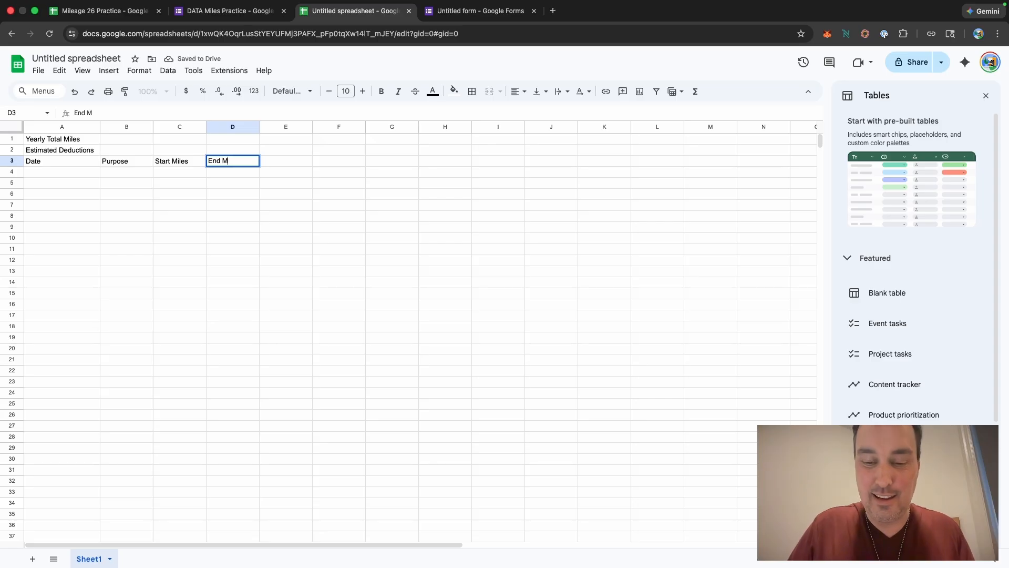
text(iles)
click(299, 164)
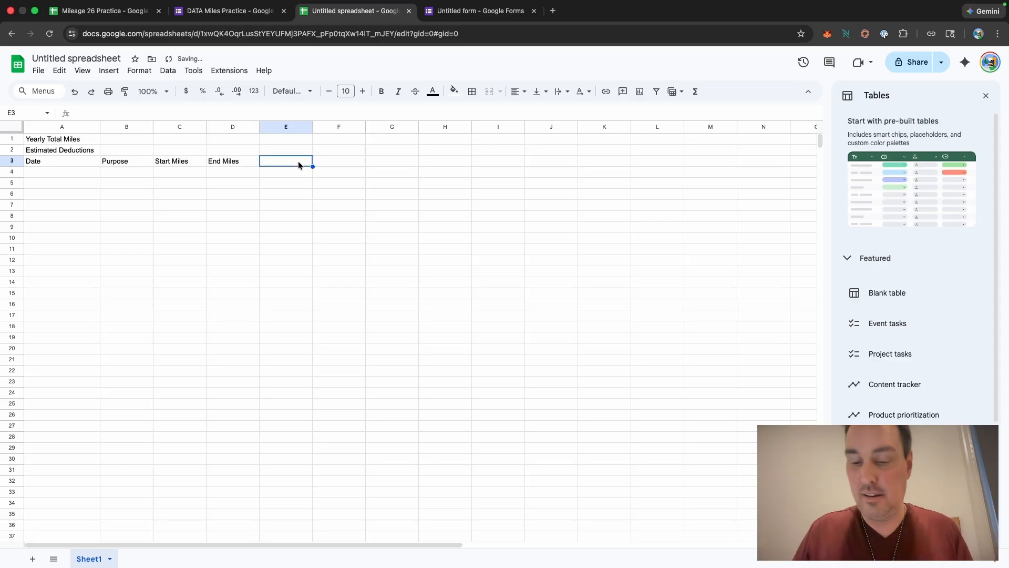
text(Total)
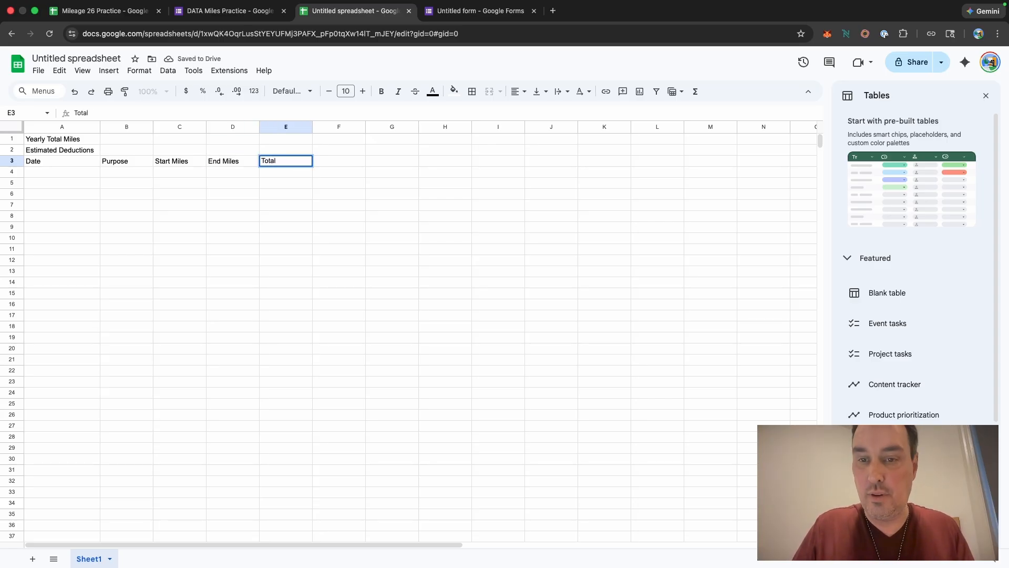
text( Ma)
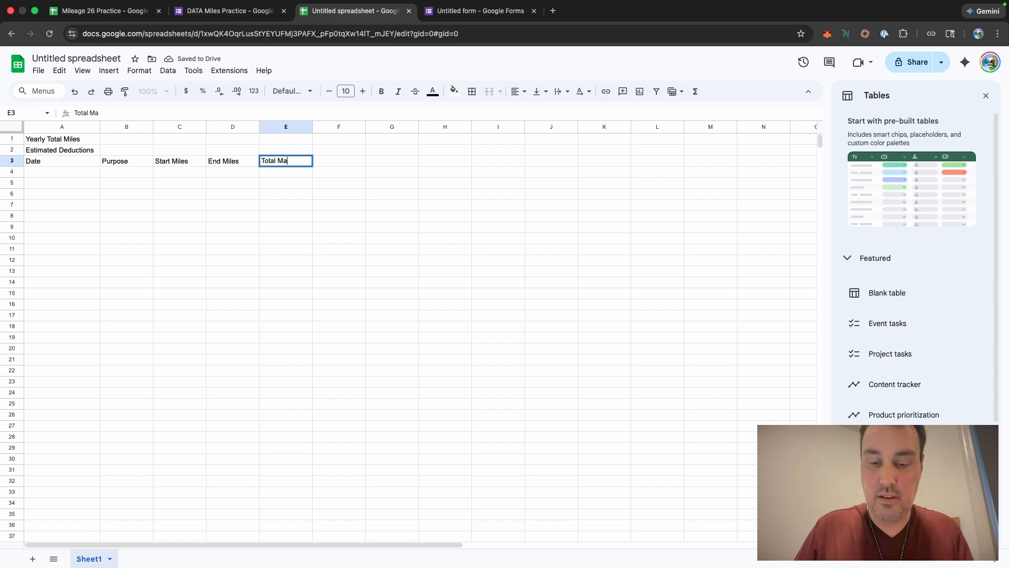
key(BackSpace)
text(iles)
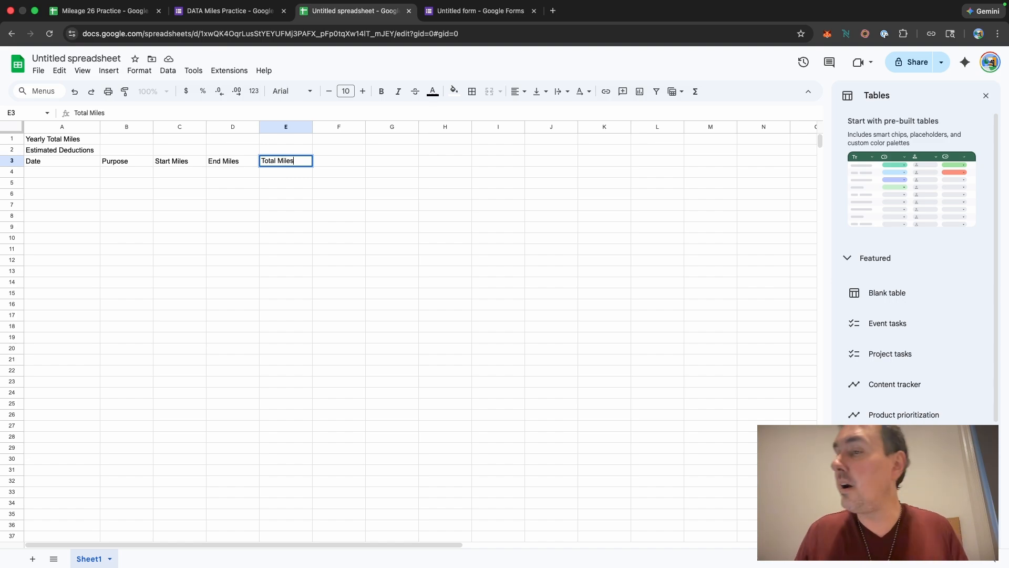
click(315, 171)
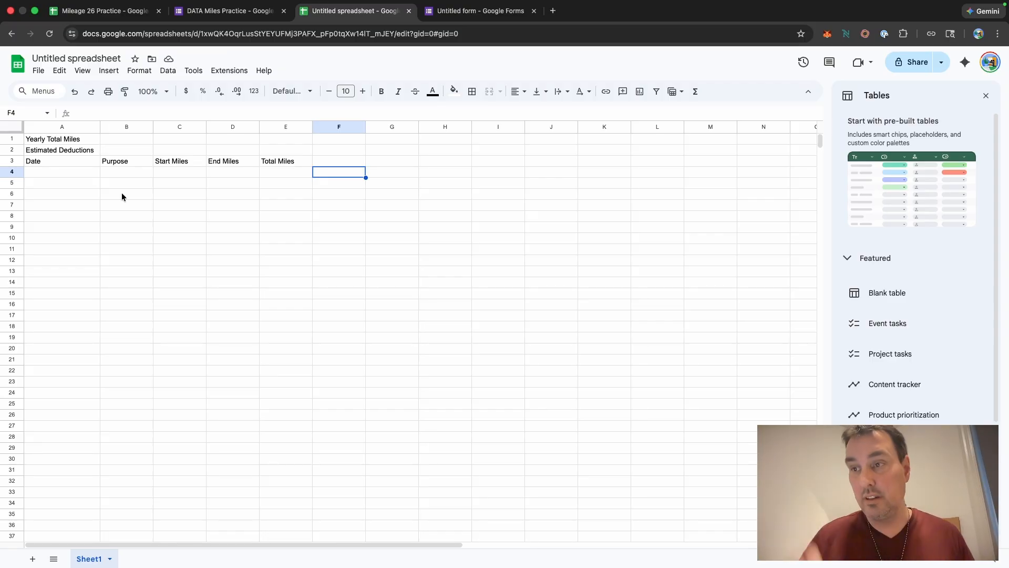
Step: Select rows 1 to 3 and change their font to Google Sans
click(54, 139)
click(61, 153)
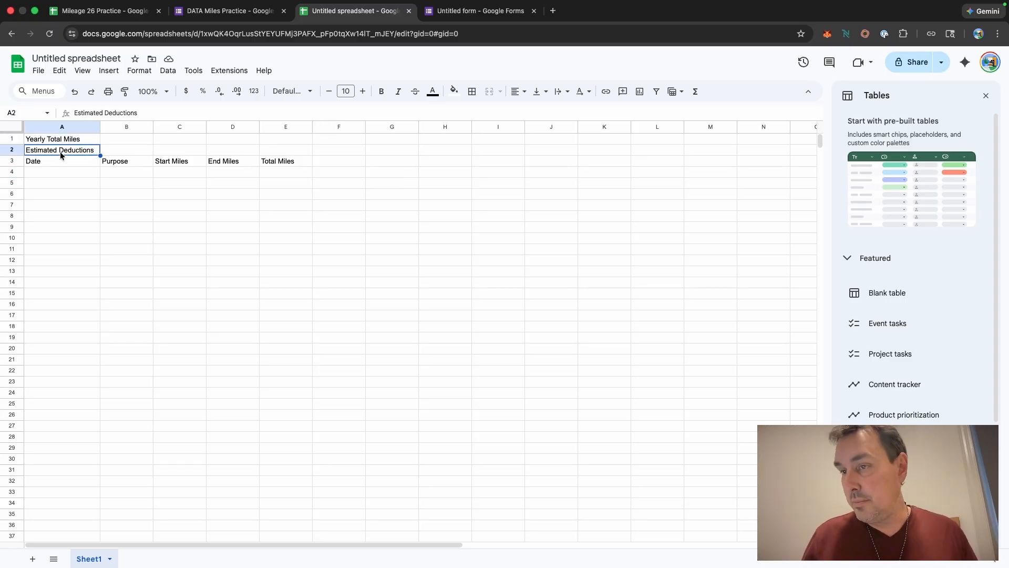
click(34, 164)
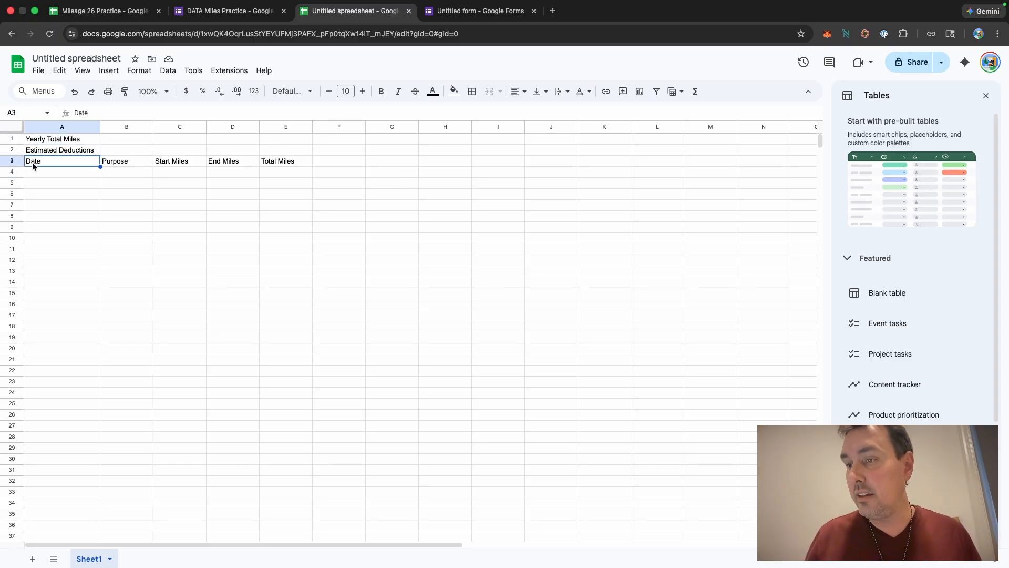
click(16, 139)
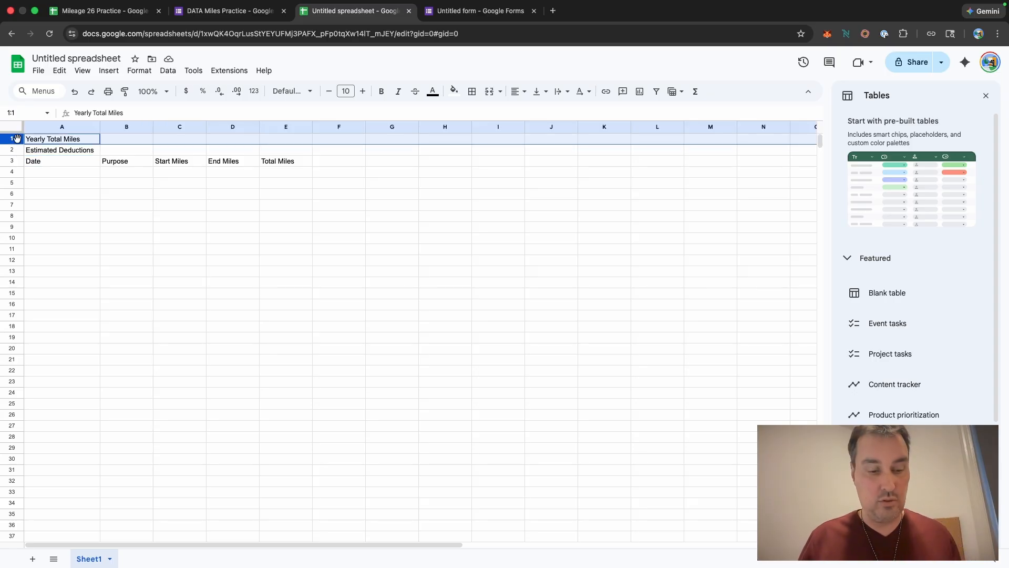
shift+click(12, 162)
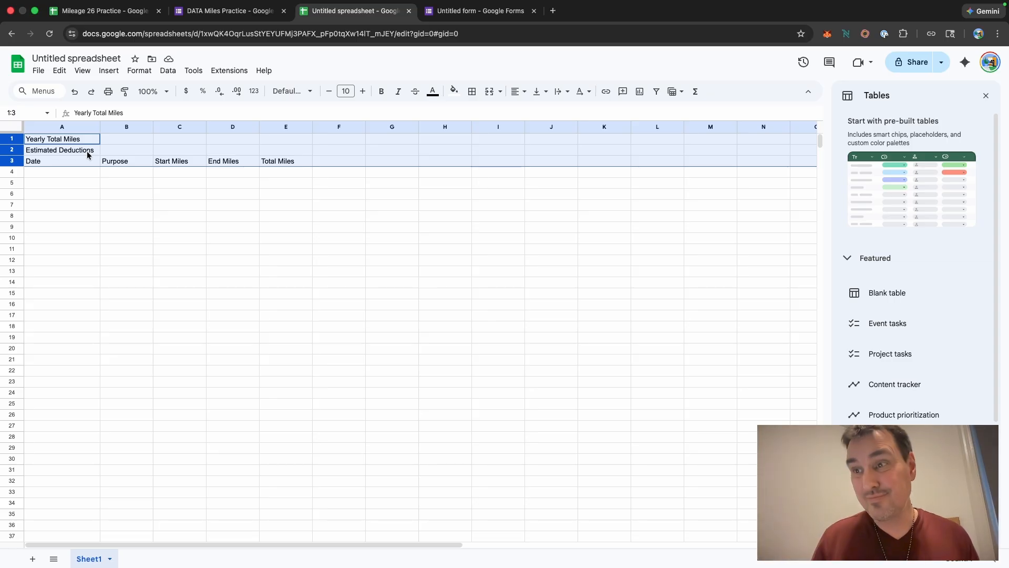
click(310, 91)
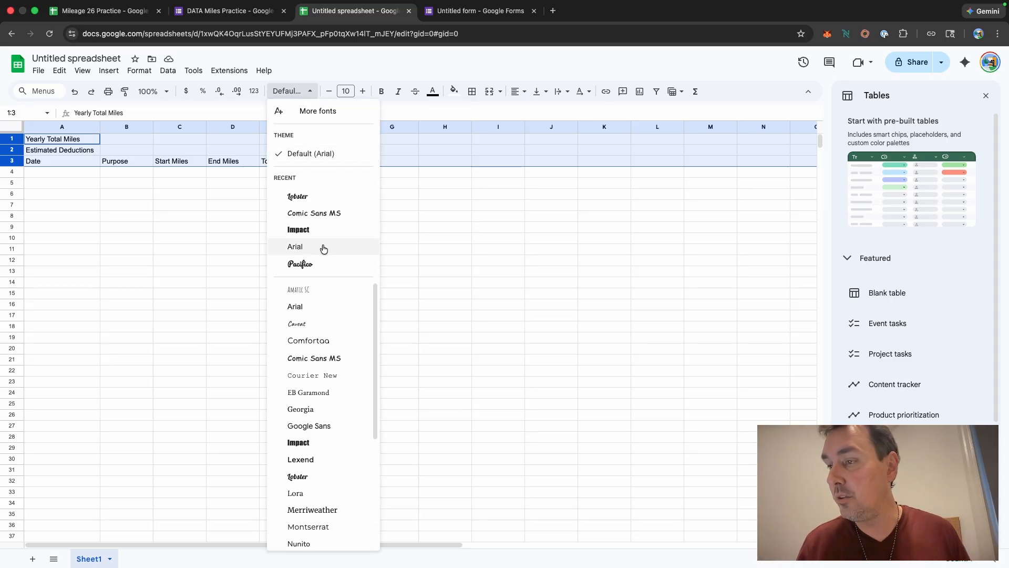
click(290, 425)
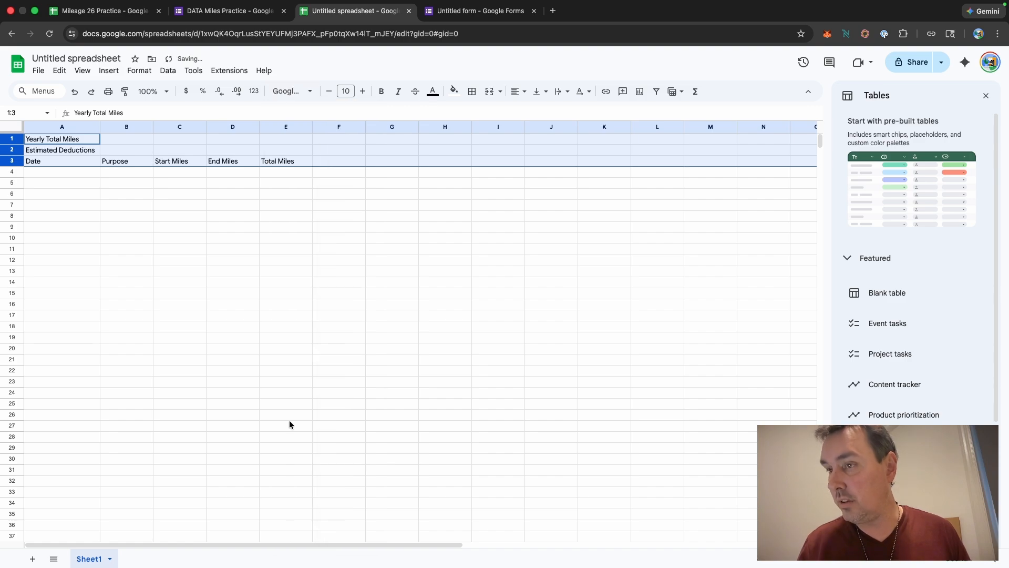
Step: Increase the font size of rows 1 to 3 to 12 and make them bold
click(364, 93)
click(364, 95)
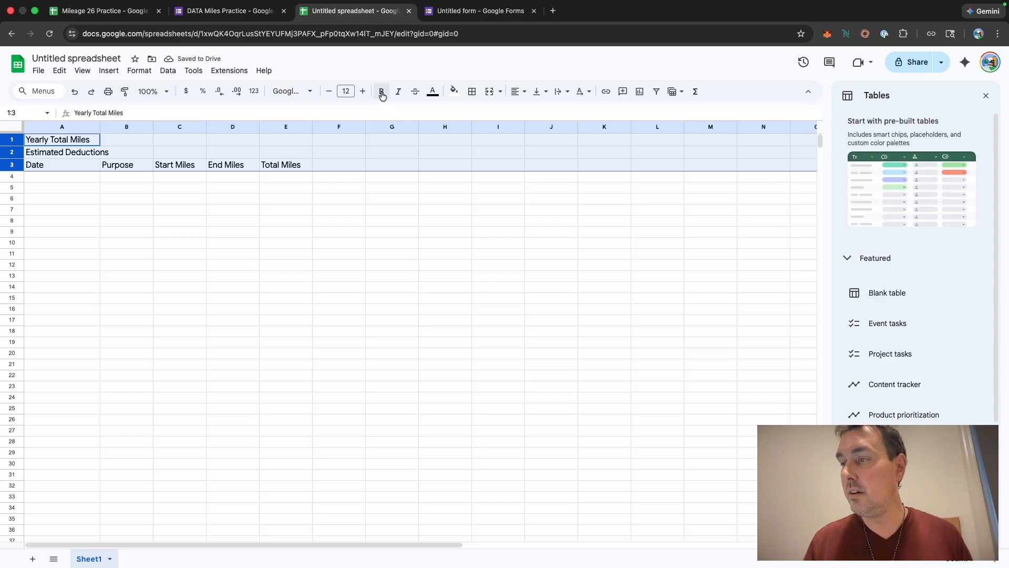
click(382, 94)
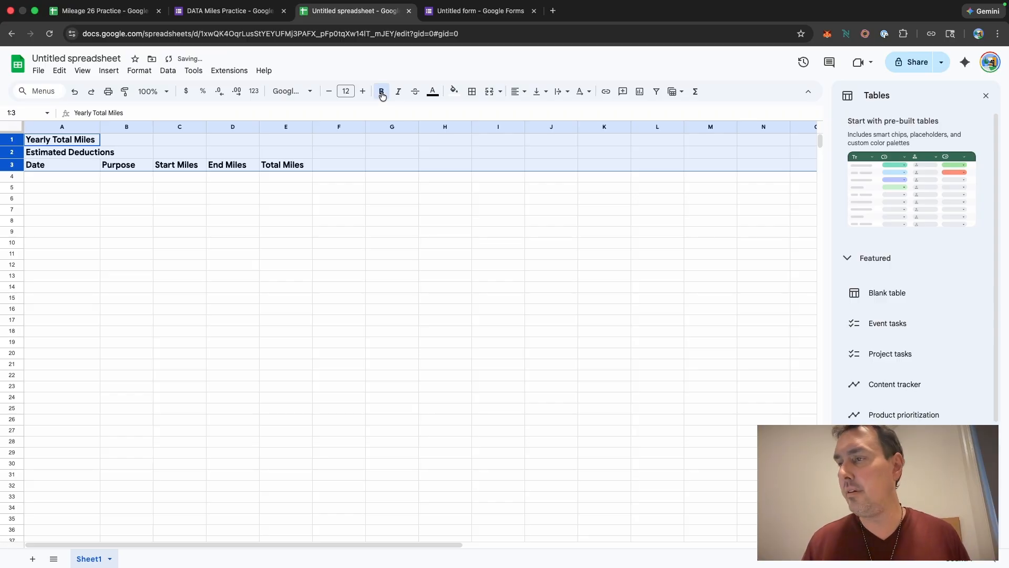
Step: Give rows 1 to 3 a light gray fill color
click(455, 93)
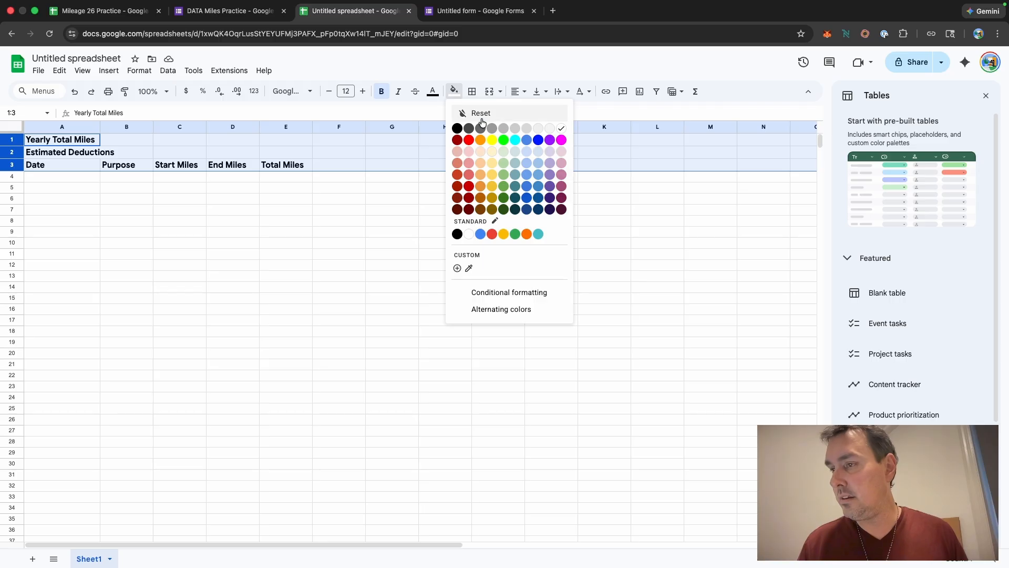
click(514, 131)
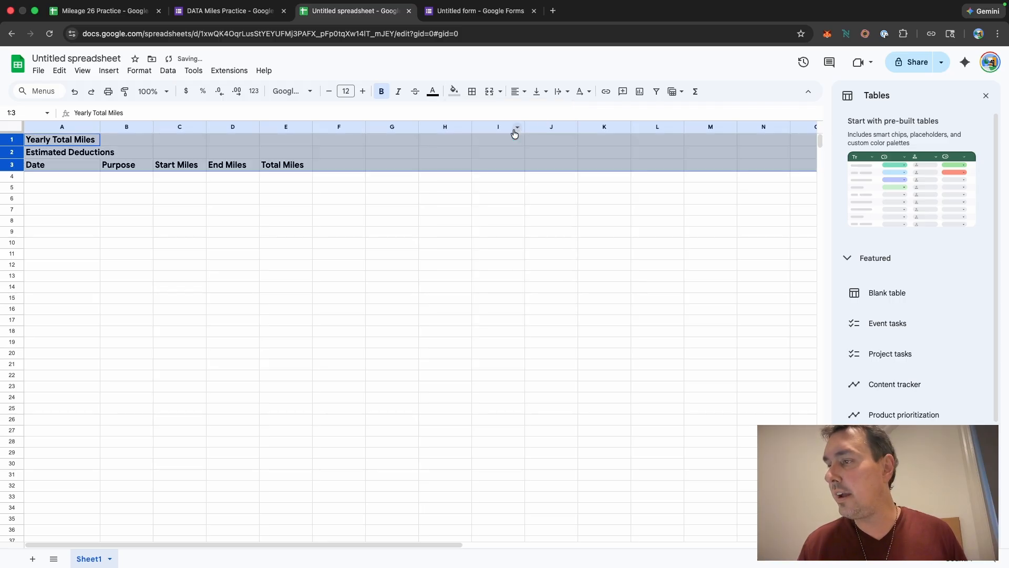
click(242, 106)
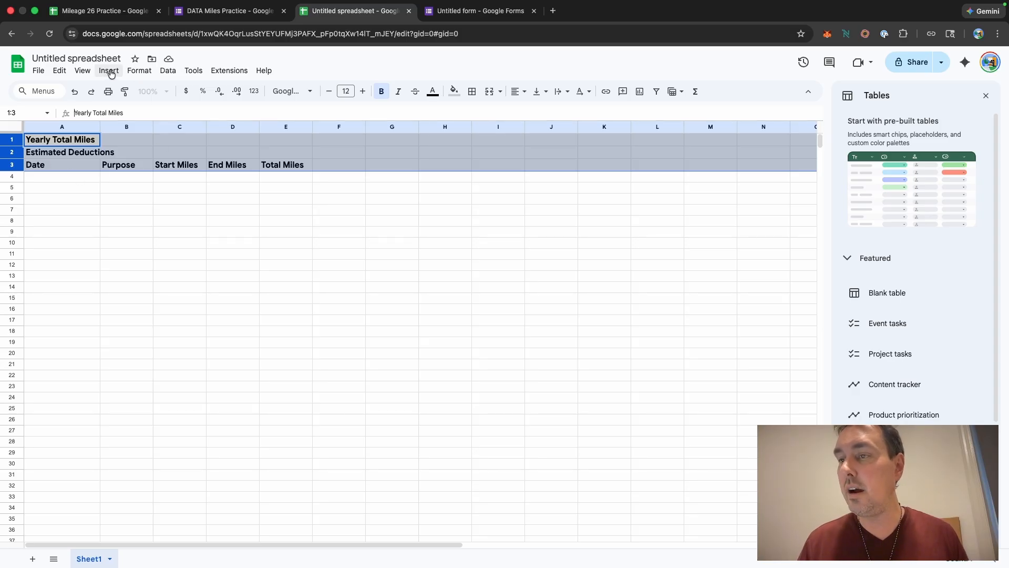
Step: Freeze the sheet up to row 3
click(84, 72)
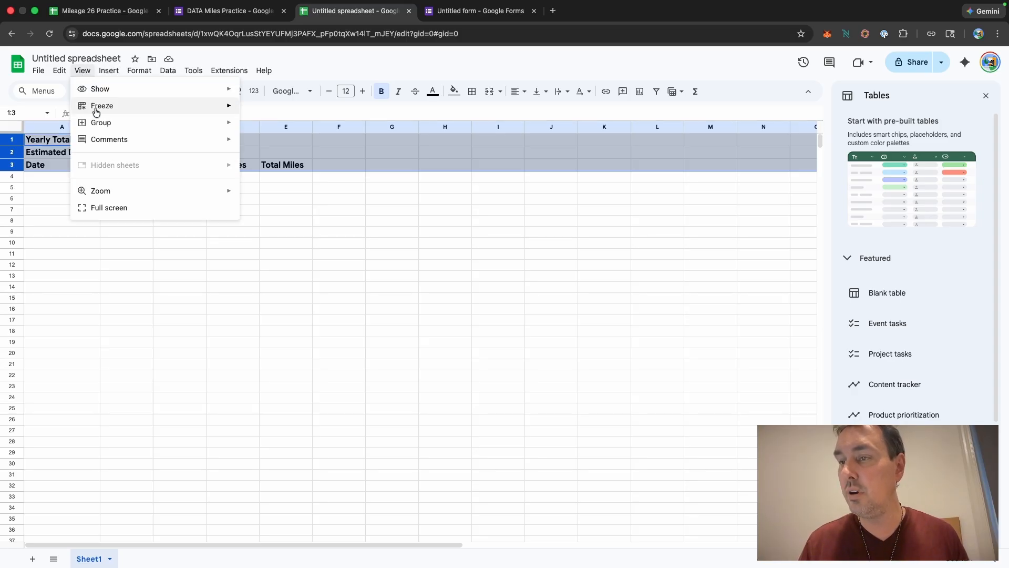
mouse_move(97, 108)
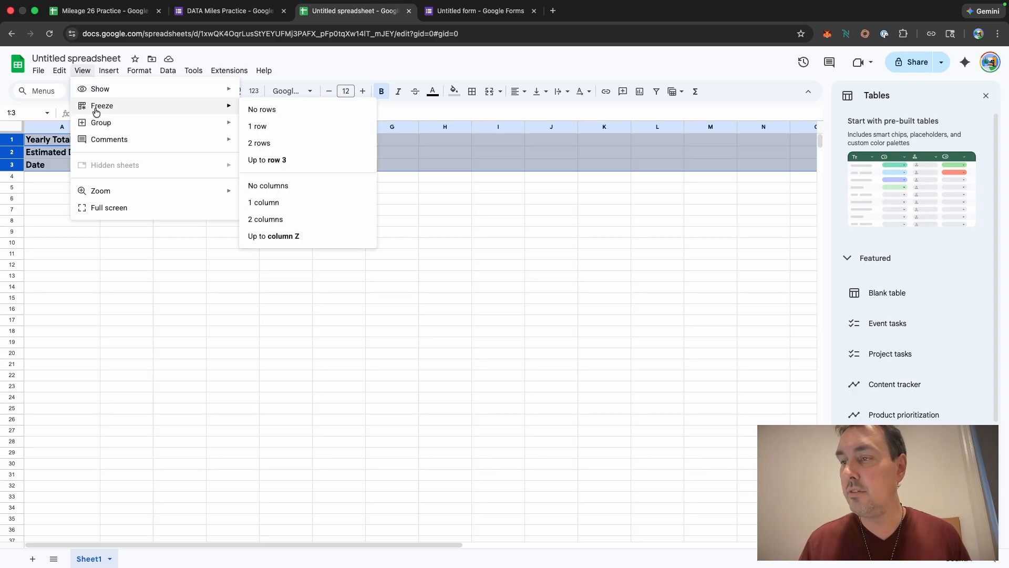
click(275, 165)
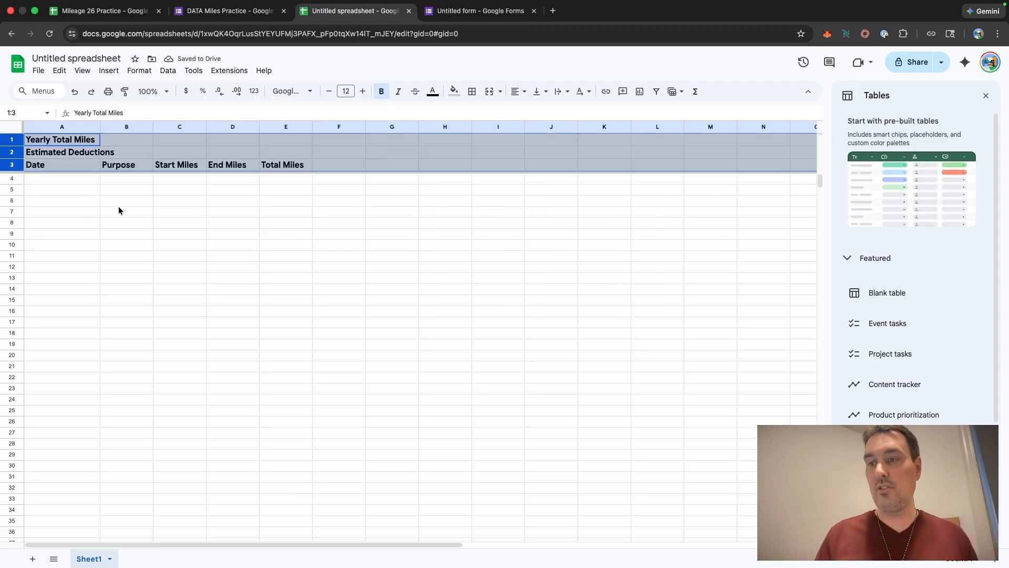
scroll(123, 214, down, 2)
scroll(123, 214, up, 2)
scroll(123, 215, down, 4)
scroll(123, 219, up, 4)
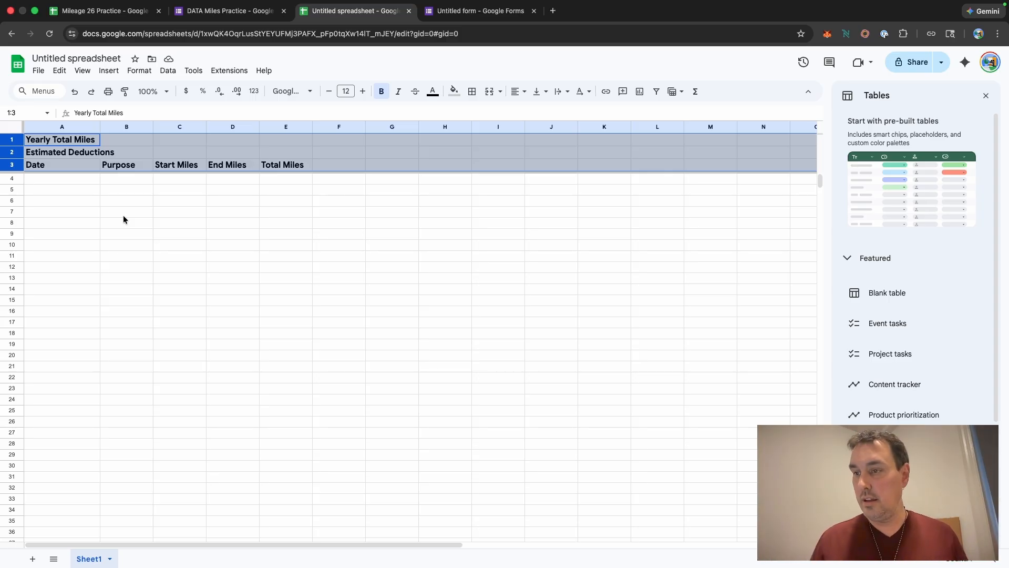
Step: Widen column A to fit the enlarged bold labels
click(279, 181)
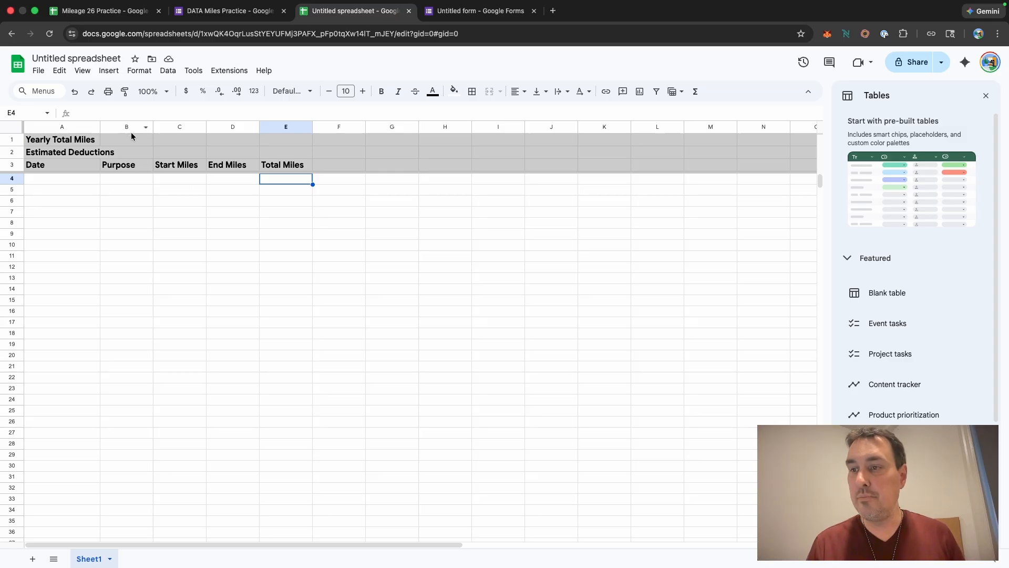
drag(100, 127, 129, 127)
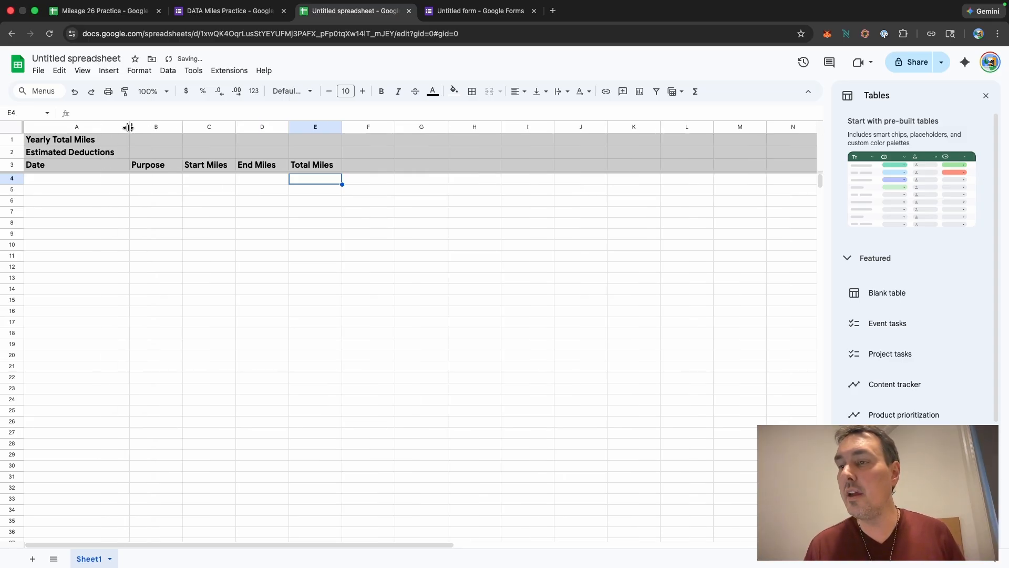
Step: Enter the formula =SUM(E4:E) in cell B1 to total the Total Miles column
click(155, 141)
click(97, 112)
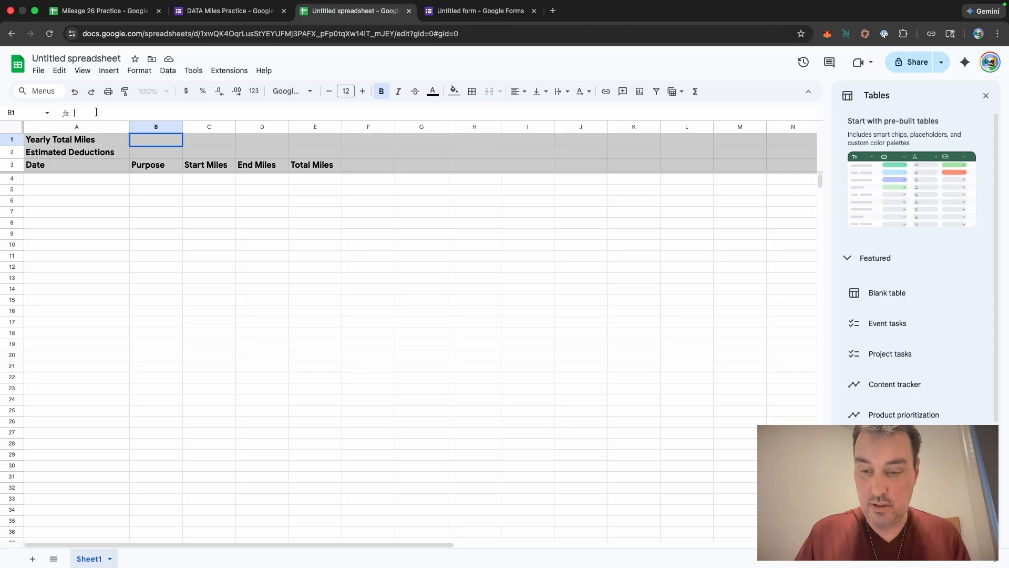
text(=)
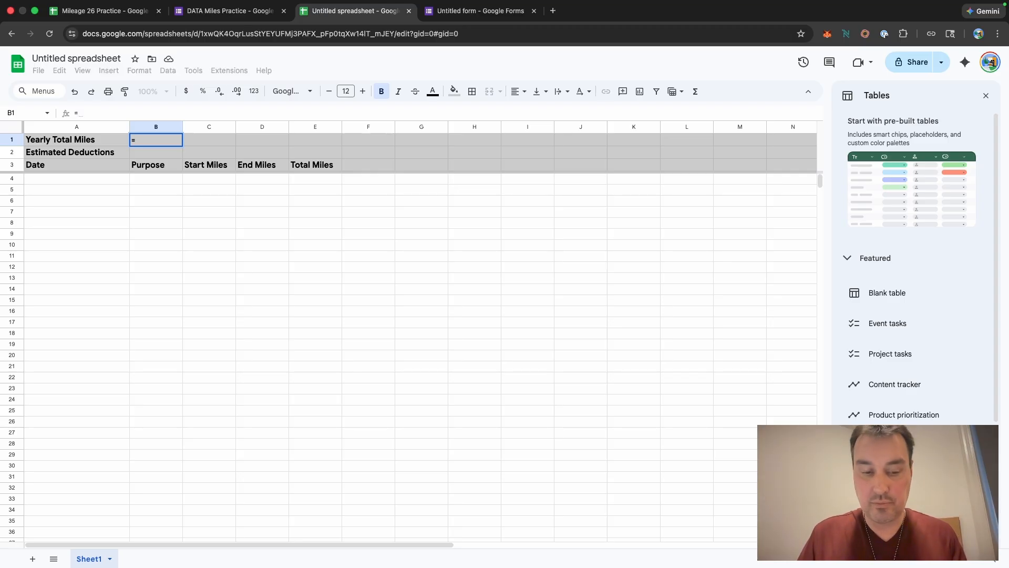
text(SUM)
key(Tab)
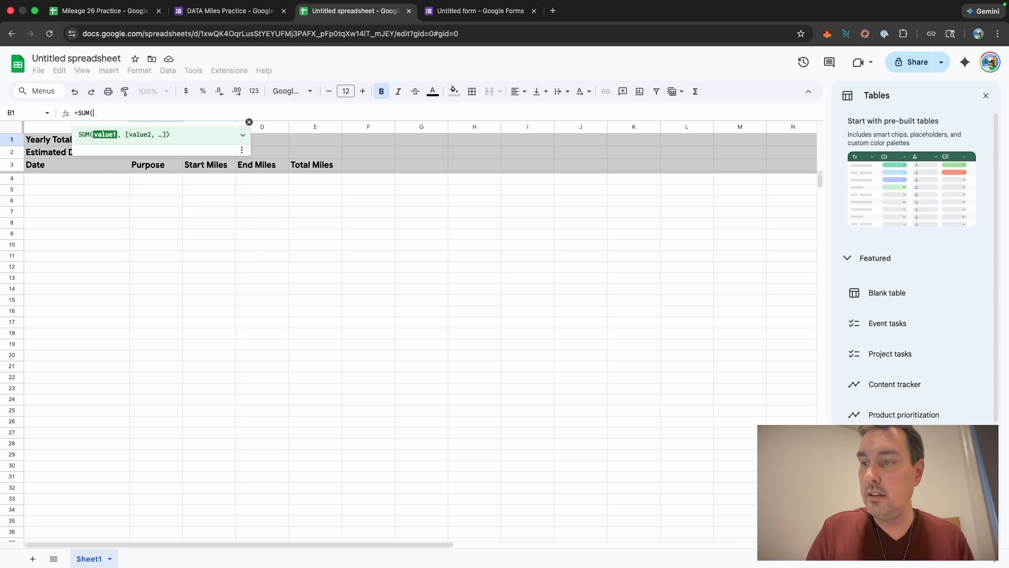
text())
click(91, 112)
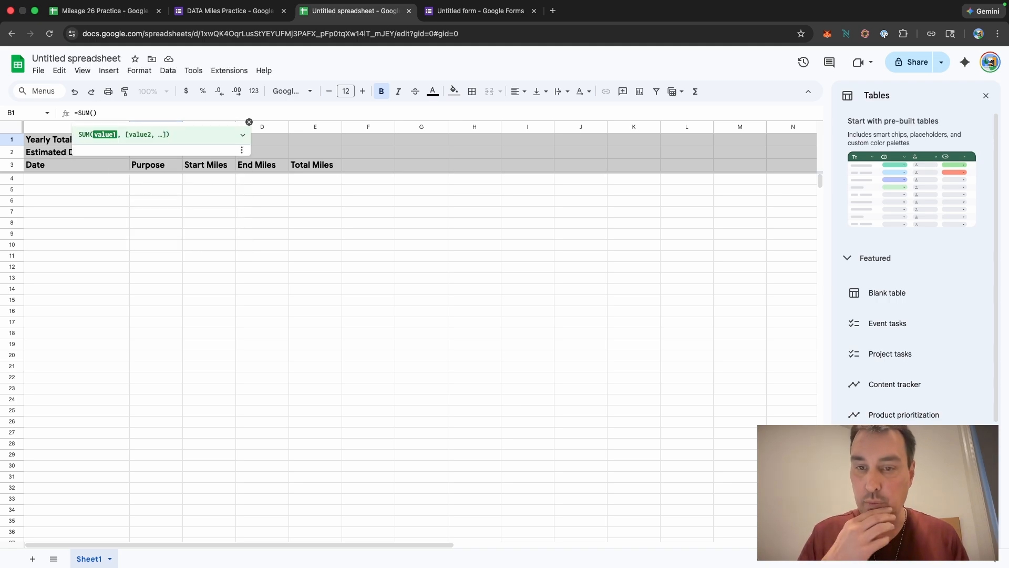
text(E4)
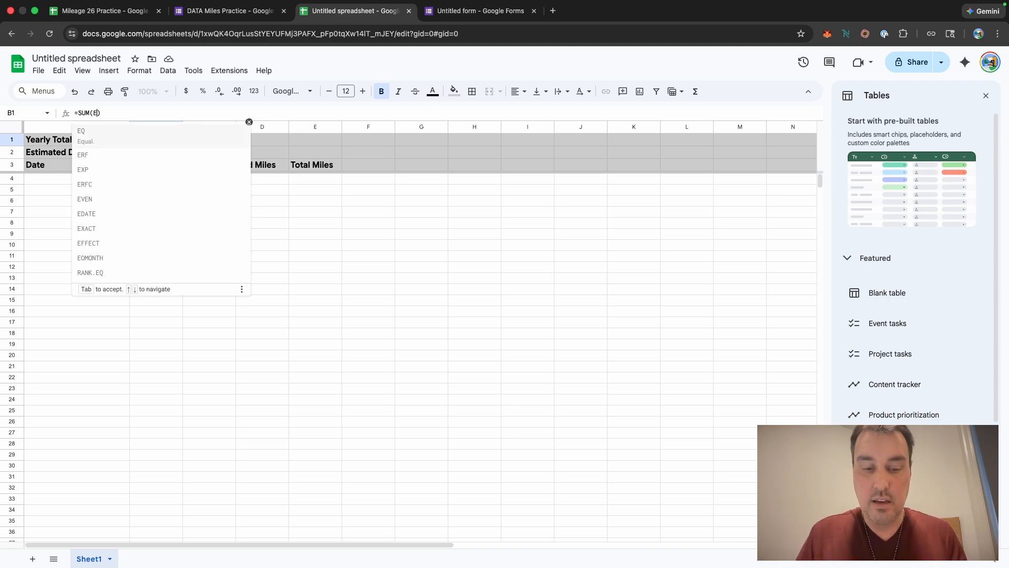
text(:E)
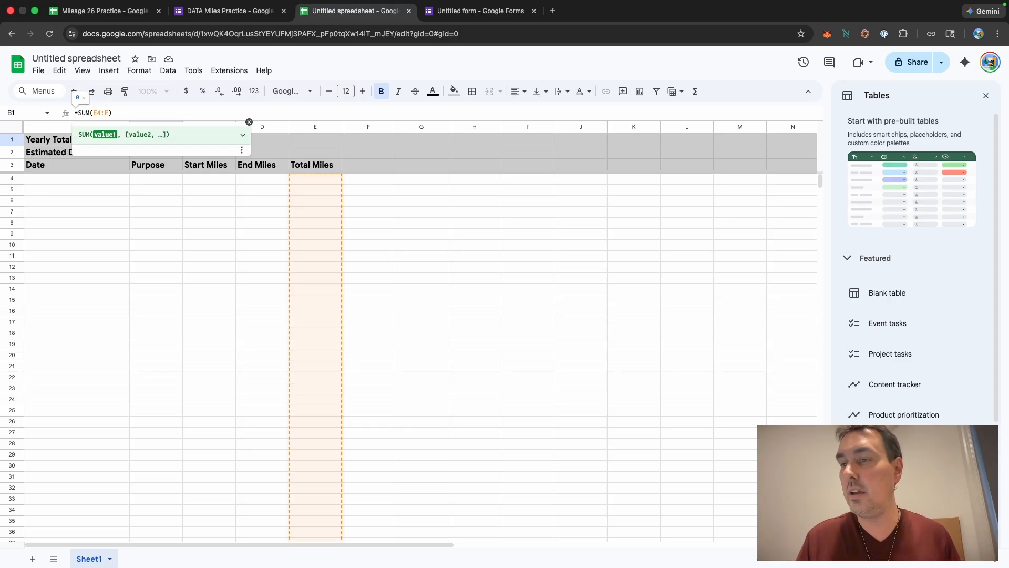
click(126, 112)
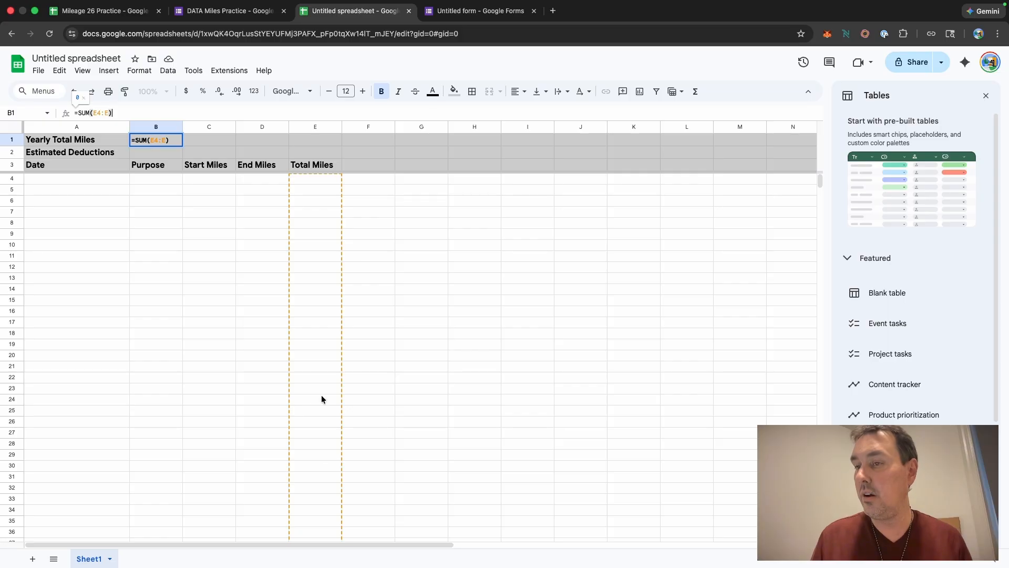
scroll(322, 399, down, 20)
scroll(322, 399, down, 20)
scroll(322, 400, up, 10)
scroll(322, 400, right, 1)
scroll(321, 400, up, 20)
scroll(322, 400, left, 1)
scroll(321, 399, up, 19)
scroll(322, 399, right, 1)
scroll(322, 399, up, 20)
scroll(321, 400, right, 1)
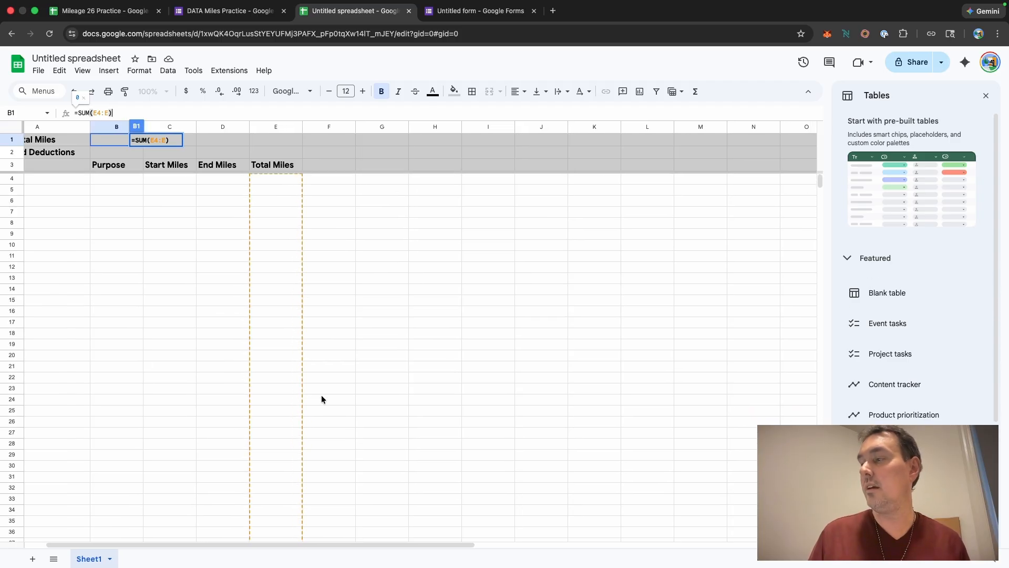
Step: Enter the formula =B1*0.7 in cell B2 to calculate the estimated deductions
scroll(321, 400, left, 2)
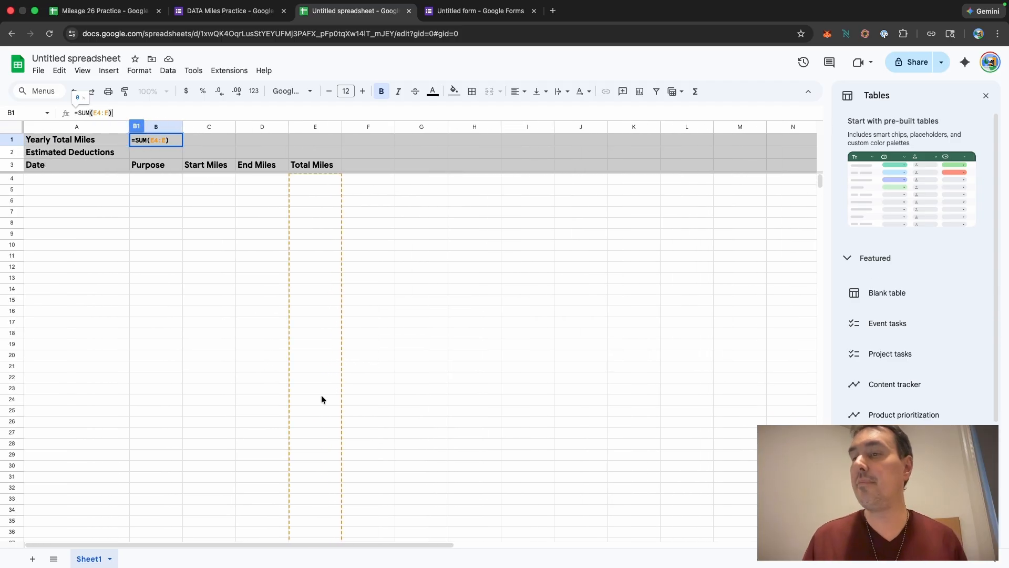
click(191, 152)
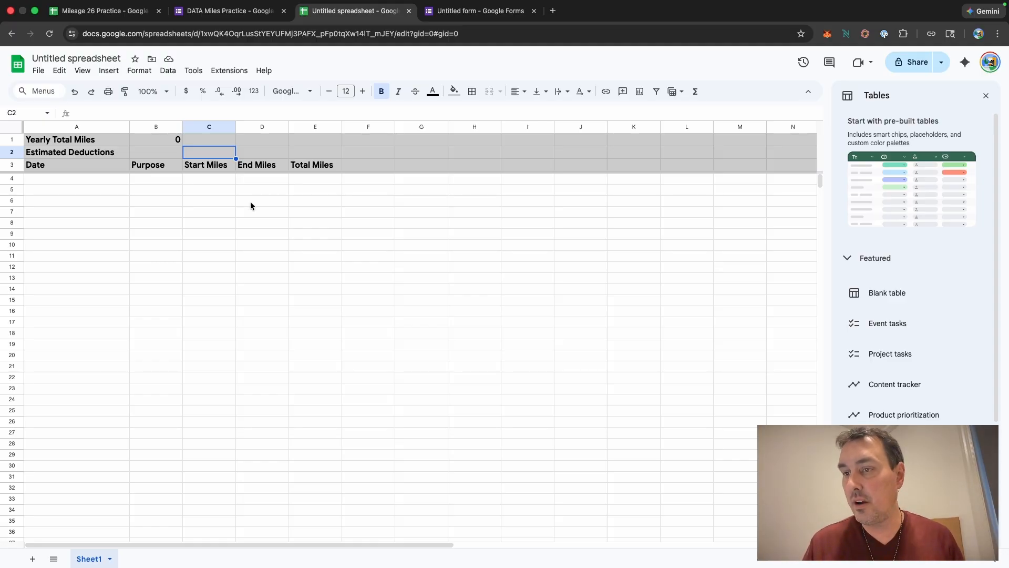
click(155, 153)
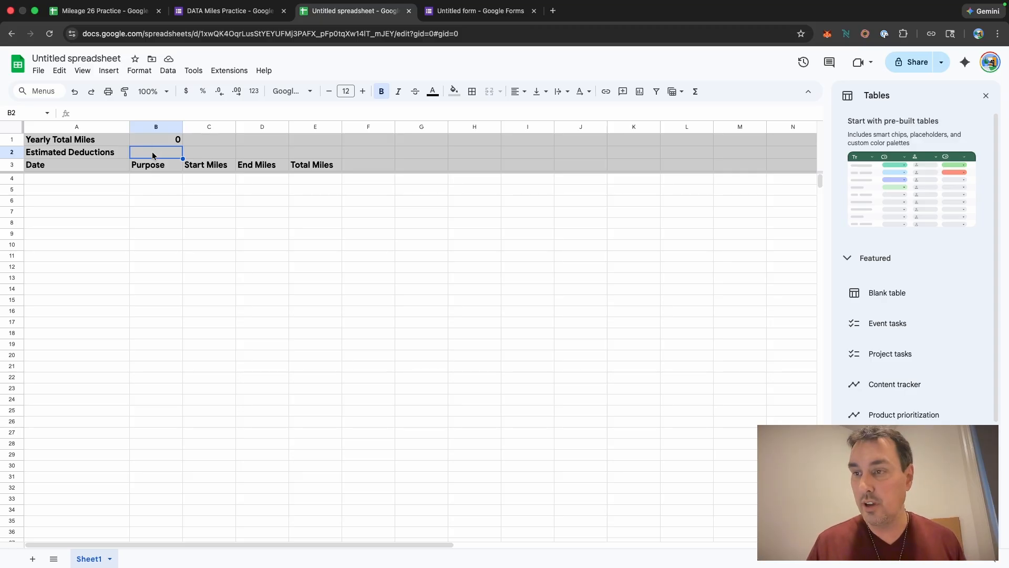
click(99, 111)
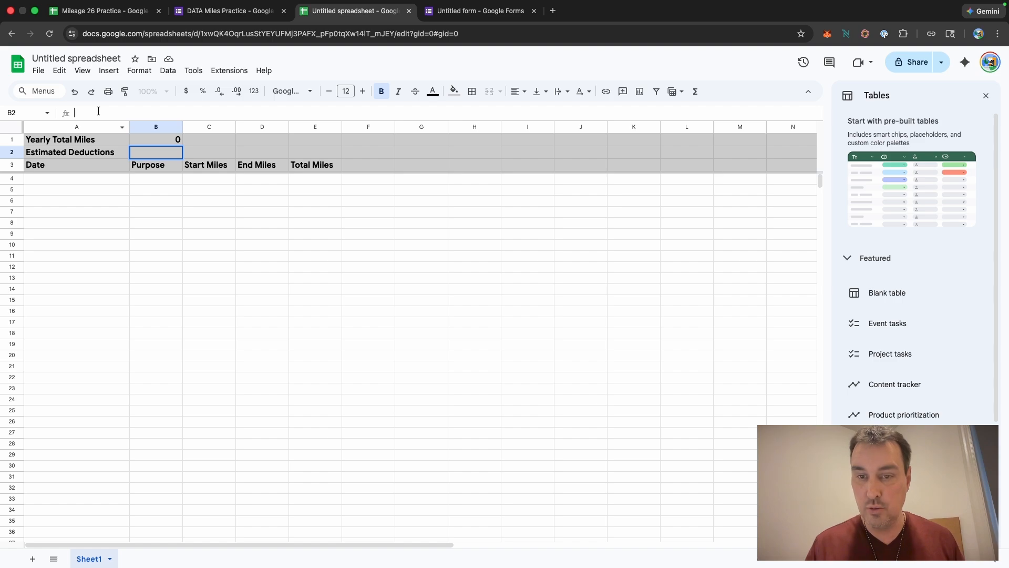
text(=)
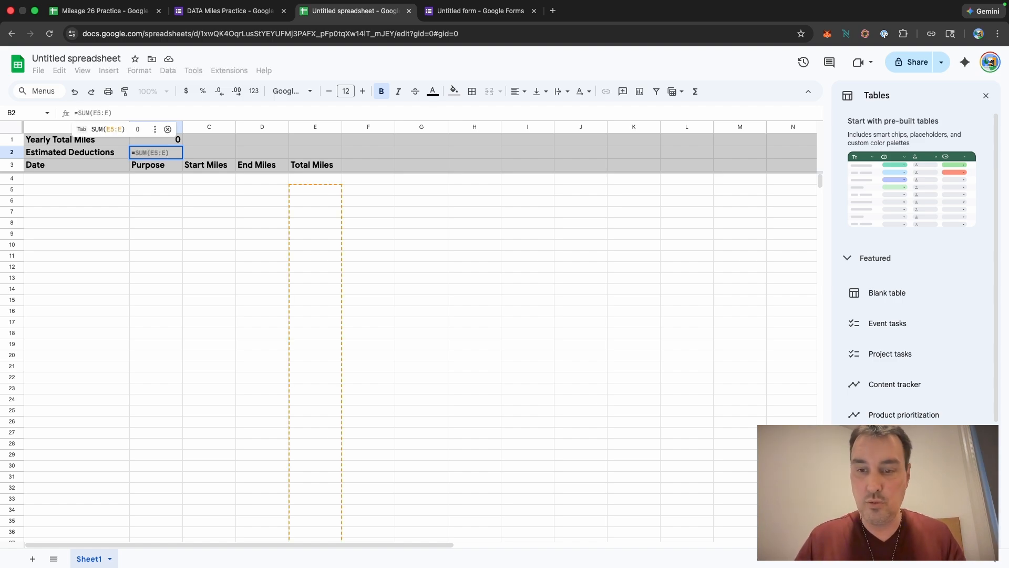
text(B1)
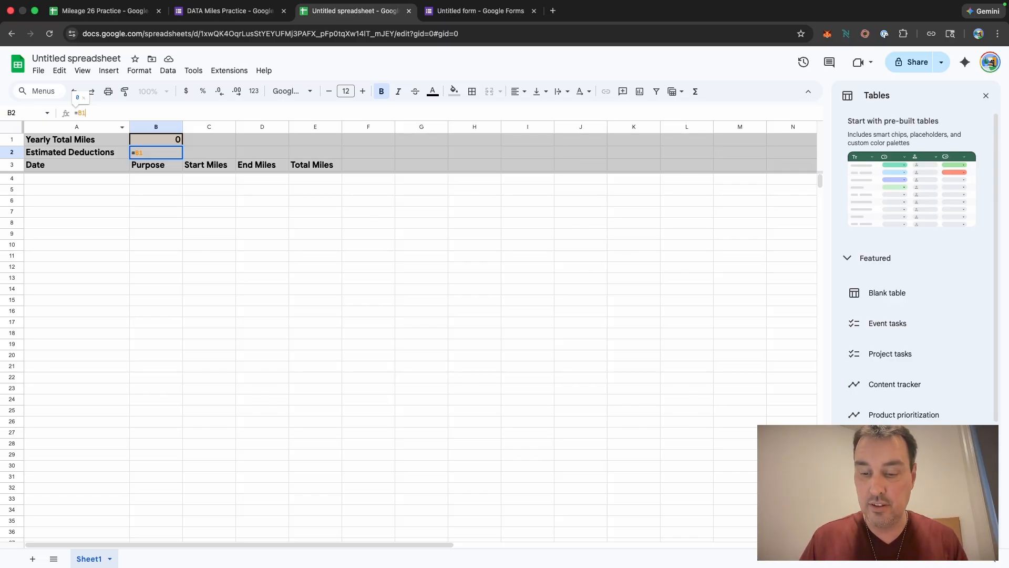
text(*)
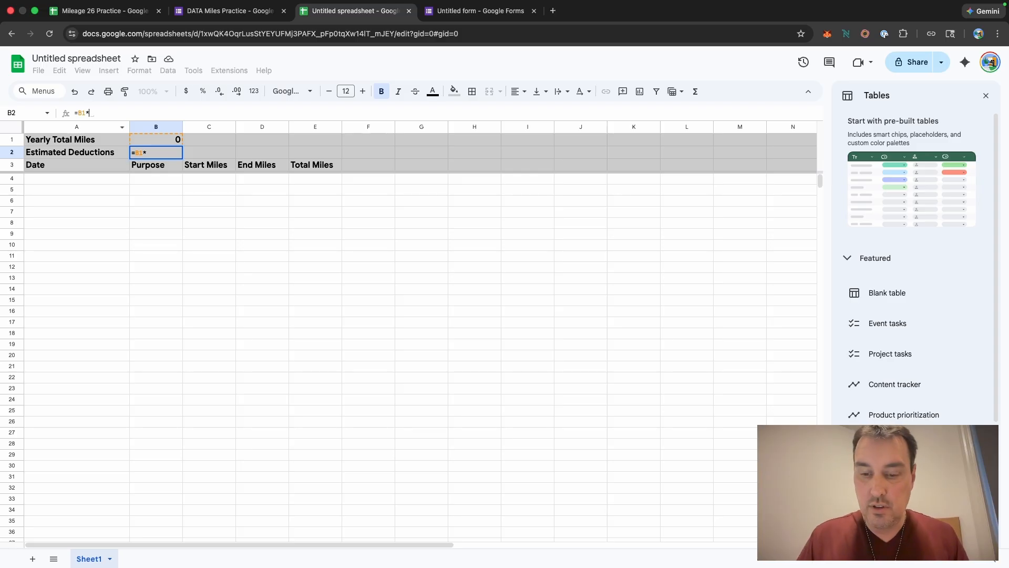
text(0.)
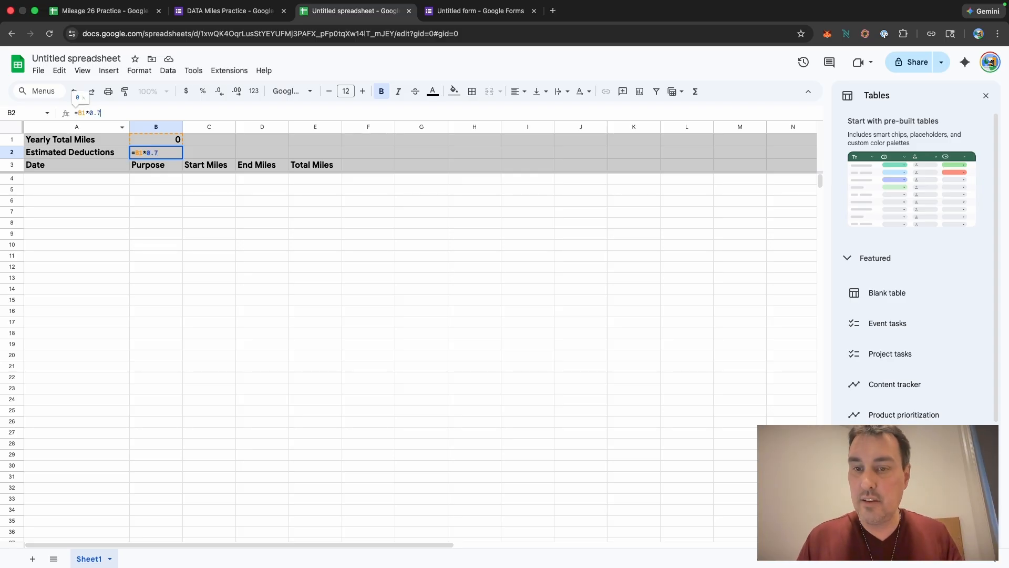
text(7)
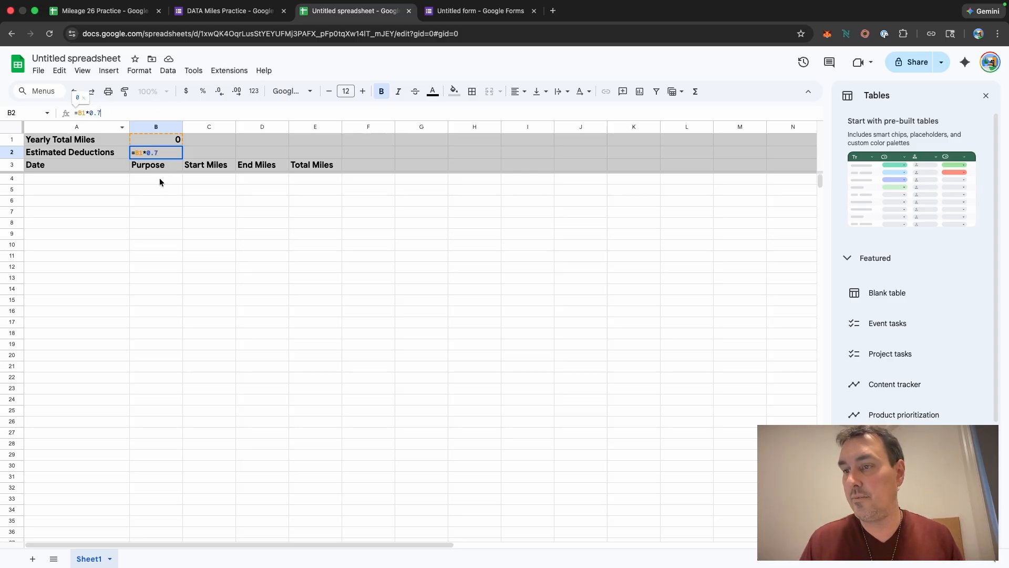
click(160, 181)
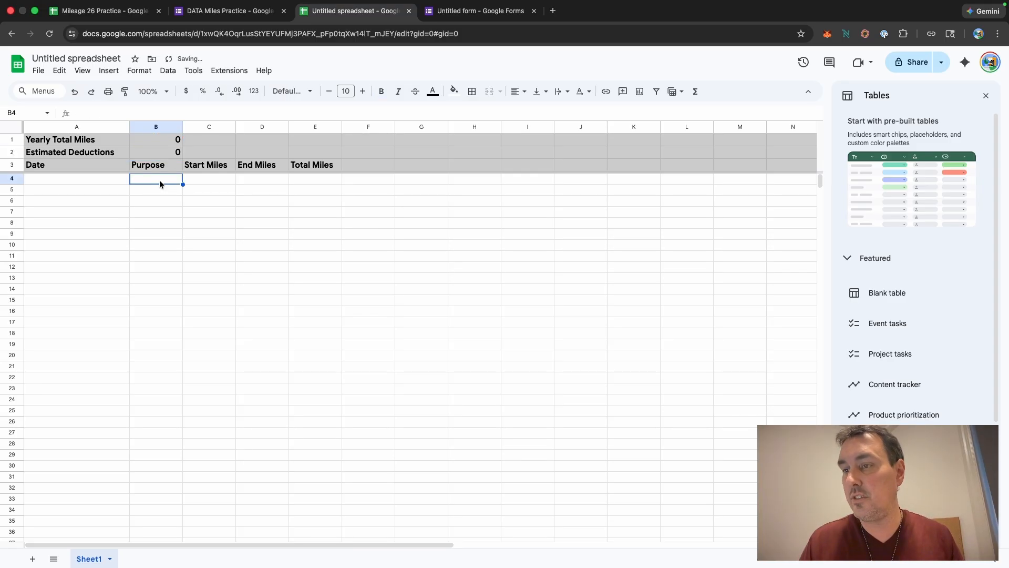
Step: Format cell B2 as currency
click(161, 153)
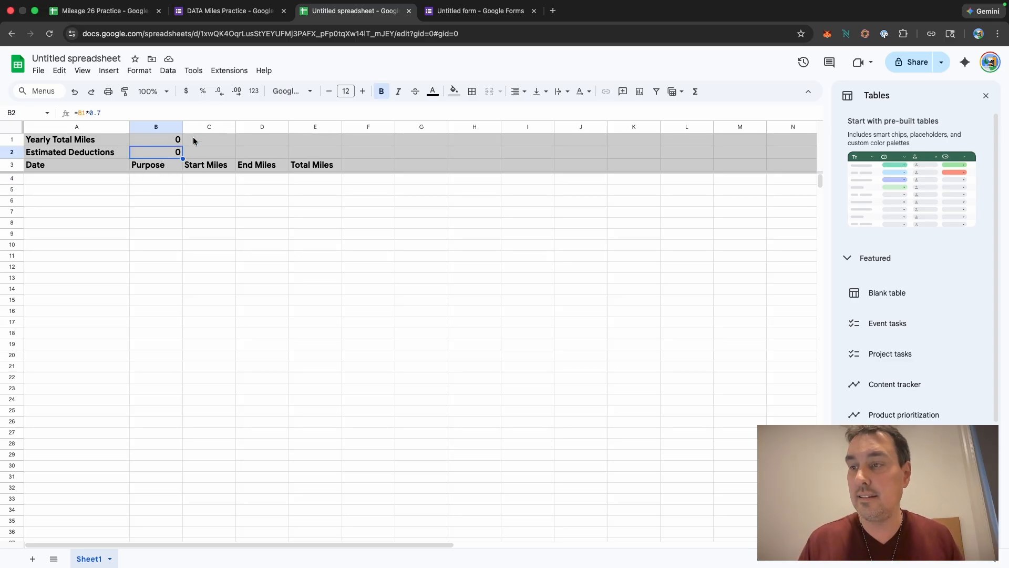
click(187, 93)
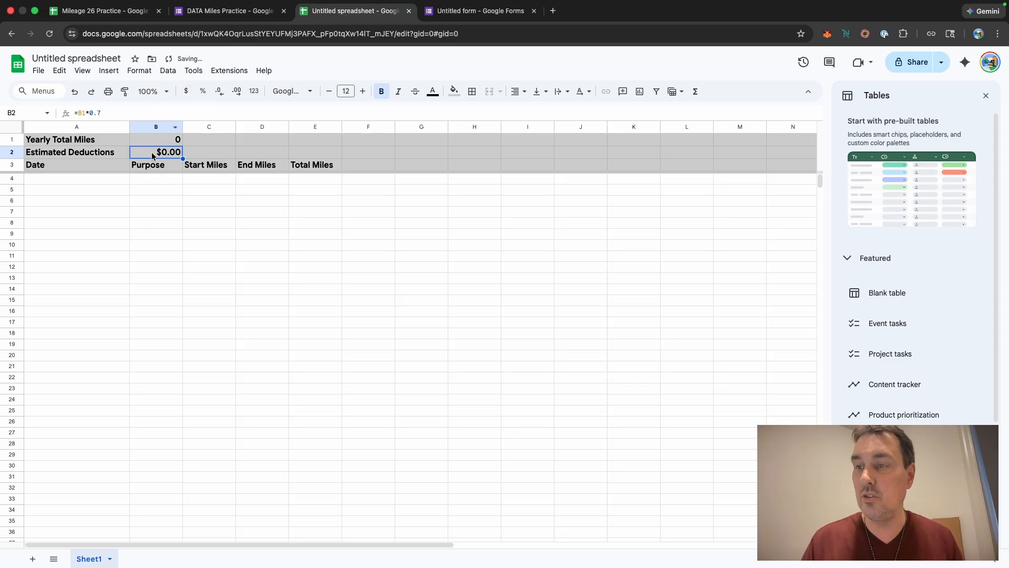
click(371, 179)
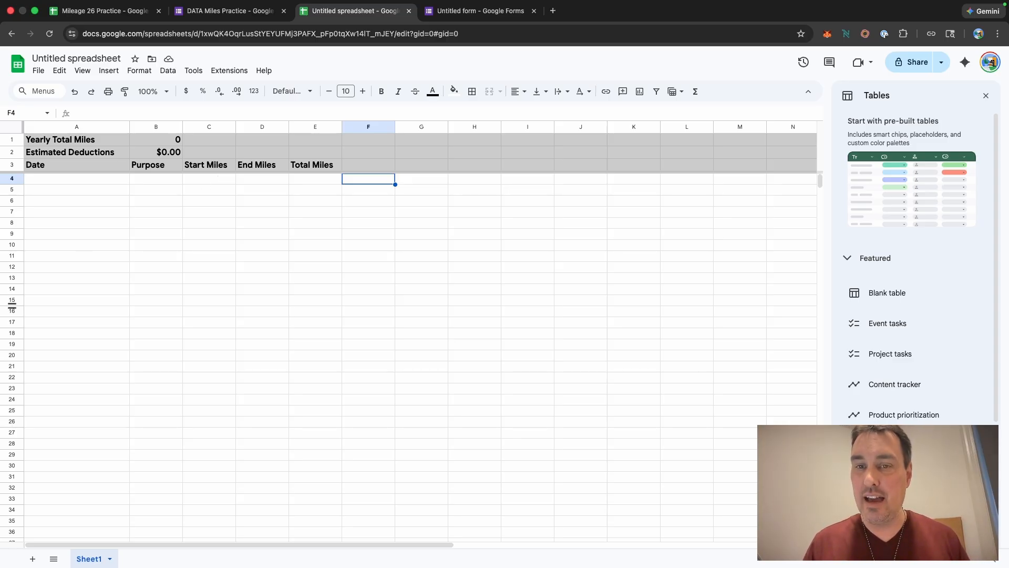
Step: Paste the formula =ARRAYFORMULA(IF(D4:D="", "", D4:D-C4:C)) into cell E4 to compute trip miles
click(325, 180)
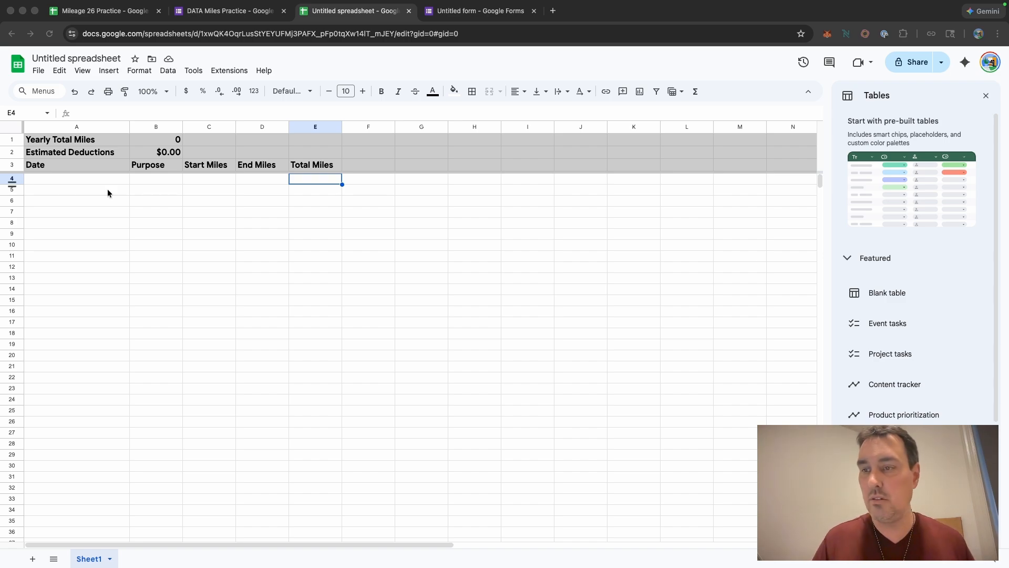
click(124, 114)
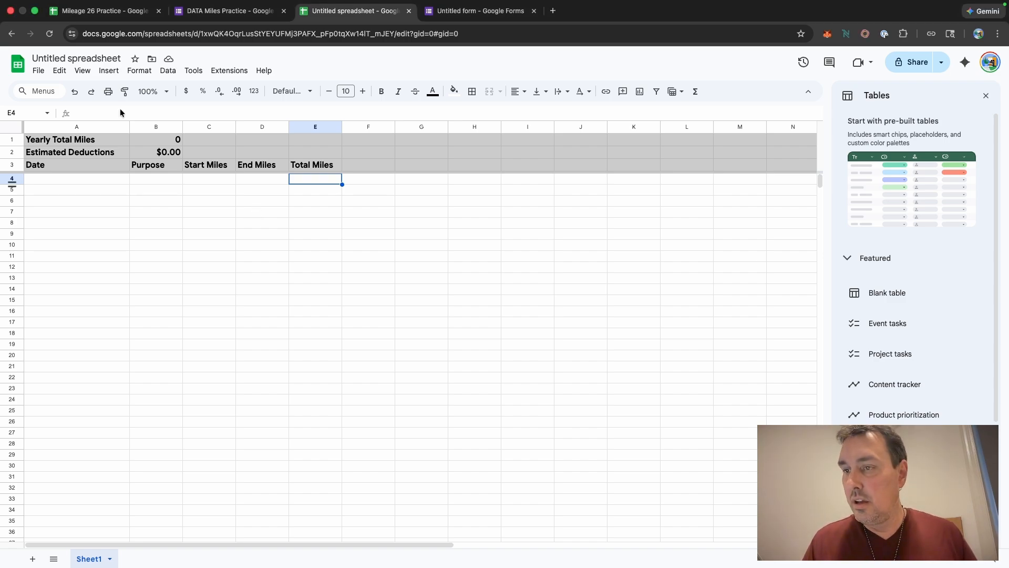
click(115, 110)
text(=ARRAYFORMULA(IF(D4:D="", "", D4:D-C4:C)))
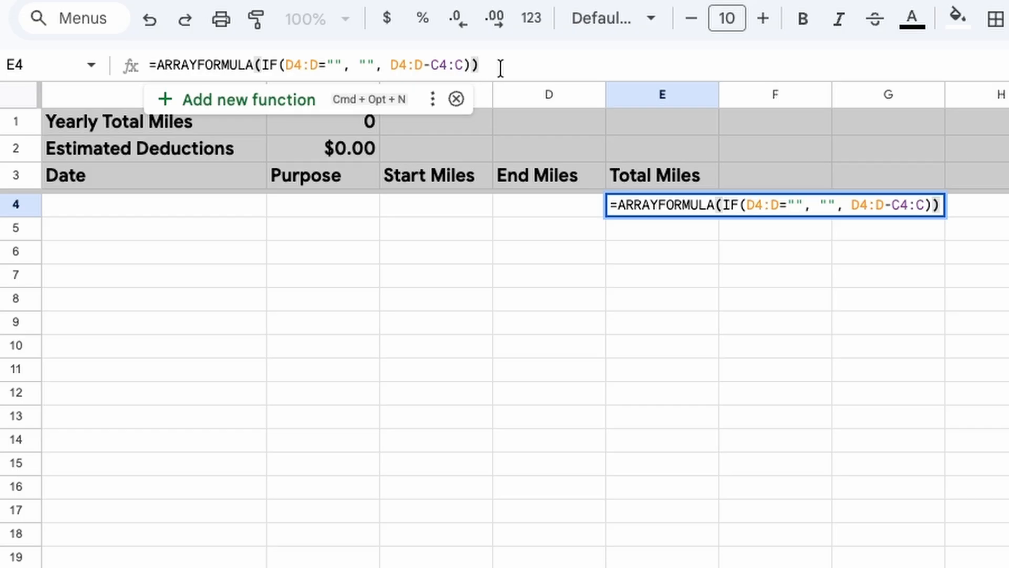
click(633, 225)
click(696, 204)
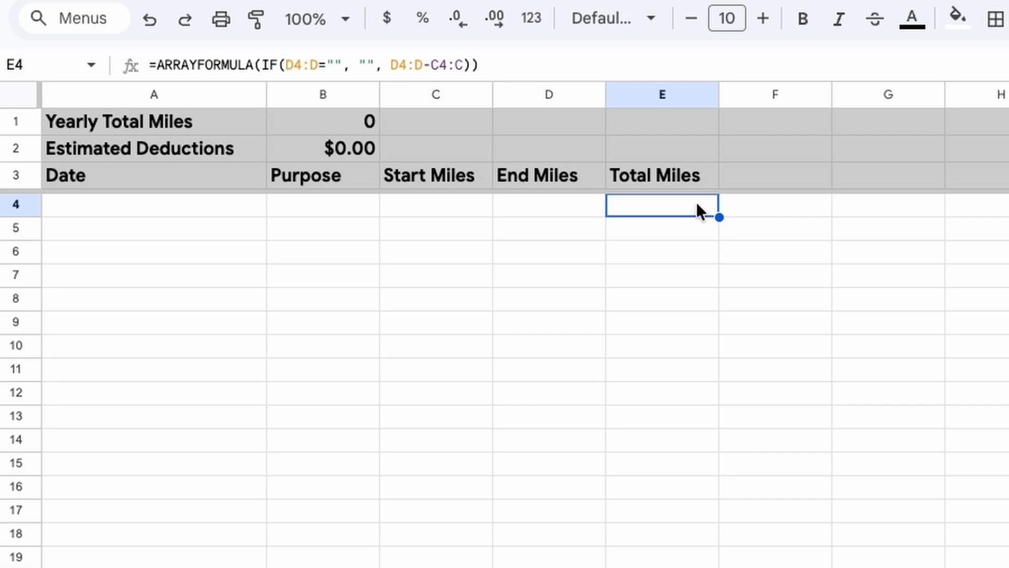
click(689, 225)
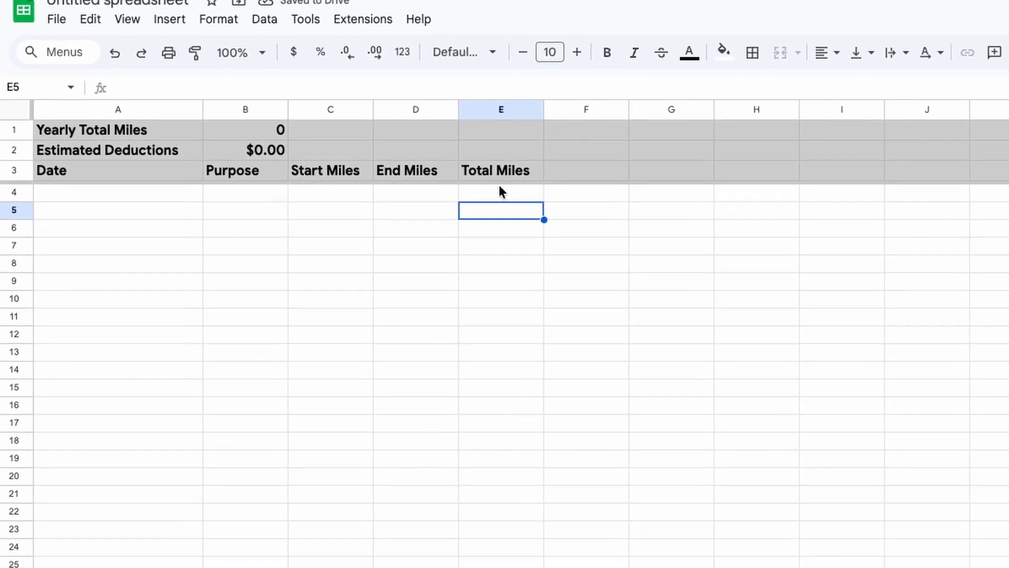
Step: Protect cell E4 as a range that only shows a warning when edited
click(500, 192)
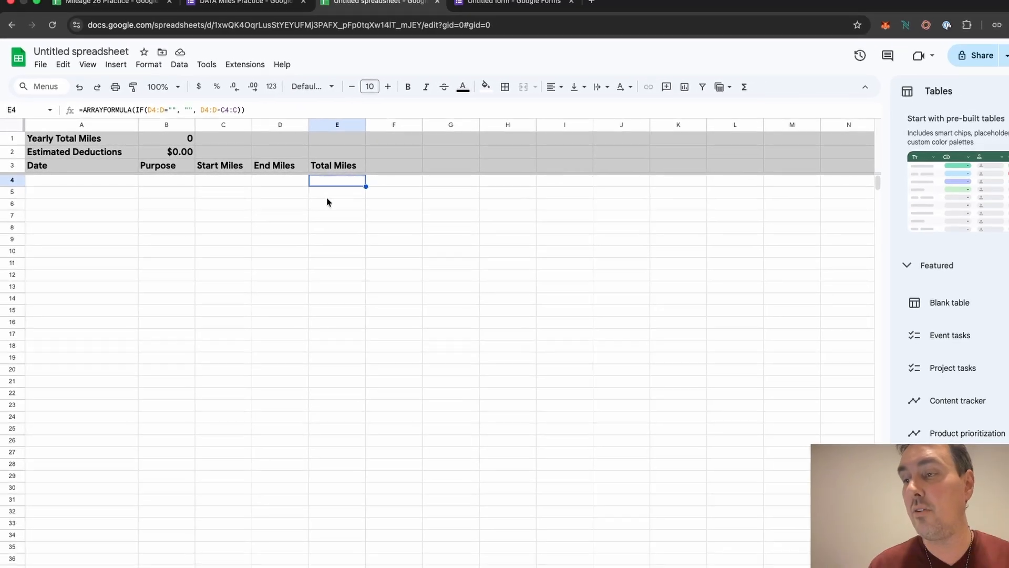
click(329, 194)
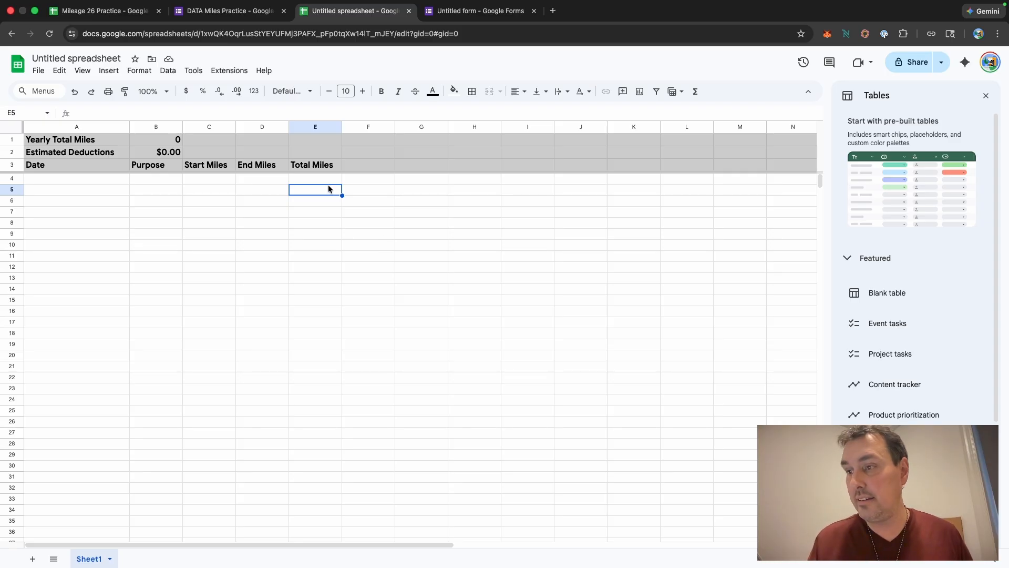
click(311, 183)
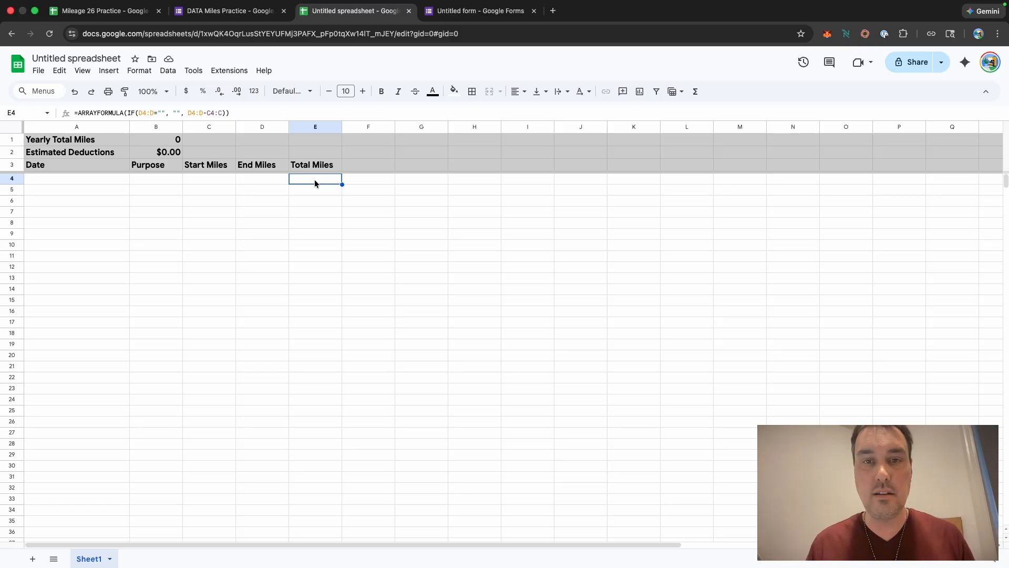
right_click(315, 182)
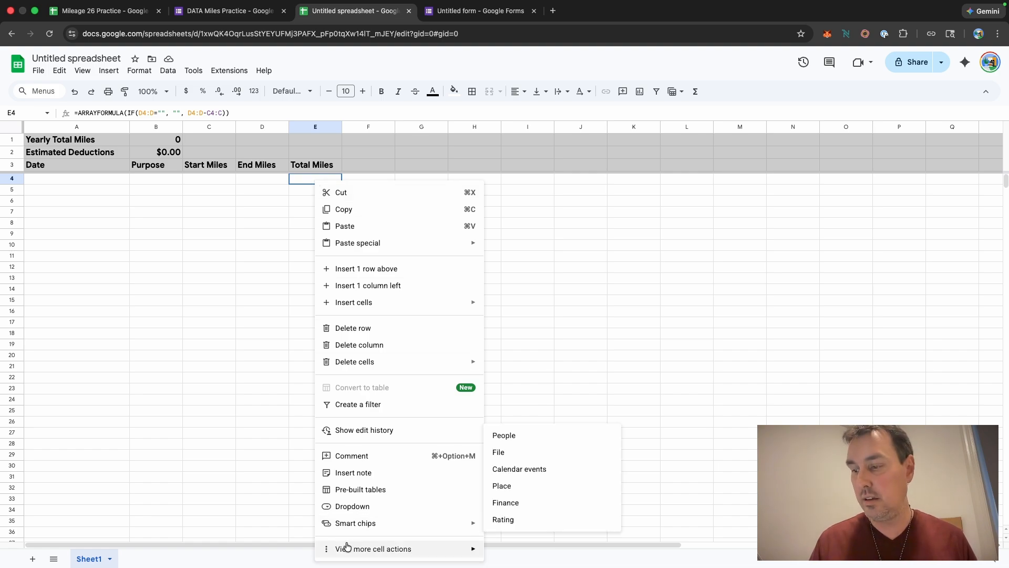
mouse_move(348, 550)
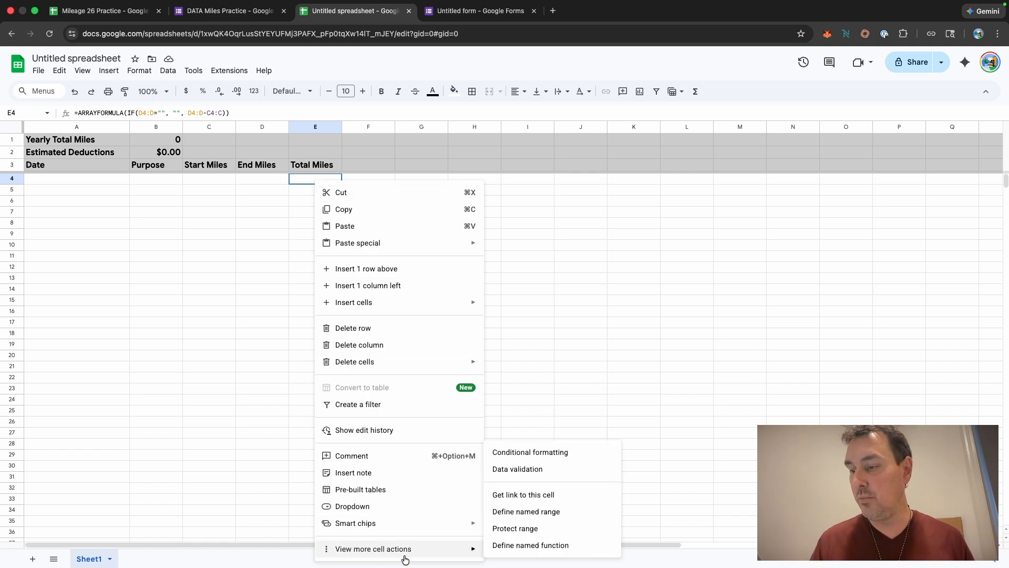
click(530, 529)
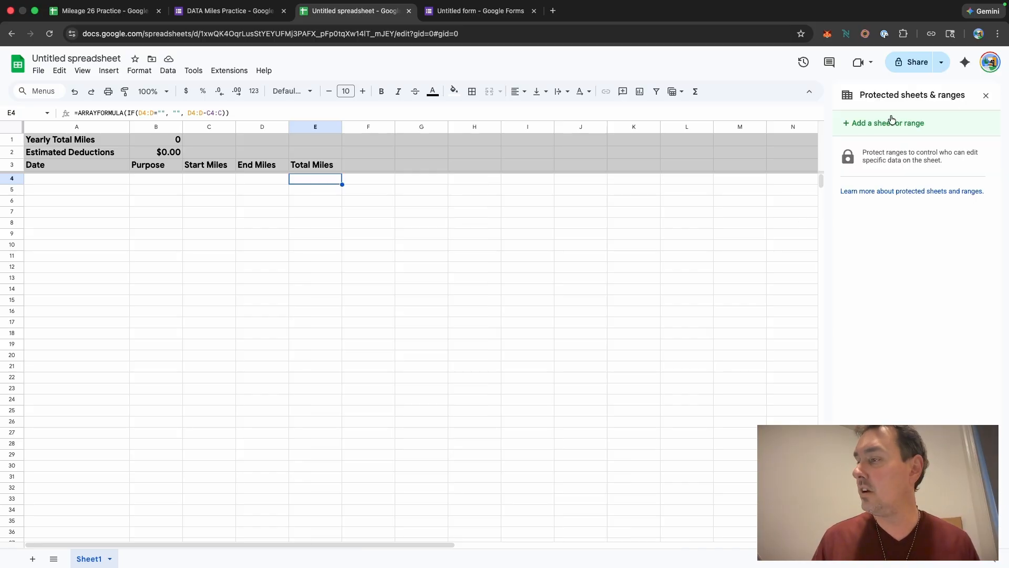
click(844, 125)
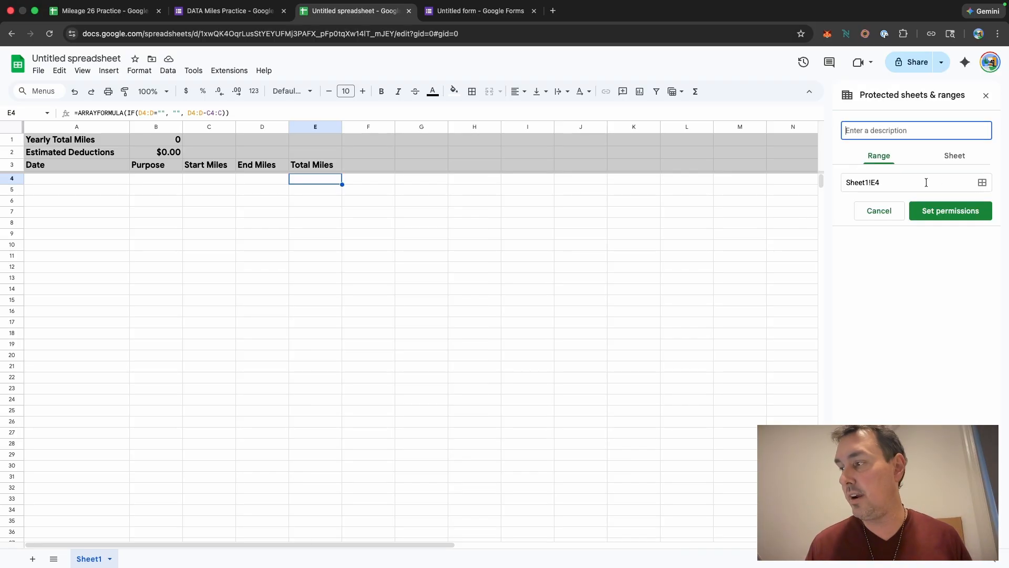
click(954, 215)
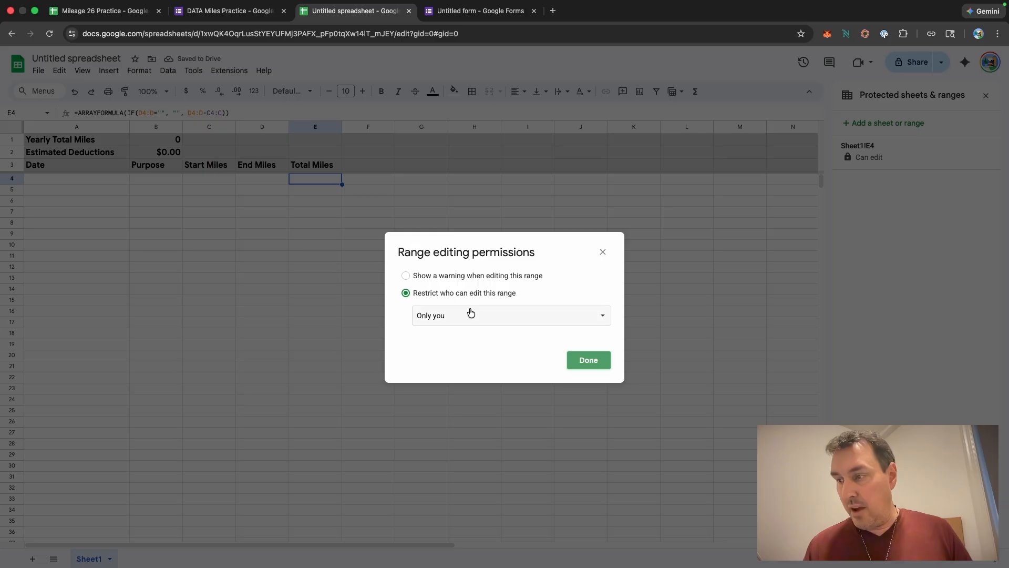
click(406, 277)
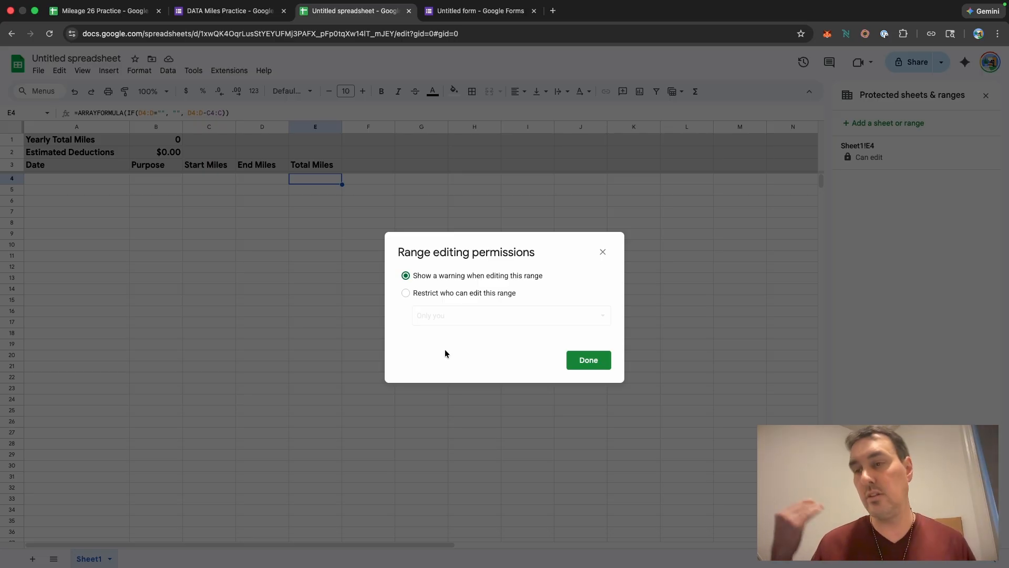
click(585, 362)
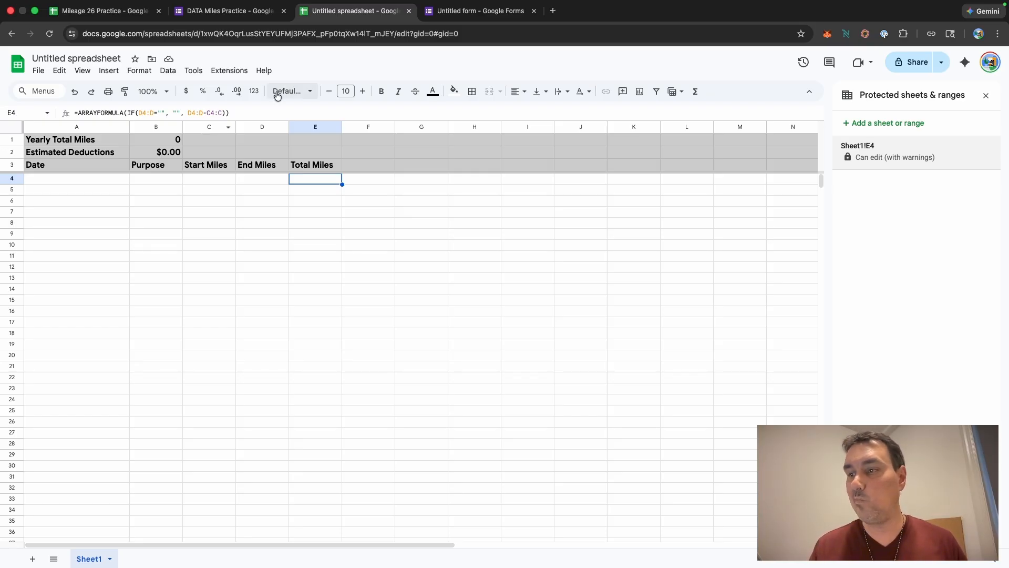
Step: Enter the label "Beginning of 2026 Mileage" in cell G1
click(428, 139)
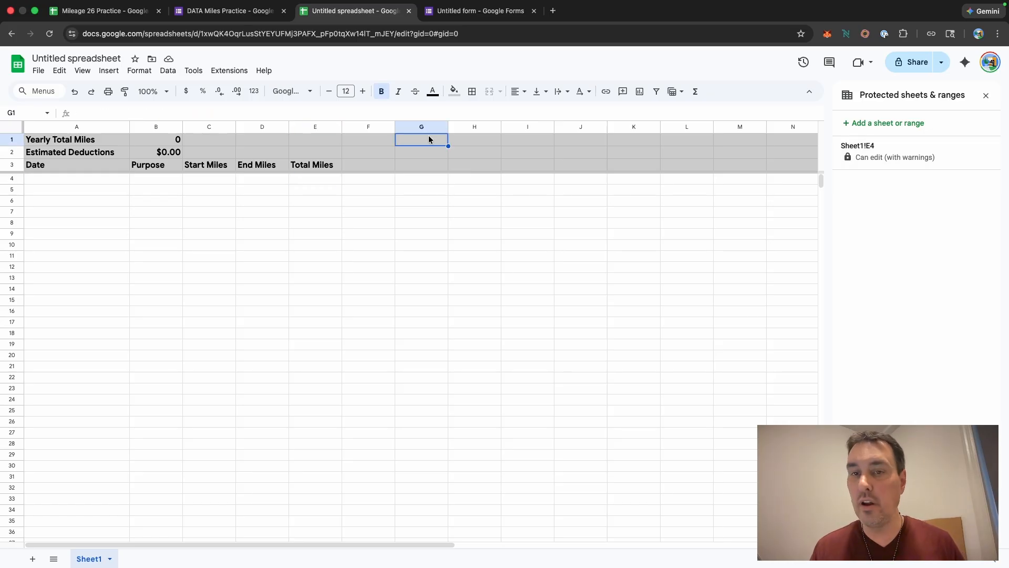
text(Beginning o)
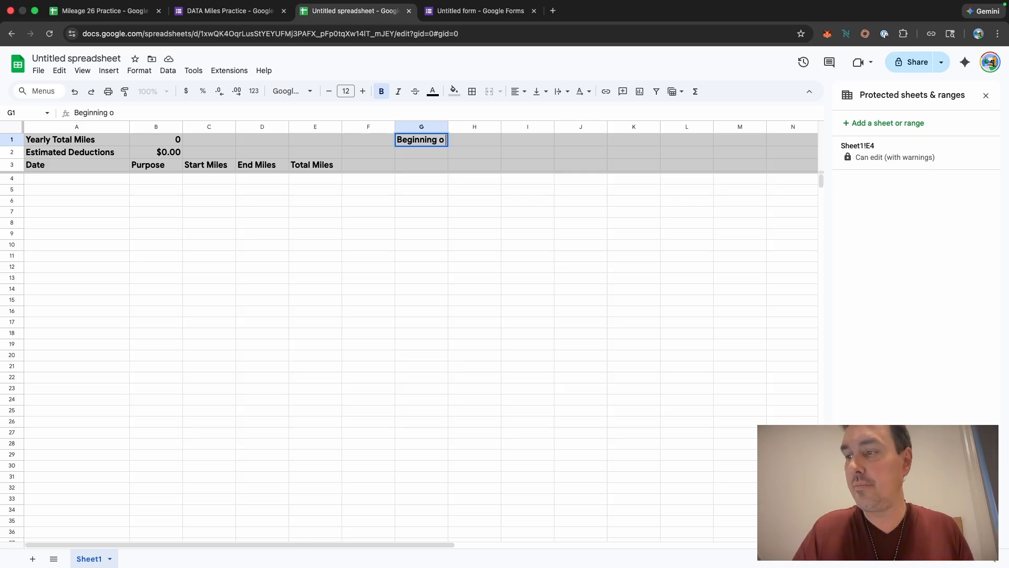
text(f)
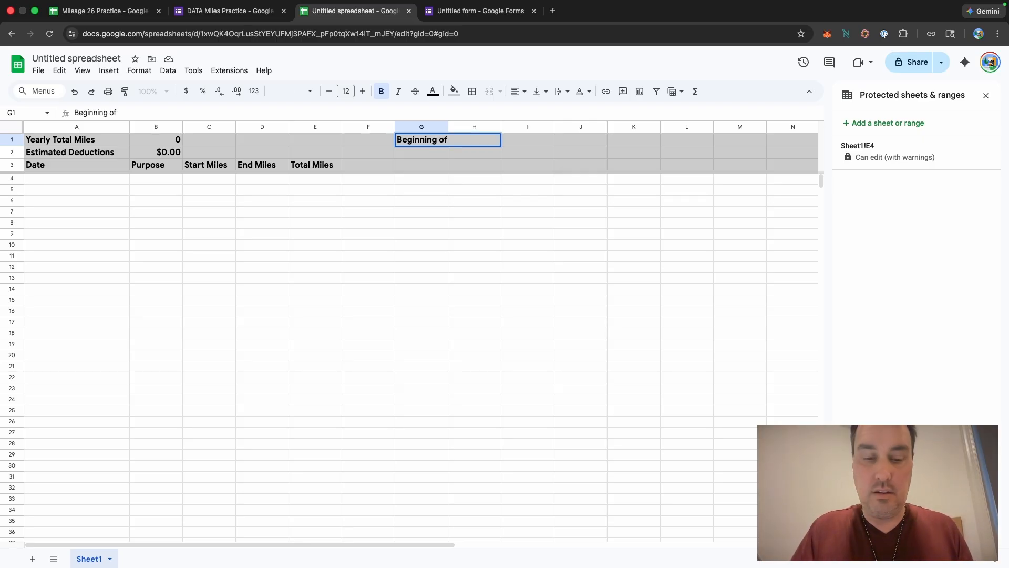
text( 2026)
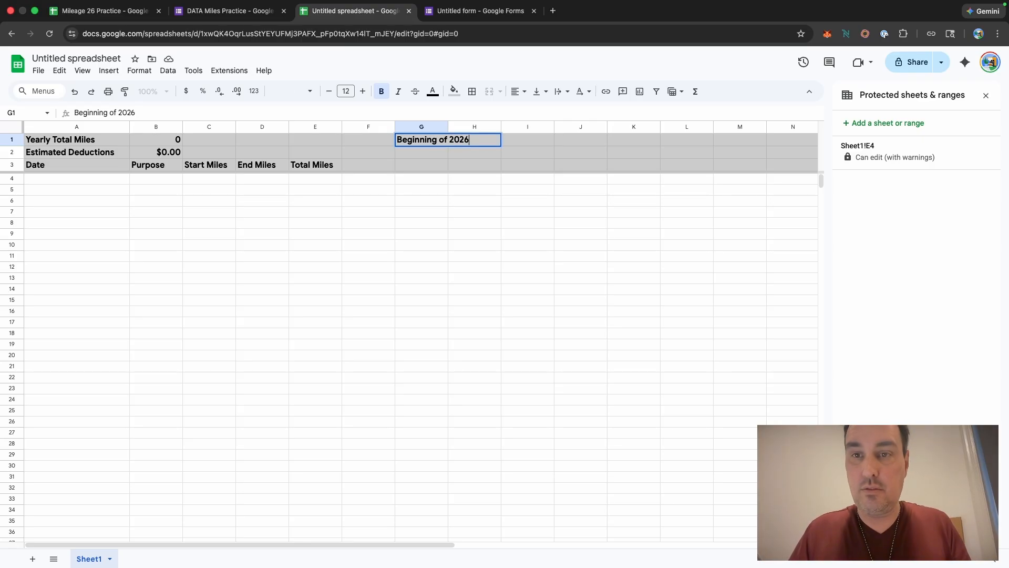
text( Mil)
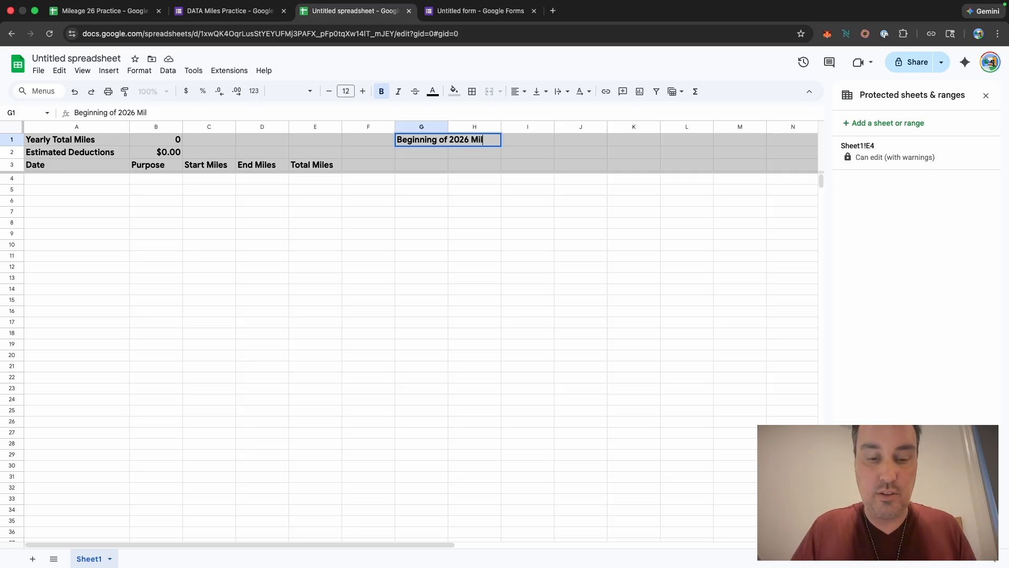
text(eage)
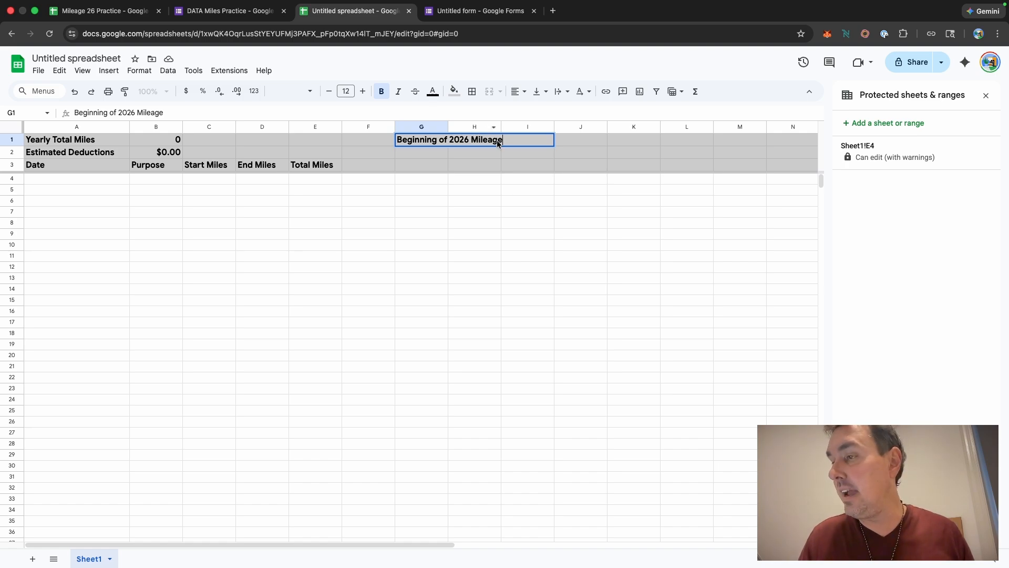
click(544, 181)
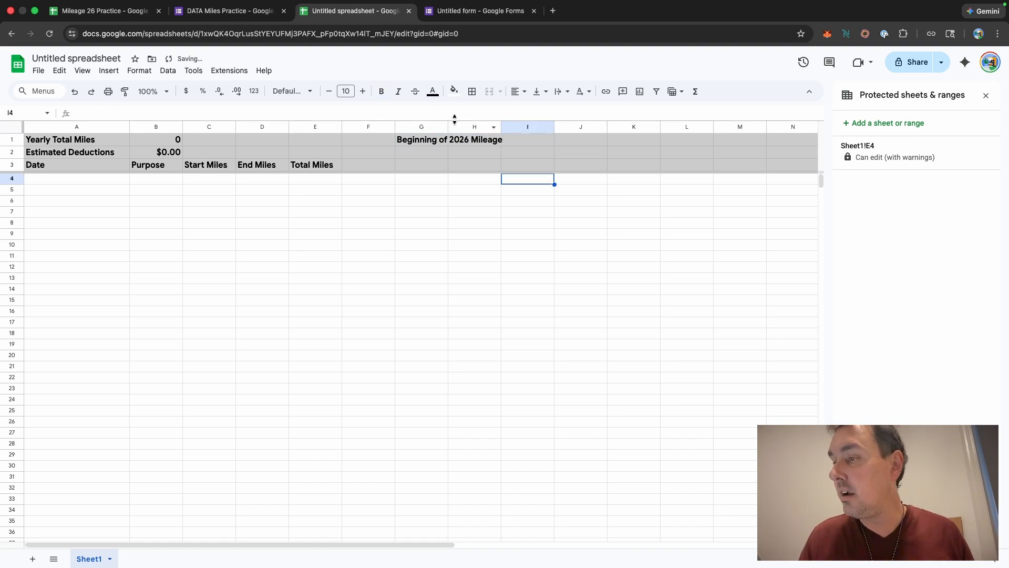
Step: Widen column G to fit its label and enter 100 as the beginning mileage in cell H1
drag(448, 127, 508, 127)
click(530, 143)
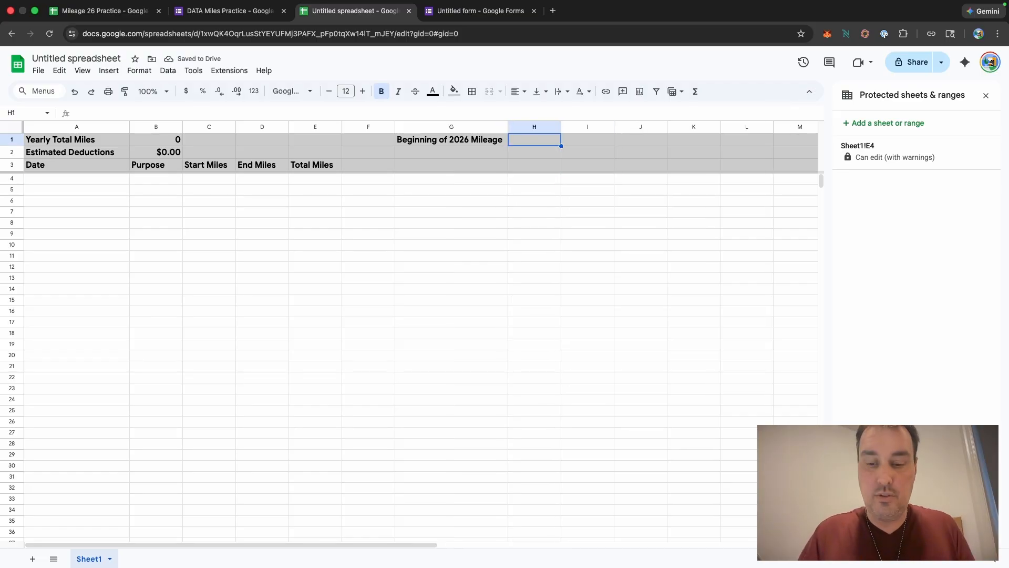
text(100)
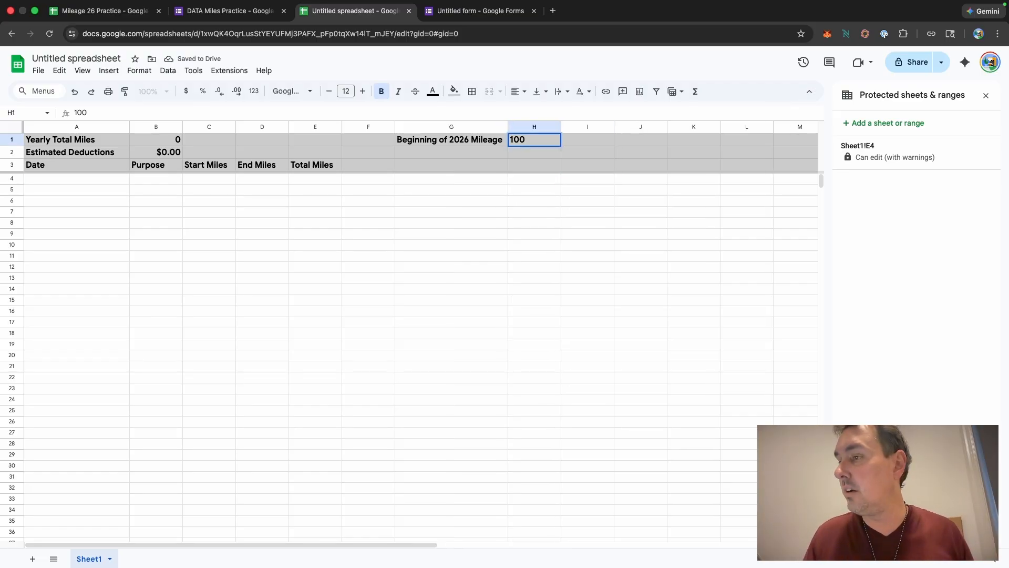
click(536, 168)
Step: Enter the label "Ending of 2026 Mileage" in cell G2
click(440, 150)
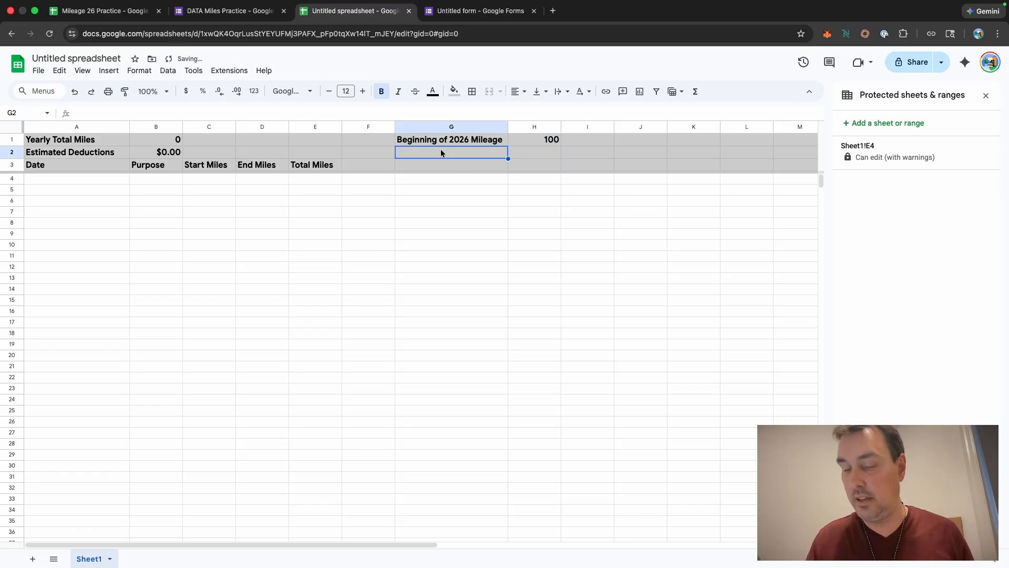
text(Beginning of 2026 Mileage)
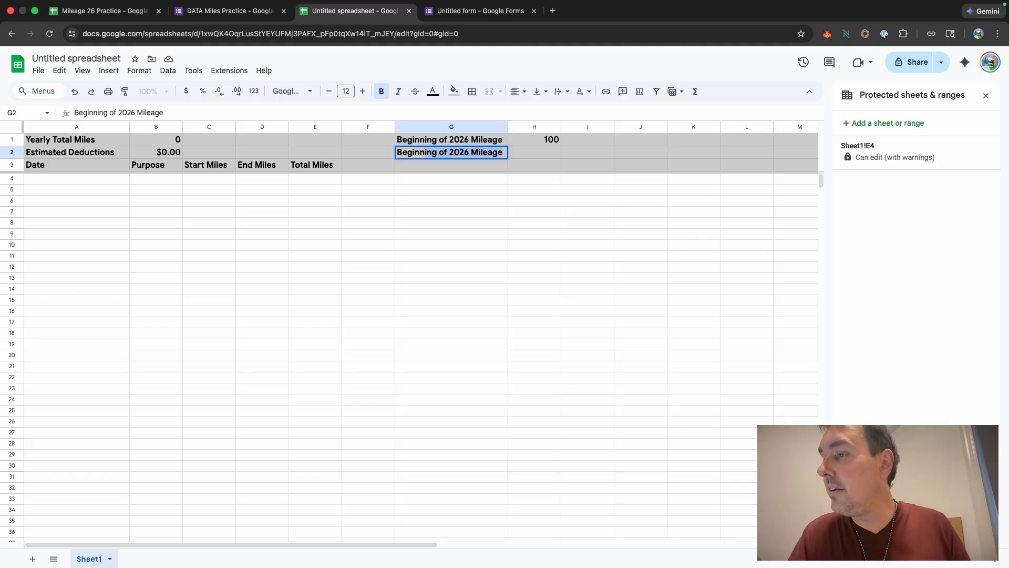
key(Tab)
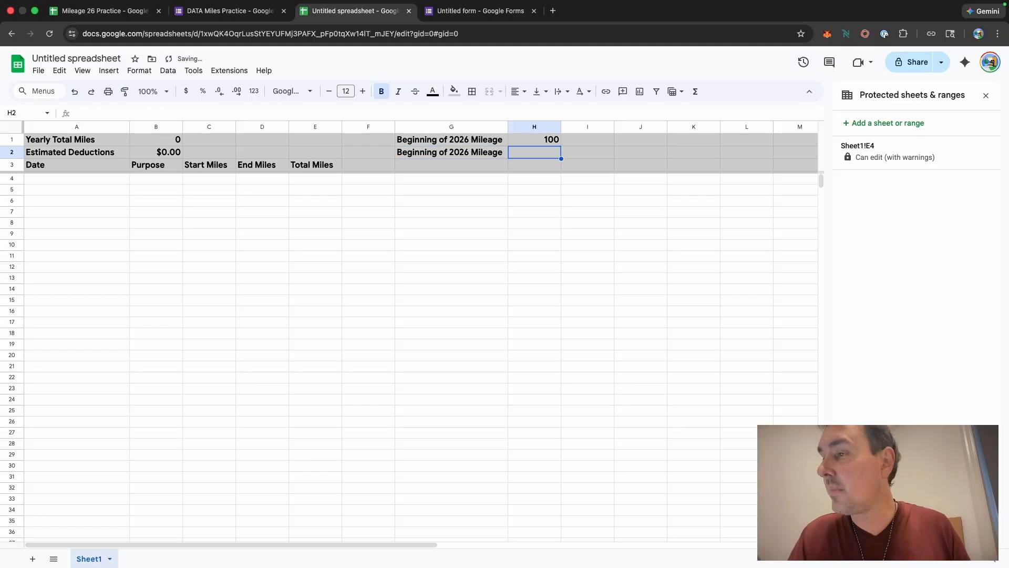
click(432, 153)
double_click(435, 153)
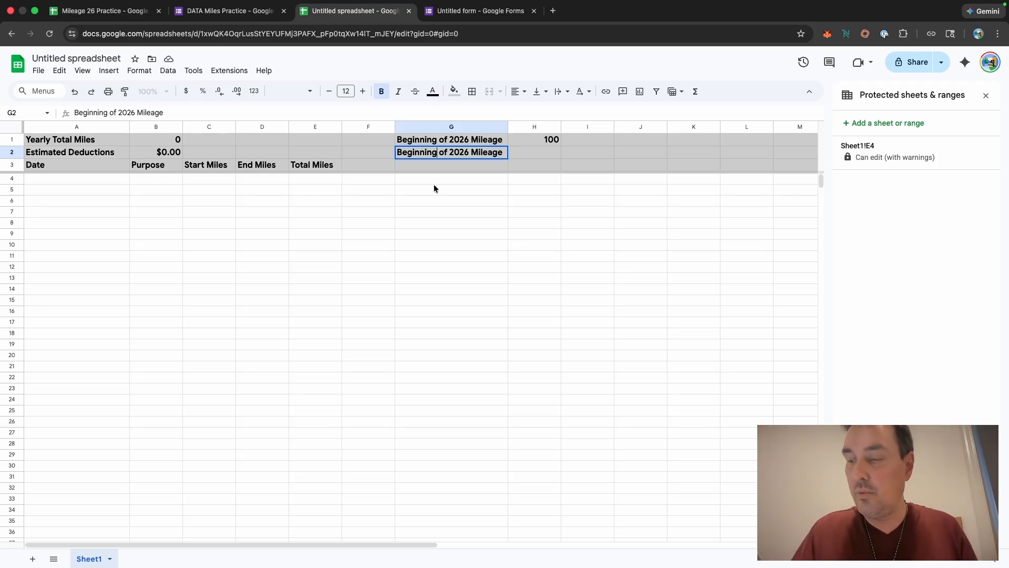
key(BackSpace)
key(BackSpace)
key(BackSpace)
key(BackSpace)
key(BackSpace)
key(BackSpace)
key(BackSpace)
key(BackSpace)
key(BackSpace)
text(Ending)
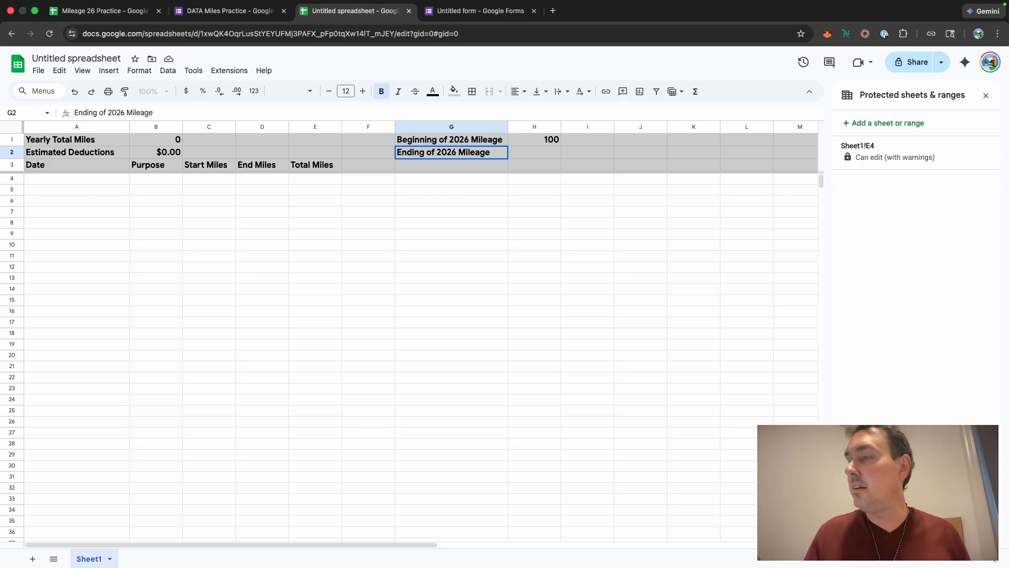
Step: Enter TBA as the ending mileage in cell H2
click(537, 153)
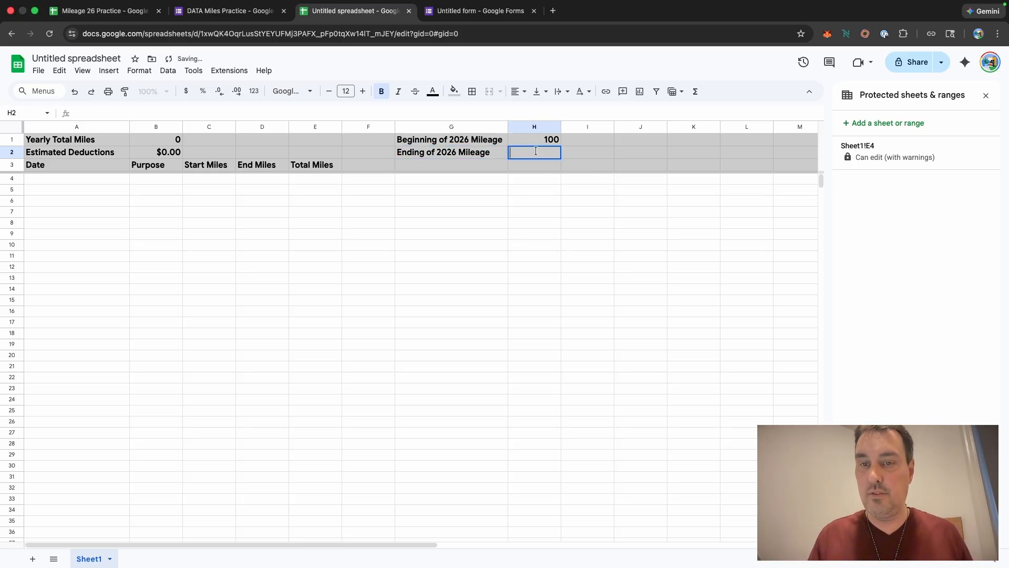
text(TBA)
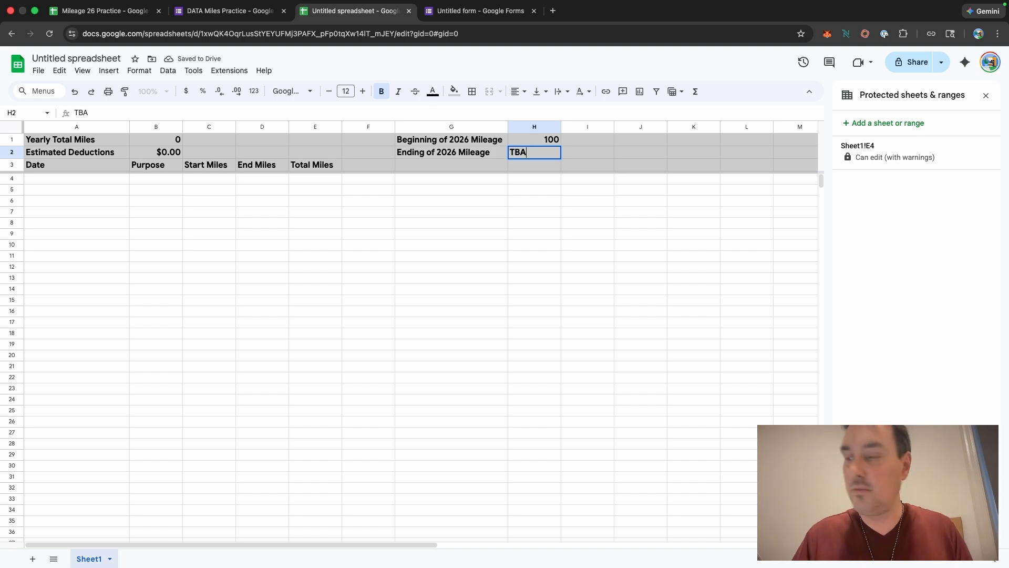
click(471, 213)
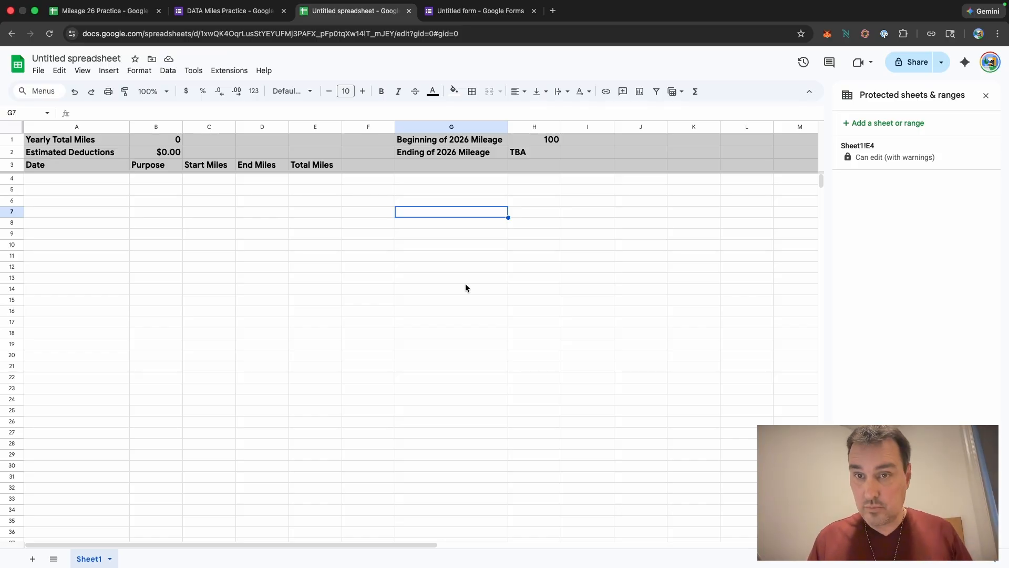
Step: Delete the unused columns I through Z
click(585, 127)
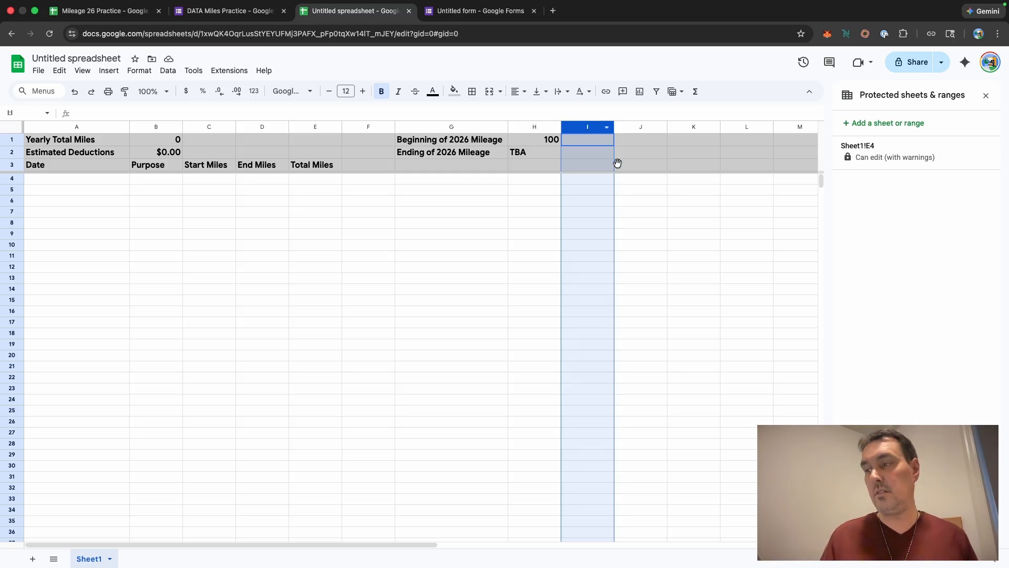
scroll(620, 166, right, 10)
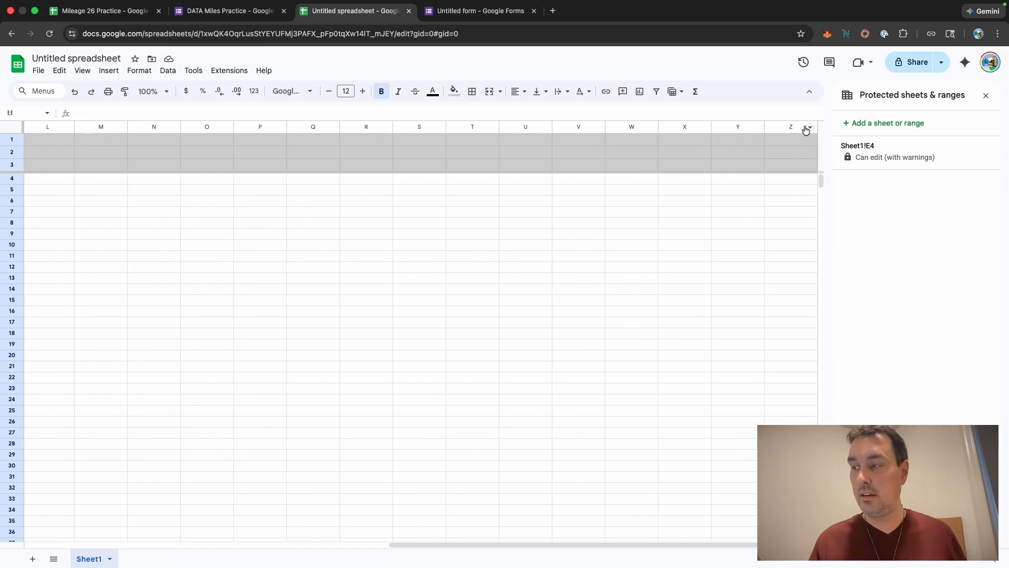
shift+click(774, 128)
right_click(774, 128)
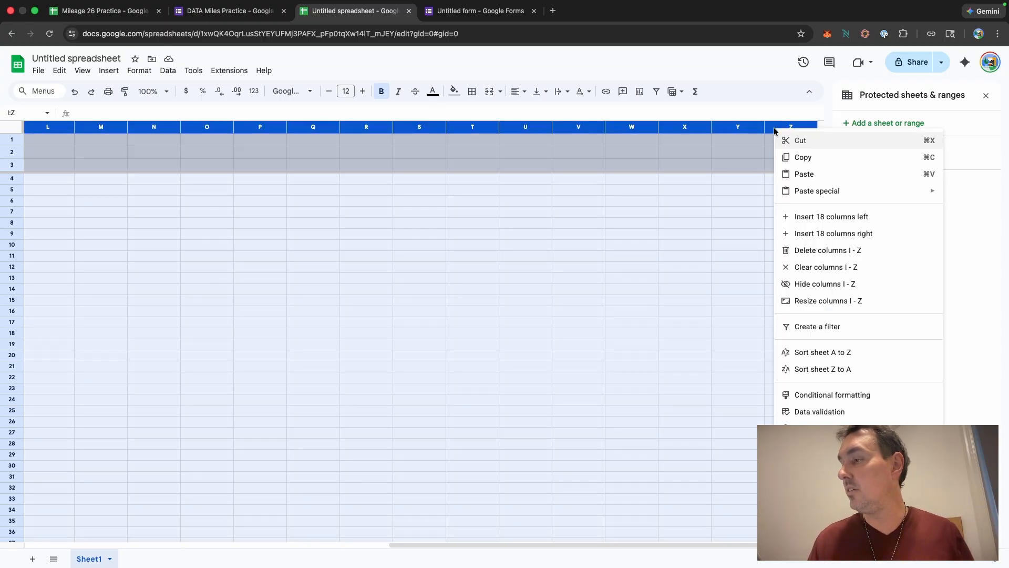
click(842, 252)
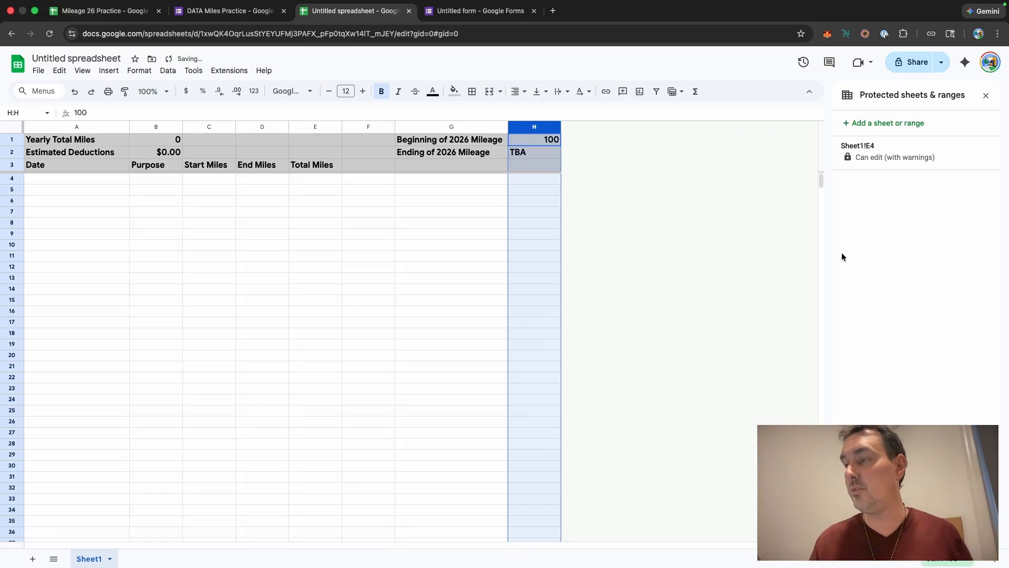
click(620, 239)
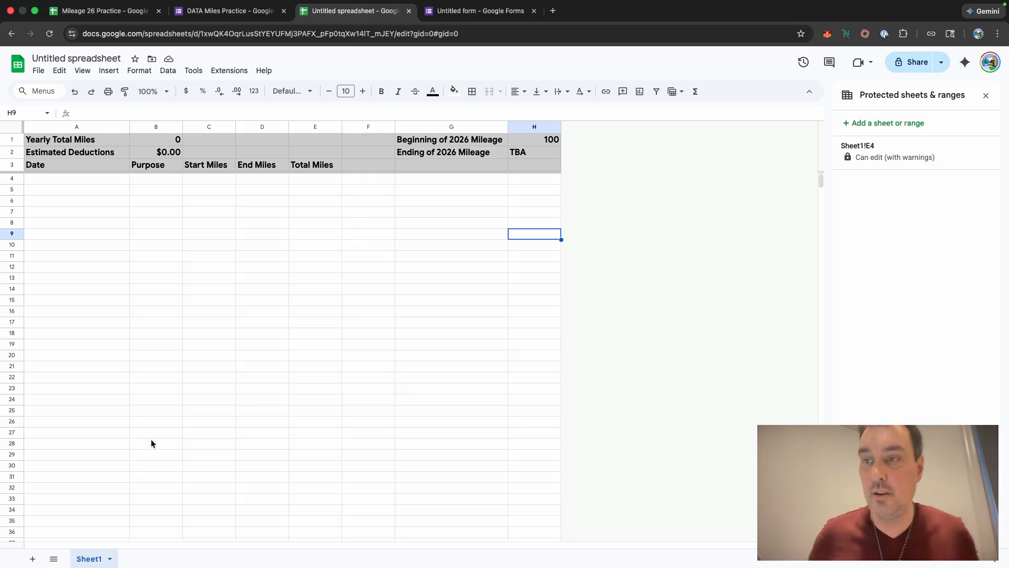
Step: Rename the spreadsheet file to "2026 2026"
click(105, 59)
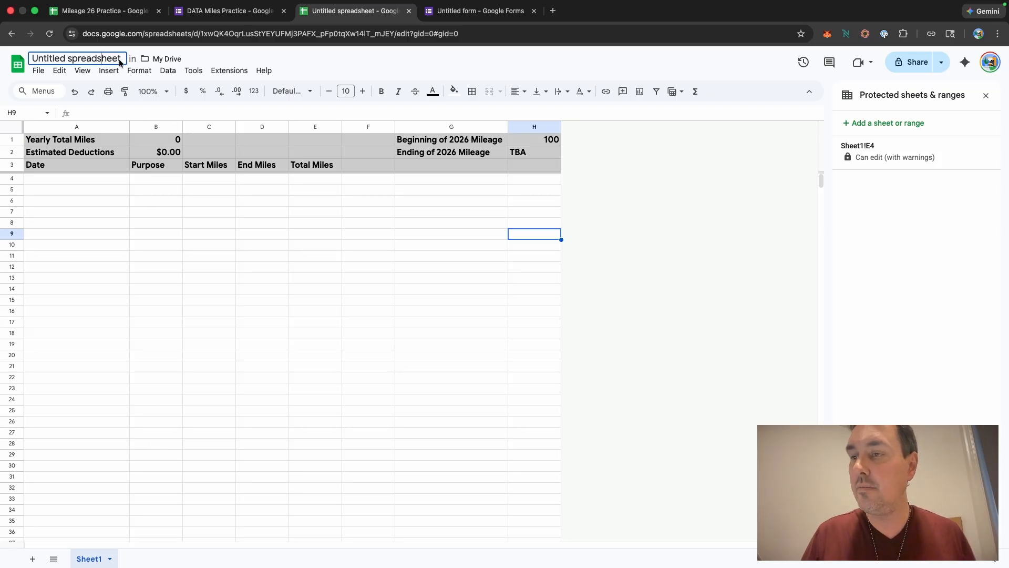
drag(124, 59, 23, 58)
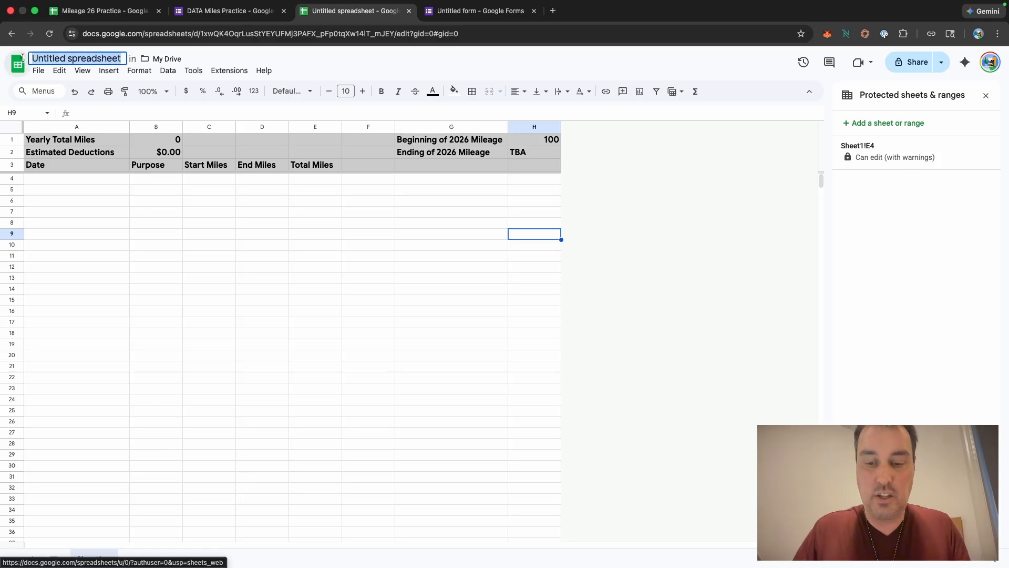
text(2026 2026)
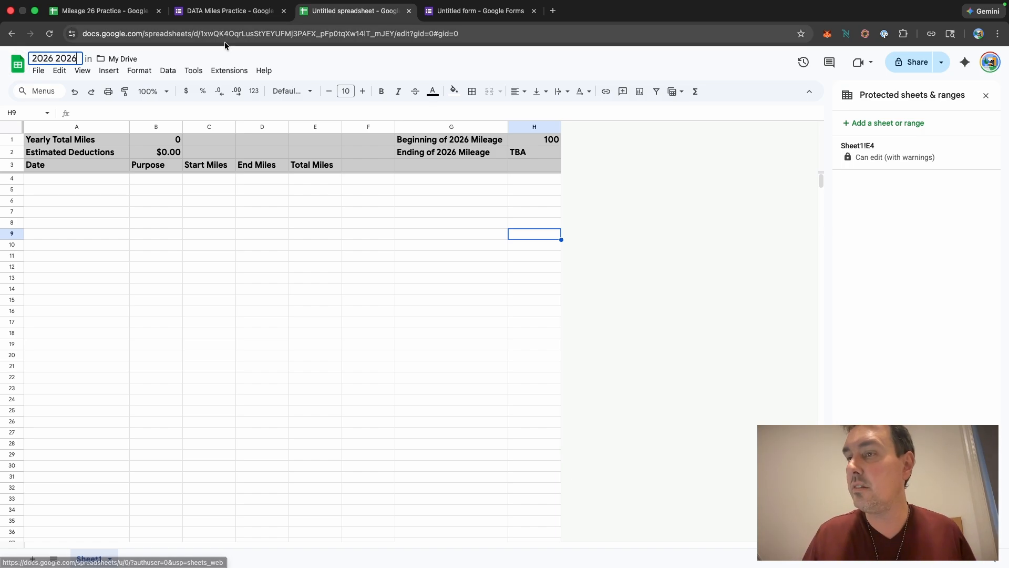
click(295, 56)
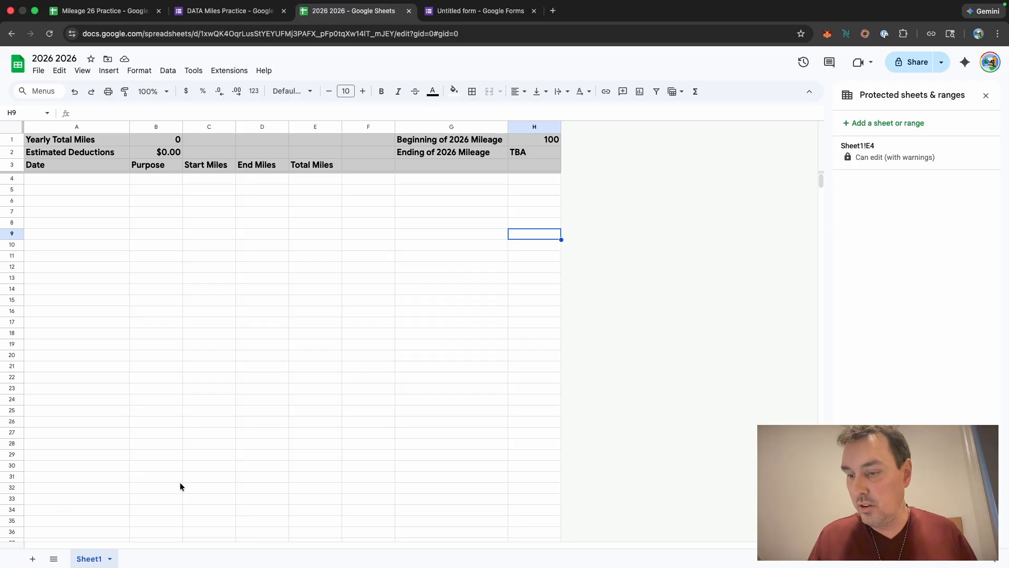
Step: Rename the sheet tab to 2026
click(109, 559)
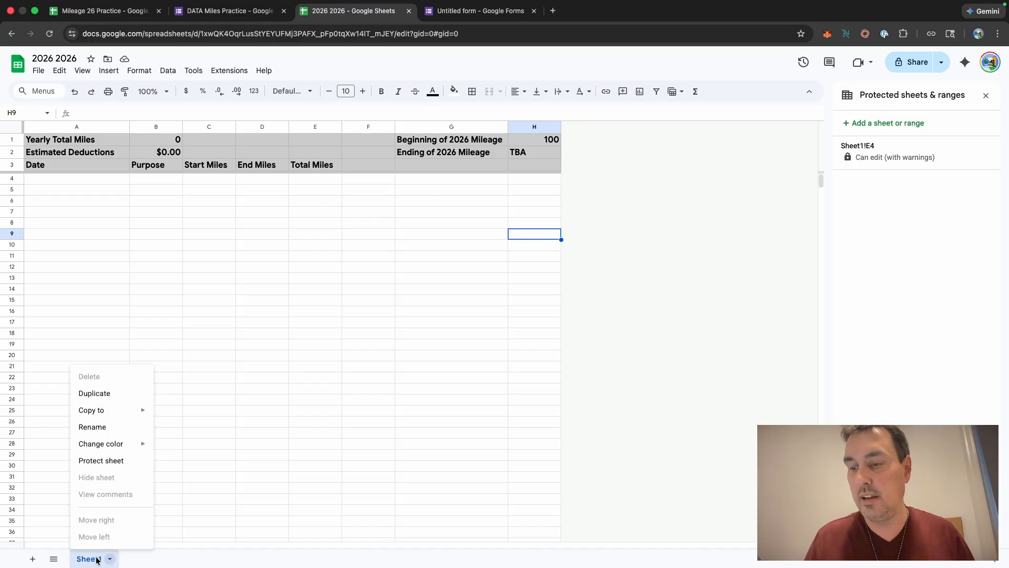
click(116, 427)
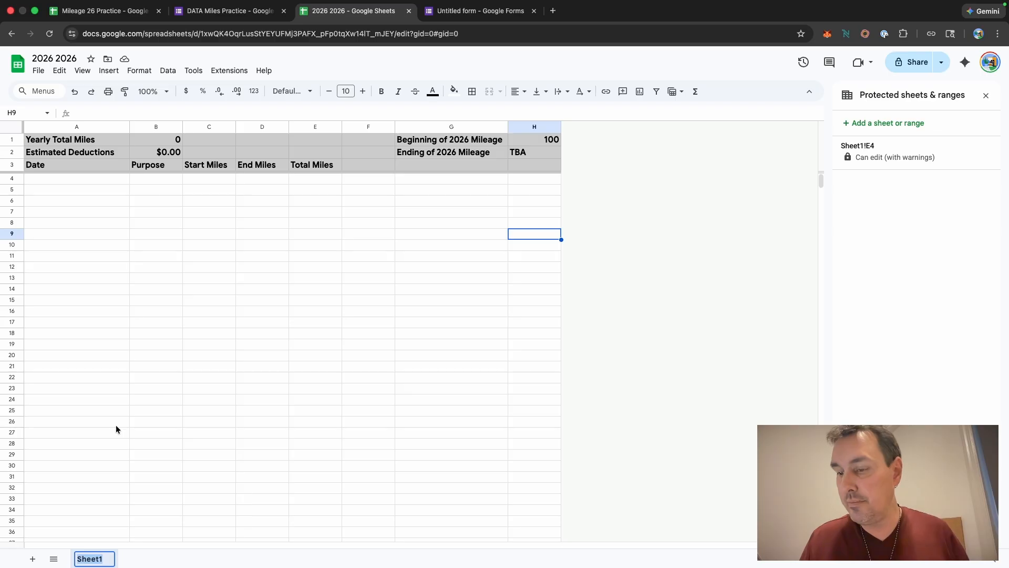
key(BackSpace)
text(2026)
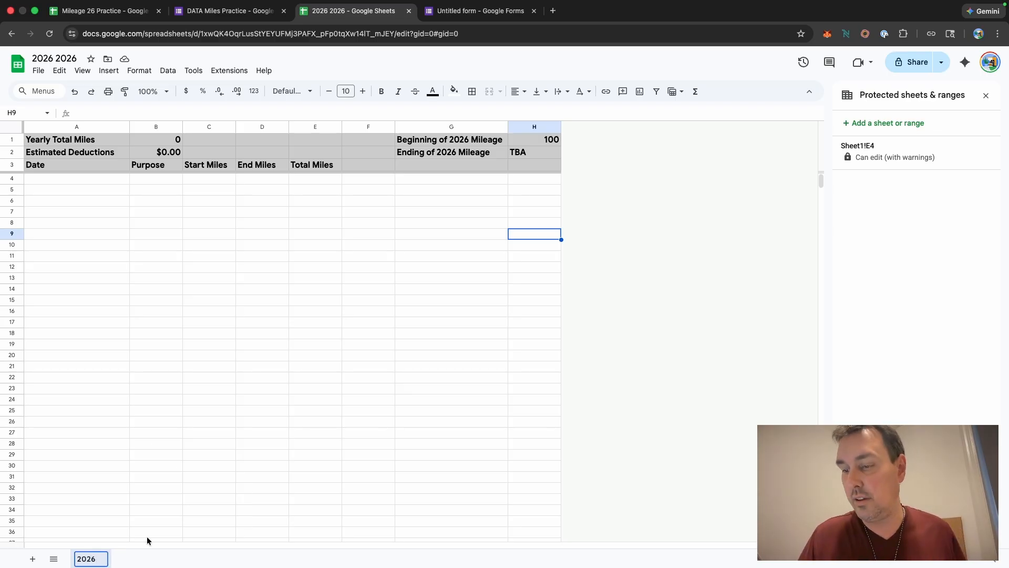
key(Return)
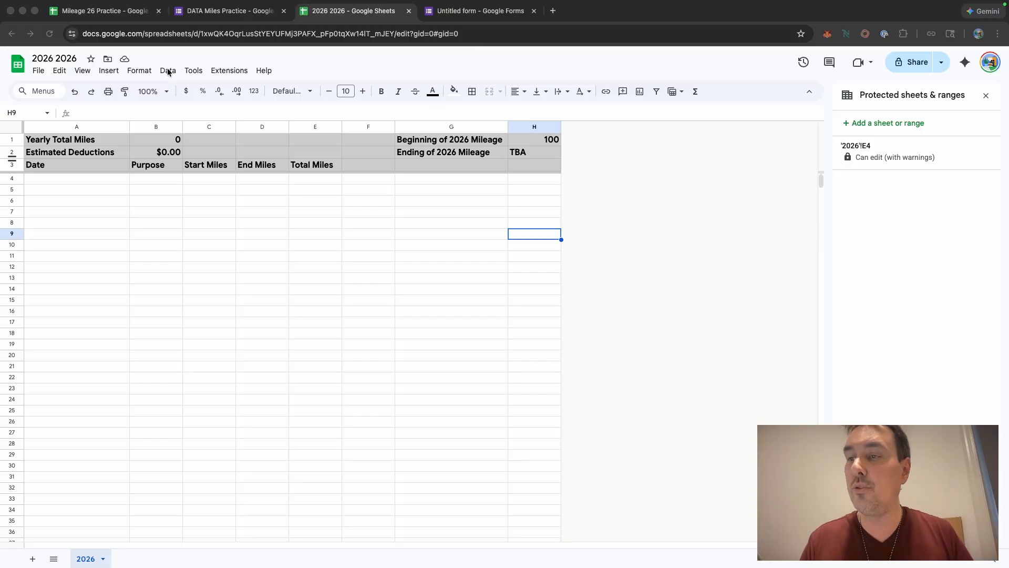
click(194, 71)
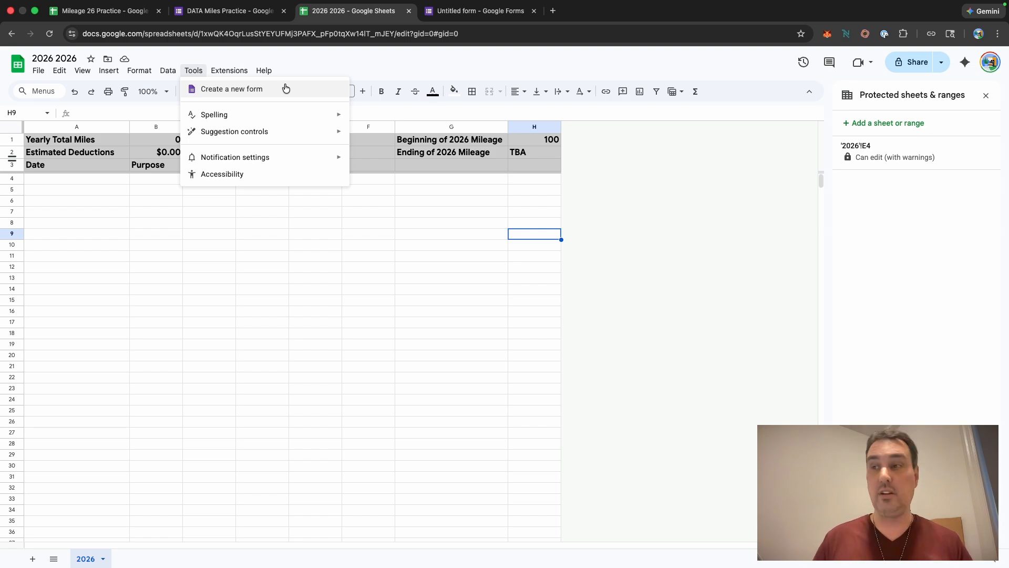
click(638, 184)
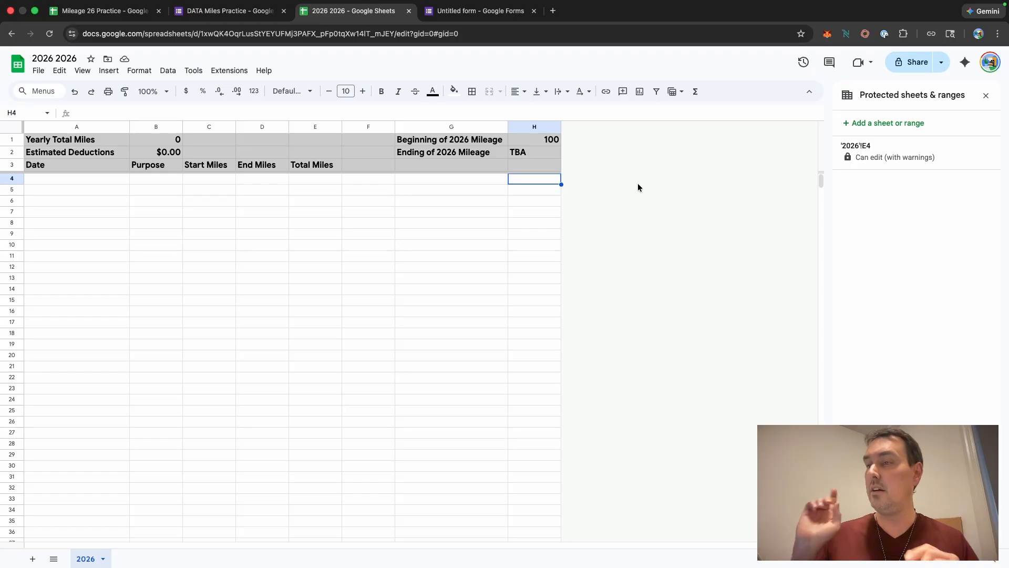
Step: Switch to the untitled Google Form and set its title to "2026 Mileage Practice 2026"
click(477, 16)
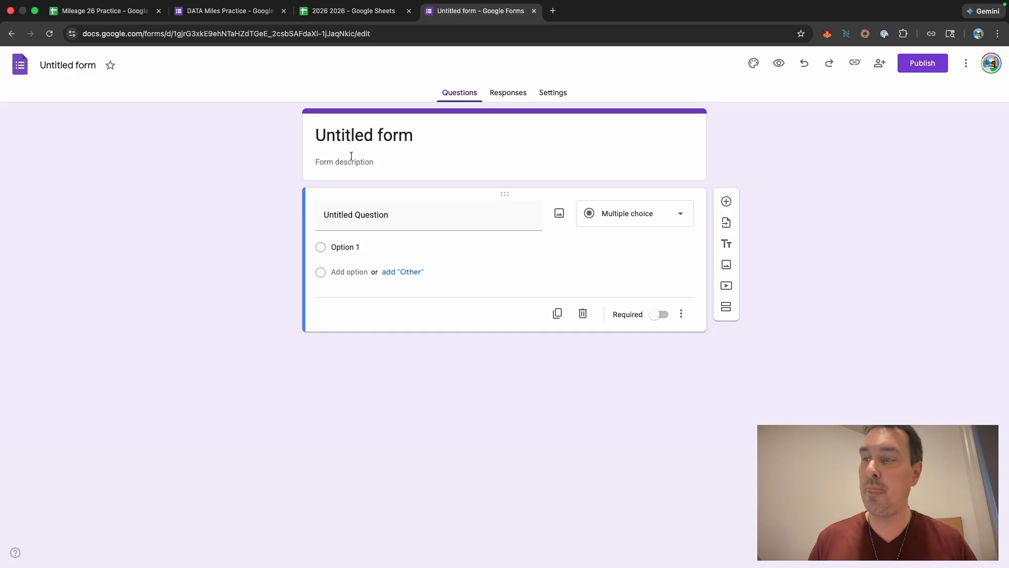
click(397, 128)
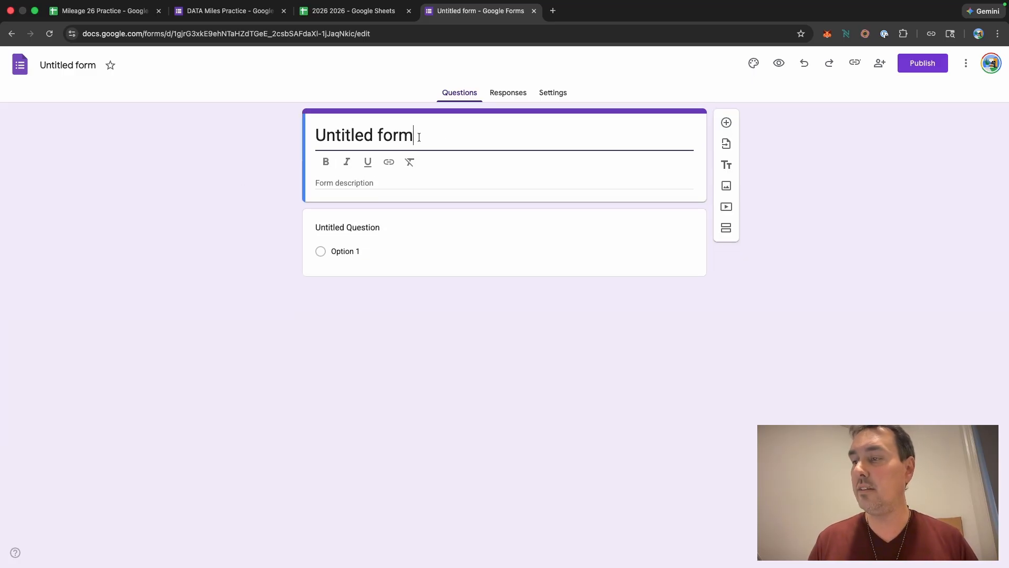
drag(419, 135, 316, 137)
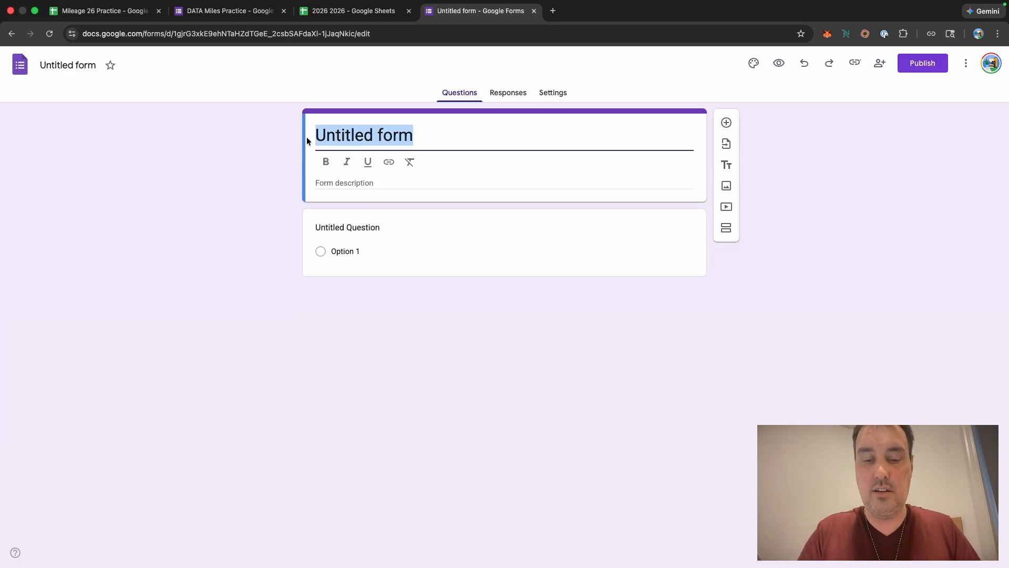
text(2026)
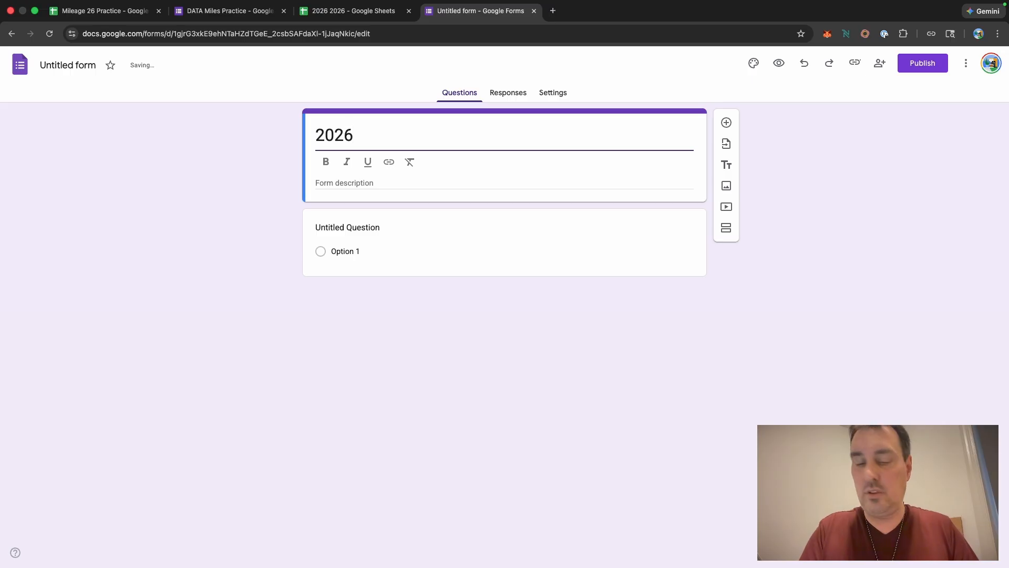
text( Mile)
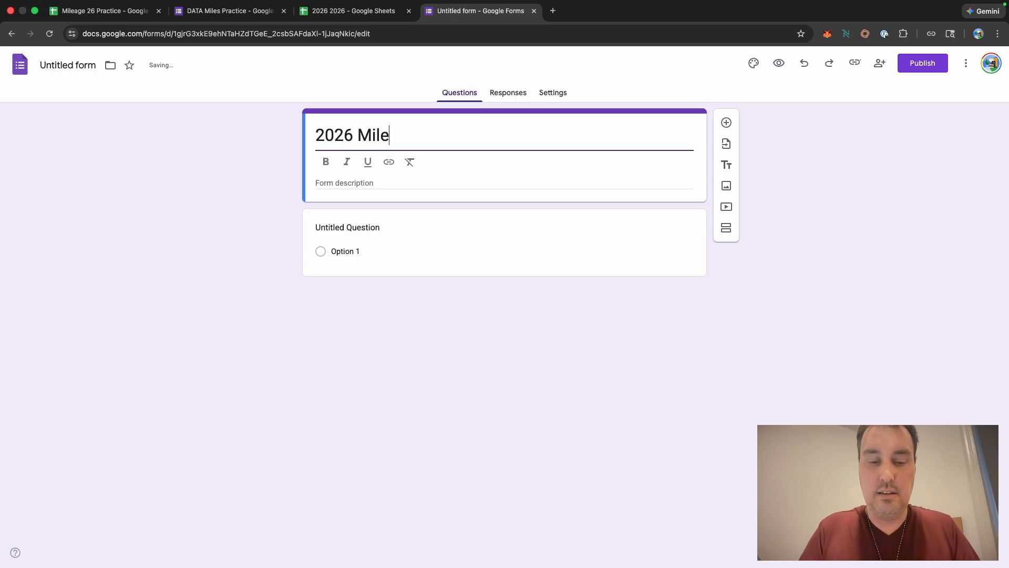
text(age)
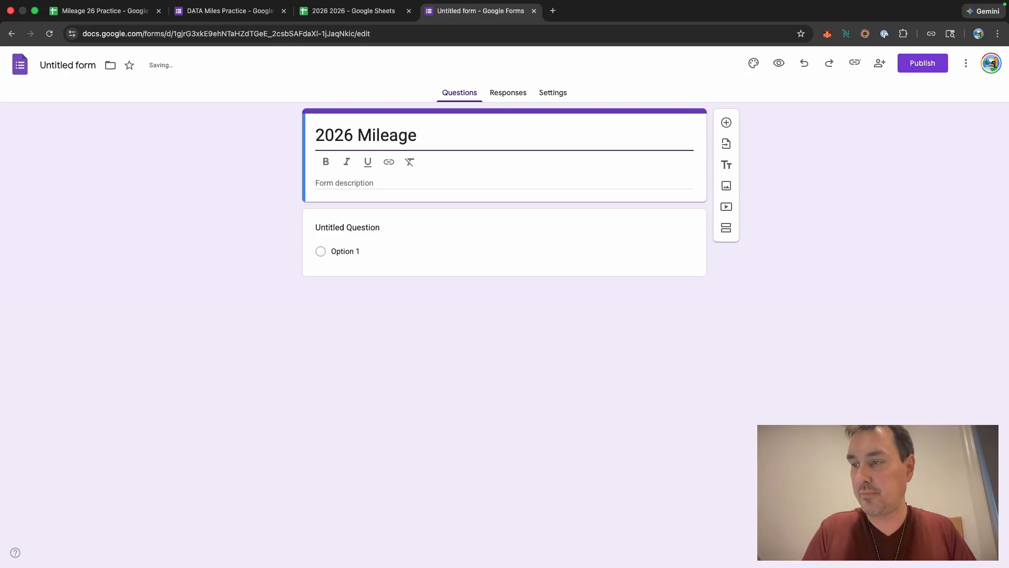
text( Pra)
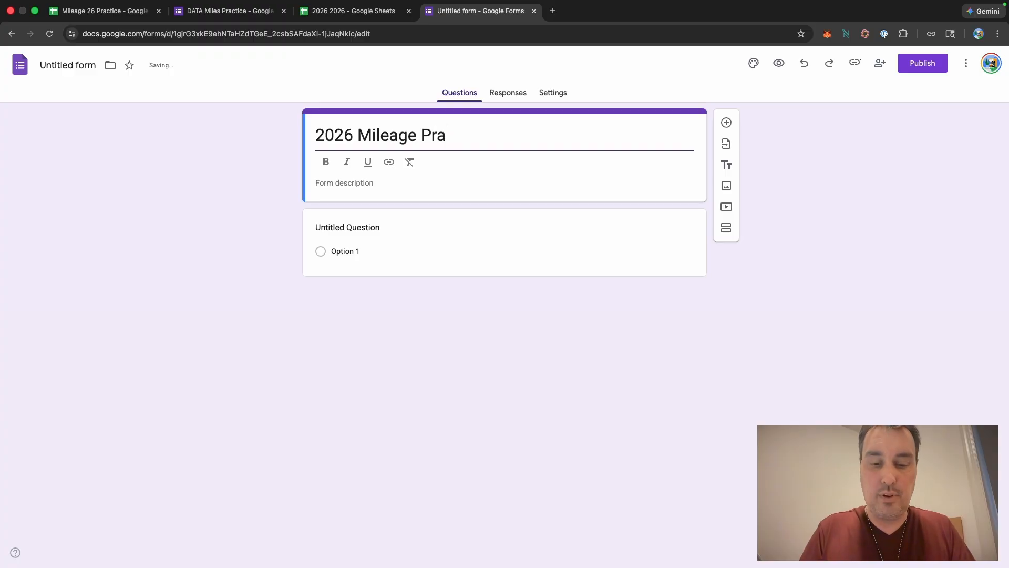
text(ctice 2026)
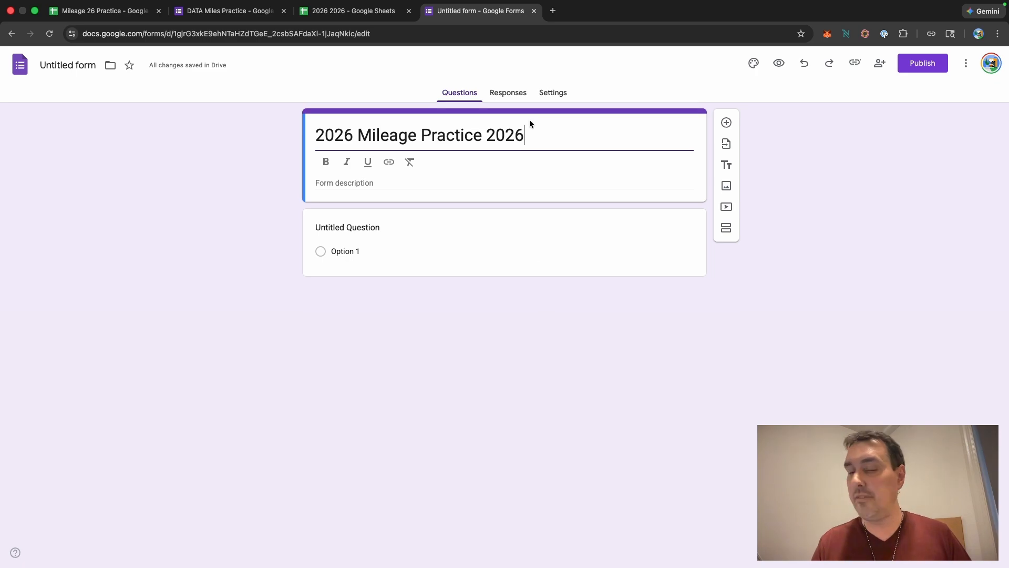
Step: Switch to the DATA Miles Practice form to review its questions
click(231, 13)
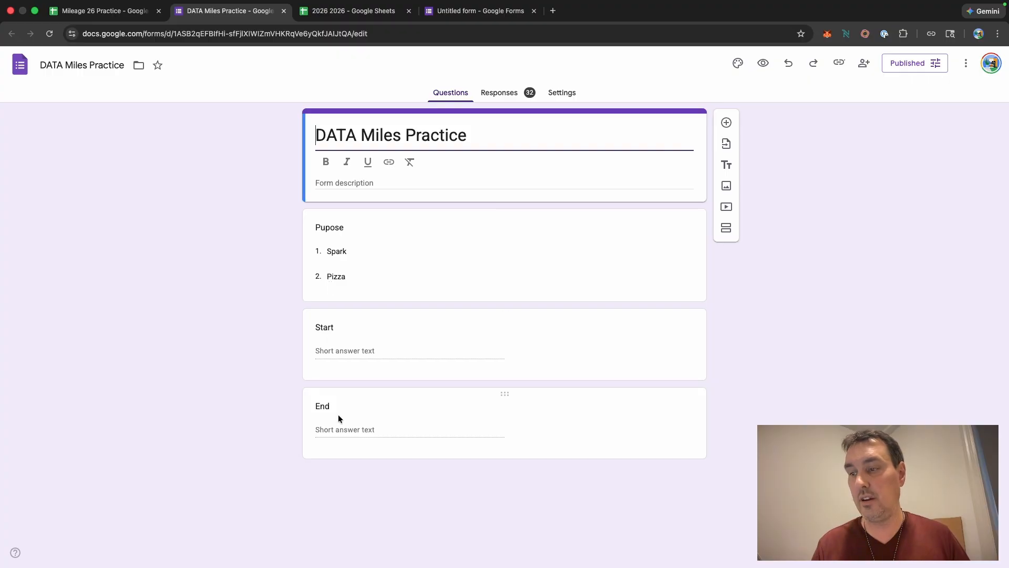
mouse_move(382, 7)
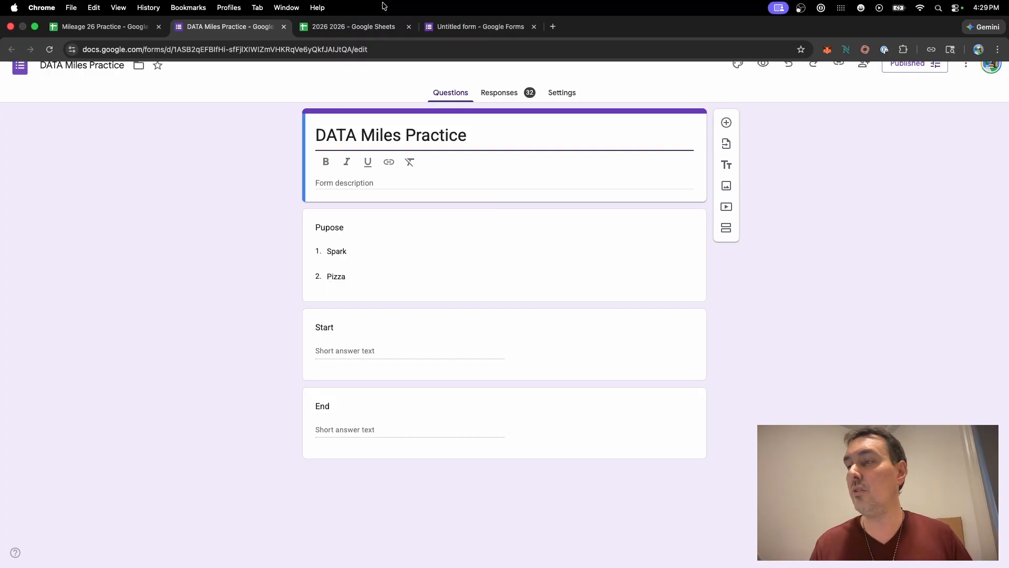
Step: Switch to the untitled form and title its first question "Purpose"
click(452, 26)
click(359, 232)
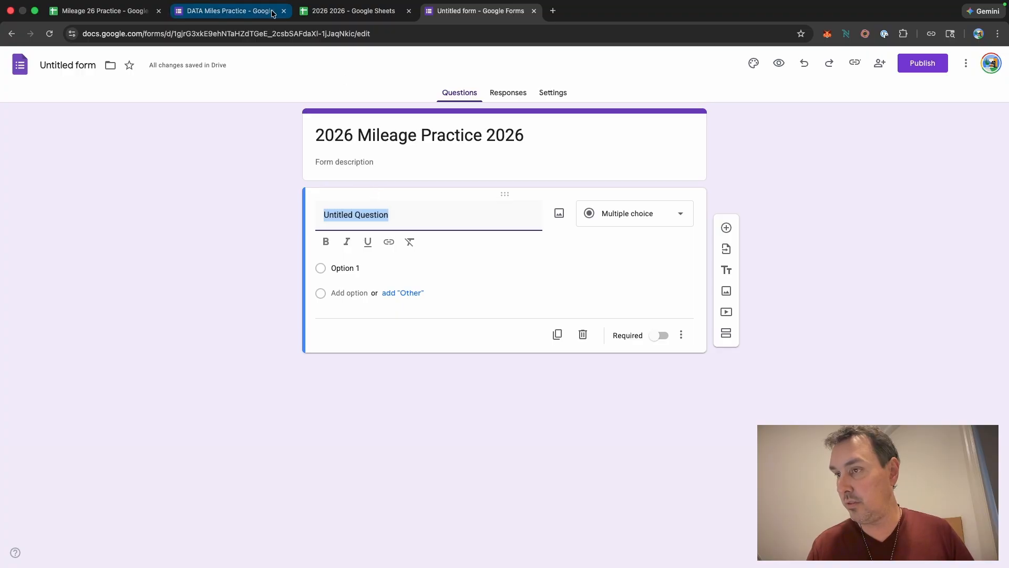
text(Pupose)
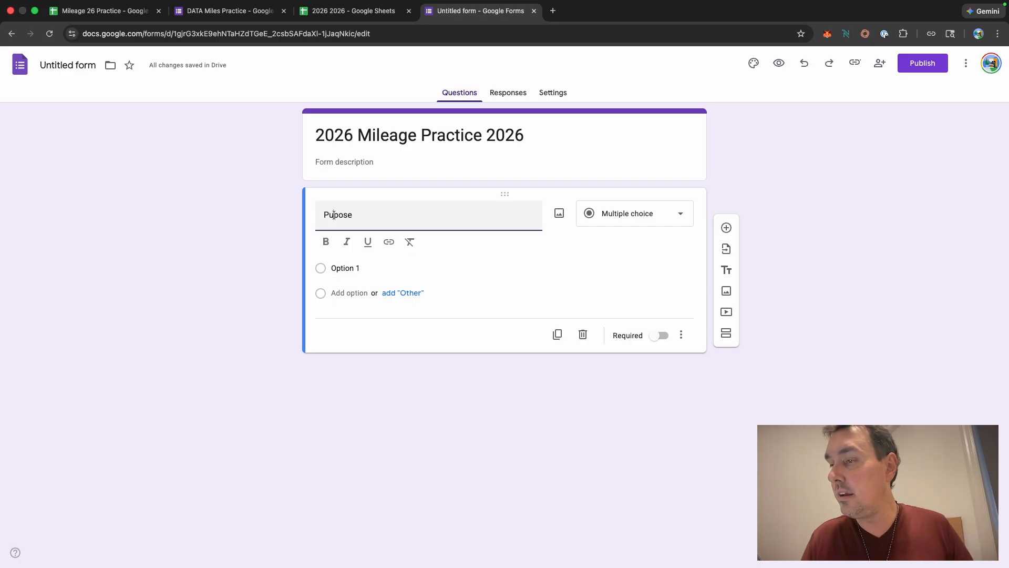
click(335, 215)
text(r)
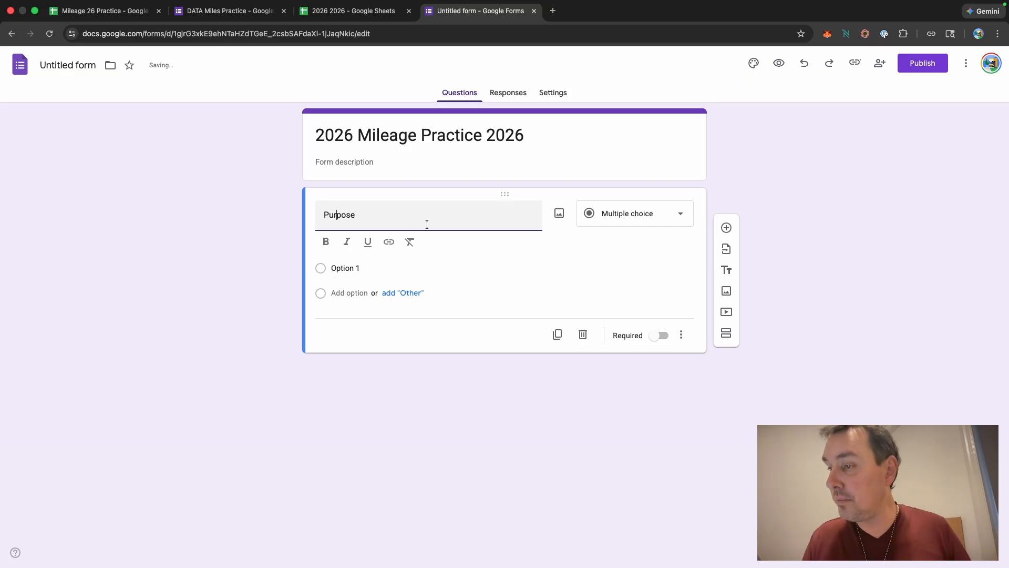
Step: Make the Purpose question a dropdown with the options Pizza, Grocery and Uber
click(676, 214)
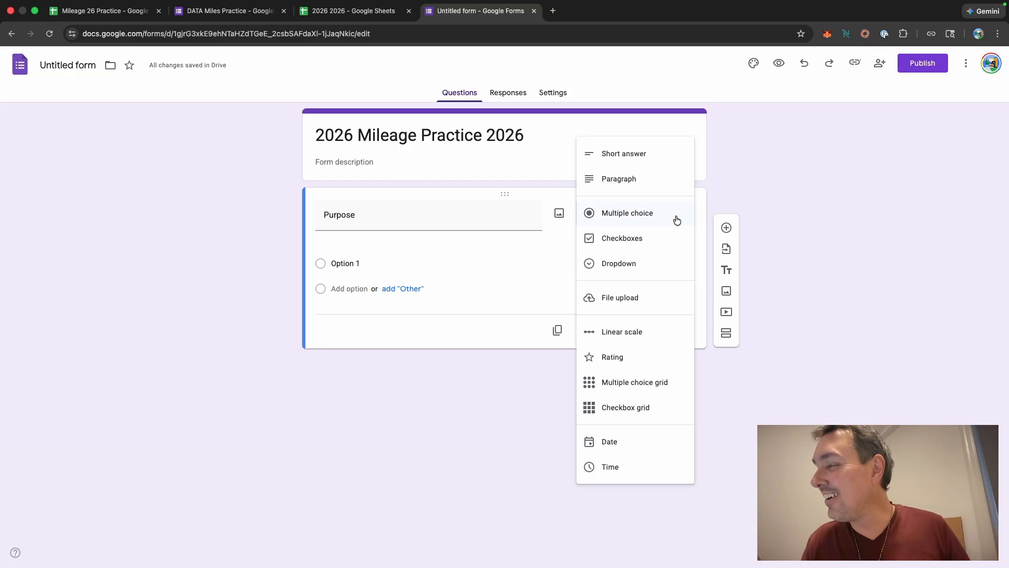
click(630, 262)
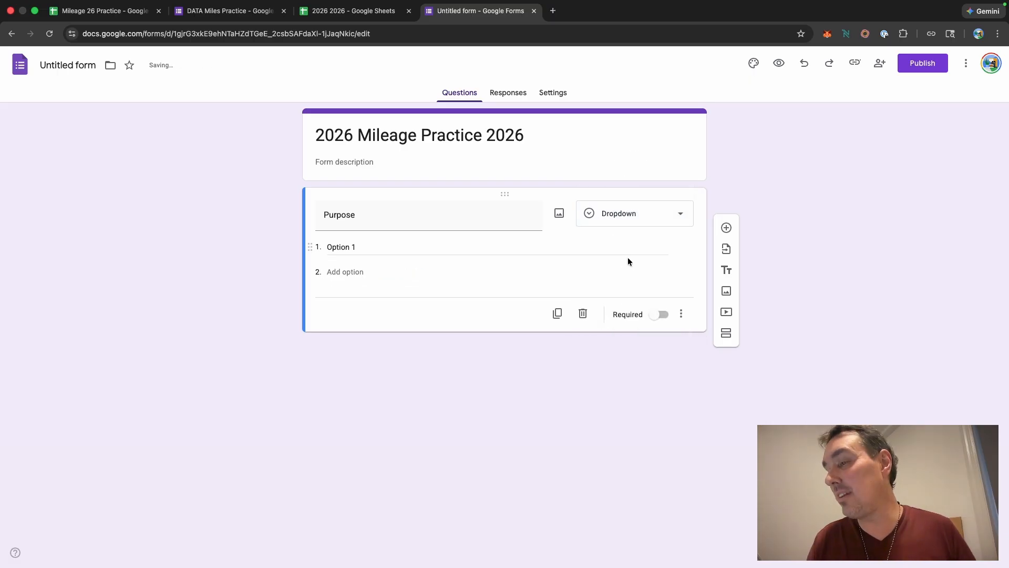
click(345, 244)
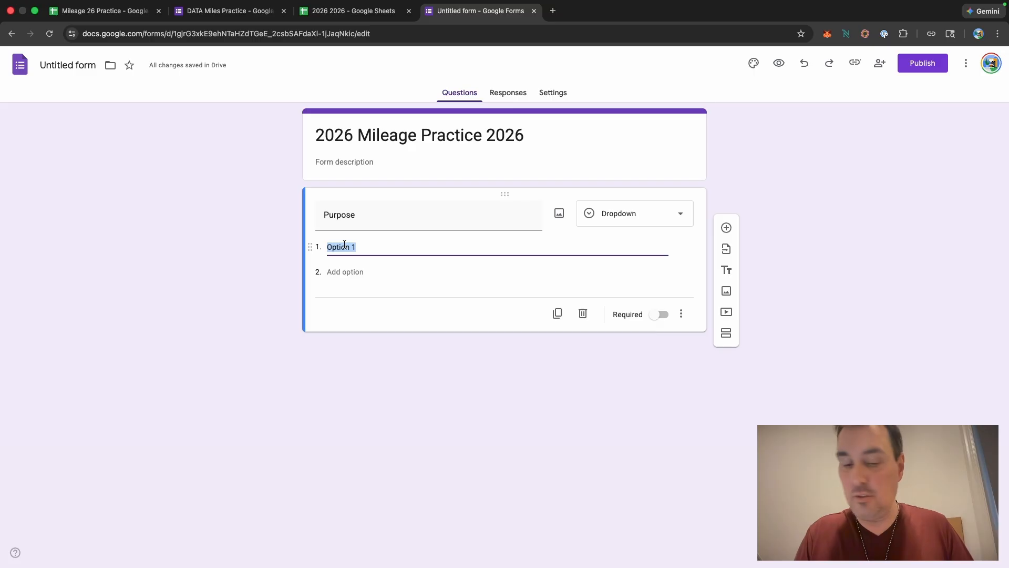
text(Pizza)
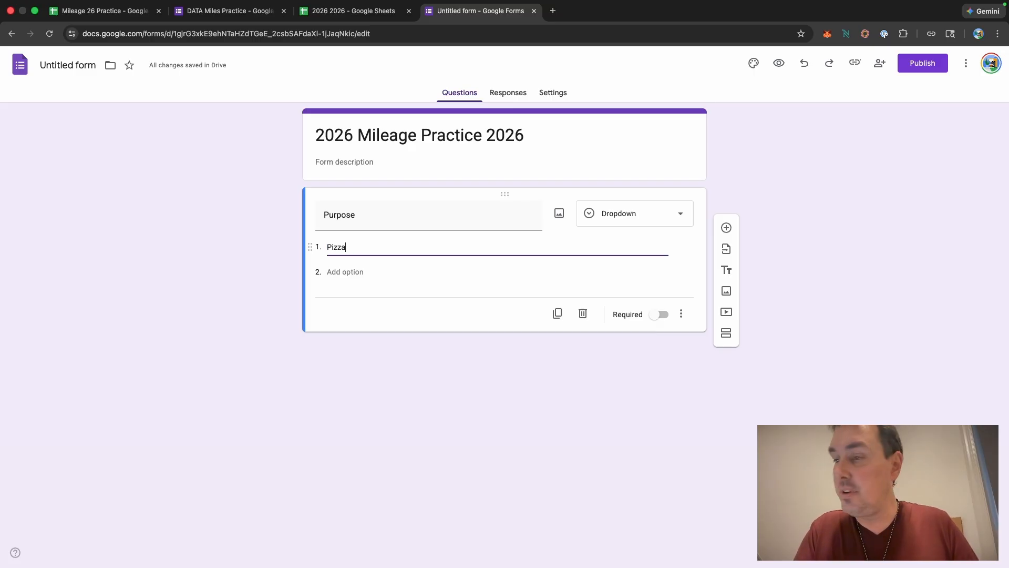
click(362, 271)
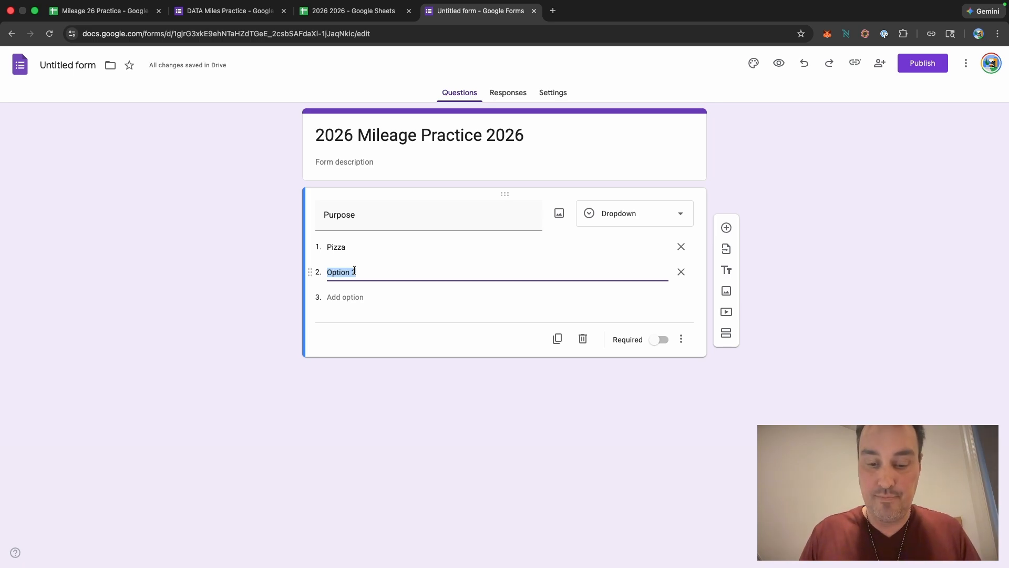
text(Groc)
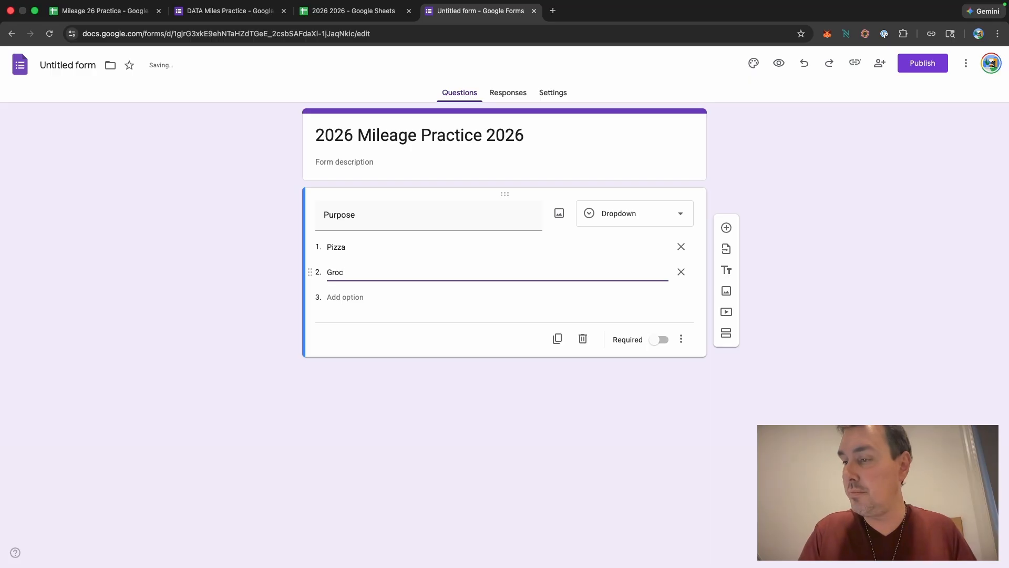
text(ery)
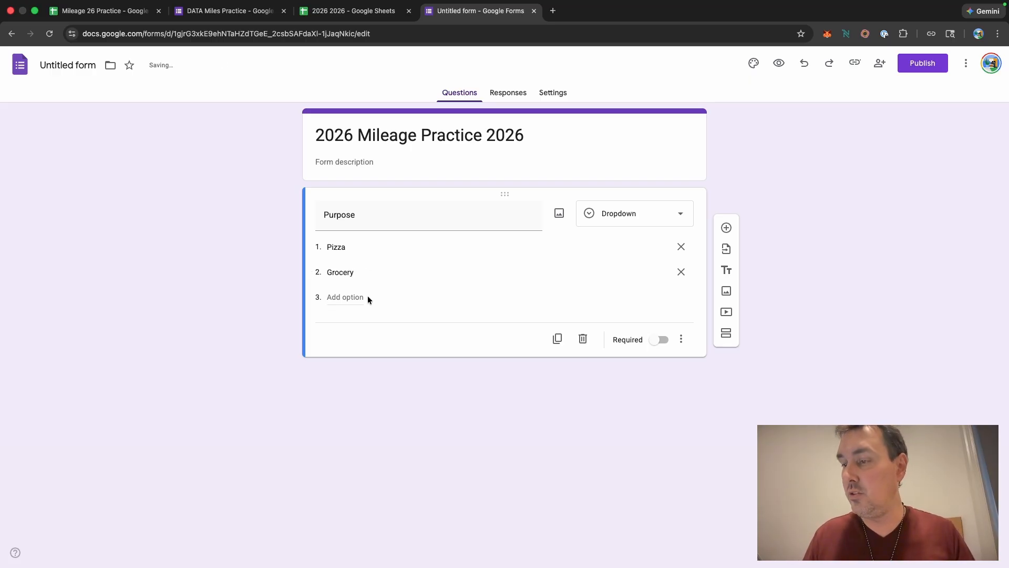
click(367, 297)
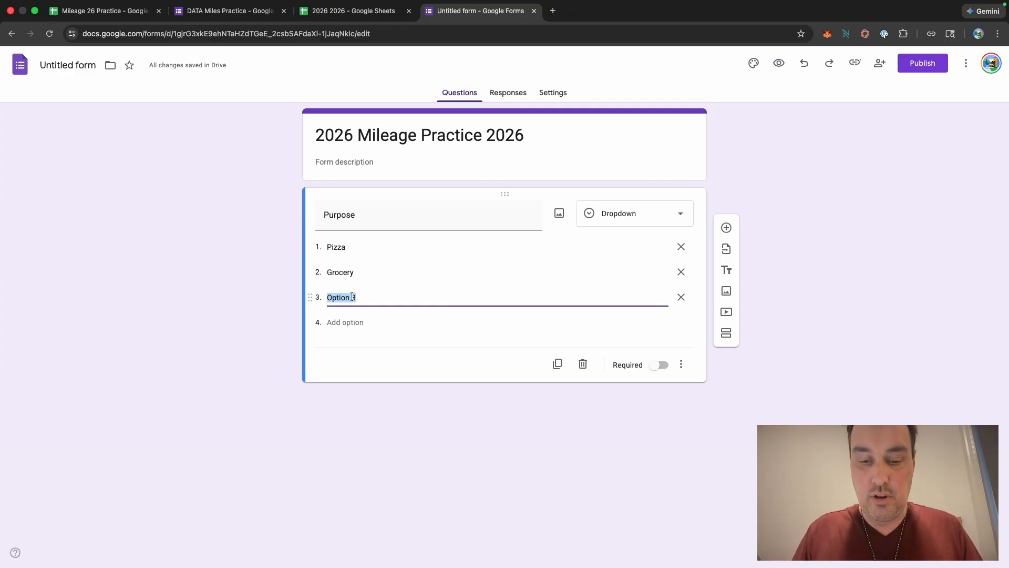
text(Uber)
click(375, 358)
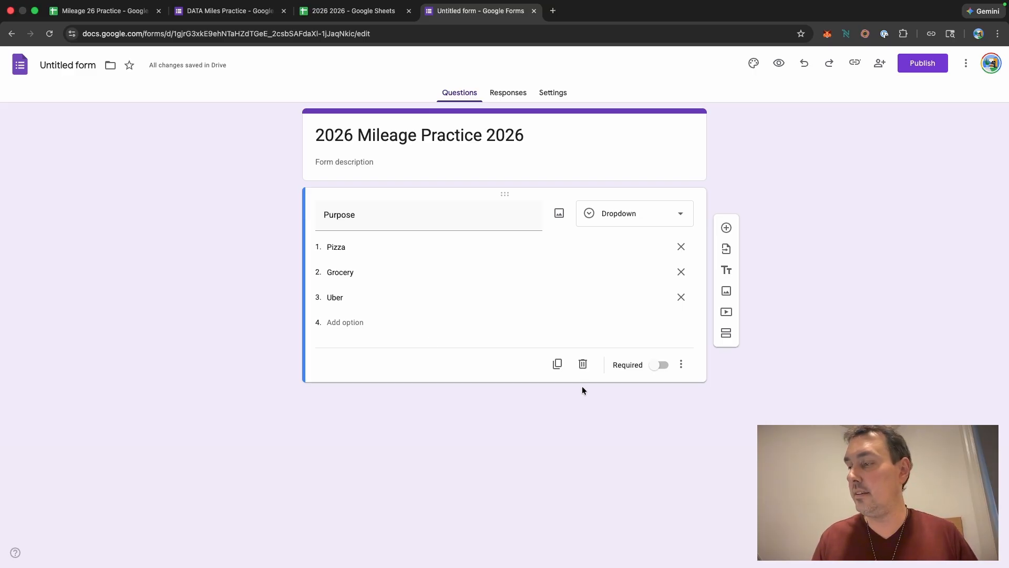
Step: Add a second question titled "Start Miles"
click(727, 229)
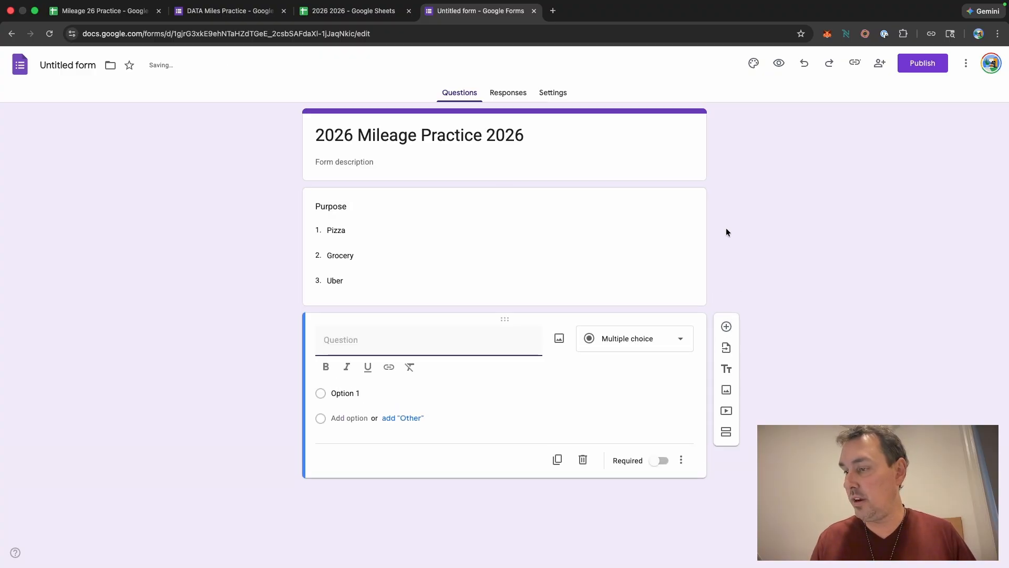
text(Sart miles)
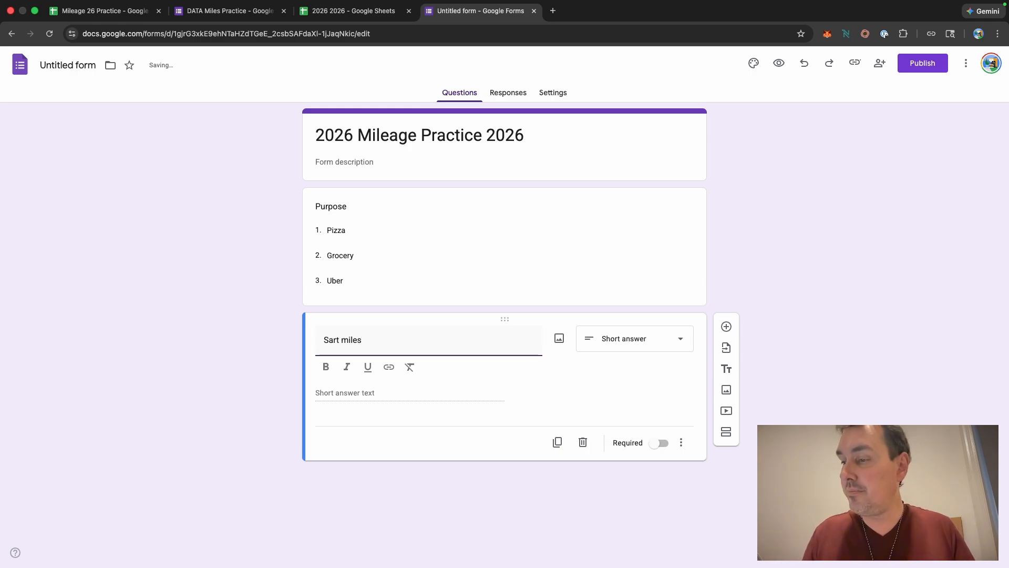
key(BackSpace)
key(BackSpace)
key(BackSpace)
key(BackSpace)
key(BackSpace)
key(BackSpace)
key(BackSpace)
key(BackSpace)
key(BackSpace)
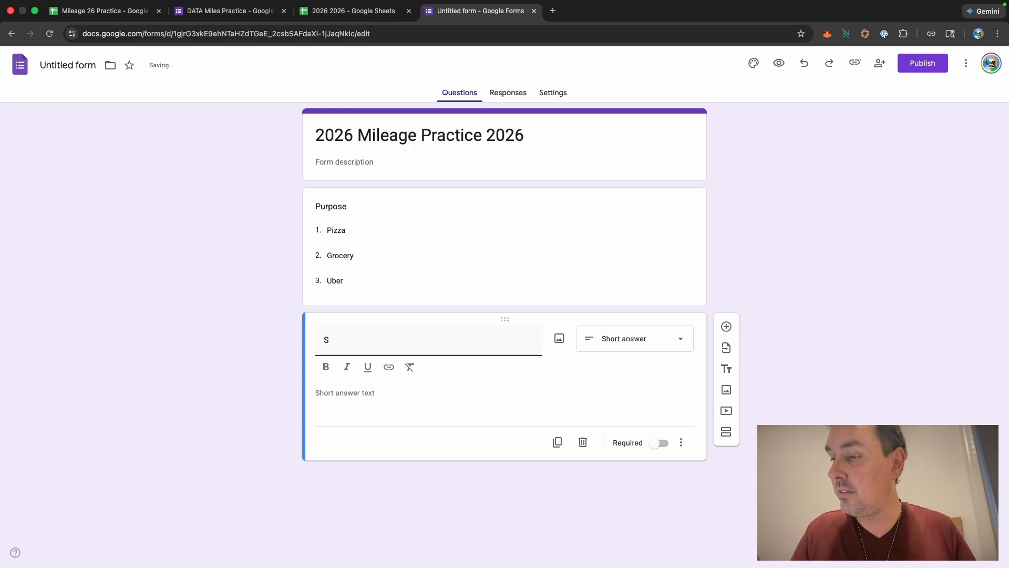
text(tart)
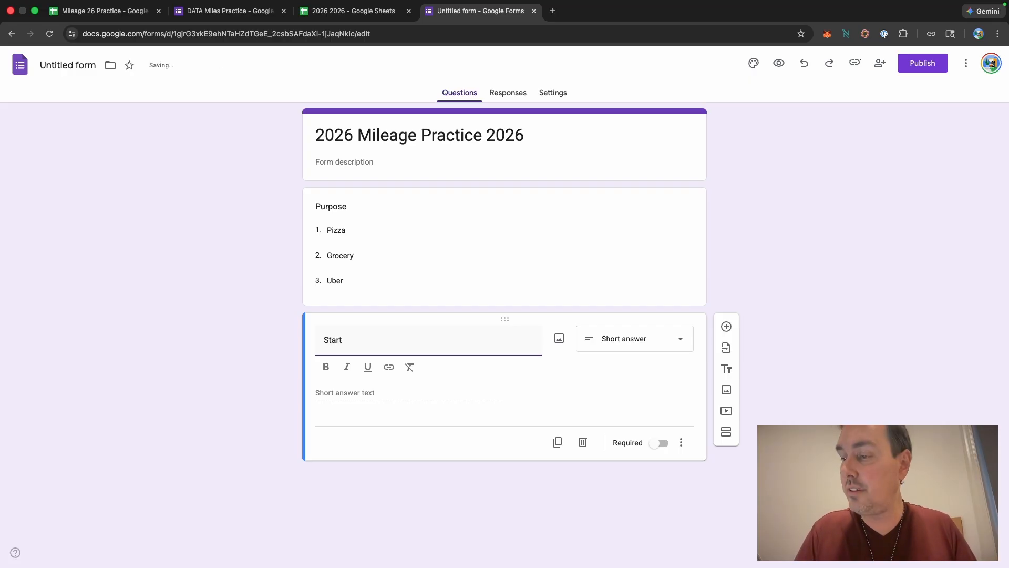
text( Mike)
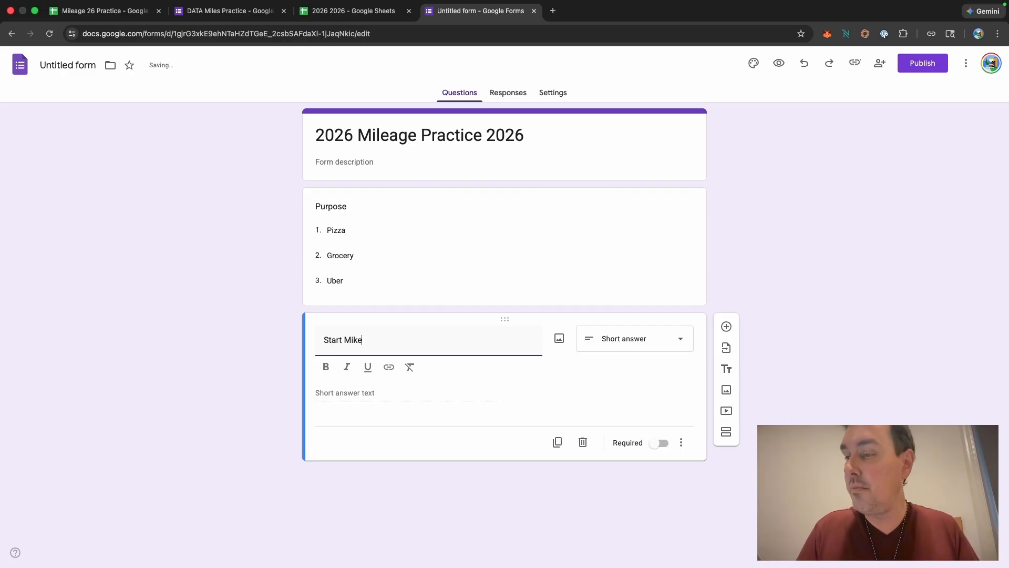
key(BackSpace)
key(BackSpace)
text(les)
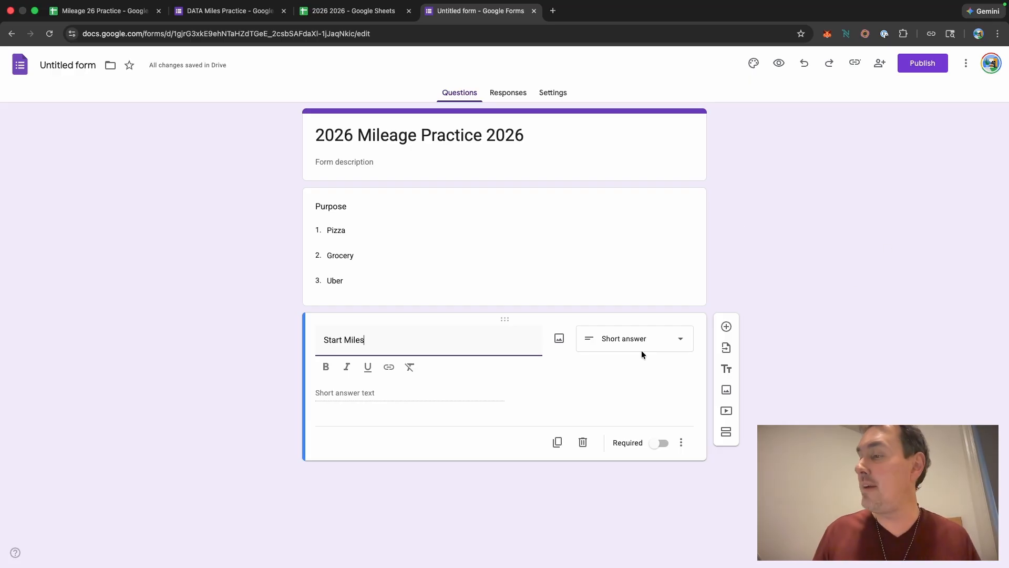
Step: Add a third question titled "End Miles"
click(726, 328)
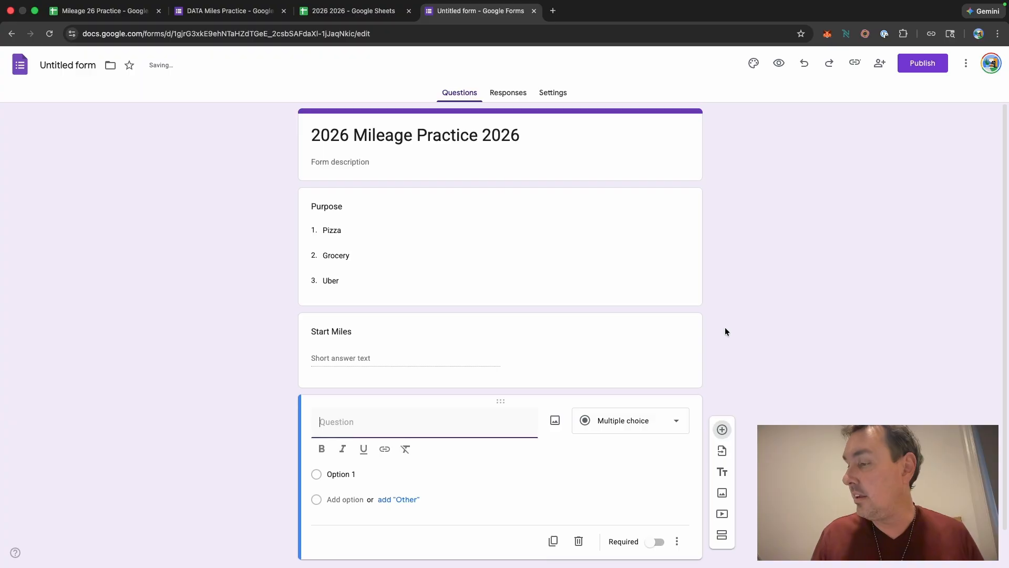
text(End Miles)
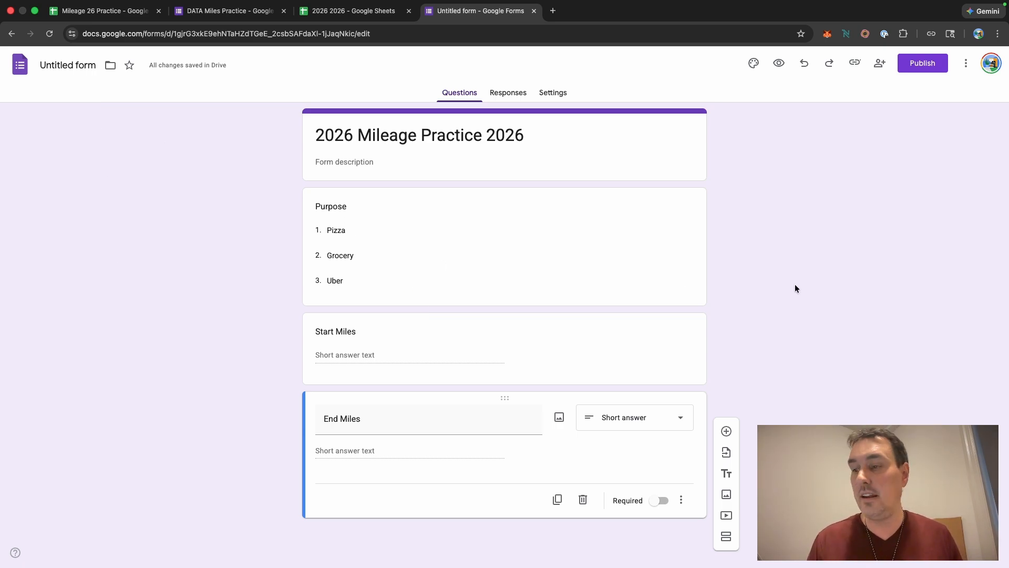
Step: Publish the form and dismiss the responder link popup
click(917, 65)
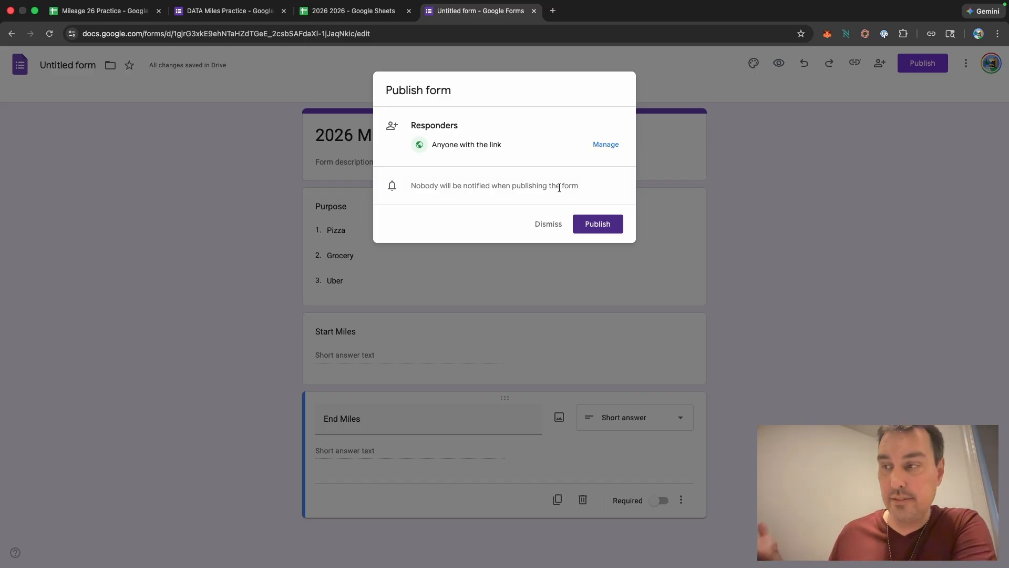
click(600, 227)
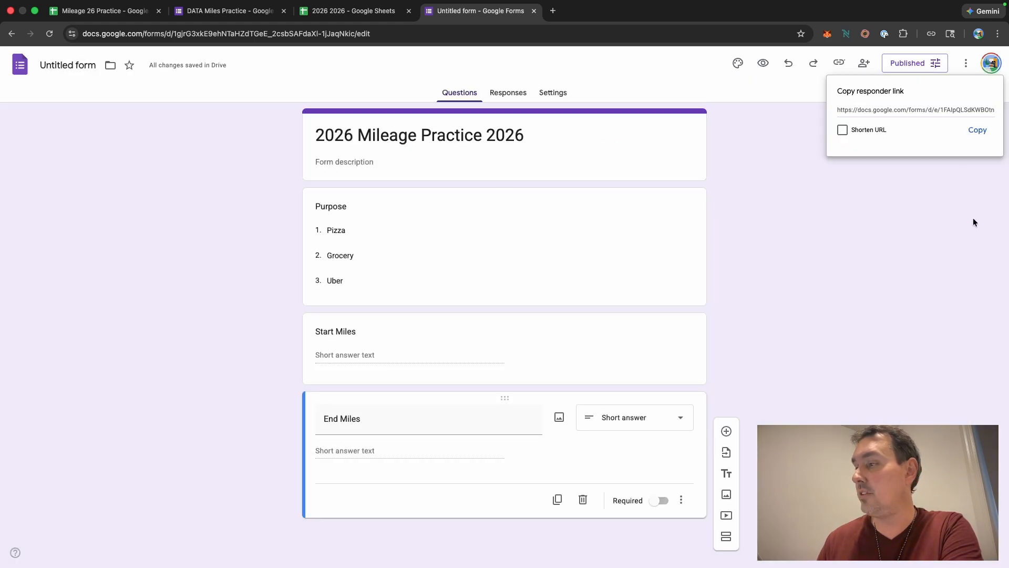
click(977, 135)
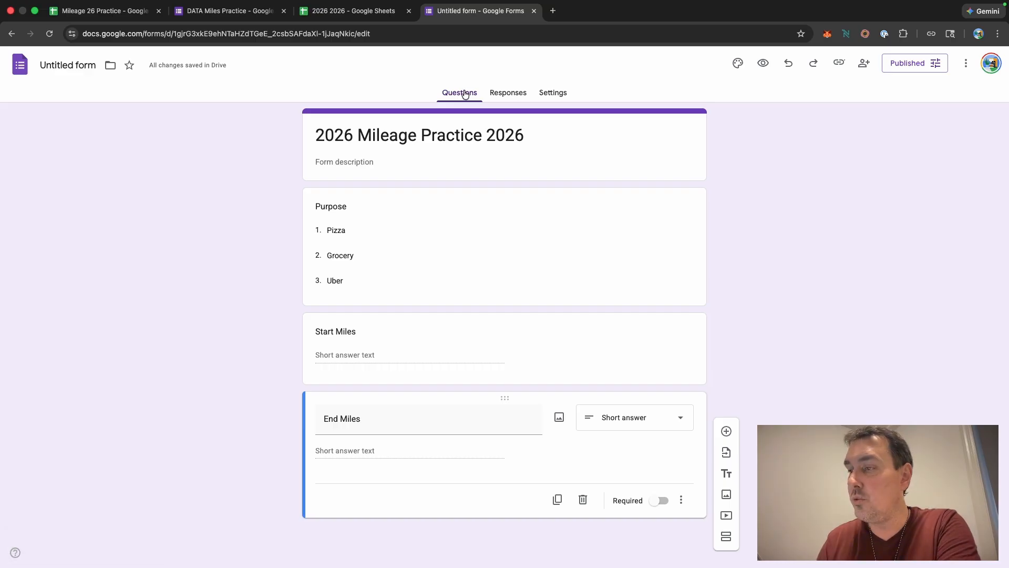
Step: Link the form's responses to the existing spreadsheet "2026 2026"
click(509, 96)
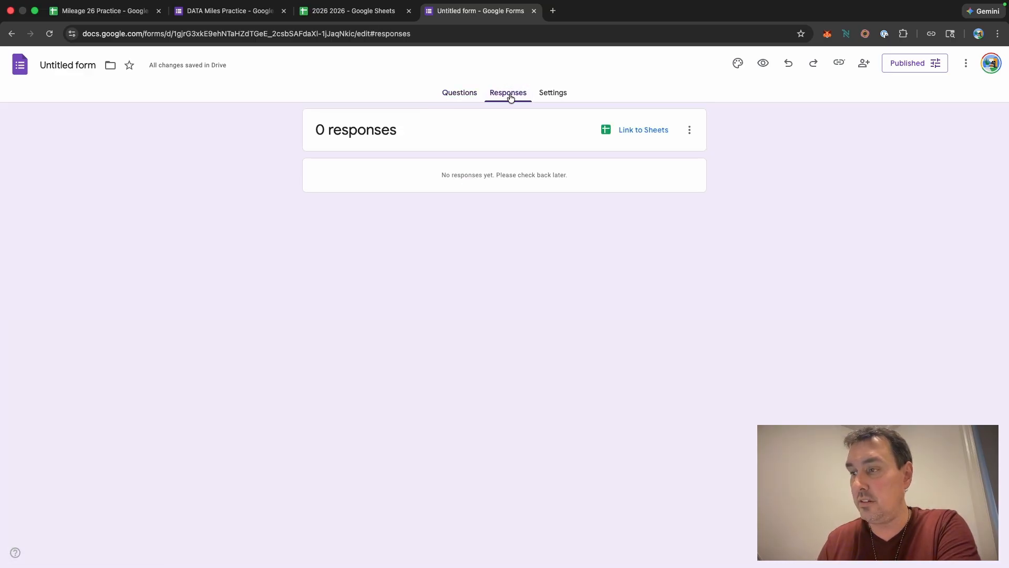
click(460, 93)
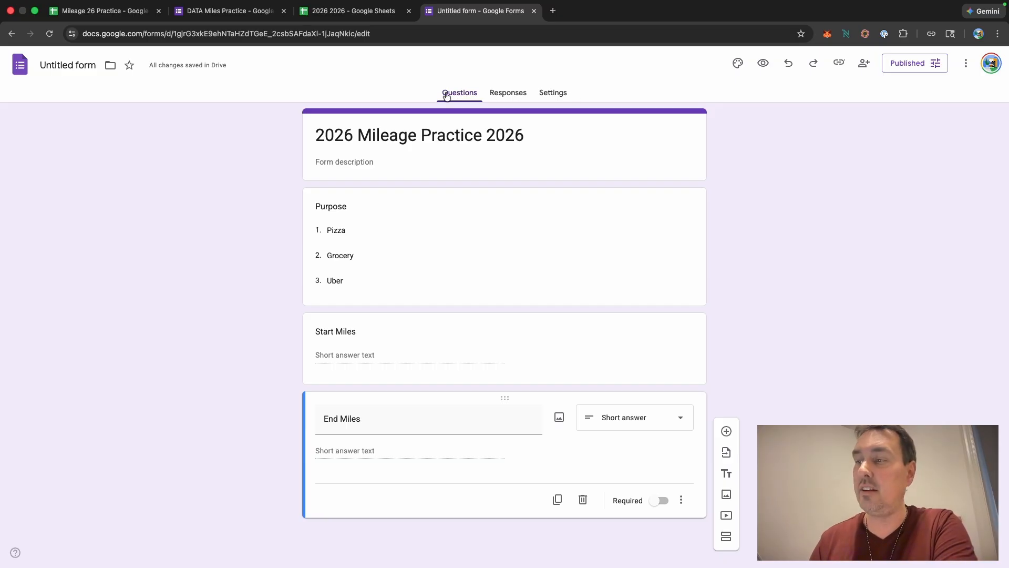
click(513, 94)
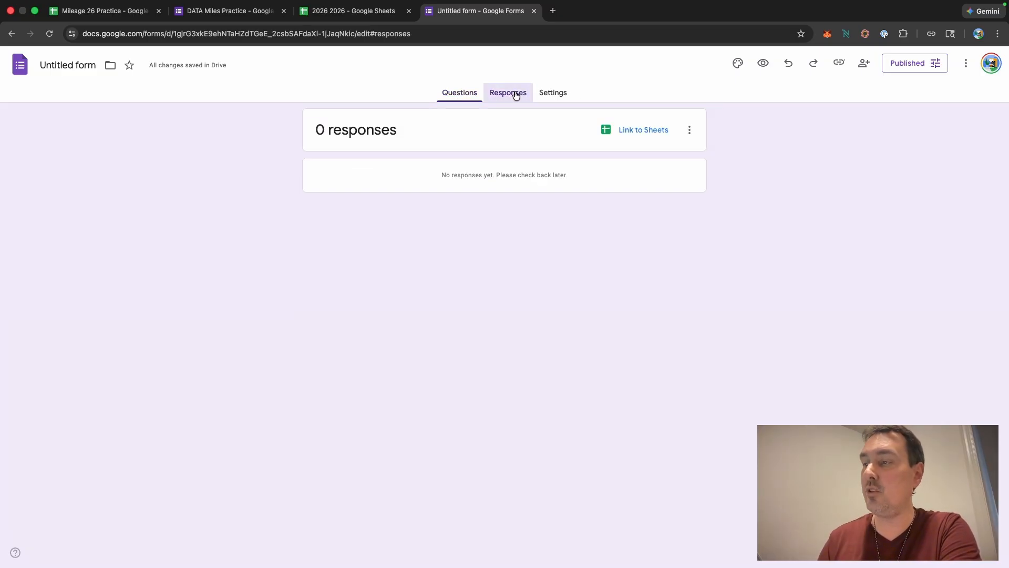
click(642, 132)
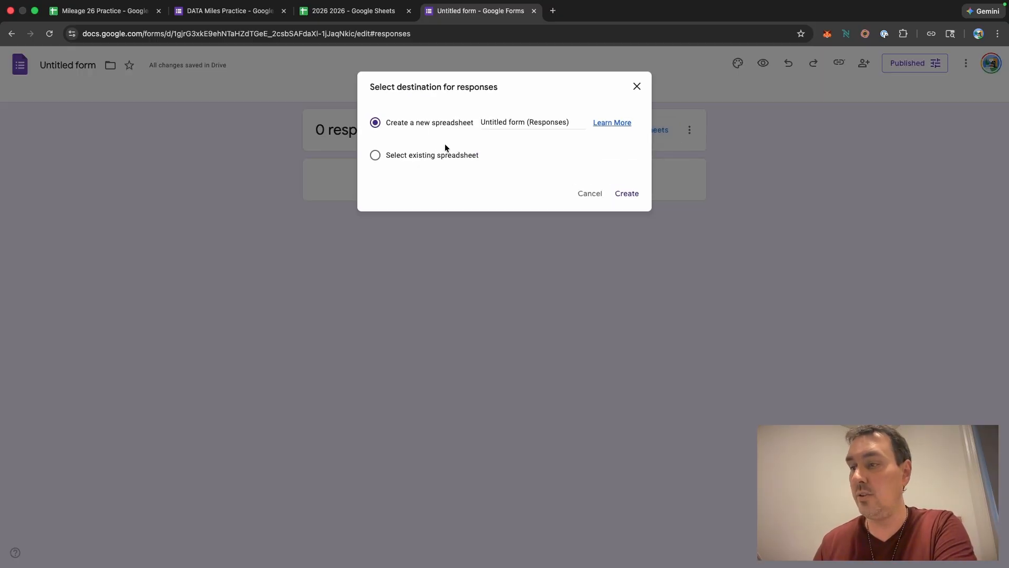
click(375, 156)
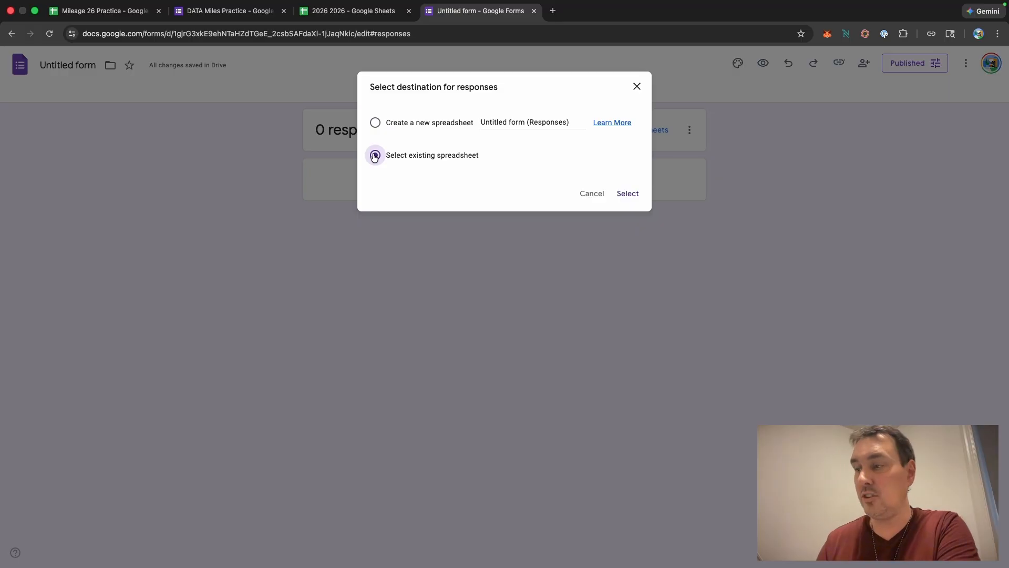
click(636, 195)
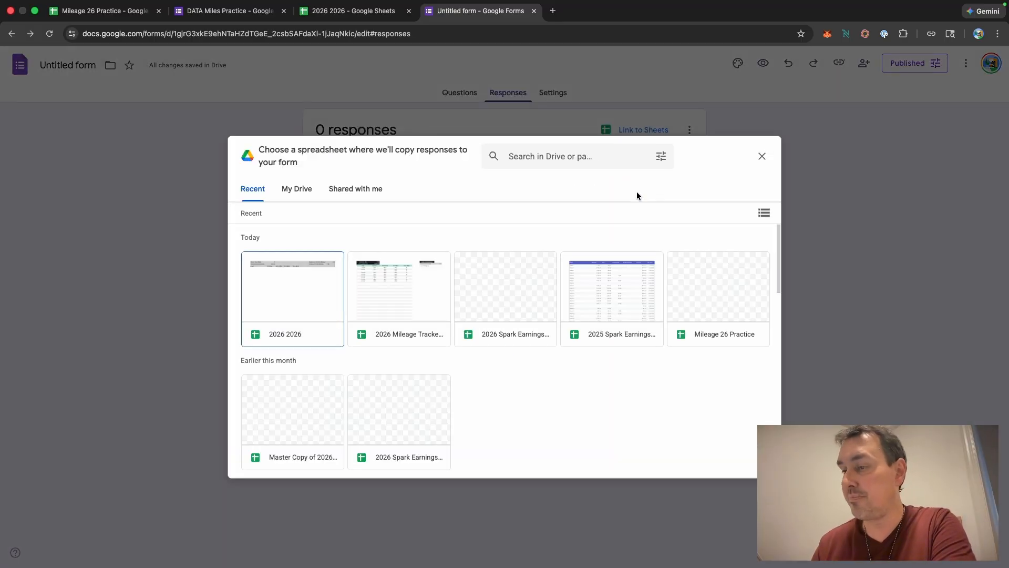
click(298, 312)
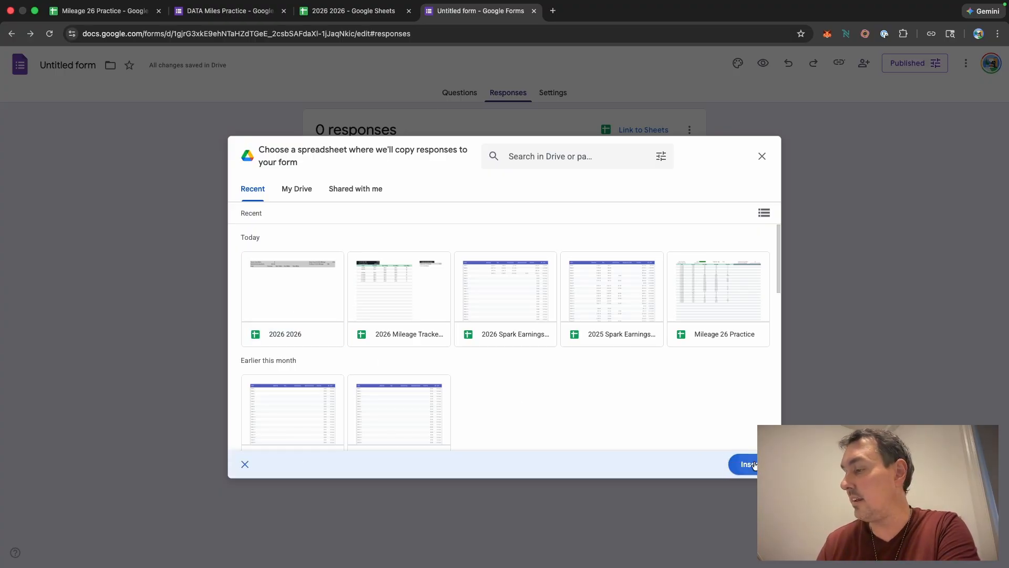
click(754, 464)
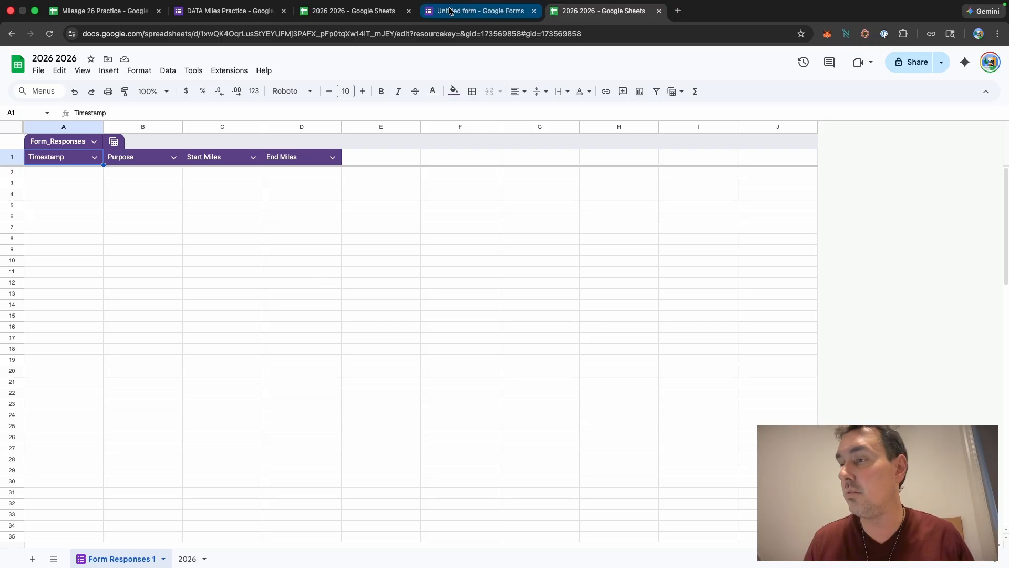
Step: Rename the linked responses sheet "Form Responses 1" to "Data26"
right_click(117, 561)
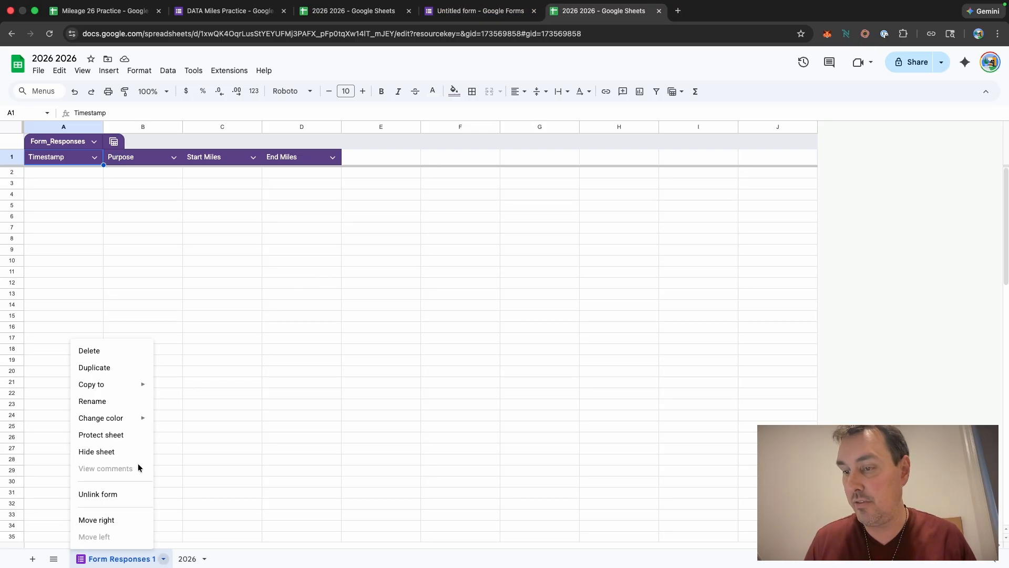
click(117, 402)
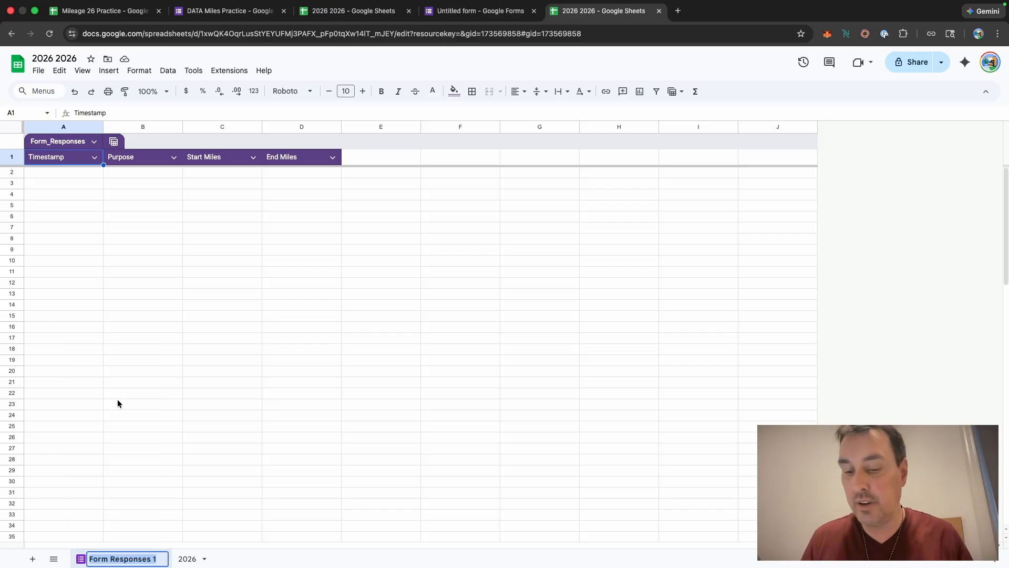
key(BackSpace)
text(D)
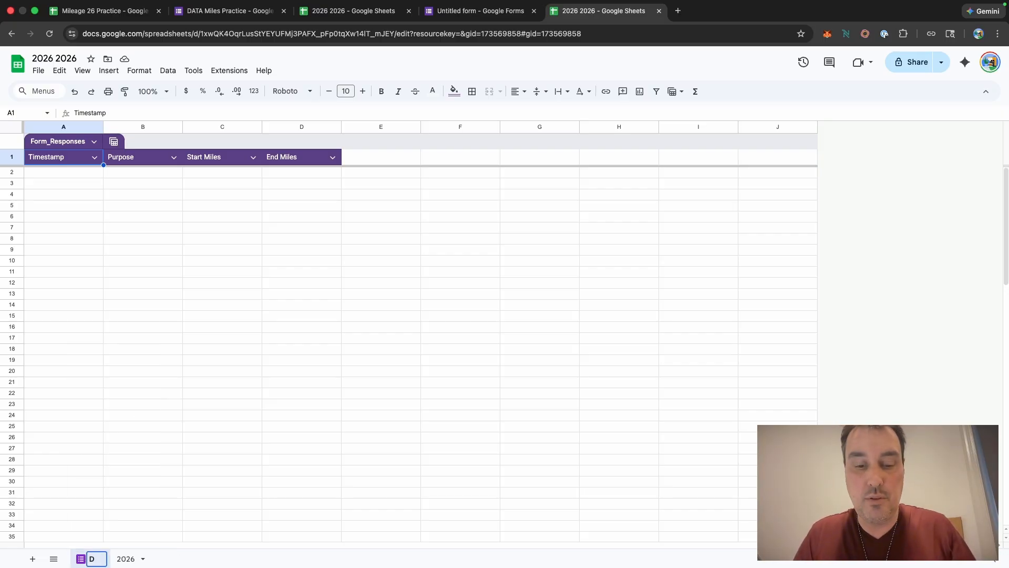
text(ata26)
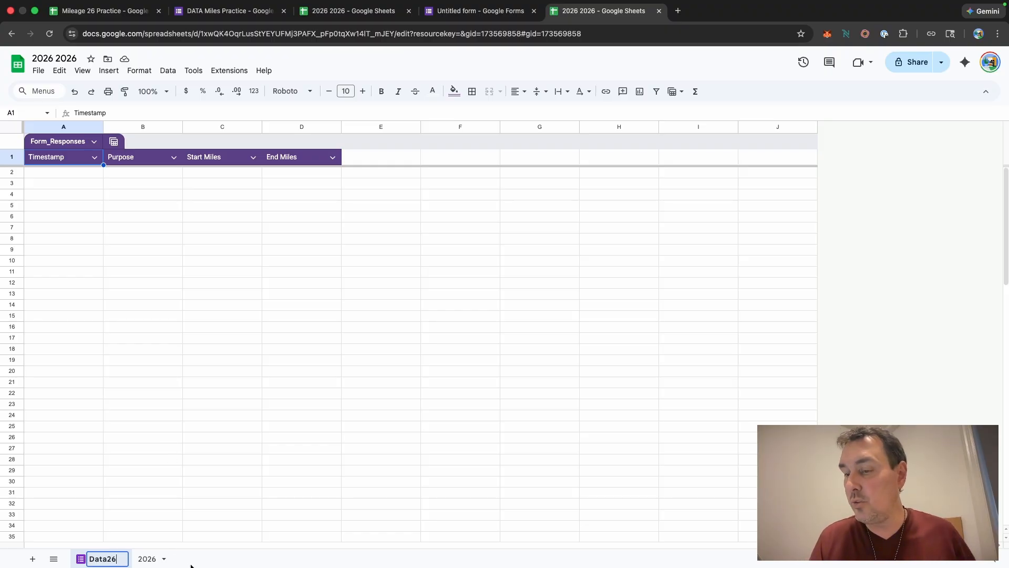
key(Return)
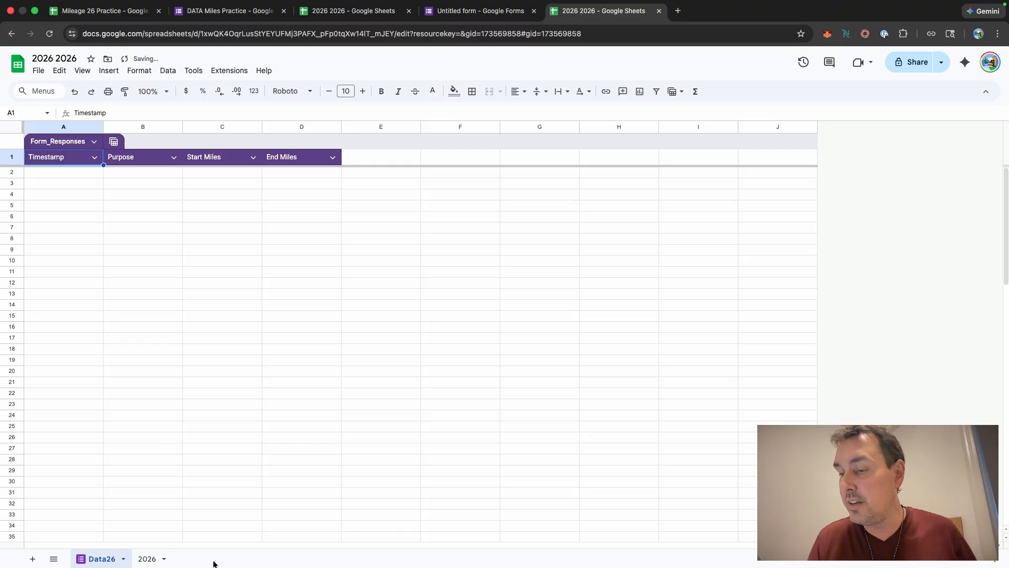
Step: Move the 2026 sheet ahead of Data26 and return to it
drag(146, 559, 84, 556)
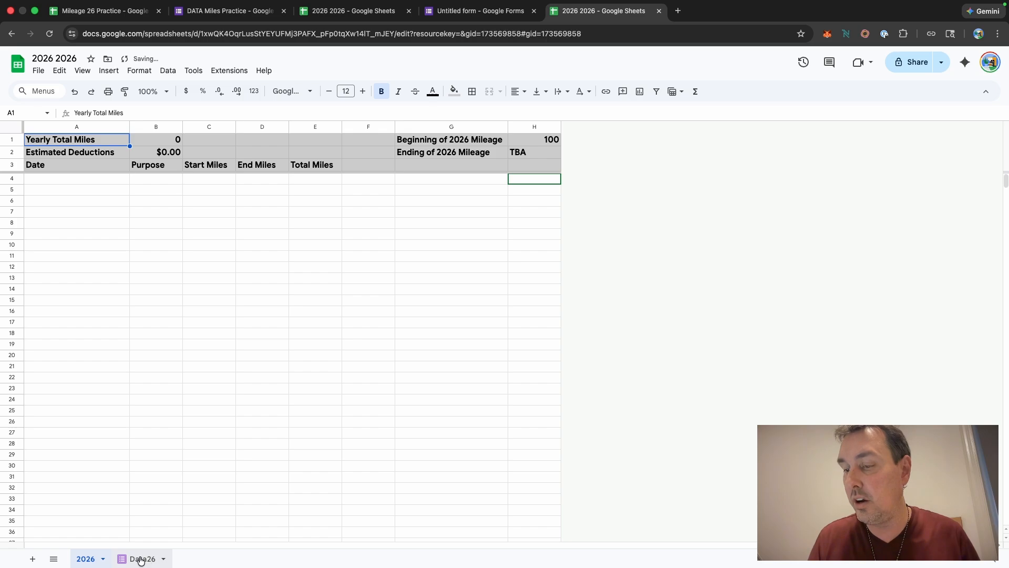
click(140, 559)
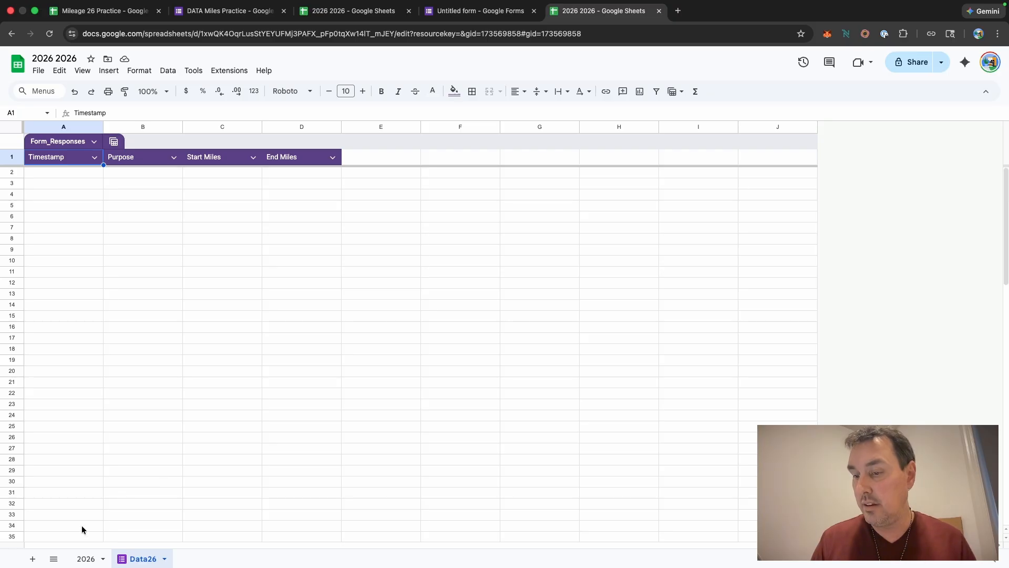
click(86, 560)
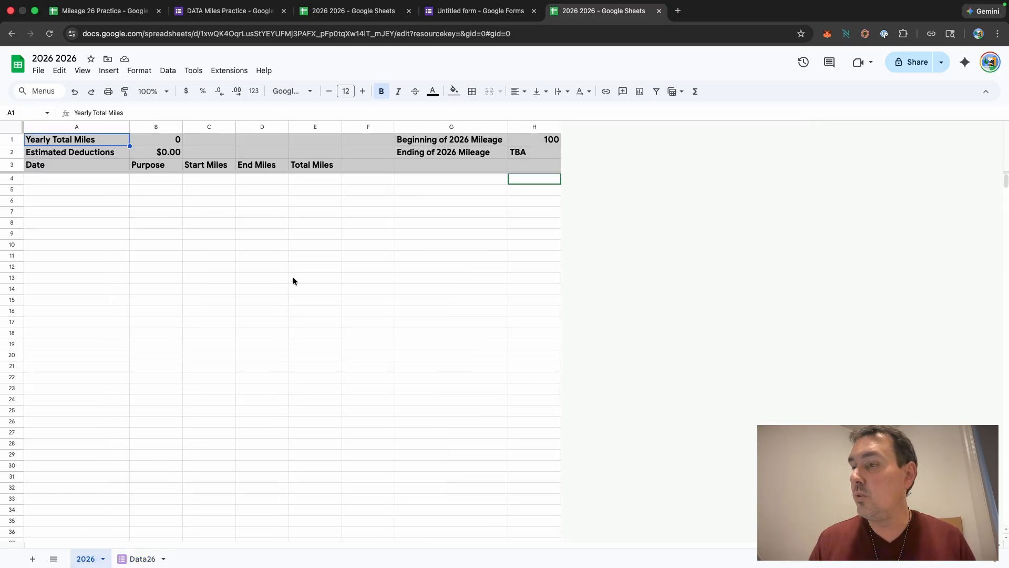
Step: Enter the formula =ARRAYFORMULA(INDIRECT("Data26!A2:D1000")) in cell A4 of the 2026 sheet
click(52, 179)
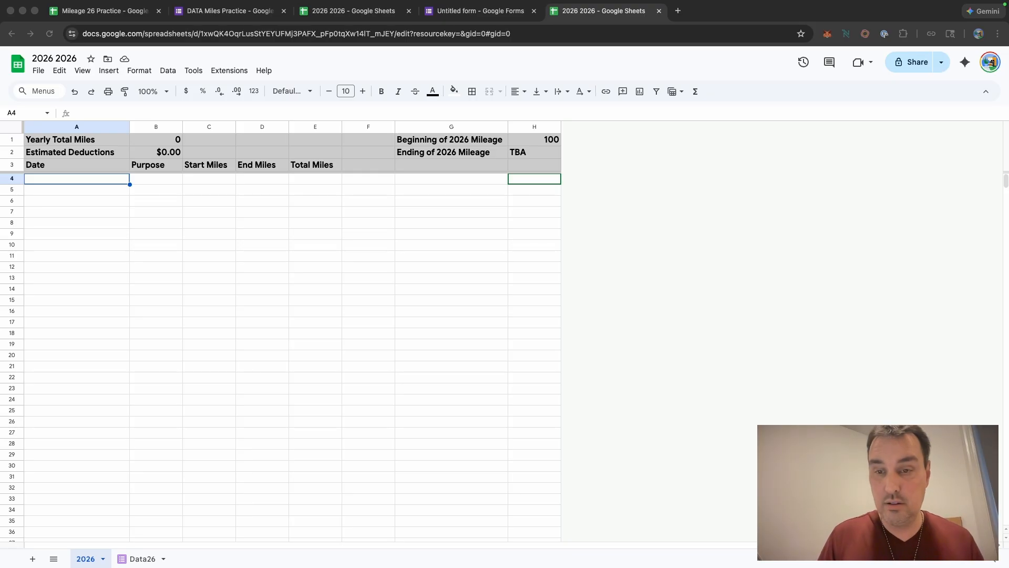
click(89, 179)
click(101, 114)
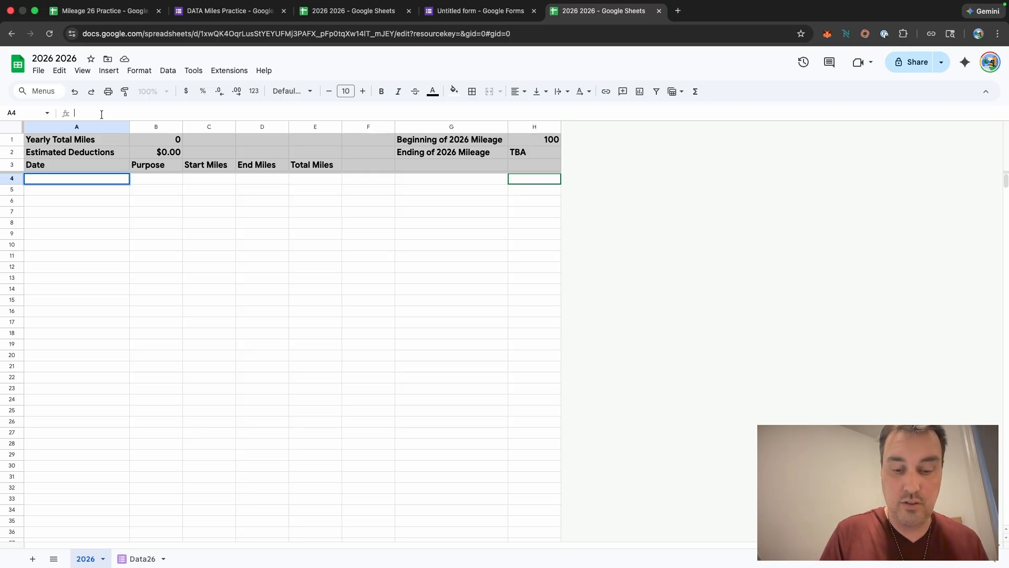
text(=ARRAYFORMULA(INDIRECT("Data26!A2:D1000")))
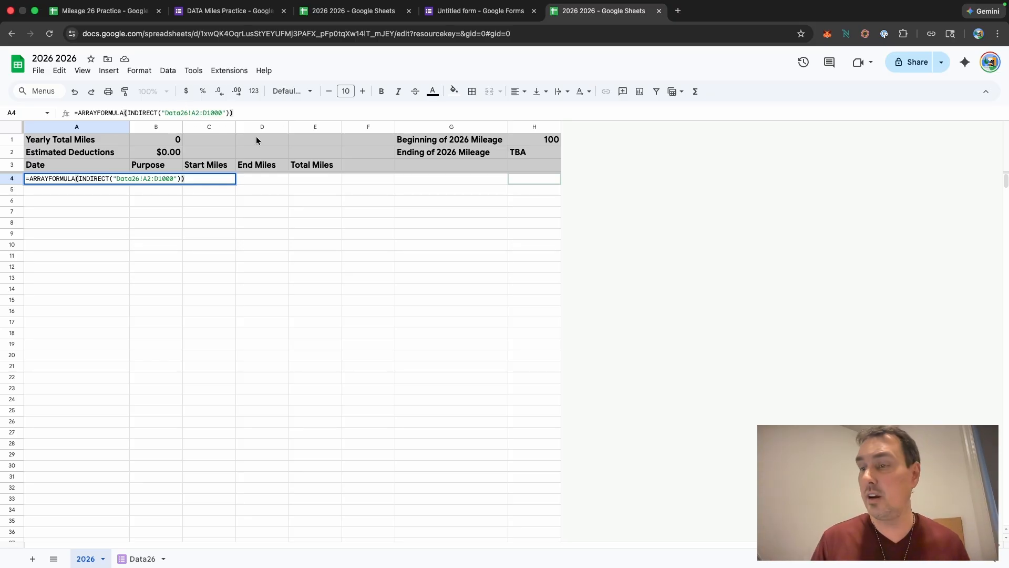
click(604, 239)
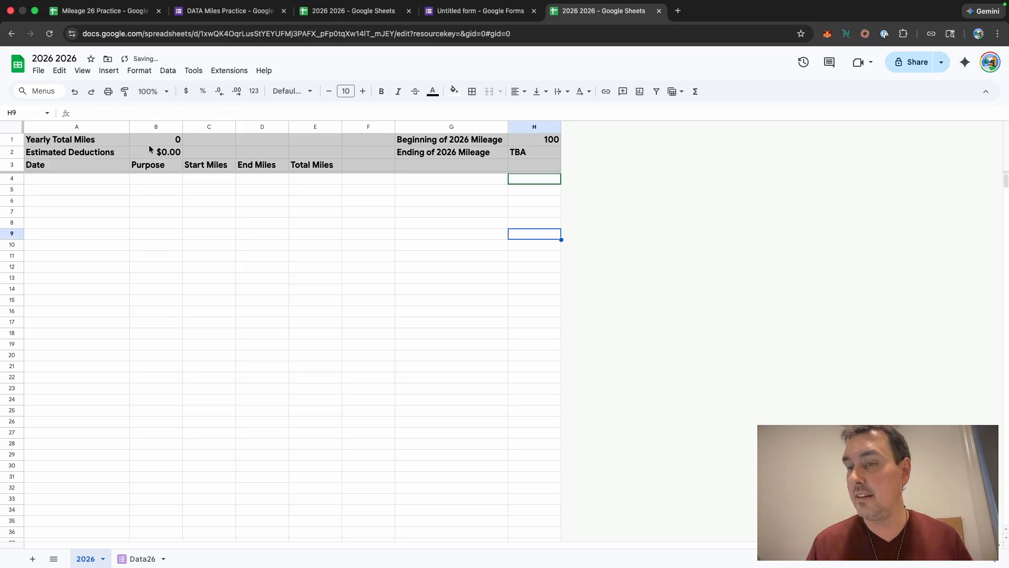
click(84, 180)
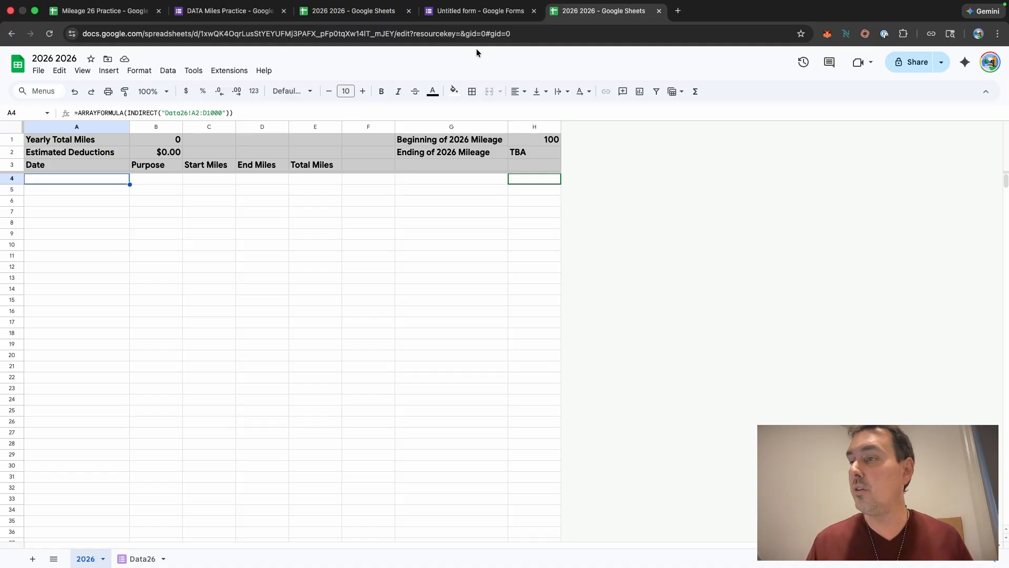
Step: Copy the form's responder link from preview mode and open it in a new browser tab
click(462, 11)
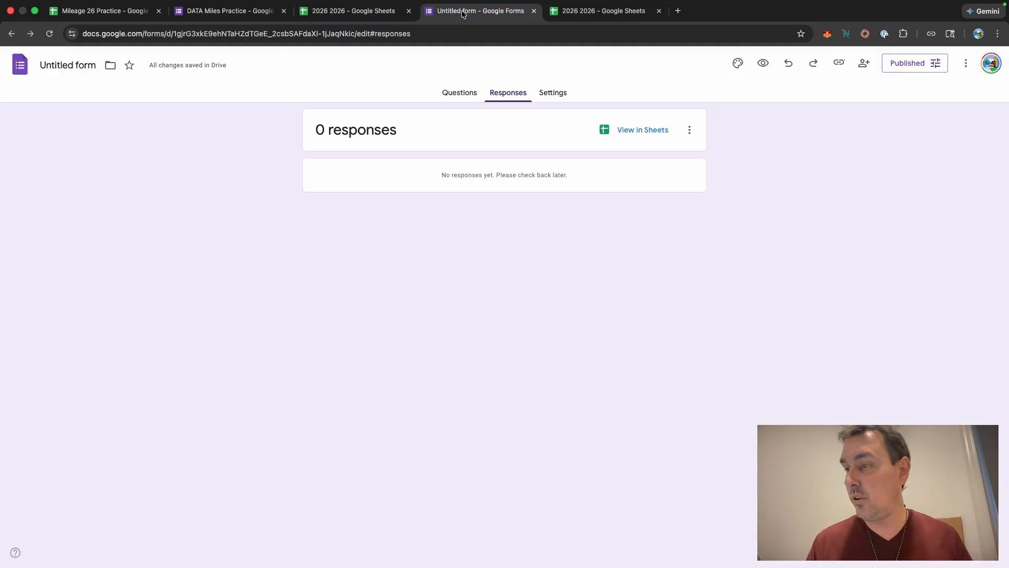
click(453, 95)
click(764, 63)
click(944, 63)
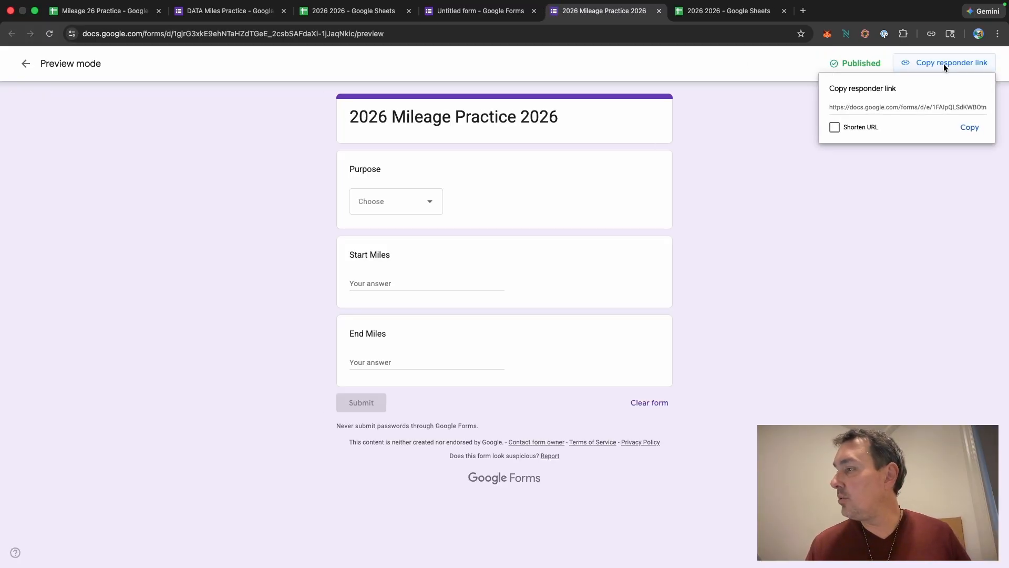
click(979, 126)
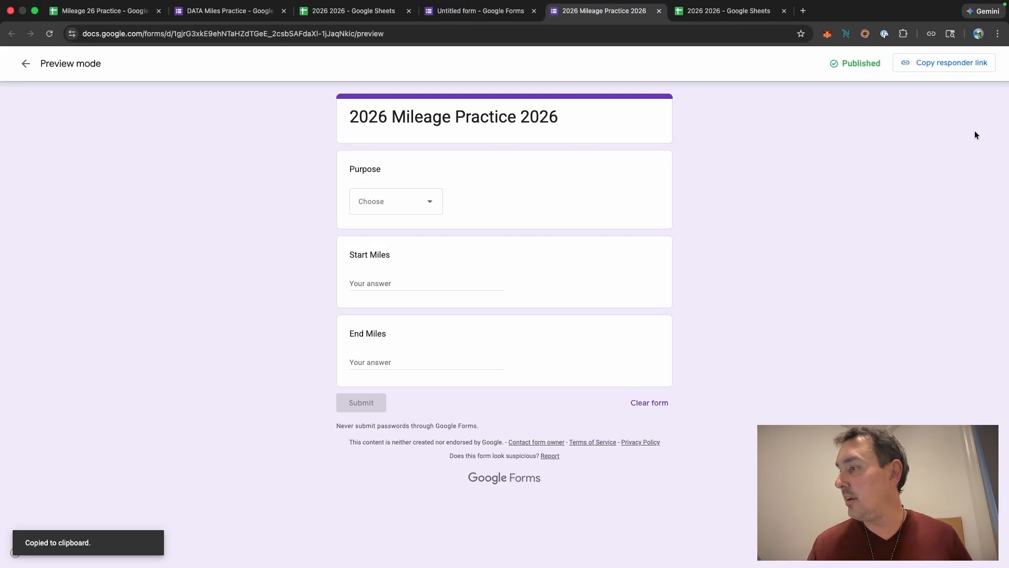
click(802, 11)
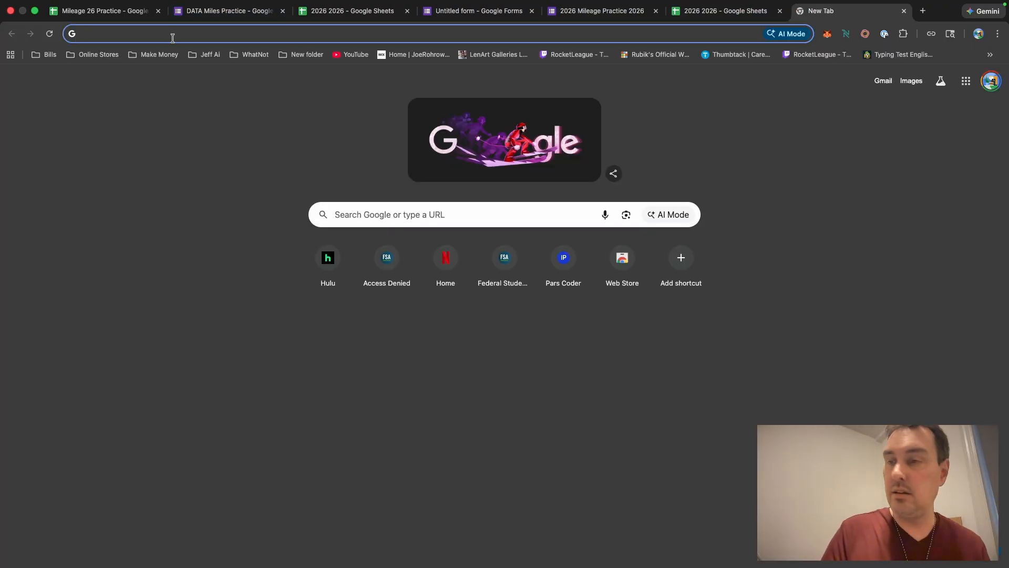
key(super+v)
key(Return)
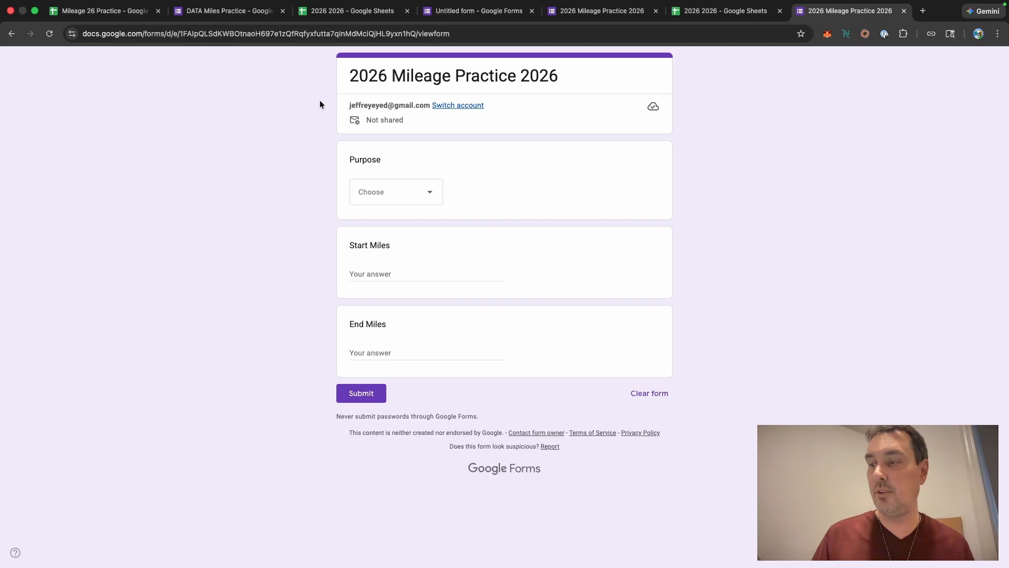
Step: Submit a test response with Purpose Pizza, Start Miles 1 and End Miles 77, and check the spreadsheet
click(432, 192)
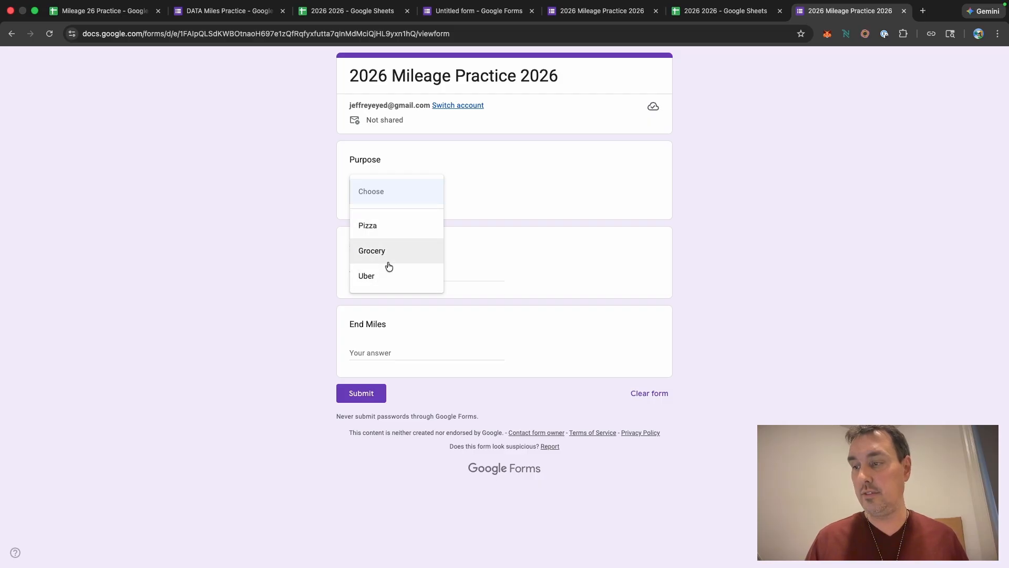
click(384, 234)
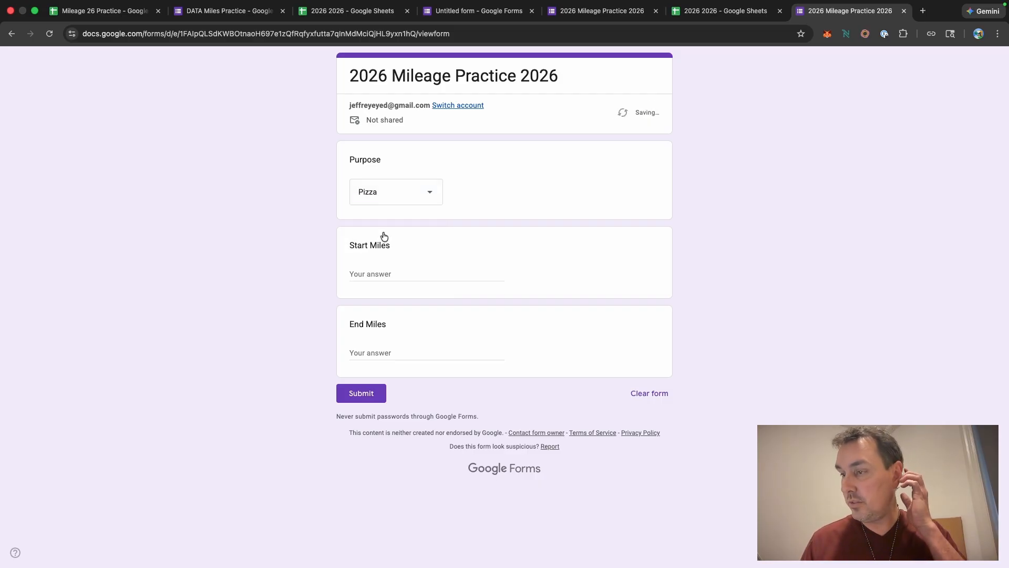
click(391, 271)
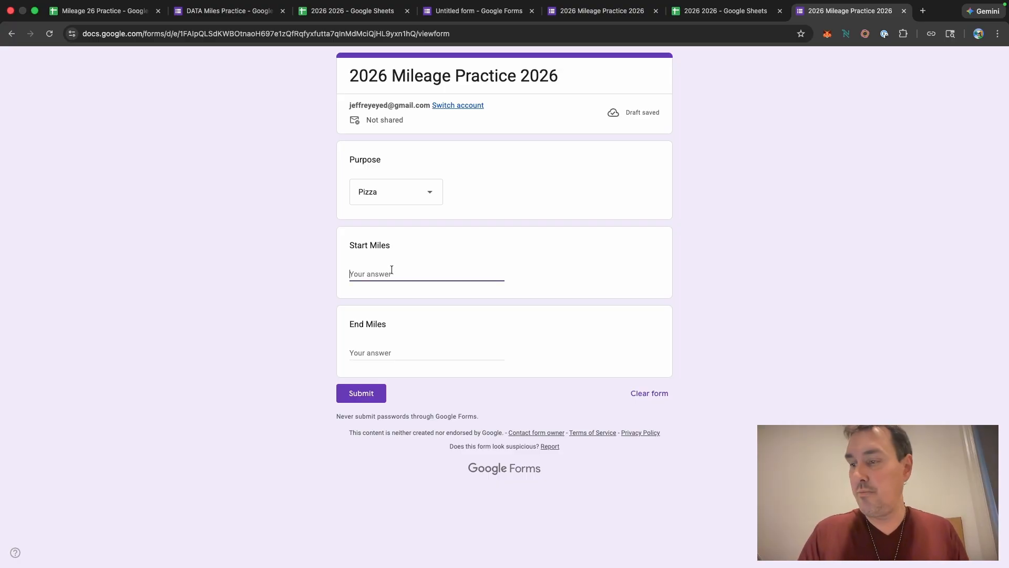
text(1)
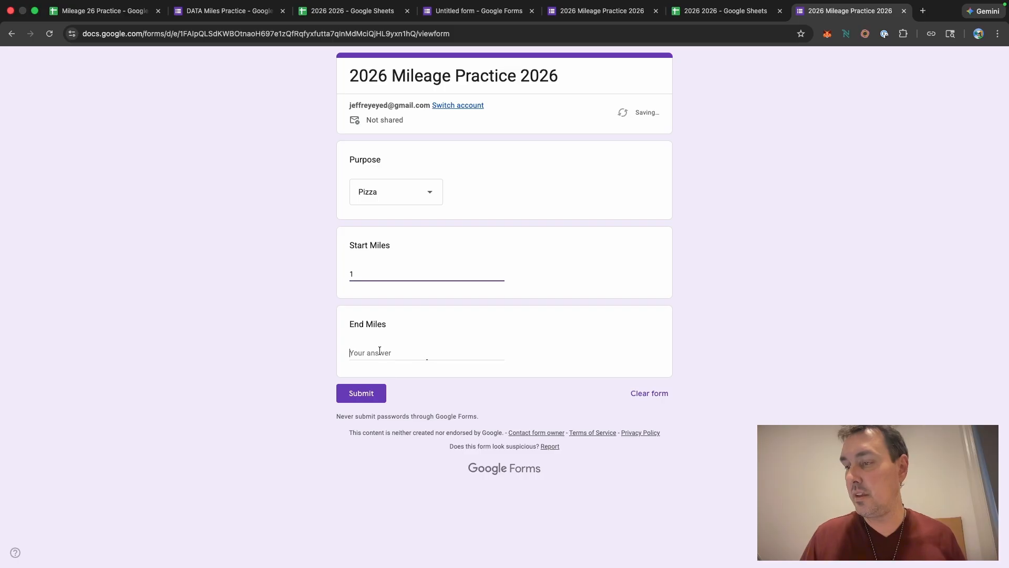
click(380, 350)
text(77)
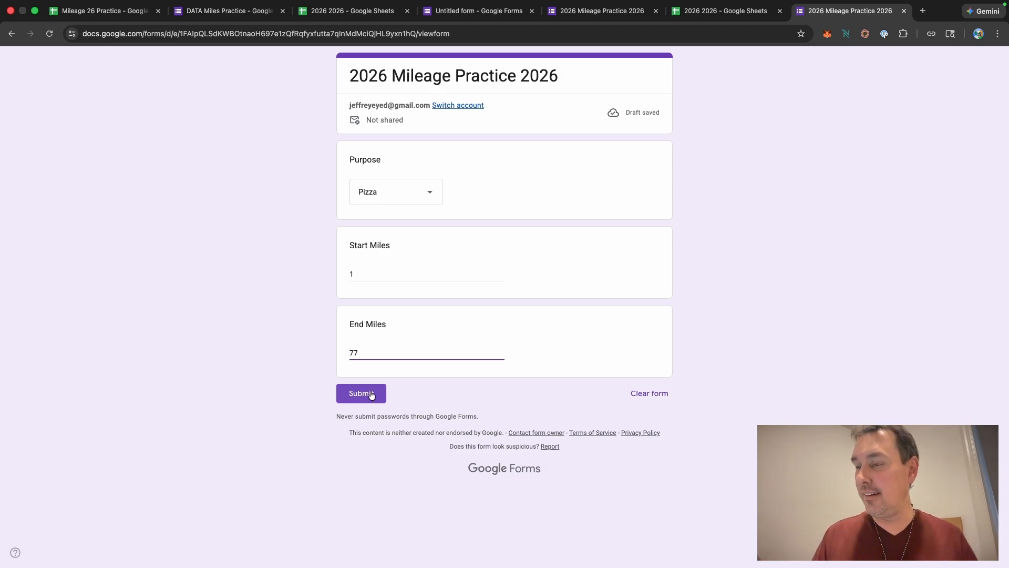
click(361, 393)
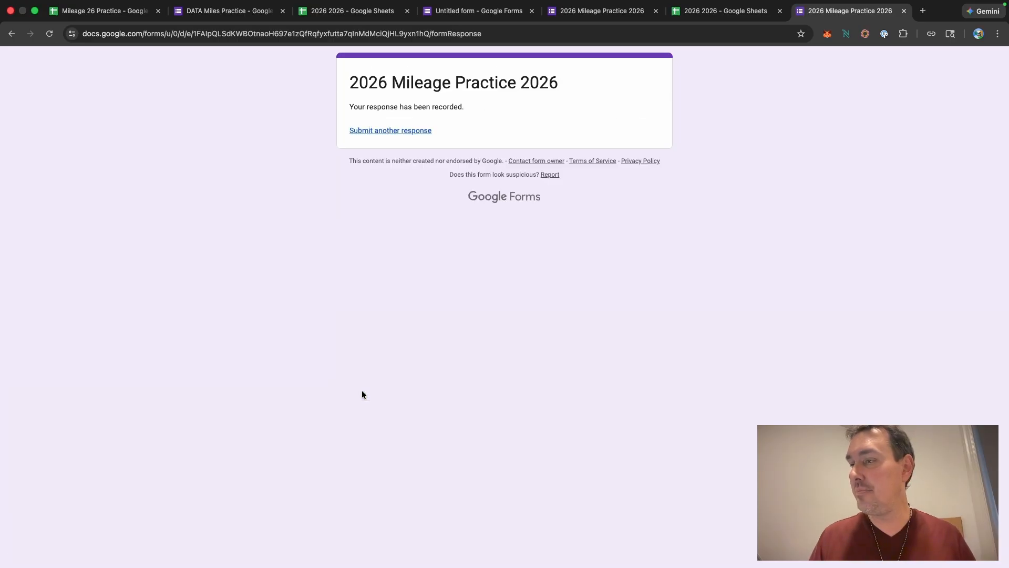
click(717, 11)
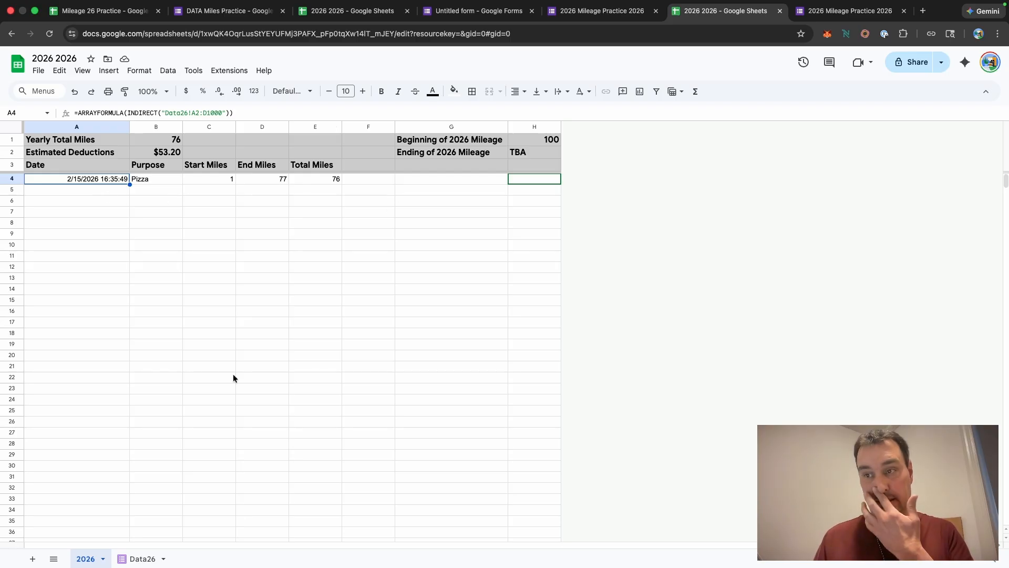
click(136, 560)
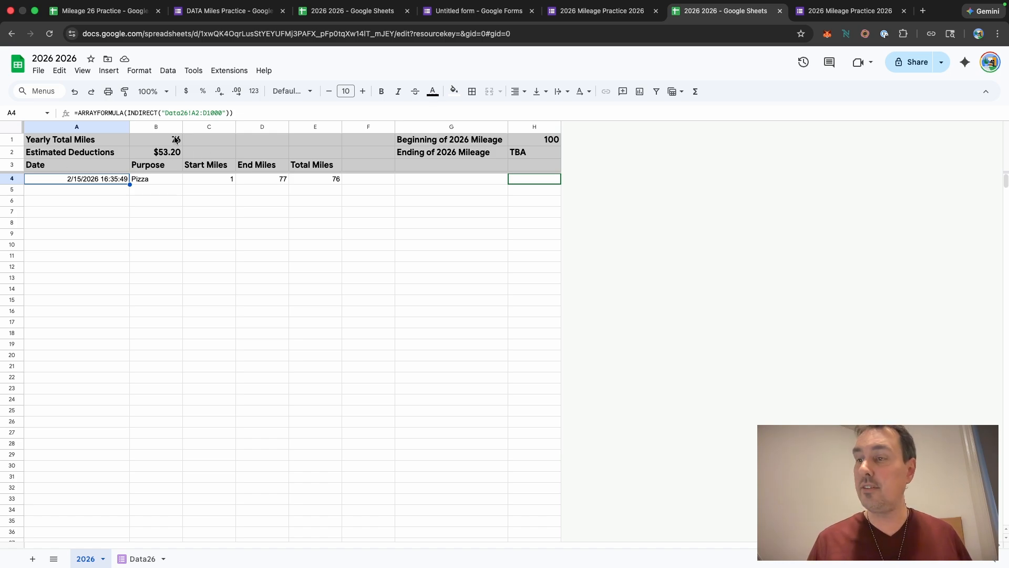
Step: Submit another response with Purpose Grocery, Start Miles 77 and End Miles 100, then review the 2026 sheet
click(836, 11)
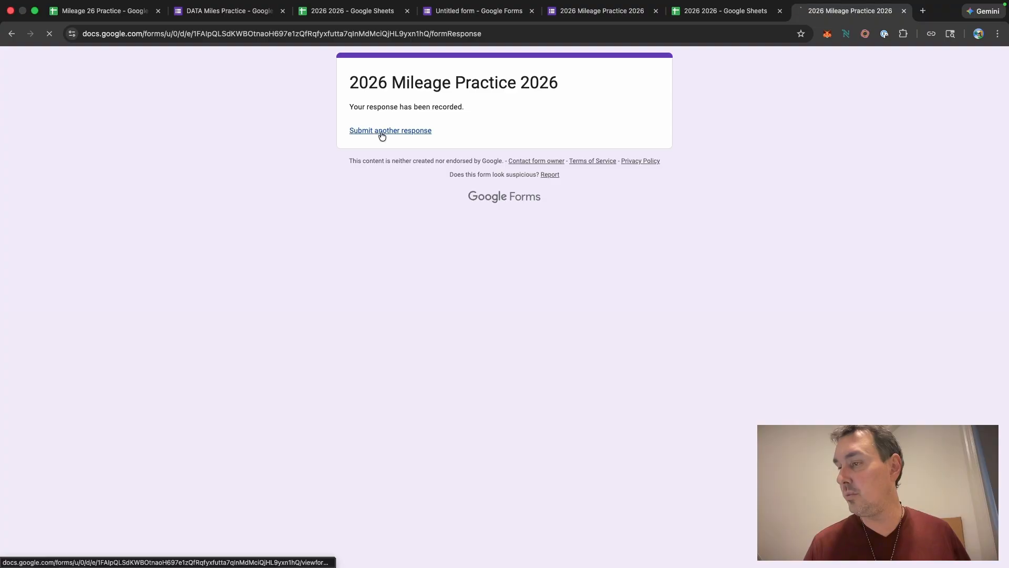
click(381, 131)
click(431, 200)
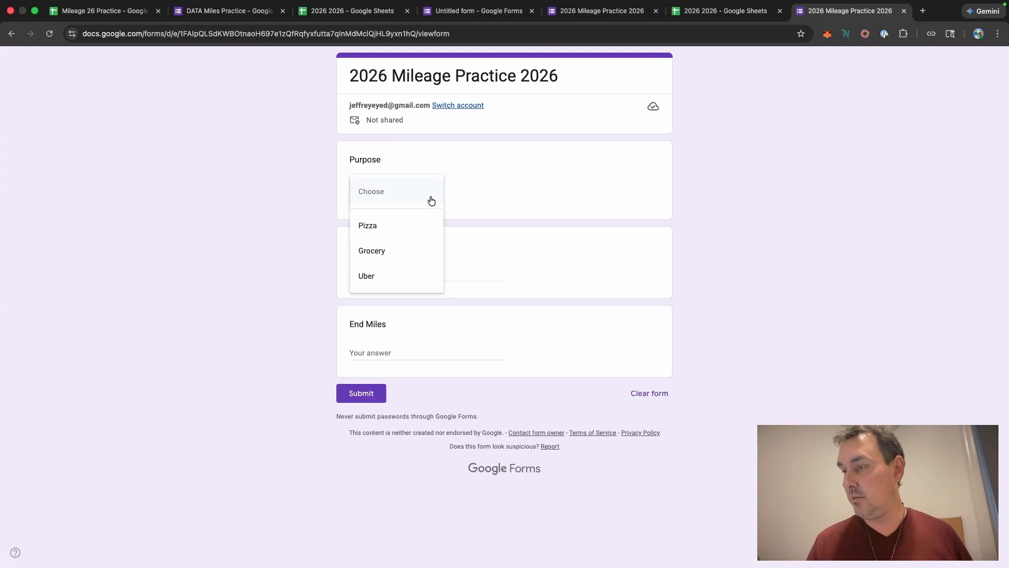
click(389, 252)
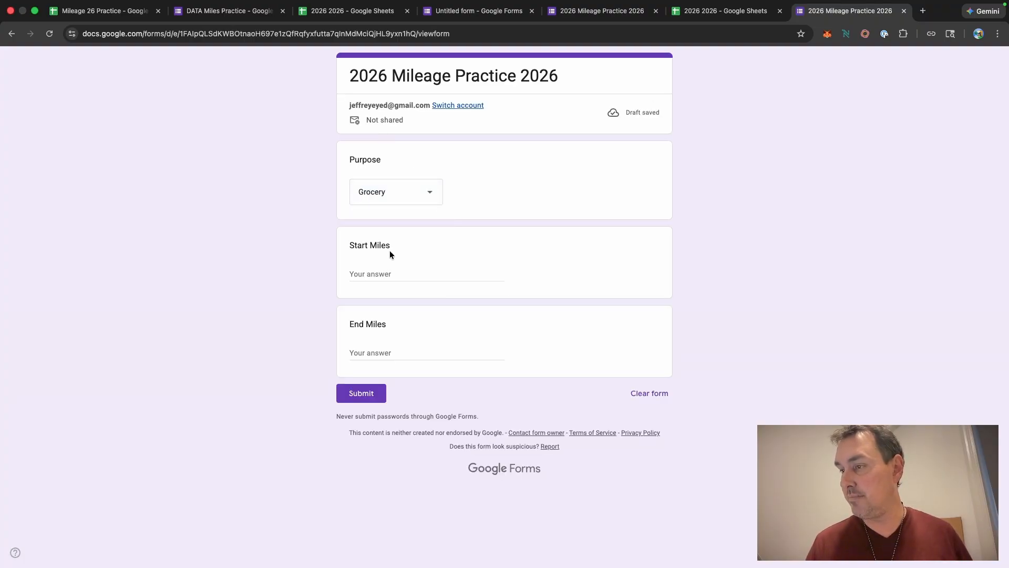
click(387, 274)
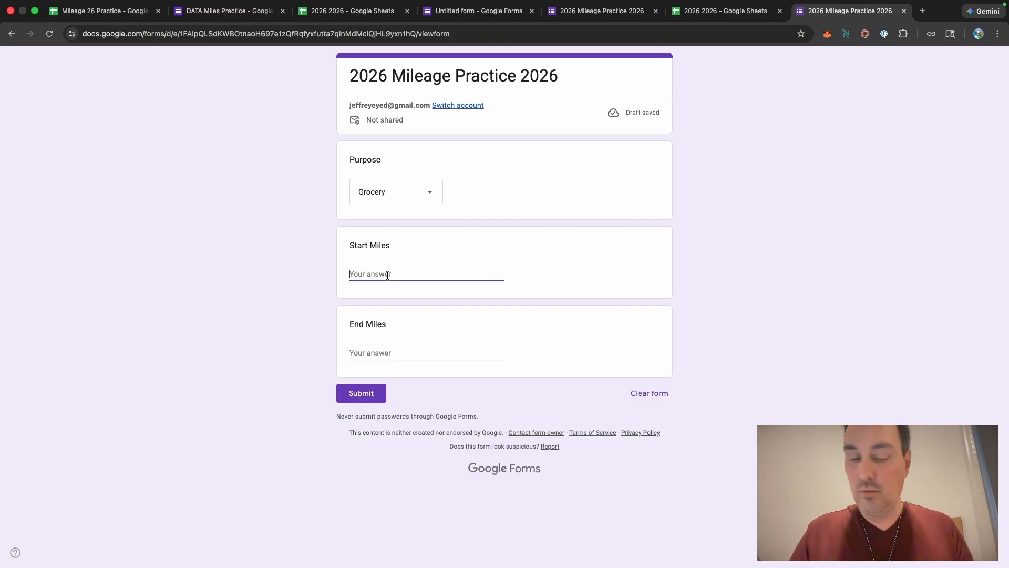
text(77)
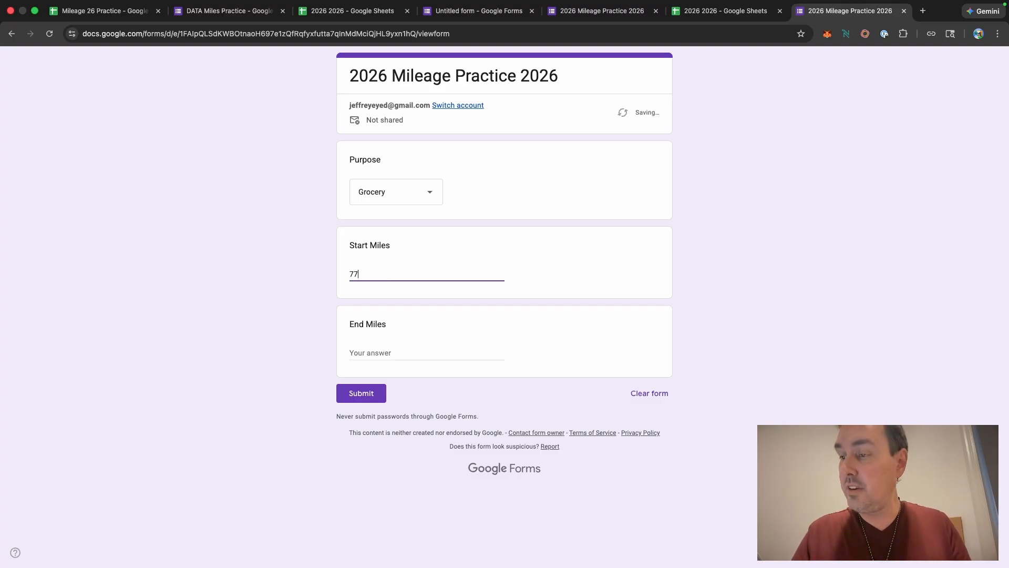
click(373, 351)
text(108)
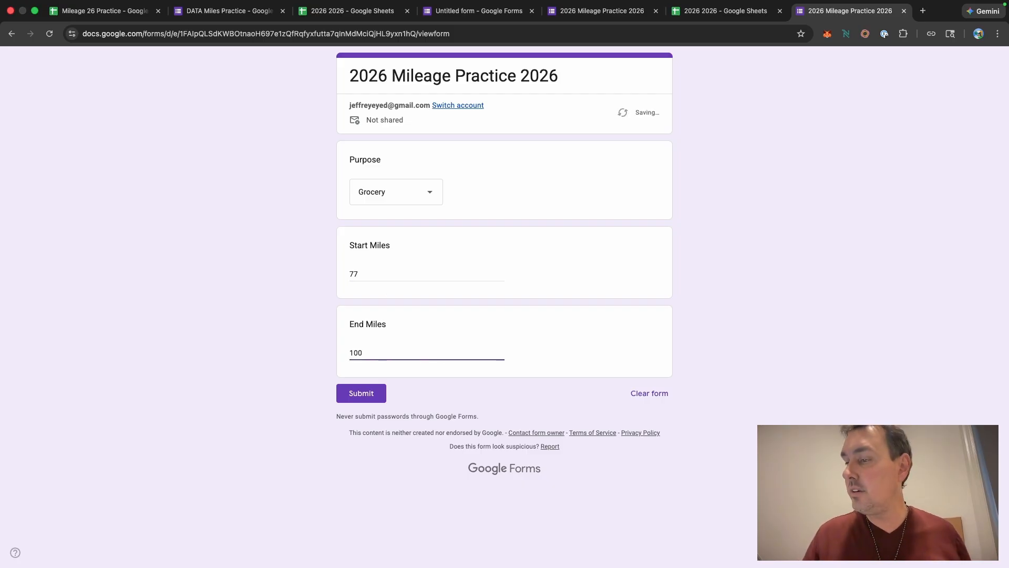
click(354, 395)
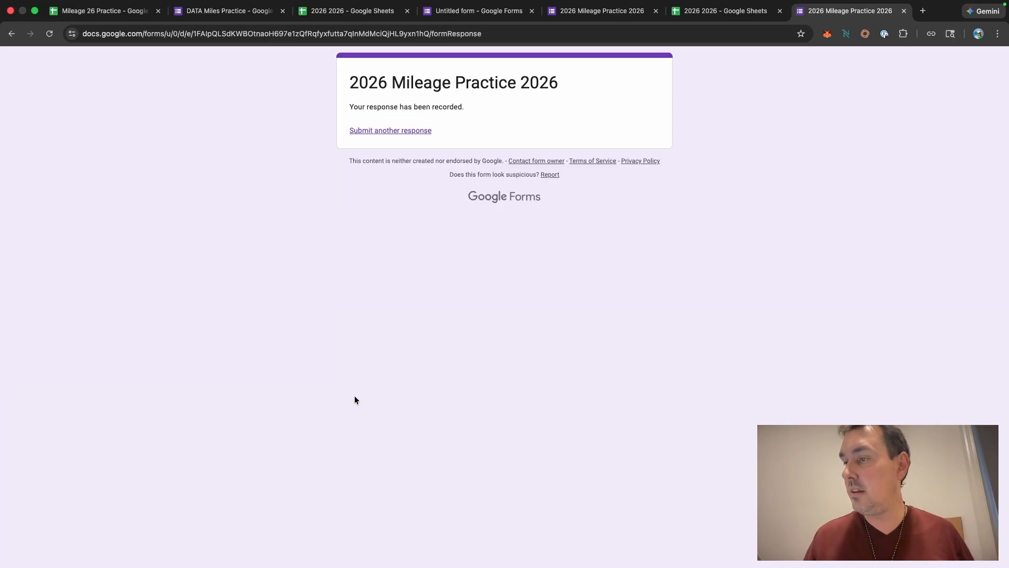
click(708, 15)
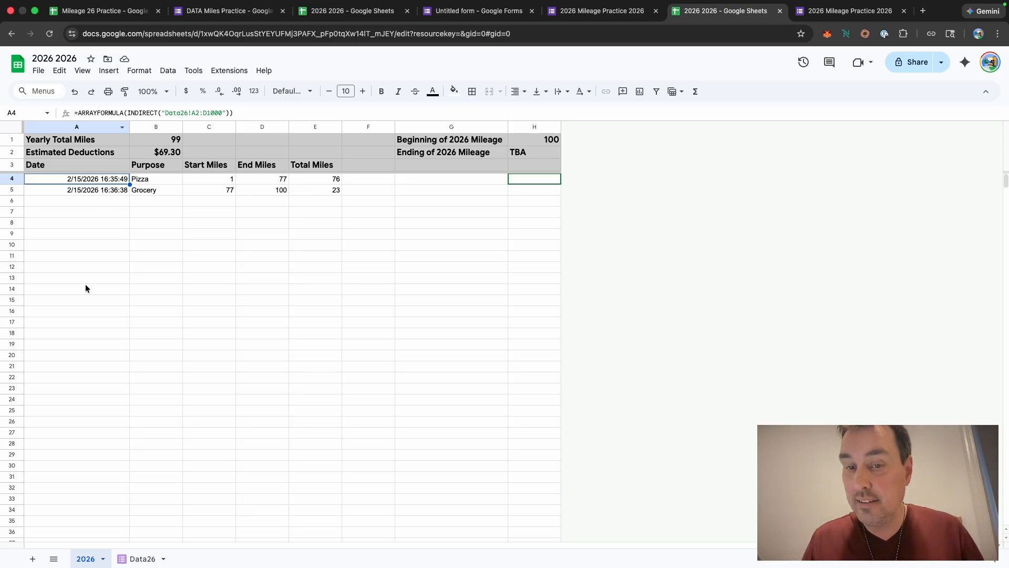
scroll(86, 285, down, 1)
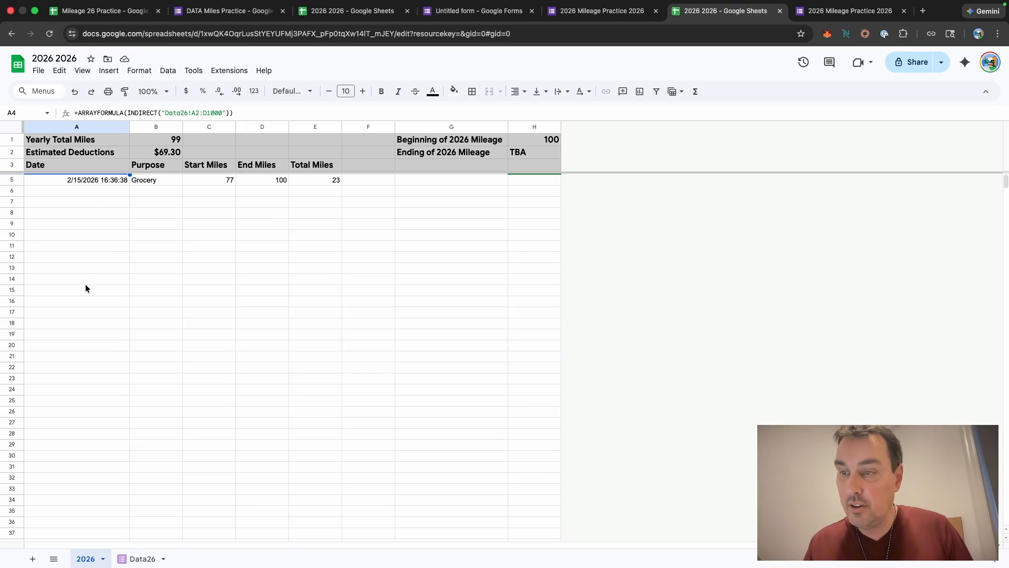
Step: Hide the gridlines on the 2026 sheet
scroll(85, 285, up, 1)
click(89, 125)
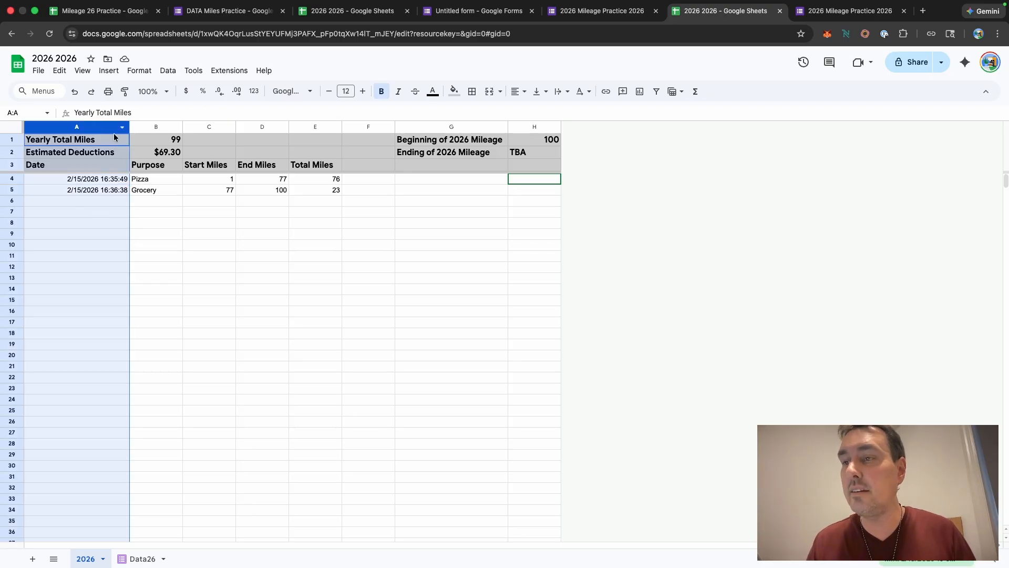
click(83, 71)
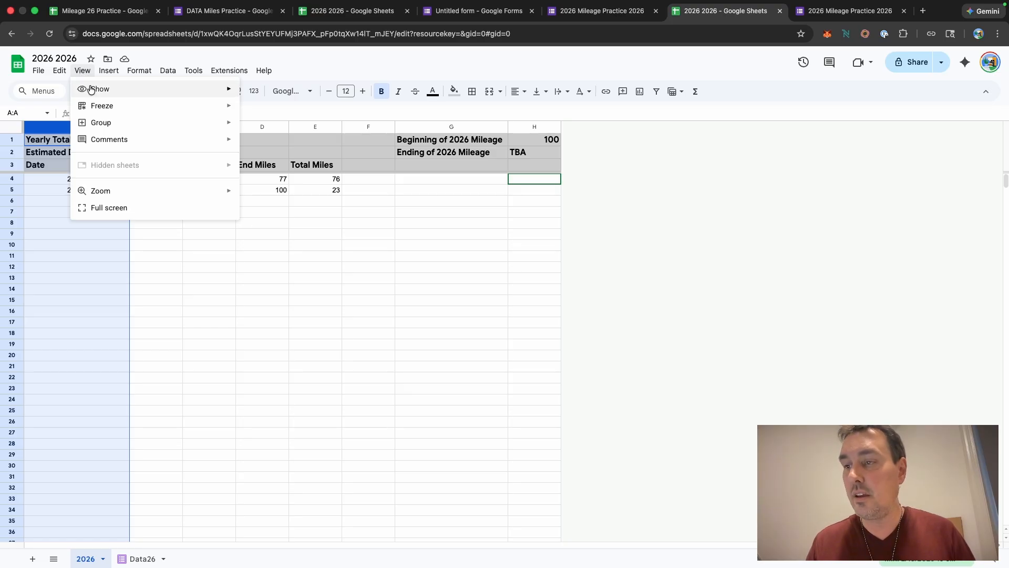
mouse_move(91, 89)
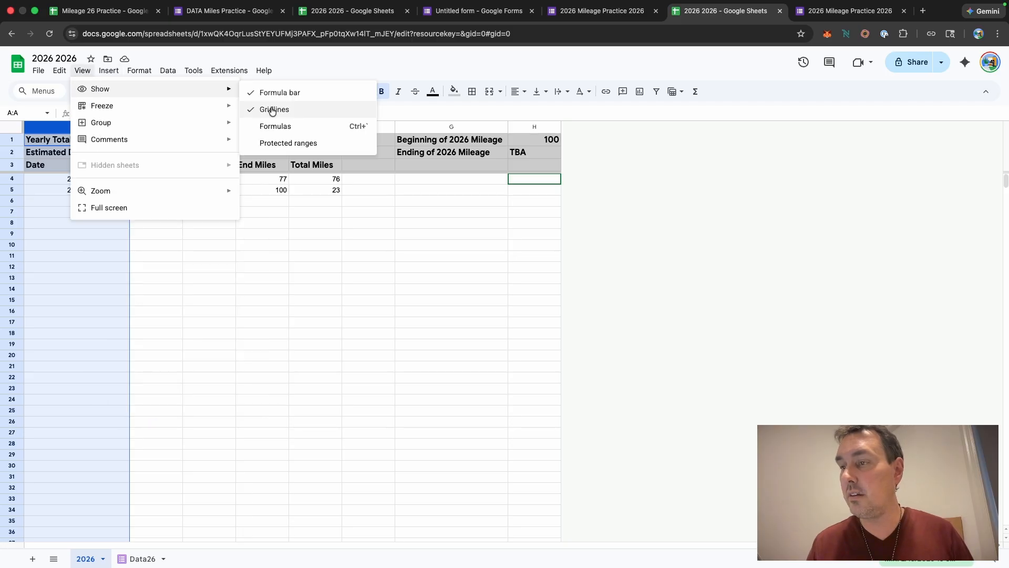
click(272, 110)
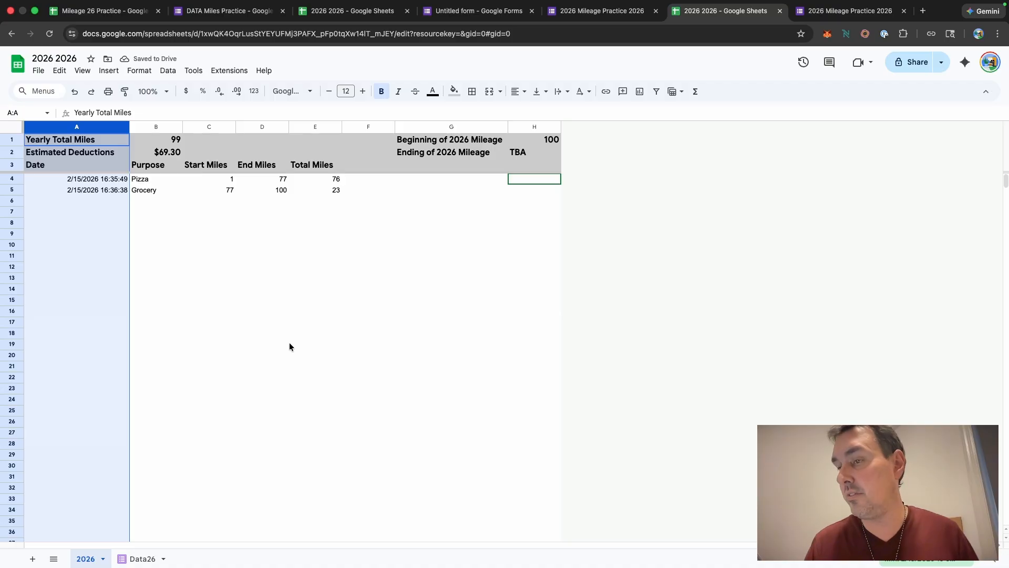
Step: Format column A with the Date number format
click(137, 72)
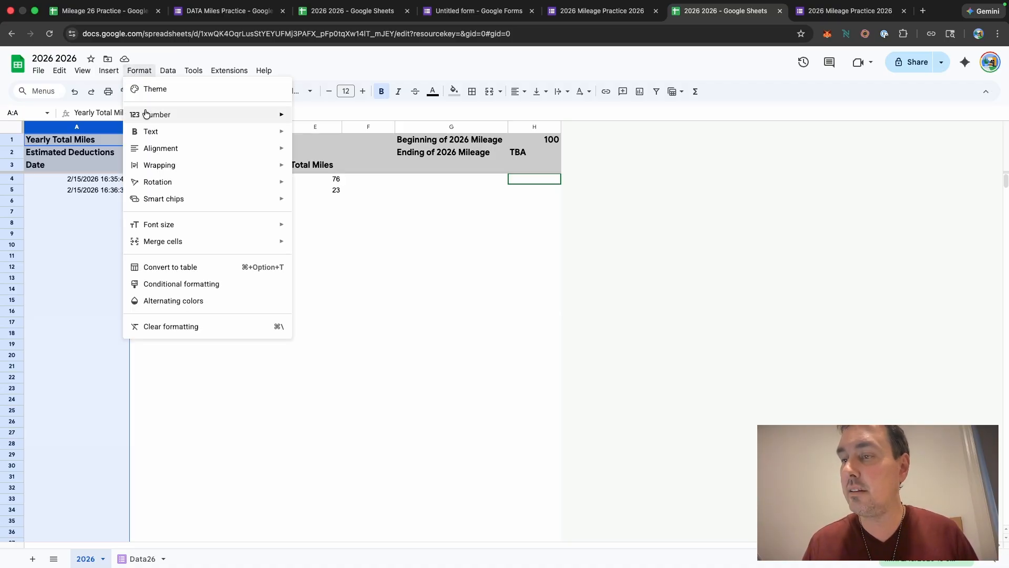
mouse_move(144, 114)
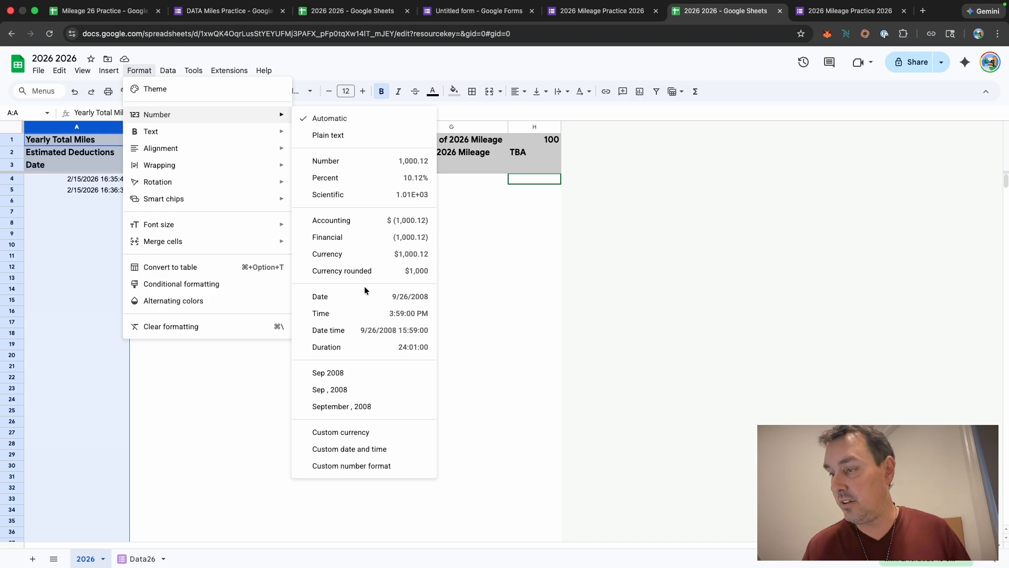
click(408, 303)
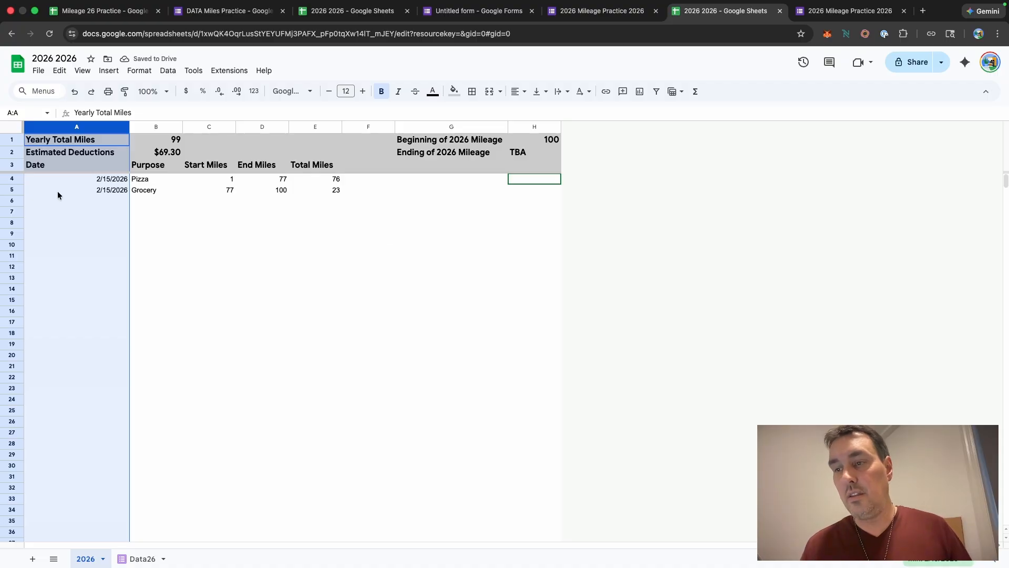
Step: Select the whole 2026 sheet and center-align all cells, accepting the protected-range warning
click(688, 257)
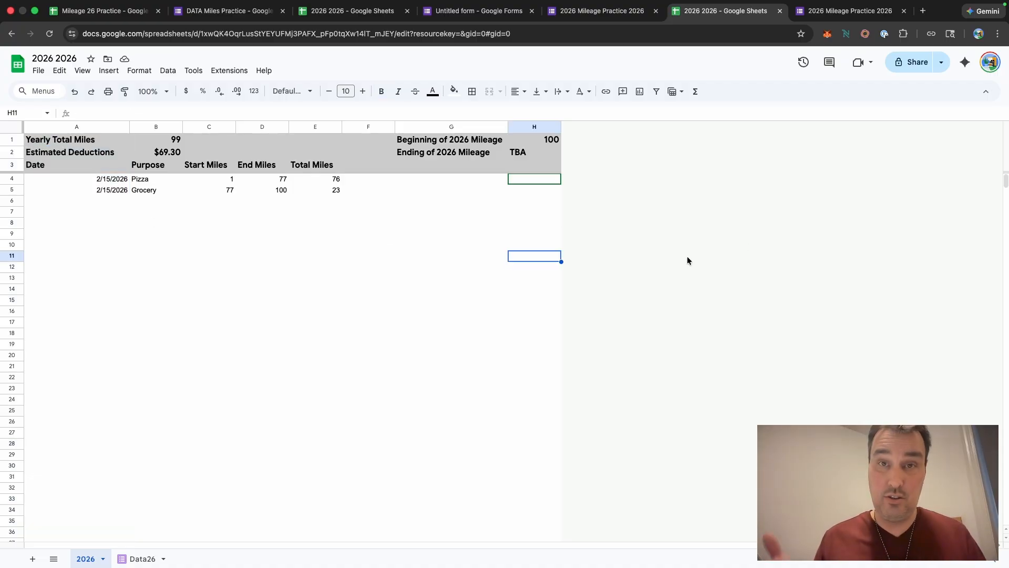
click(11, 128)
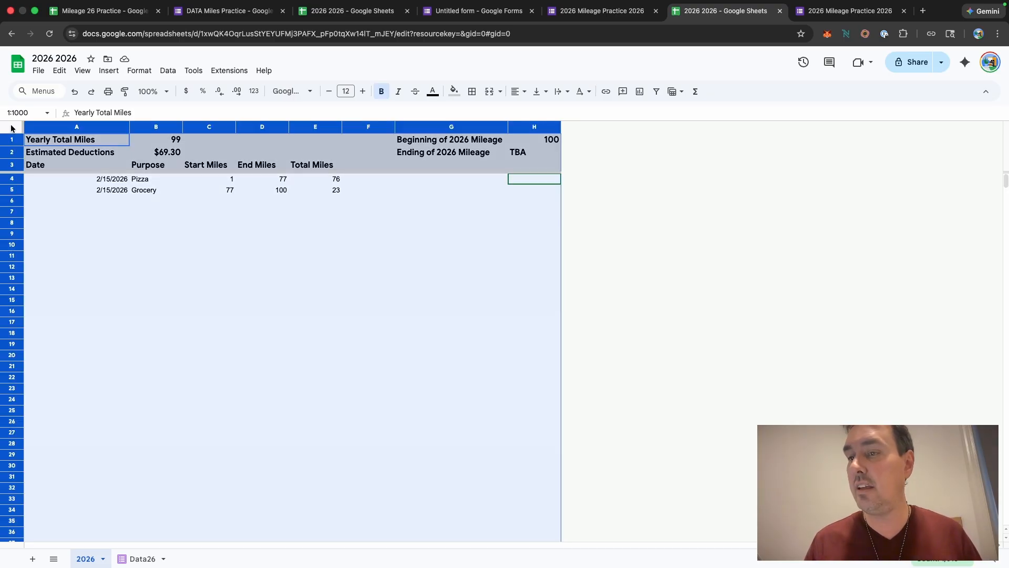
click(519, 92)
click(535, 112)
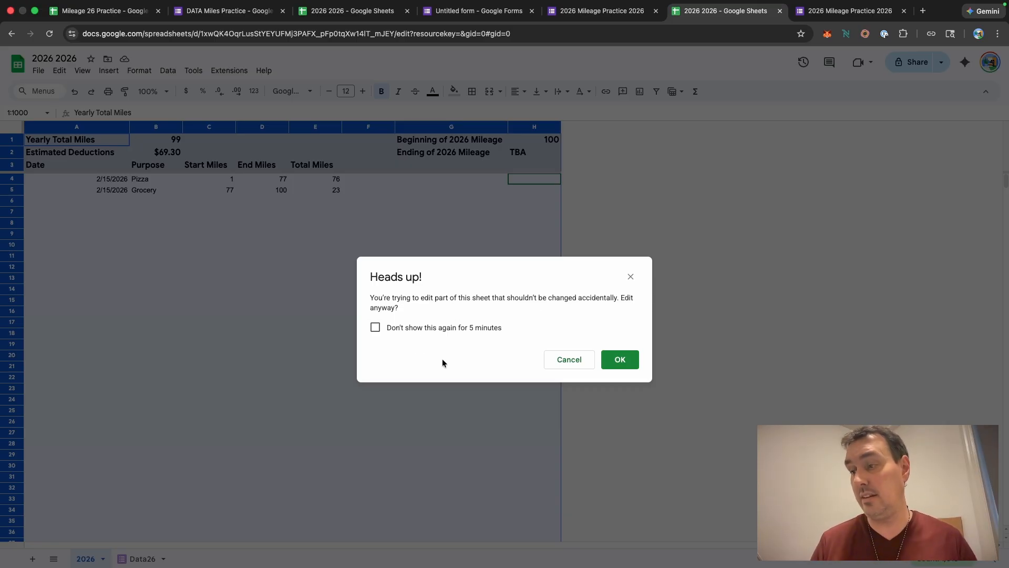
click(620, 361)
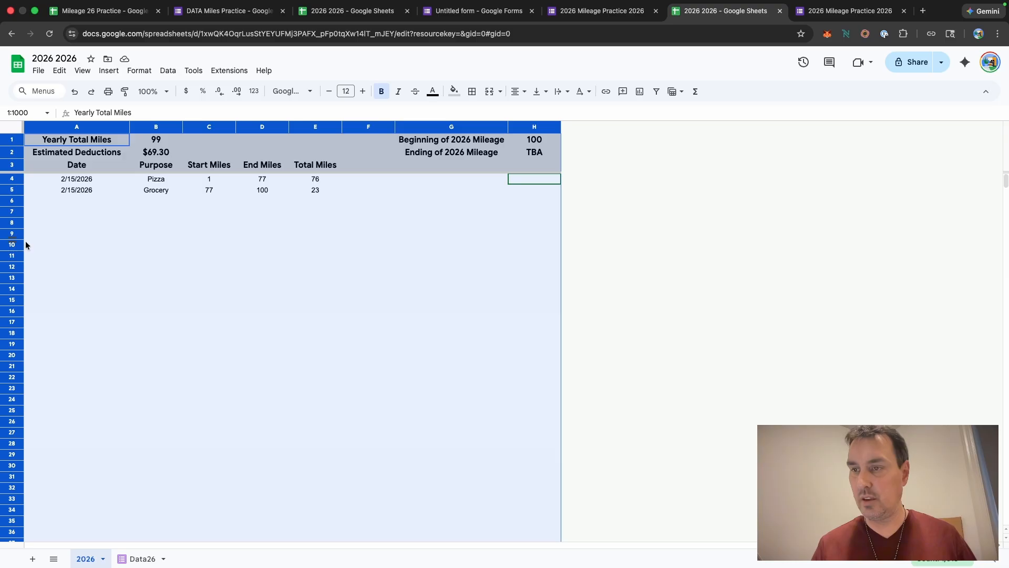
Step: Protect cell A4 on the 2026 sheet with a show-a-warning editing permission
click(78, 180)
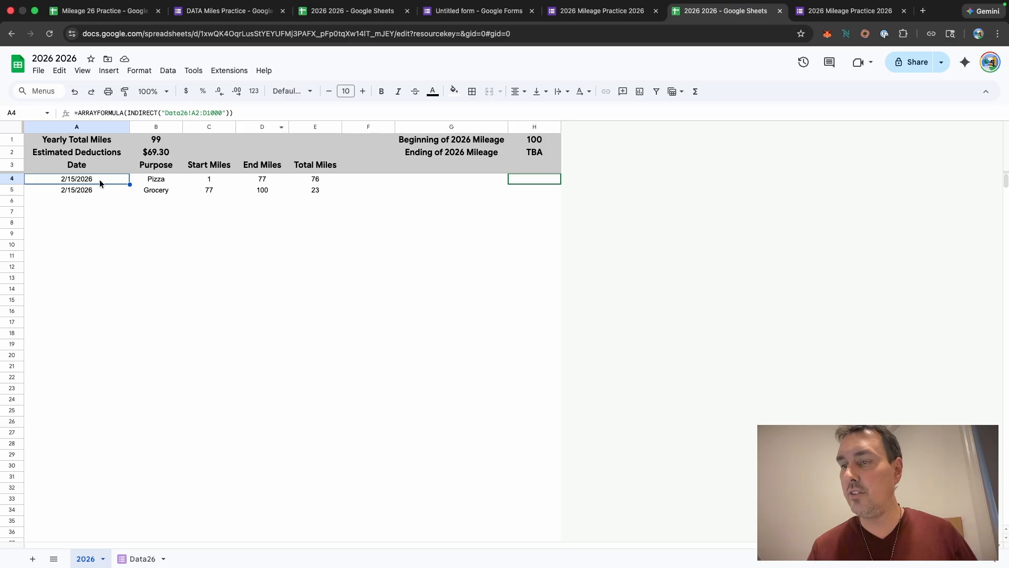
right_click(100, 181)
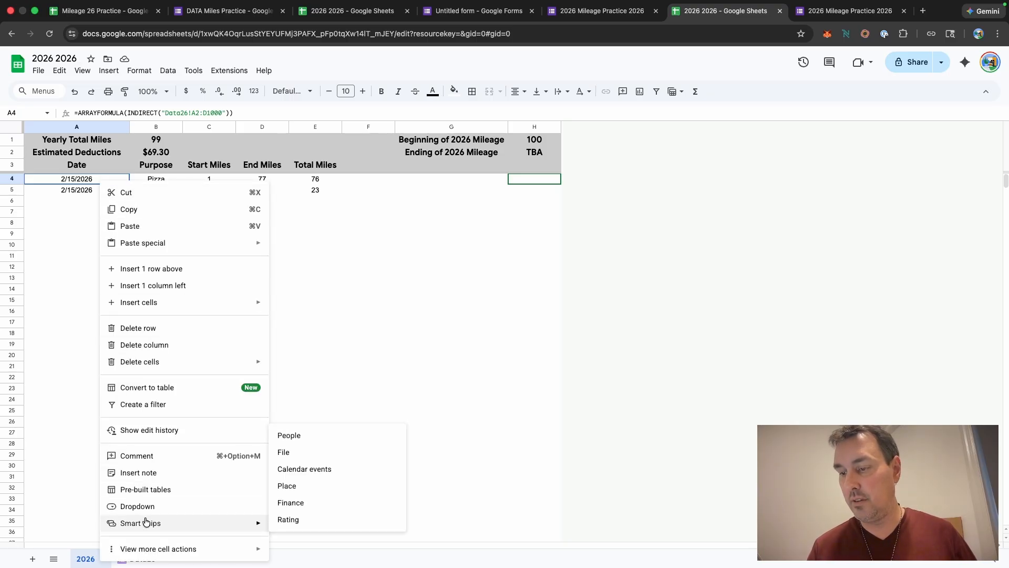
mouse_move(264, 557)
click(314, 528)
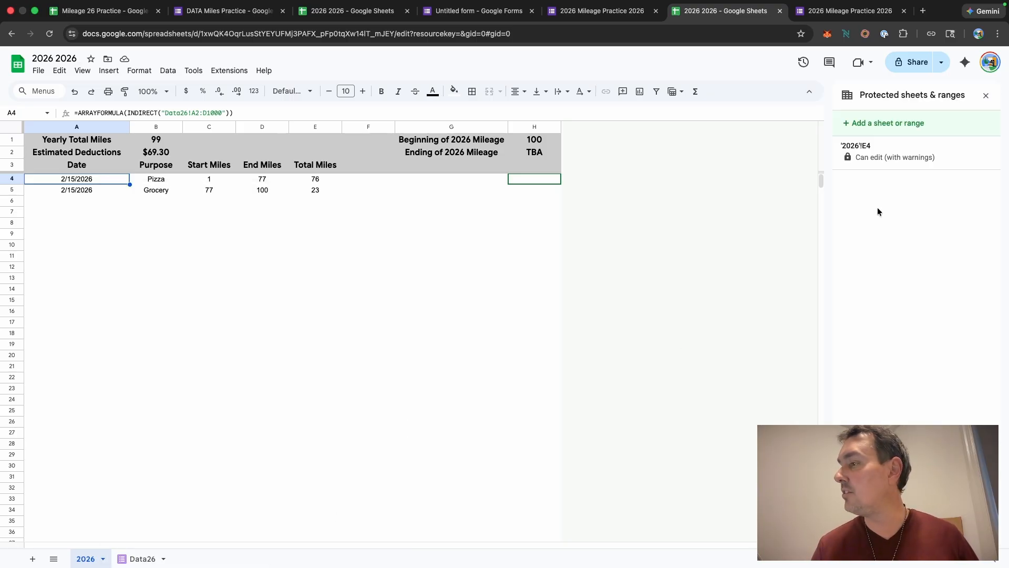
click(845, 118)
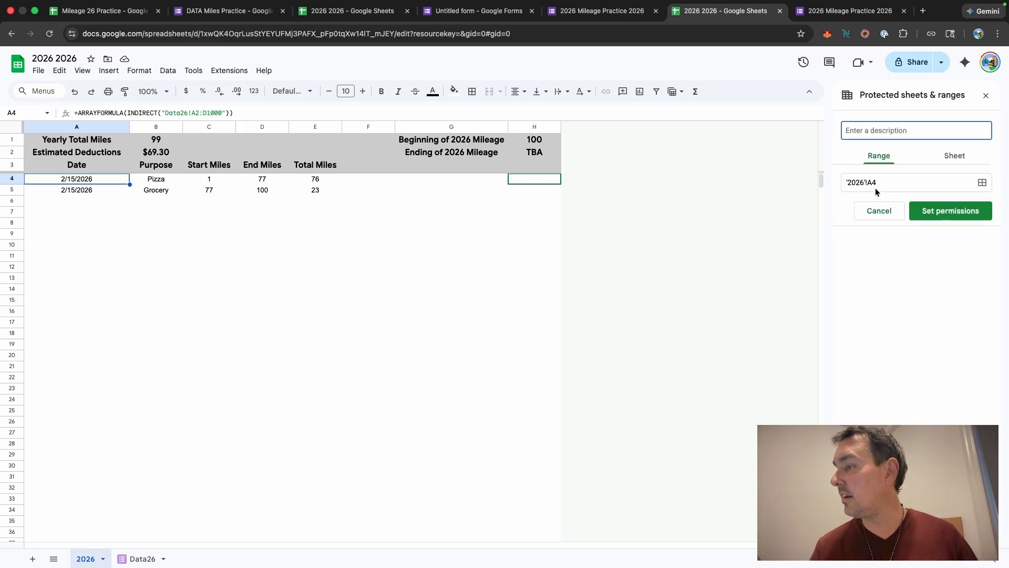
click(947, 211)
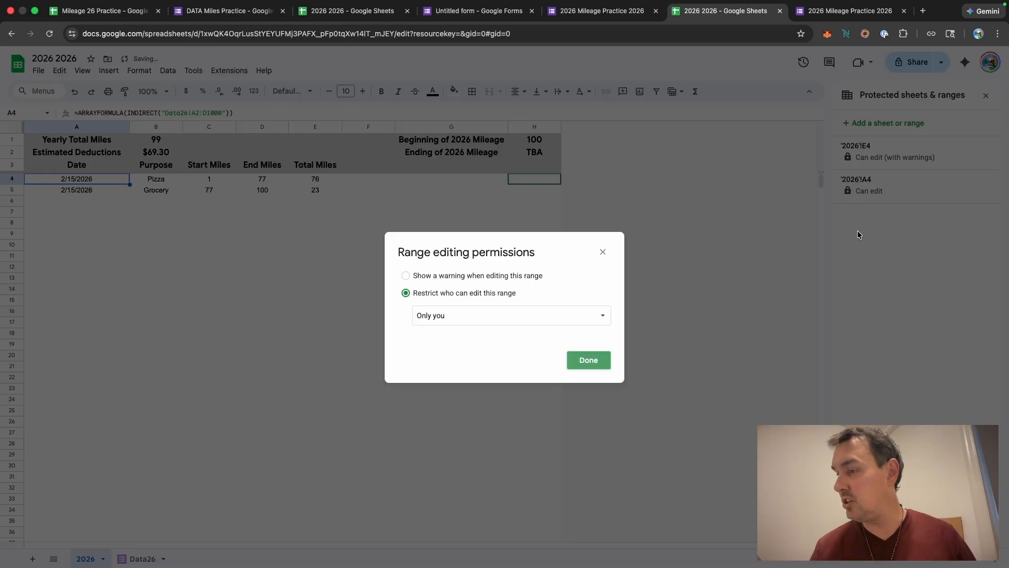
click(417, 277)
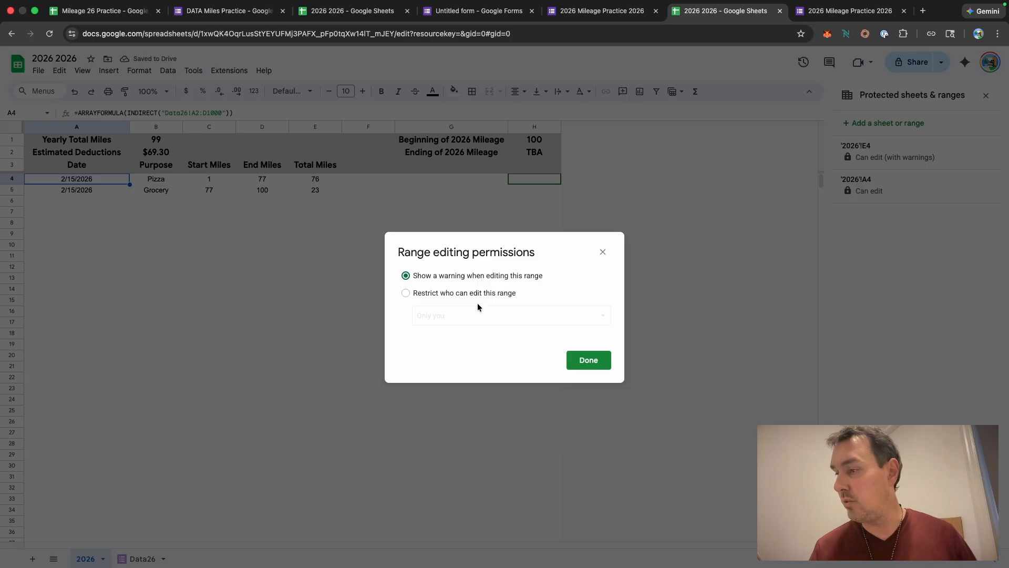
click(595, 362)
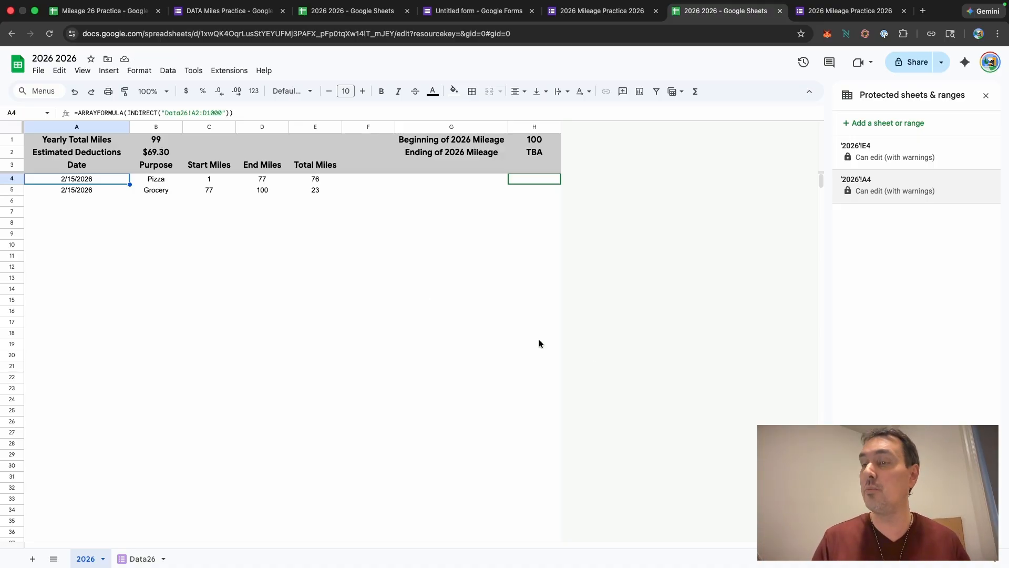
click(88, 190)
click(99, 201)
click(99, 190)
click(100, 179)
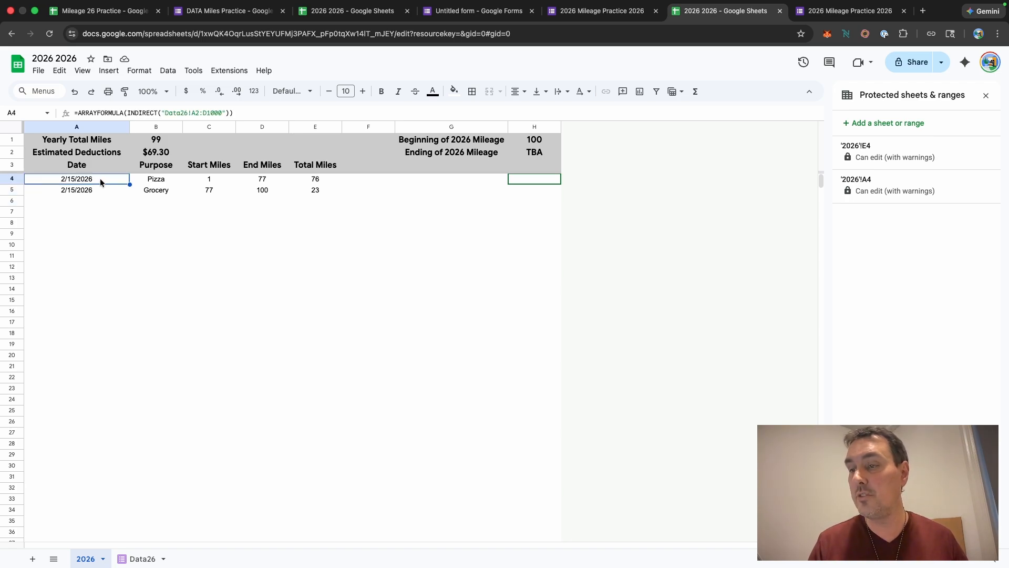
click(100, 200)
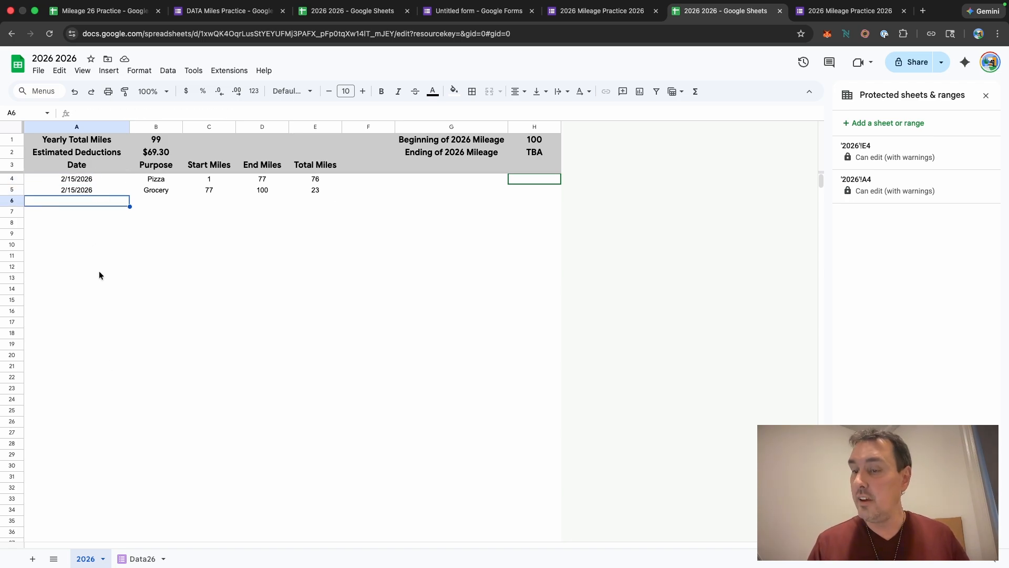
Step: Submit a form response with Purpose Uber, Start Miles 100 and End Miles 155
click(820, 12)
click(389, 135)
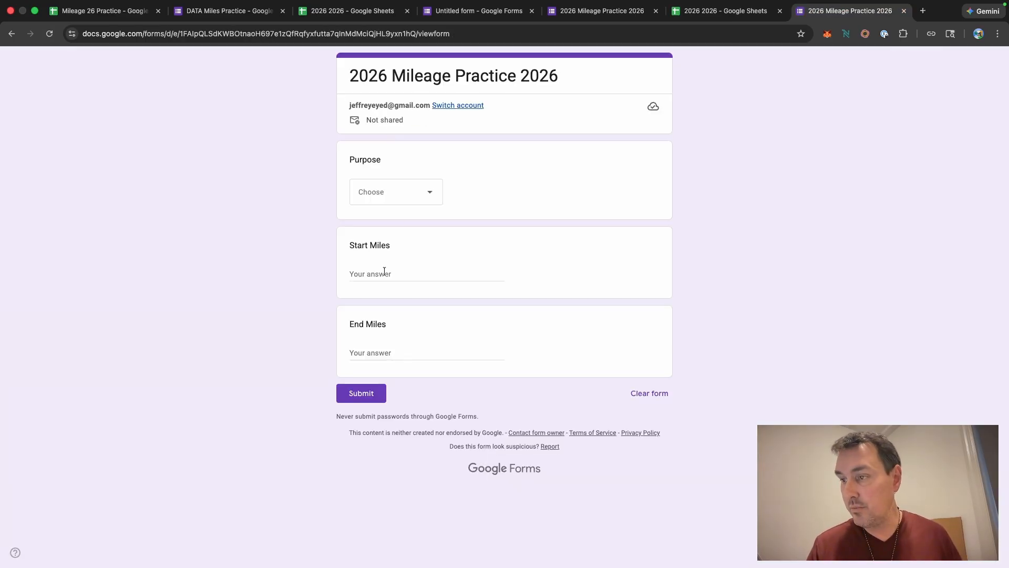
click(428, 196)
click(388, 280)
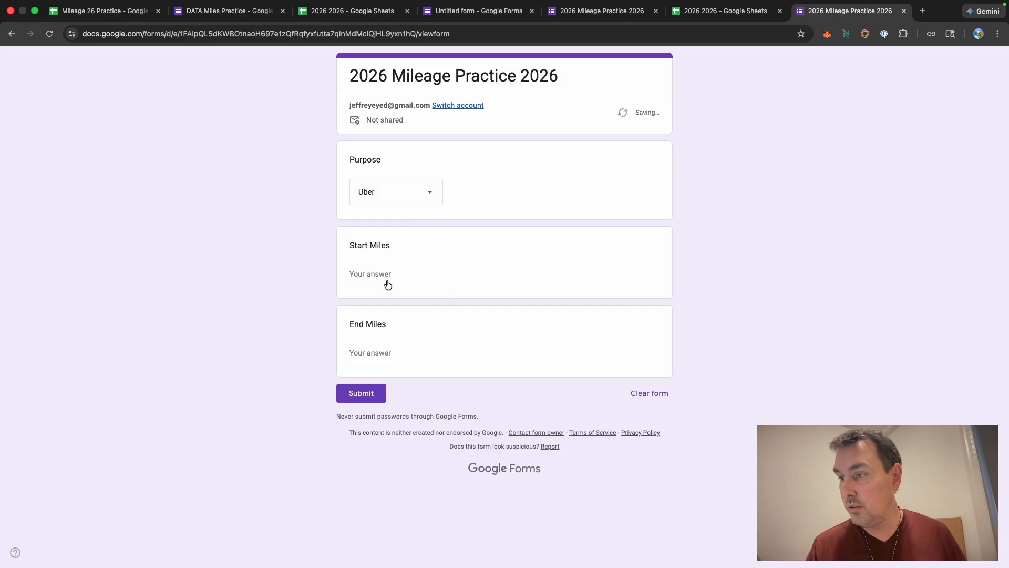
click(382, 268)
text(100)
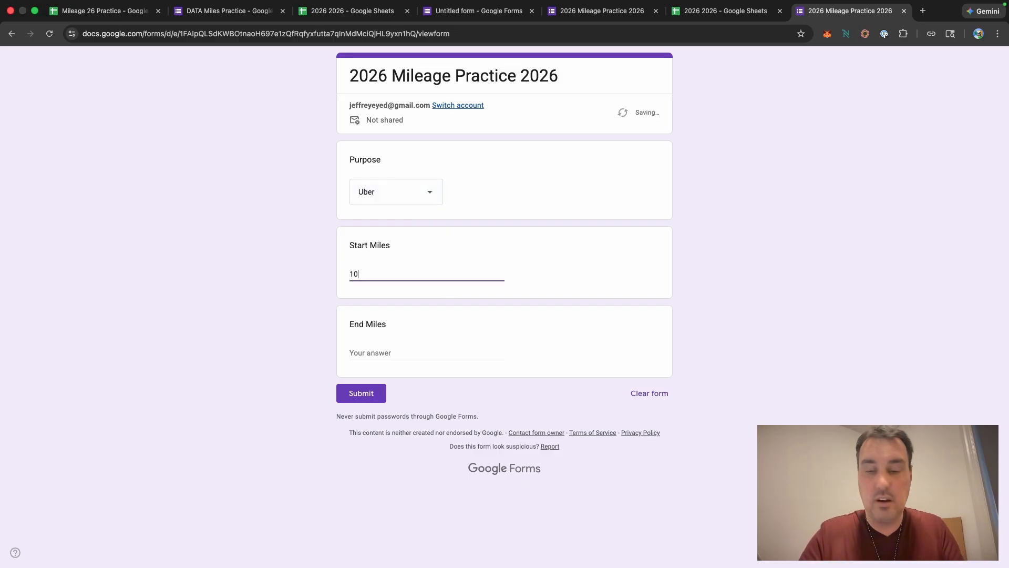
click(363, 348)
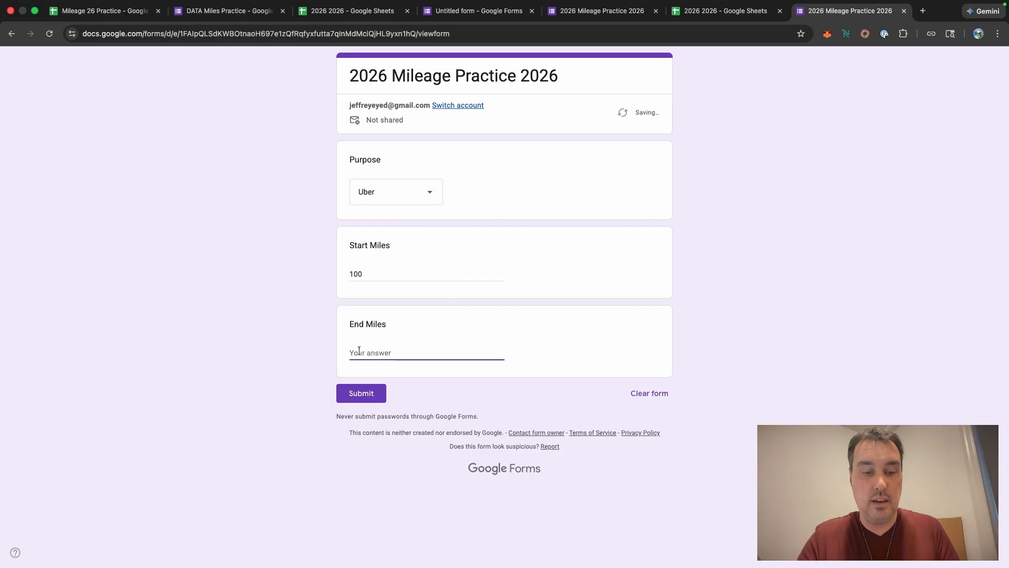
text(155)
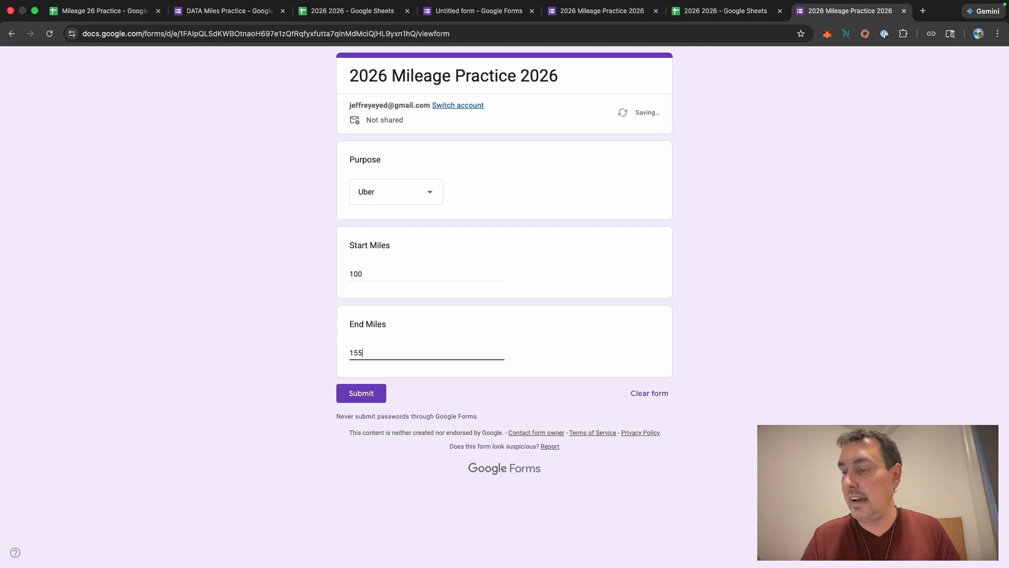
click(362, 392)
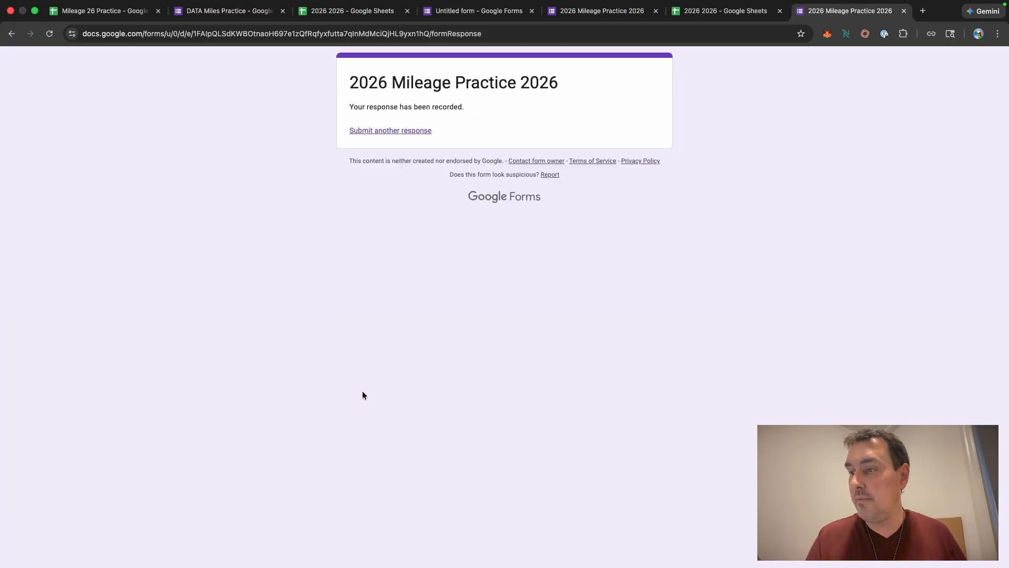
Step: Delete the Uber response row from the Data26 sheet
click(685, 16)
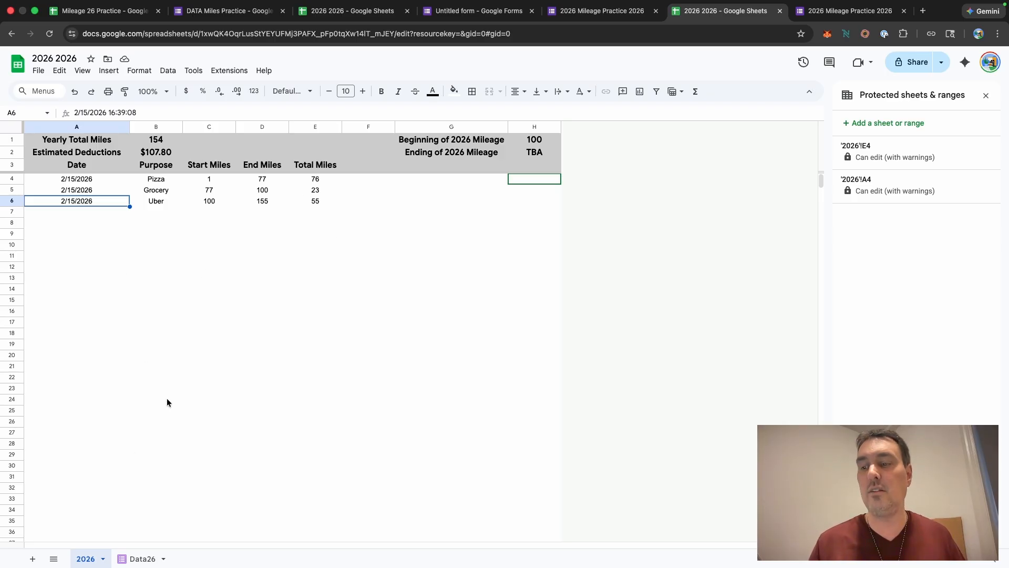
click(141, 559)
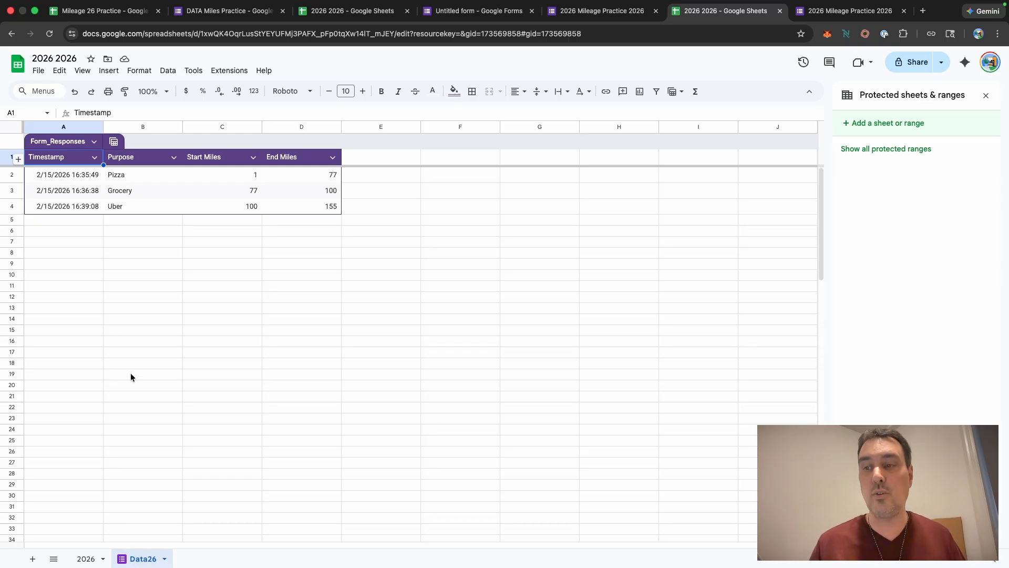
click(10, 206)
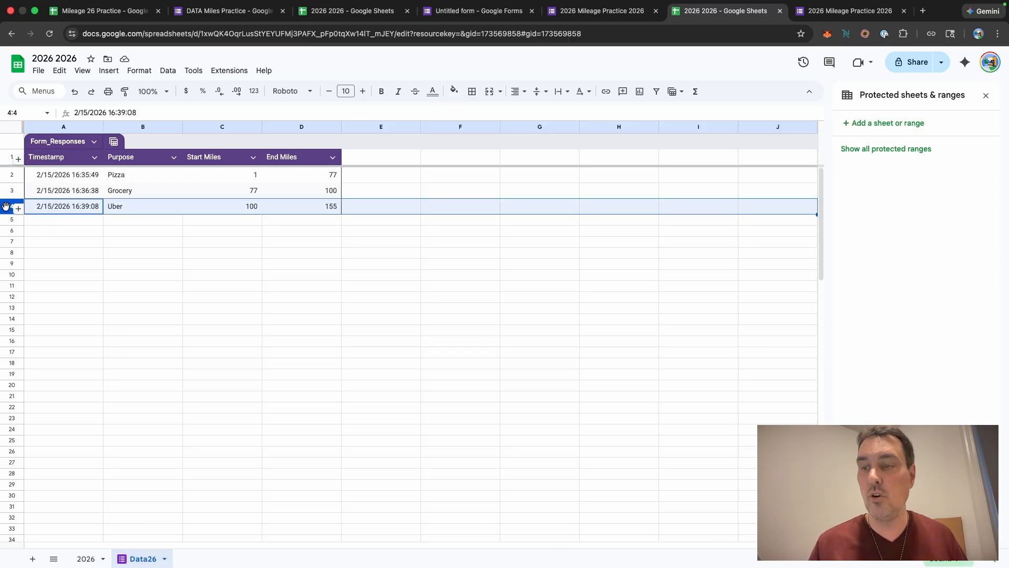
right_click(6, 208)
click(33, 328)
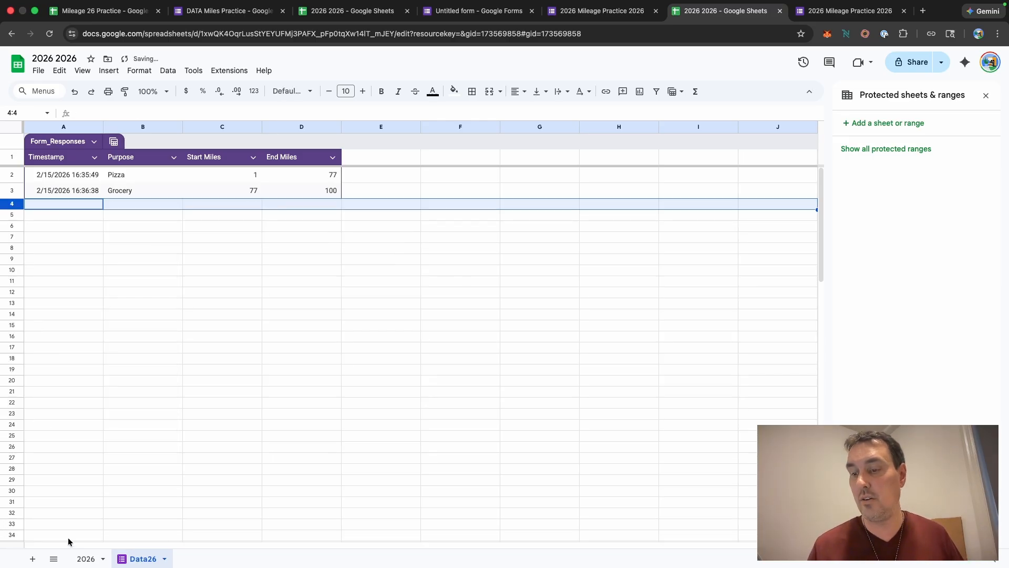
Step: Add a conditional formatting rule to column E, the Total Miles column, on the 2026 sheet
click(80, 561)
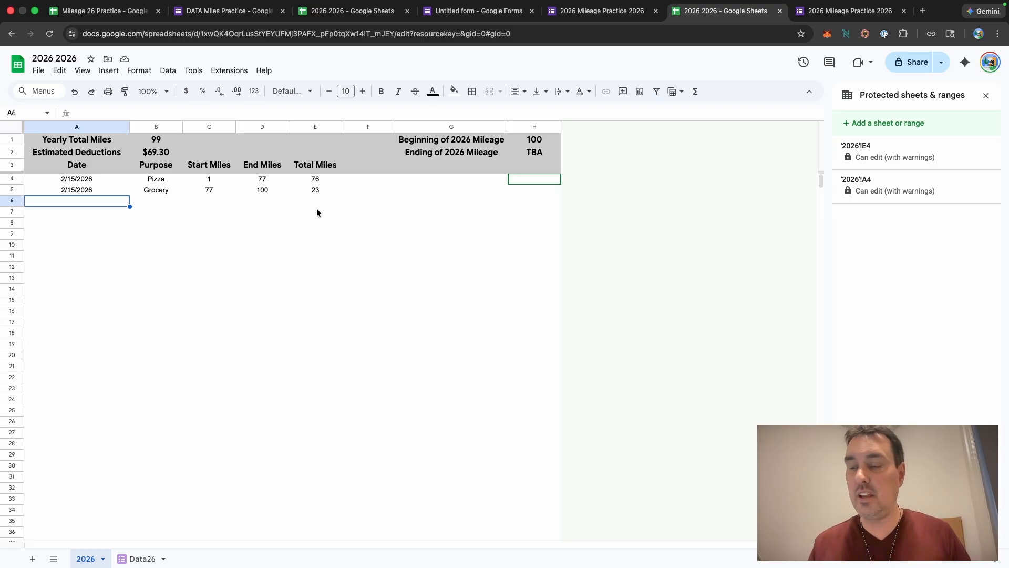
click(312, 127)
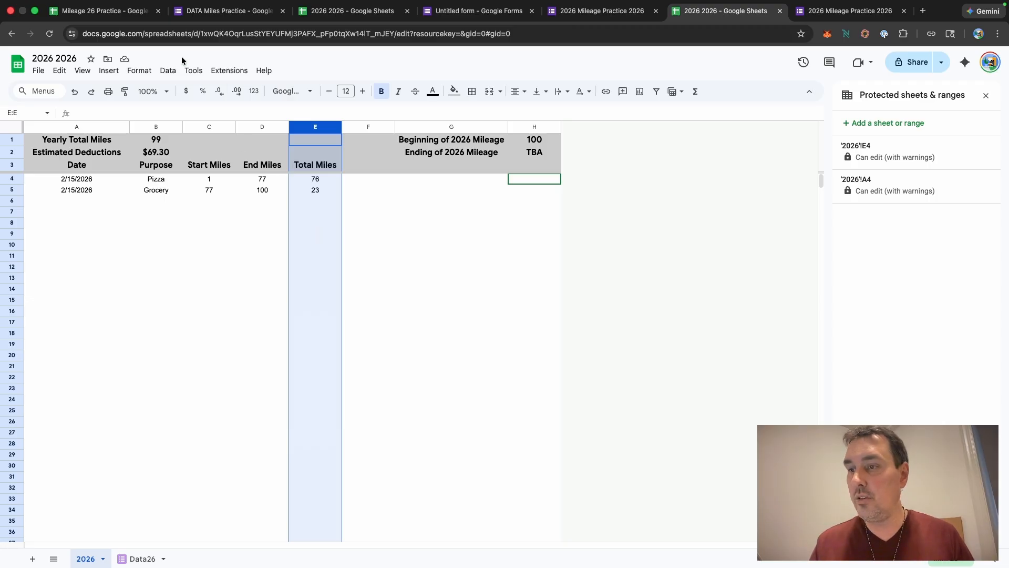
click(139, 71)
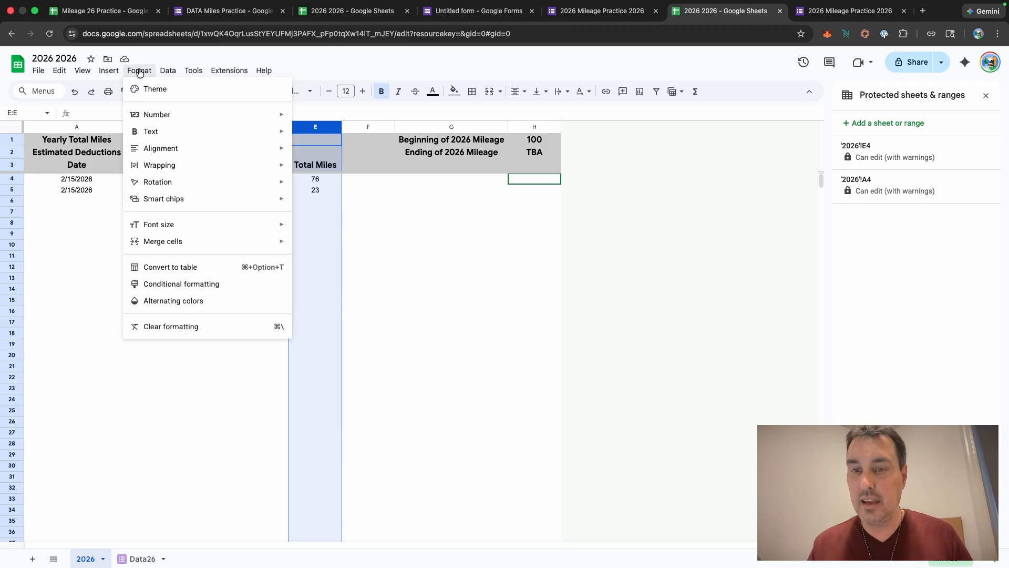
click(181, 284)
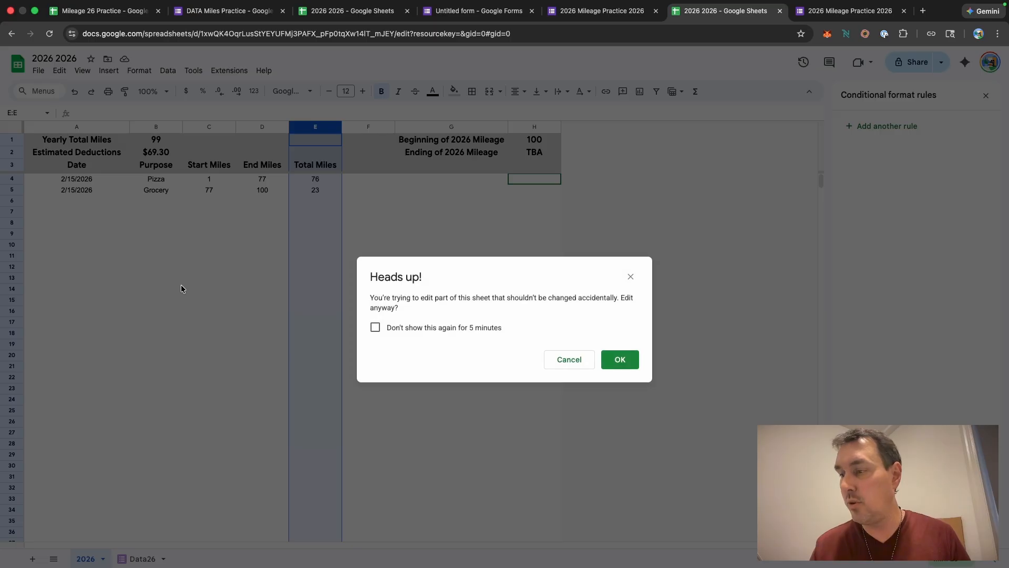
click(620, 360)
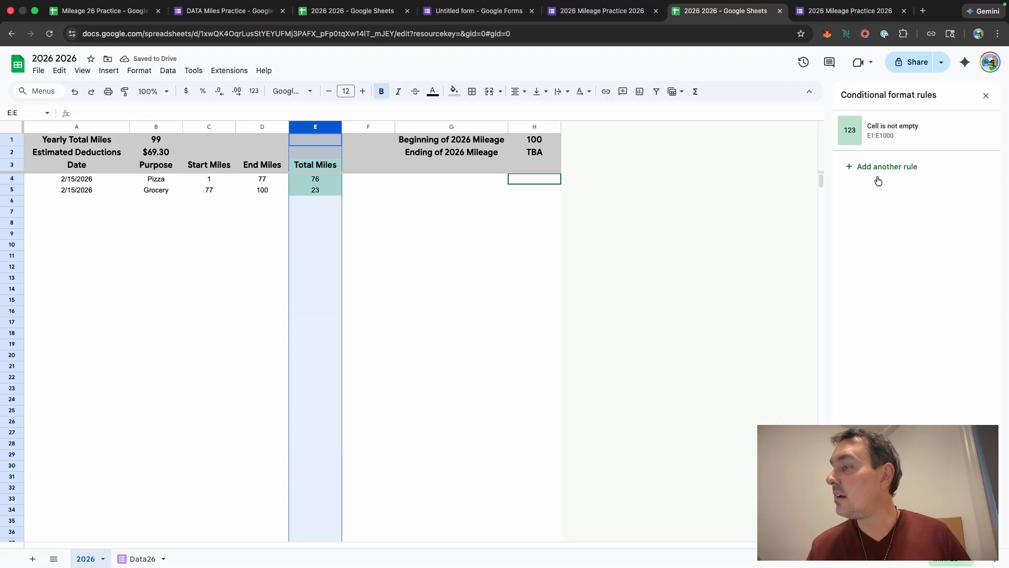
Step: Change the column E conditional formatting rule's condition to less than 0
click(901, 129)
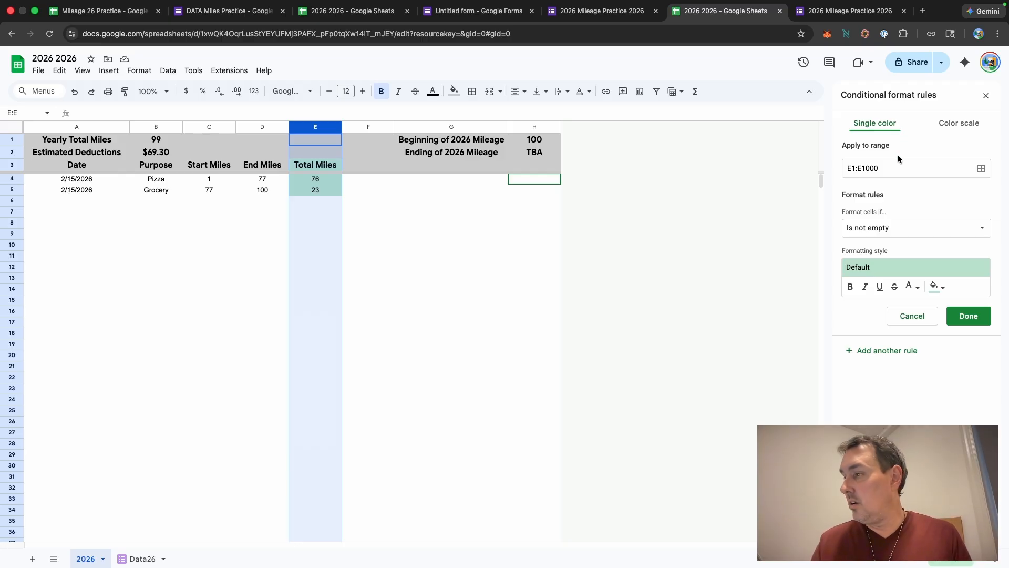
click(985, 229)
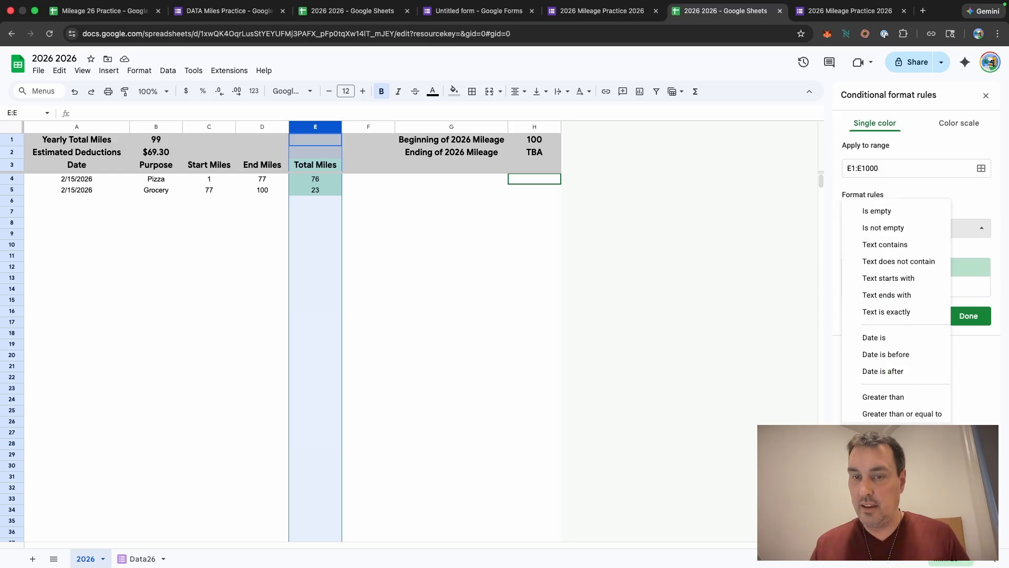
click(883, 430)
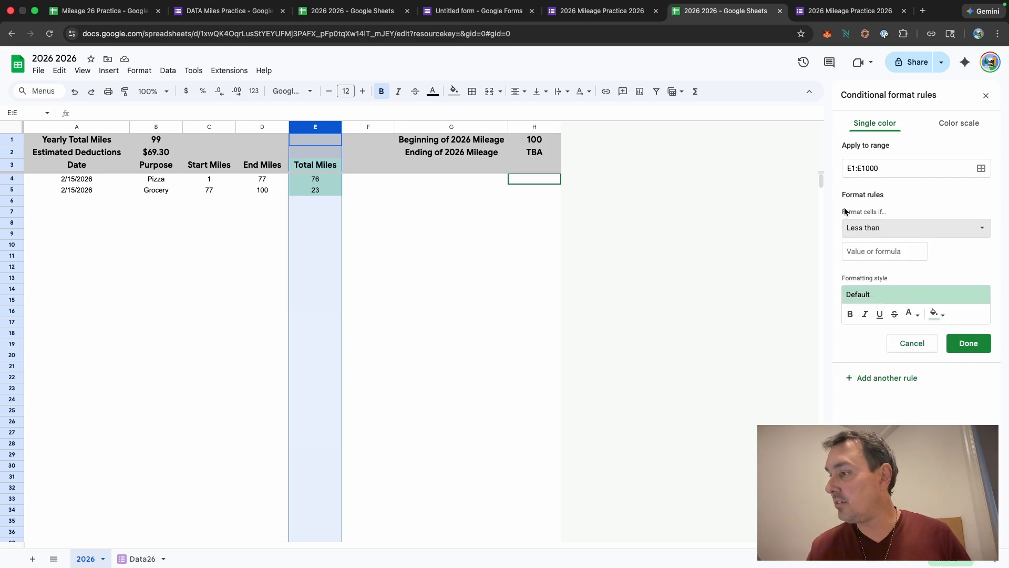
click(873, 252)
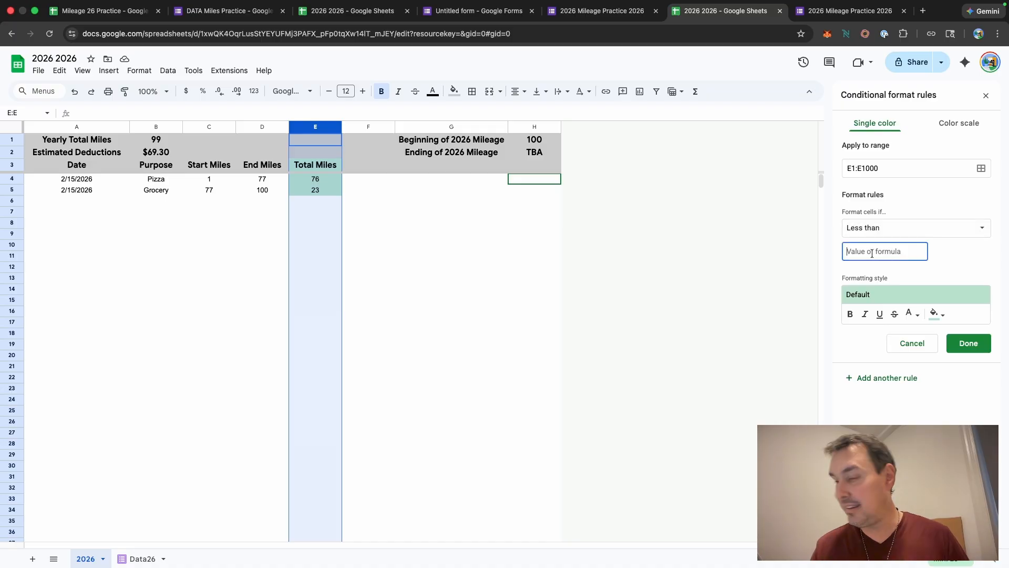
text(0)
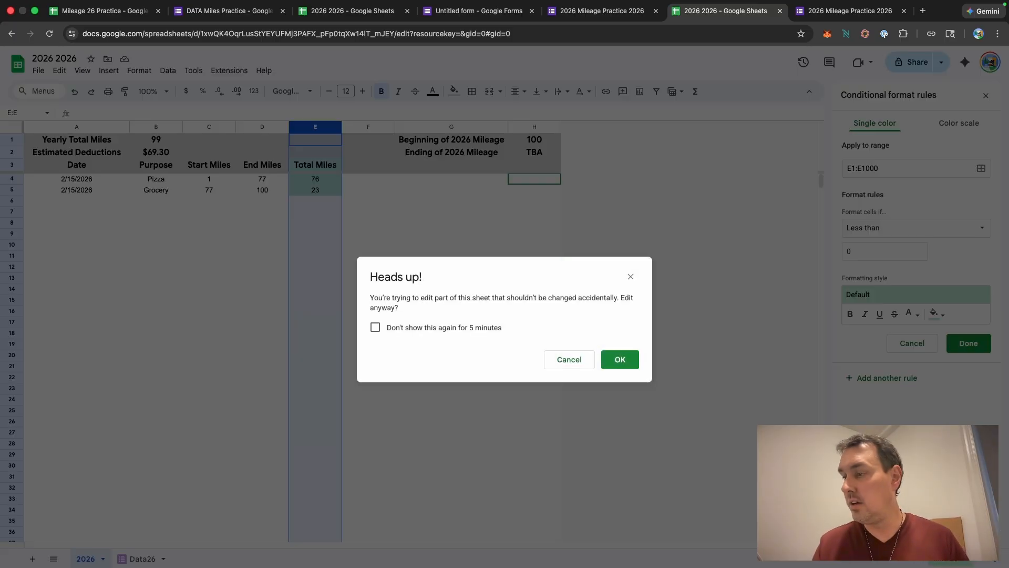
click(623, 360)
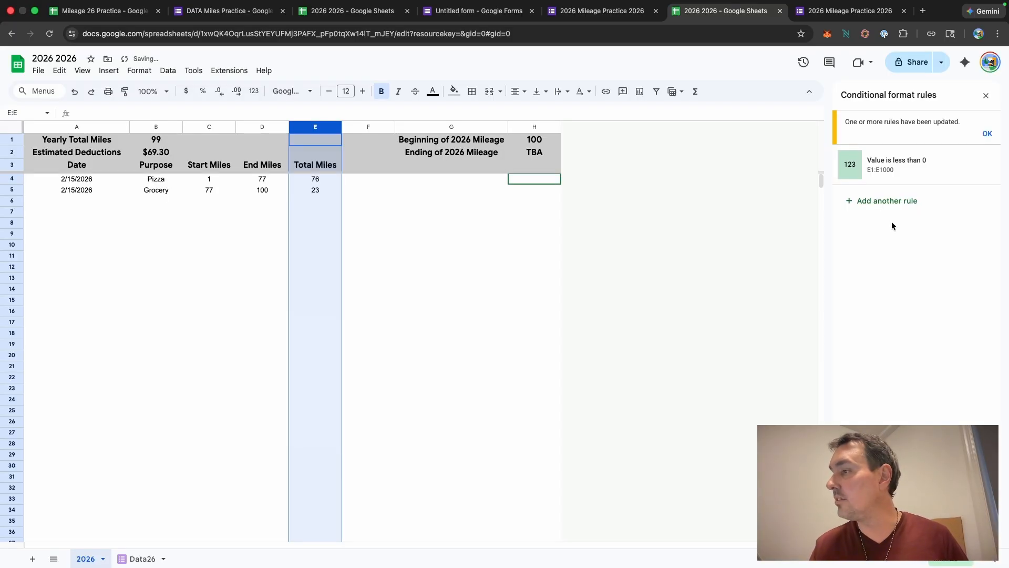
Step: Set the rule's fill colour to red, suppressing the protection warning for 5 minutes, and save the rule
click(894, 168)
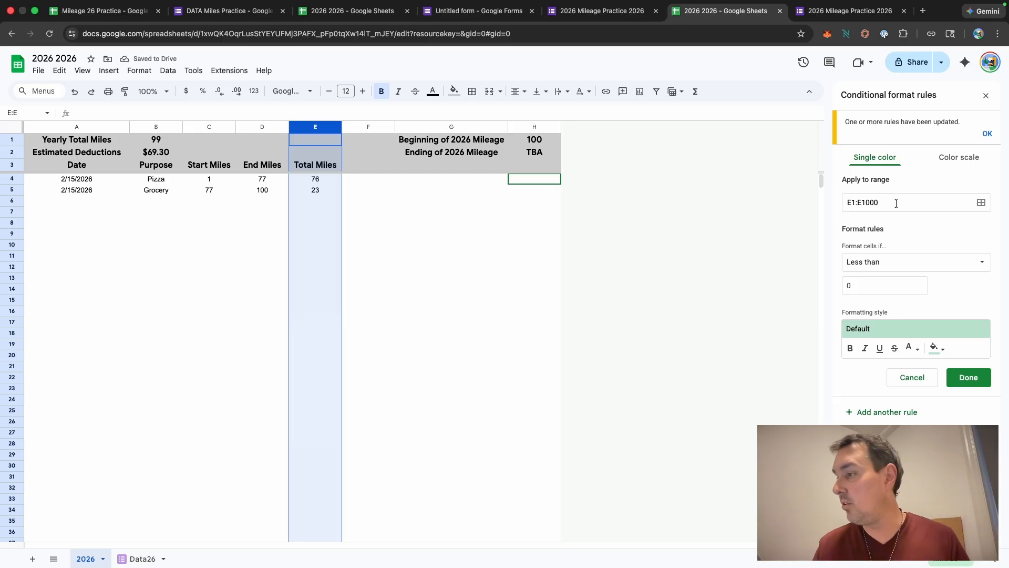
click(937, 348)
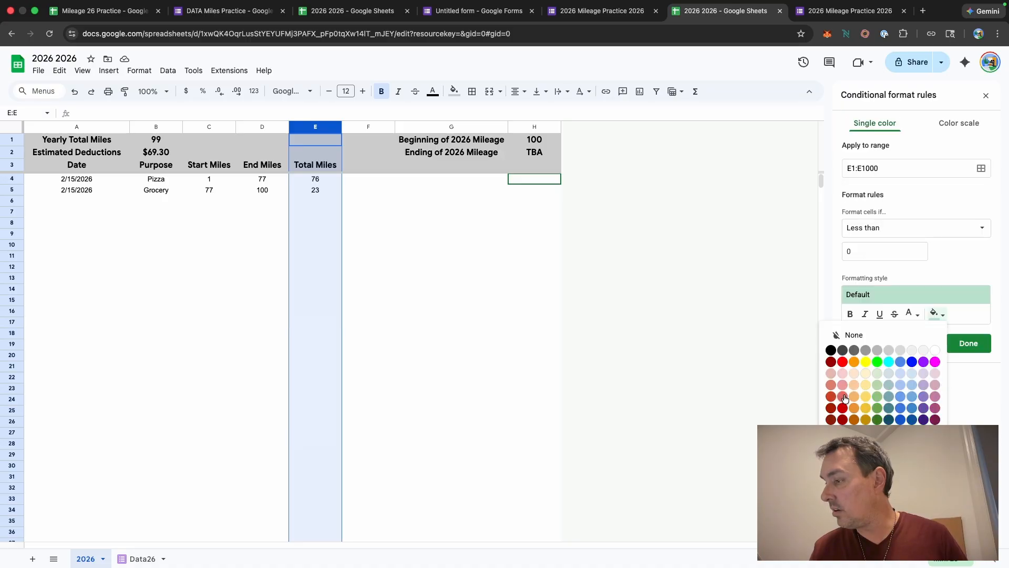
click(842, 362)
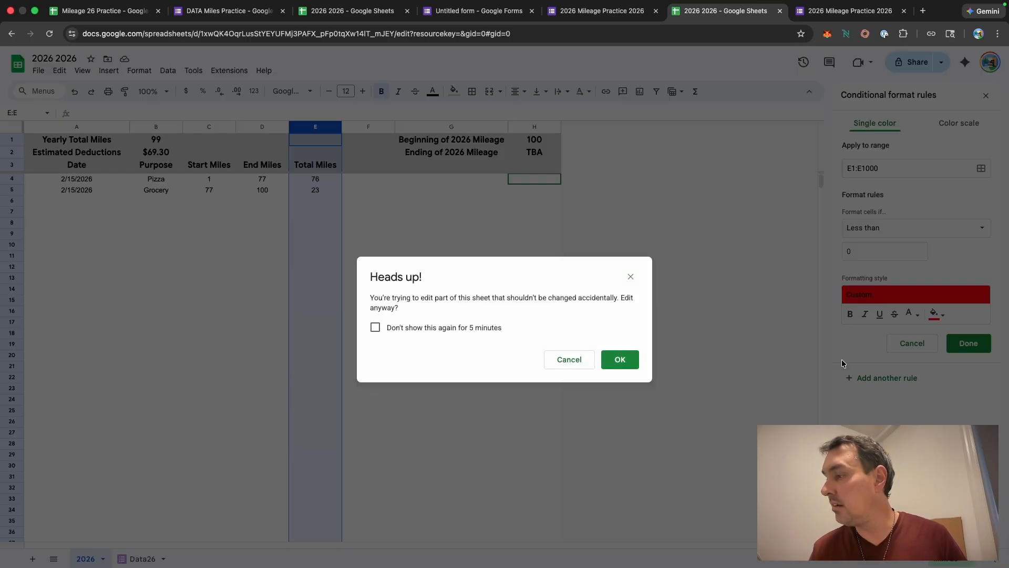
click(376, 328)
click(616, 359)
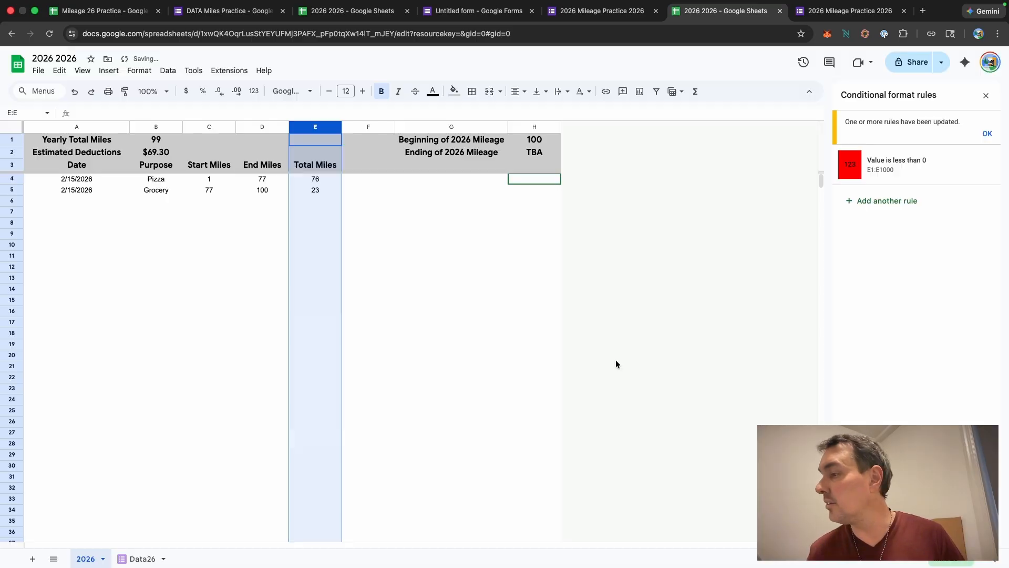
click(902, 163)
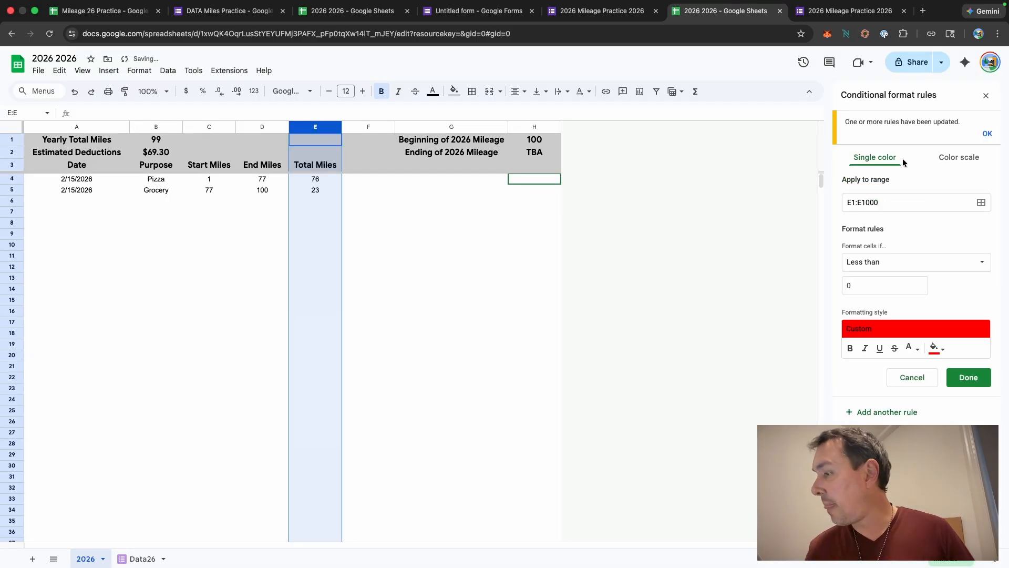
click(935, 349)
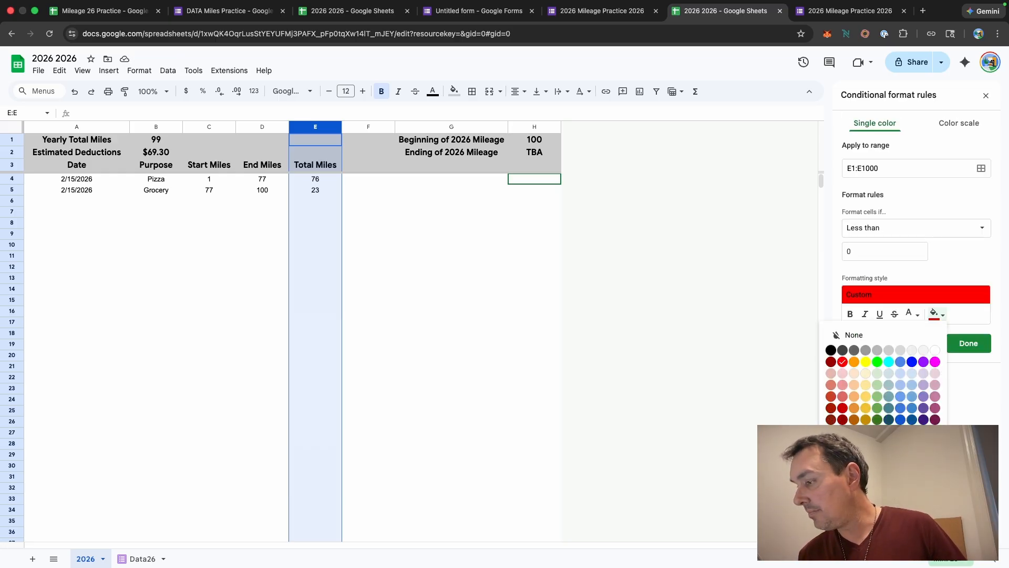
click(944, 314)
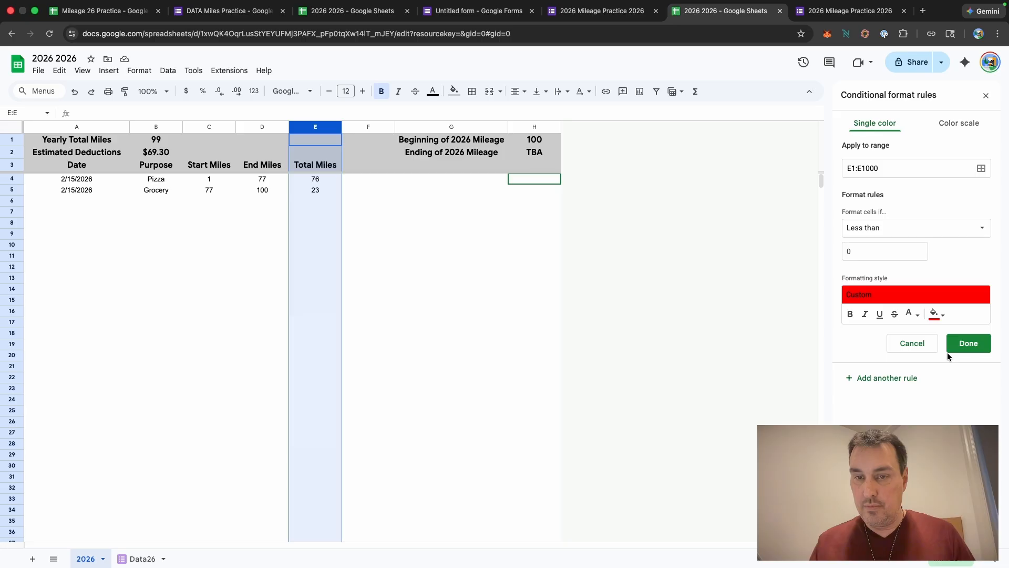
click(976, 344)
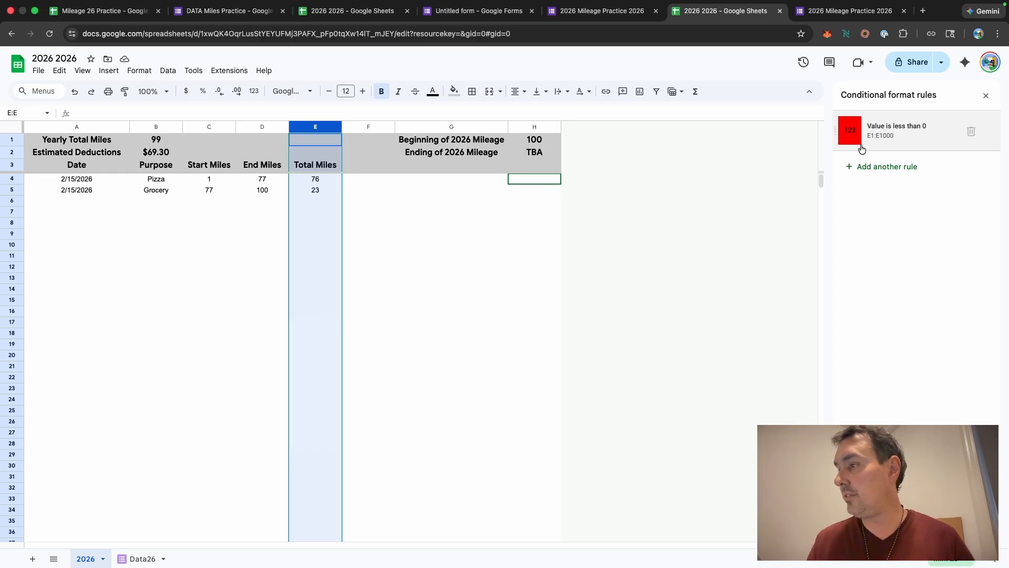
Step: Submit another form response with Purpose Pizza, Start Miles 200 and End Miles 150
click(826, 12)
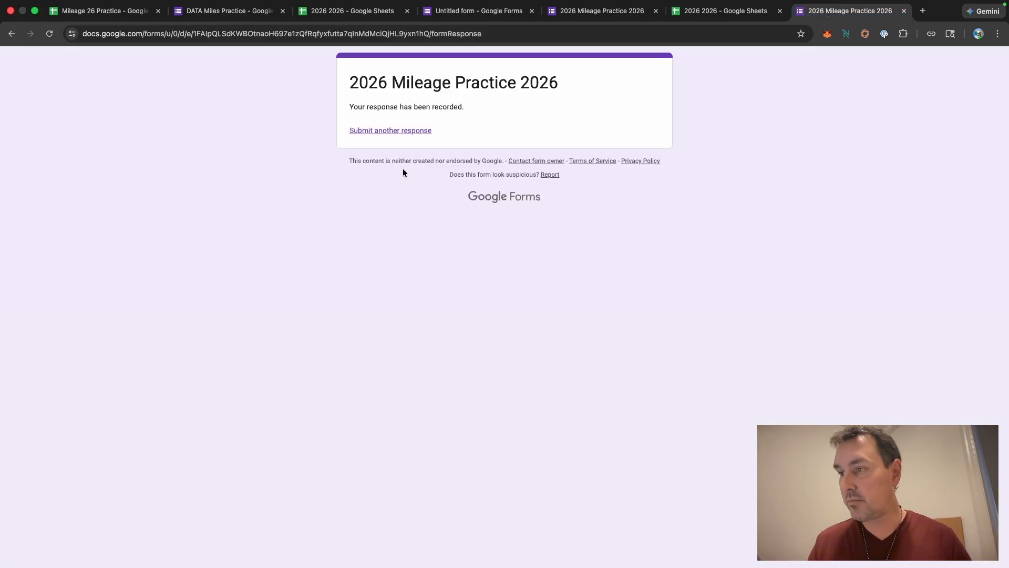
click(380, 131)
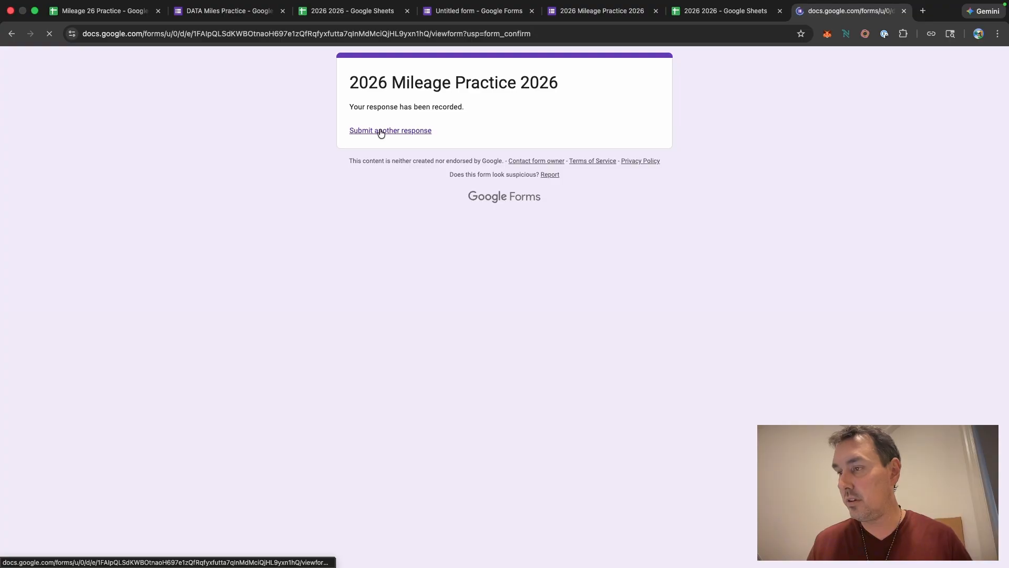
click(407, 197)
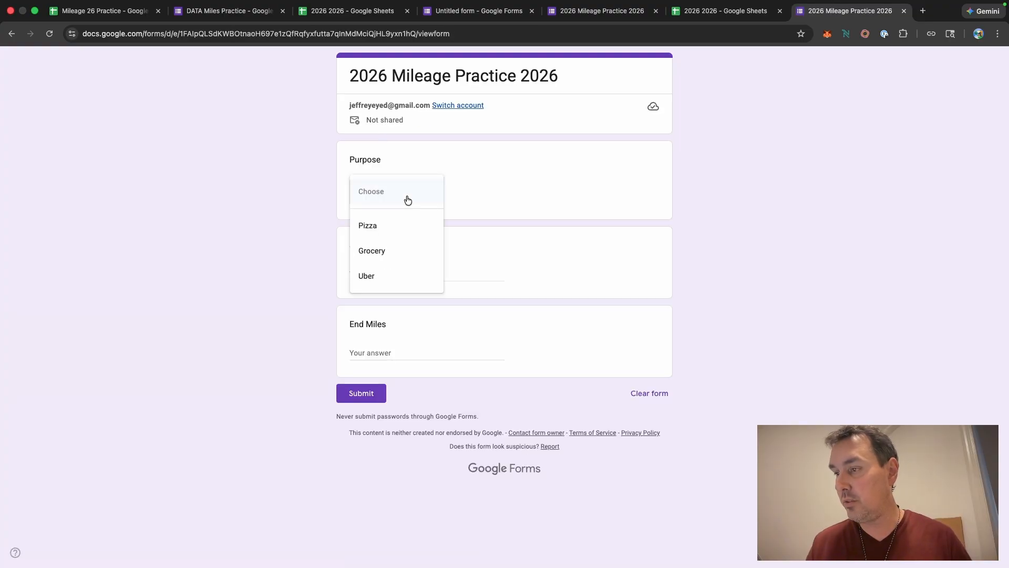
click(380, 227)
click(388, 274)
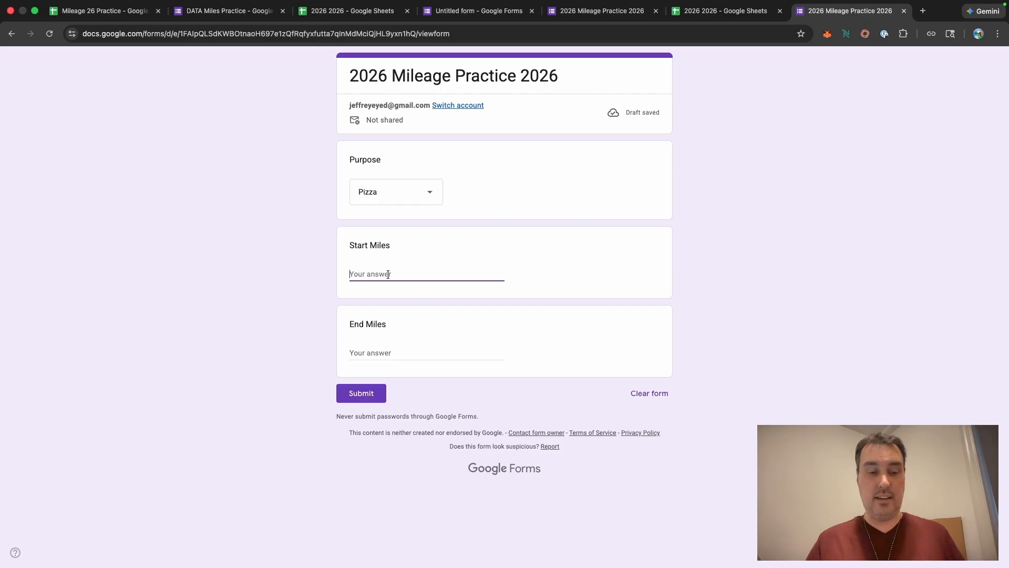
text(100)
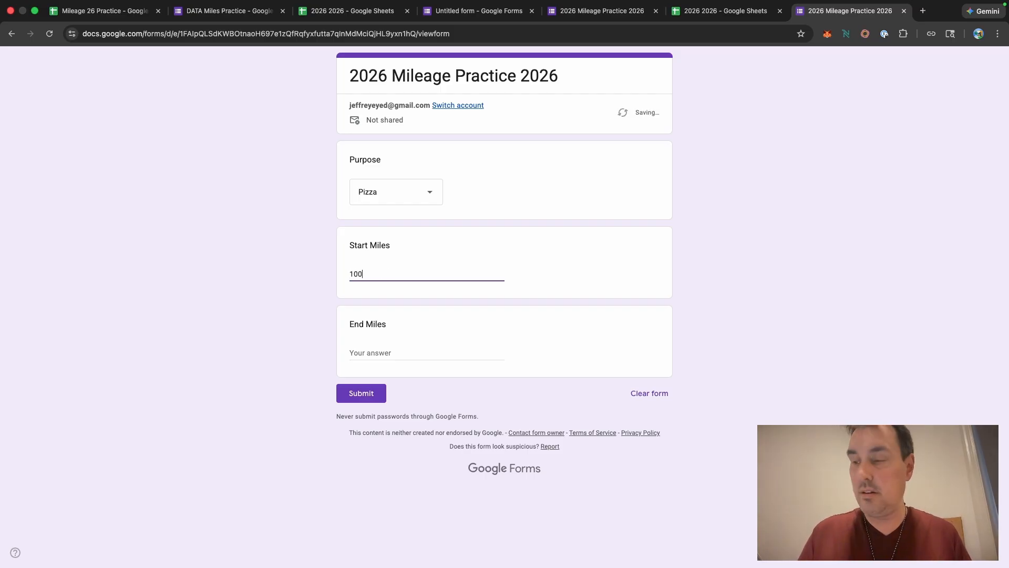
key(BackSpace)
key(BackSpace)
key(BackSpace)
text(200)
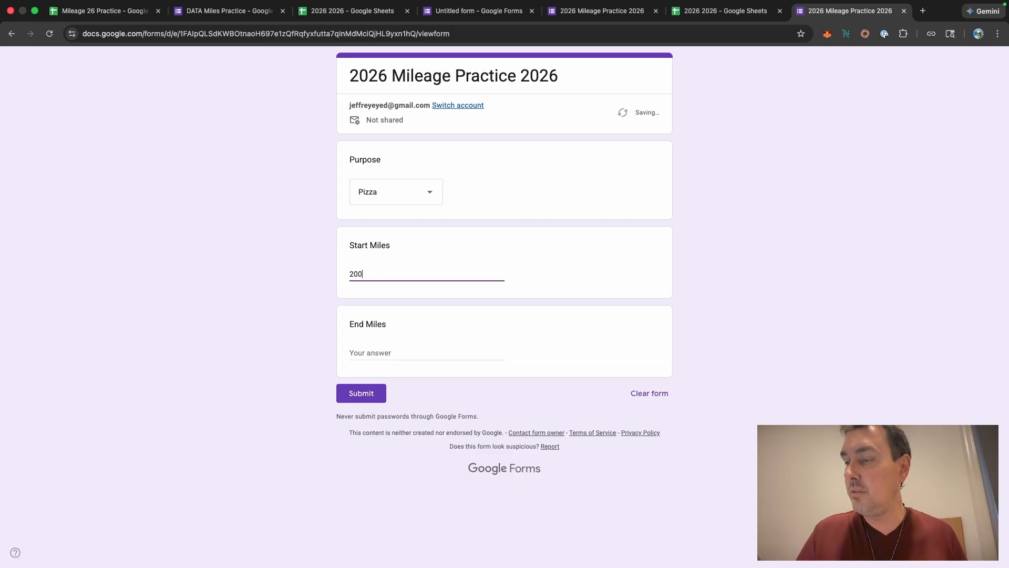
click(374, 353)
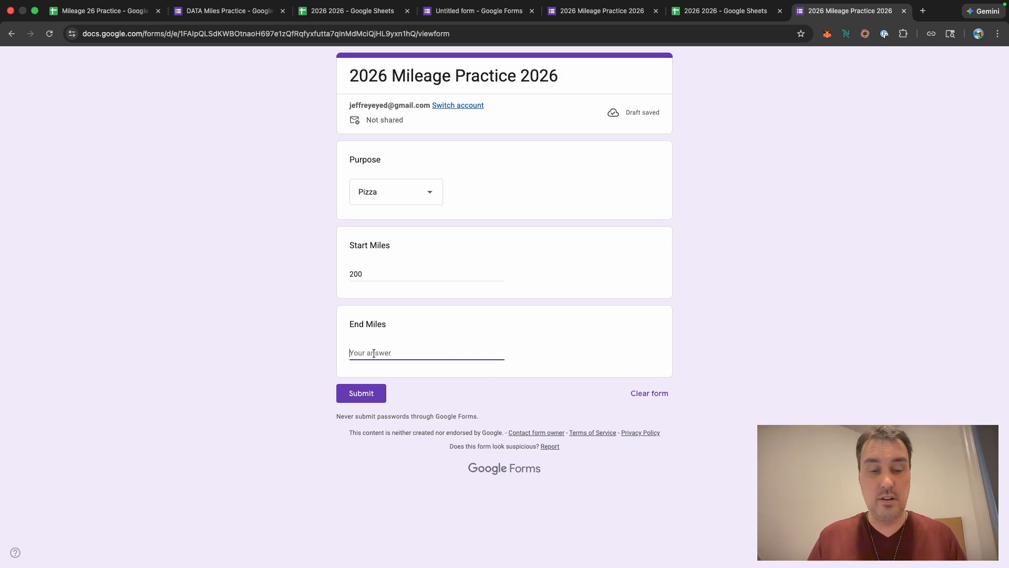
text(150)
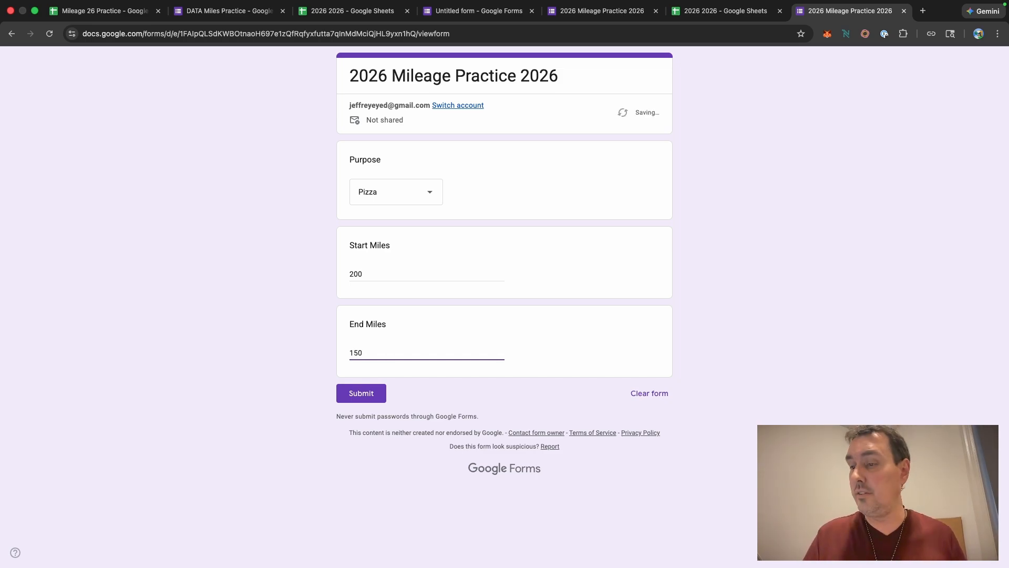
click(373, 393)
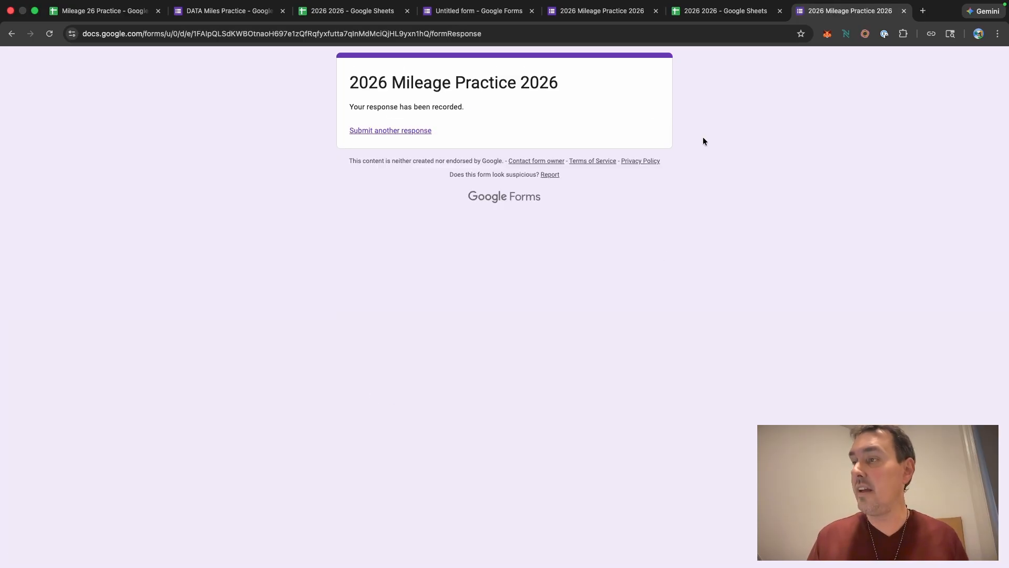
Step: Change the latest Pizza response's Start Miles on the Data26 sheet to 100
click(698, 13)
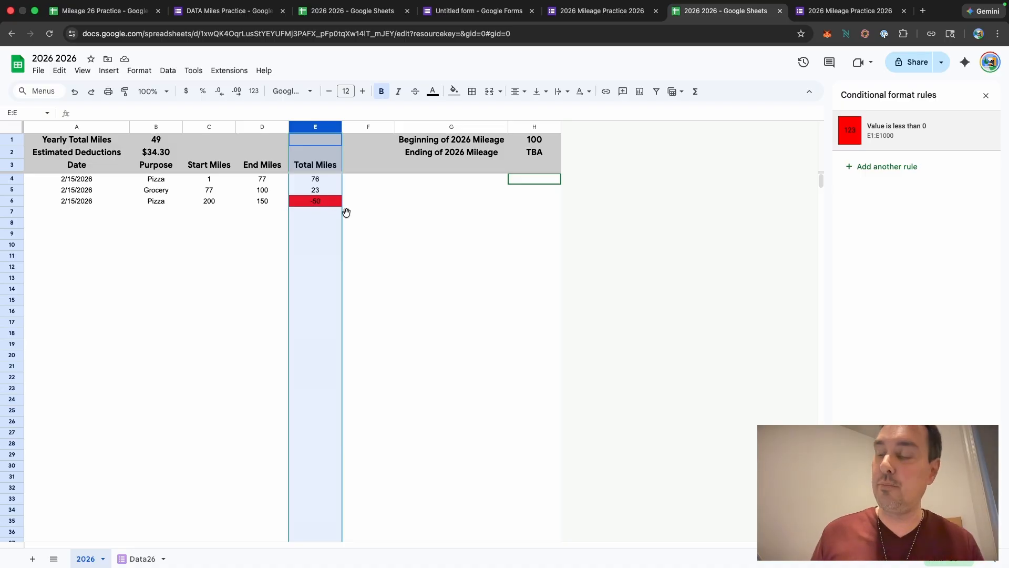
click(433, 223)
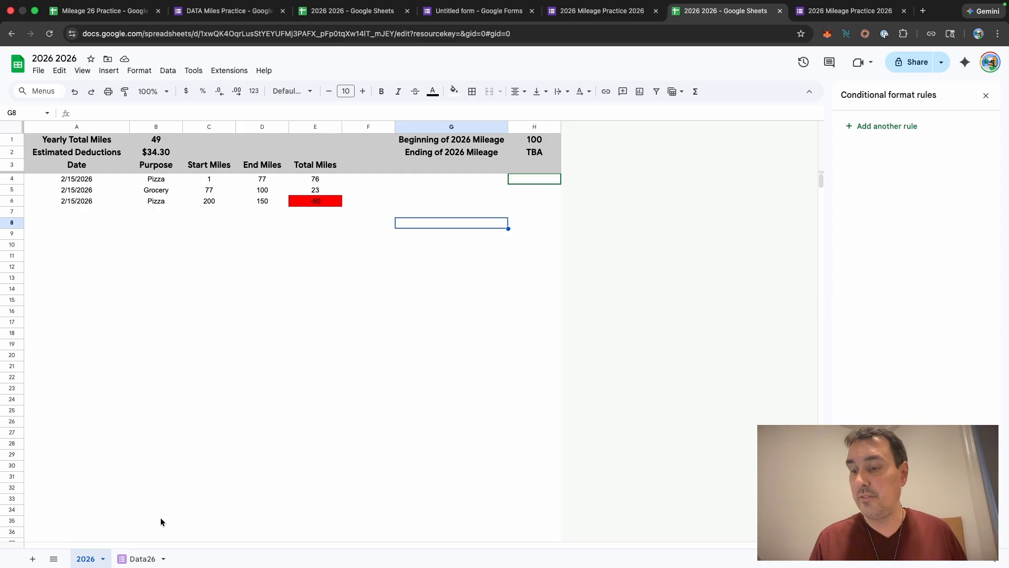
click(128, 559)
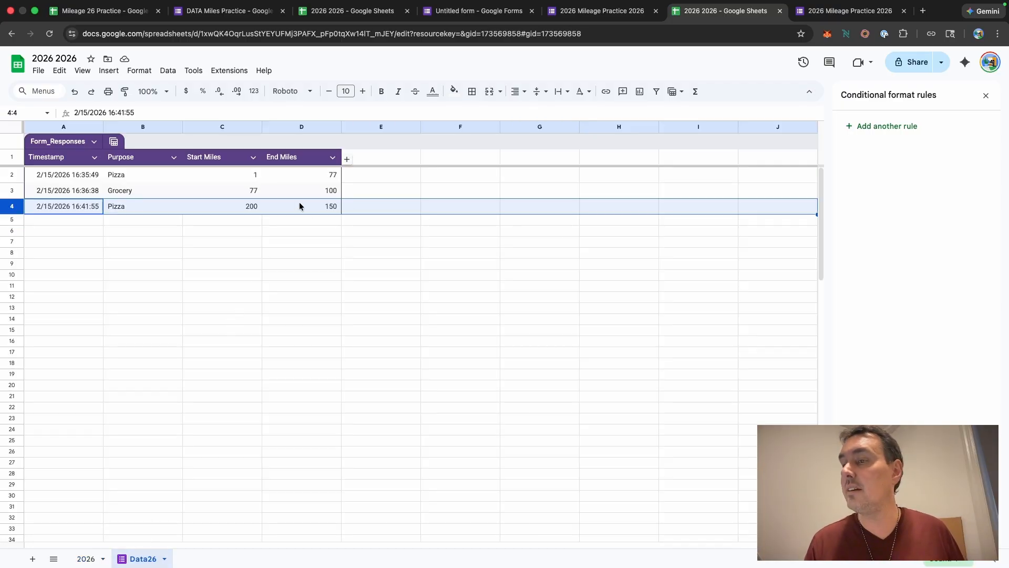
click(247, 207)
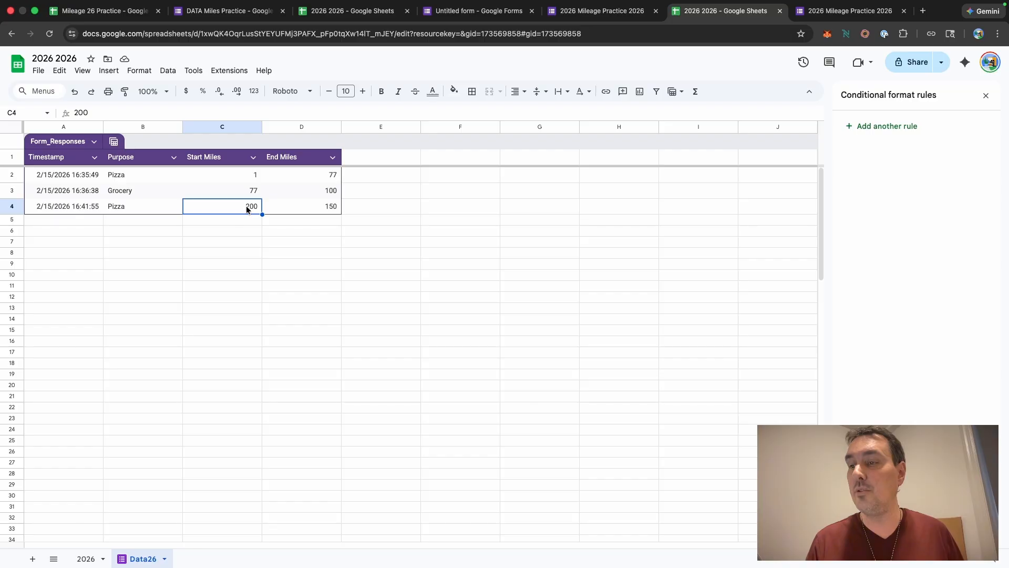
double_click(247, 208)
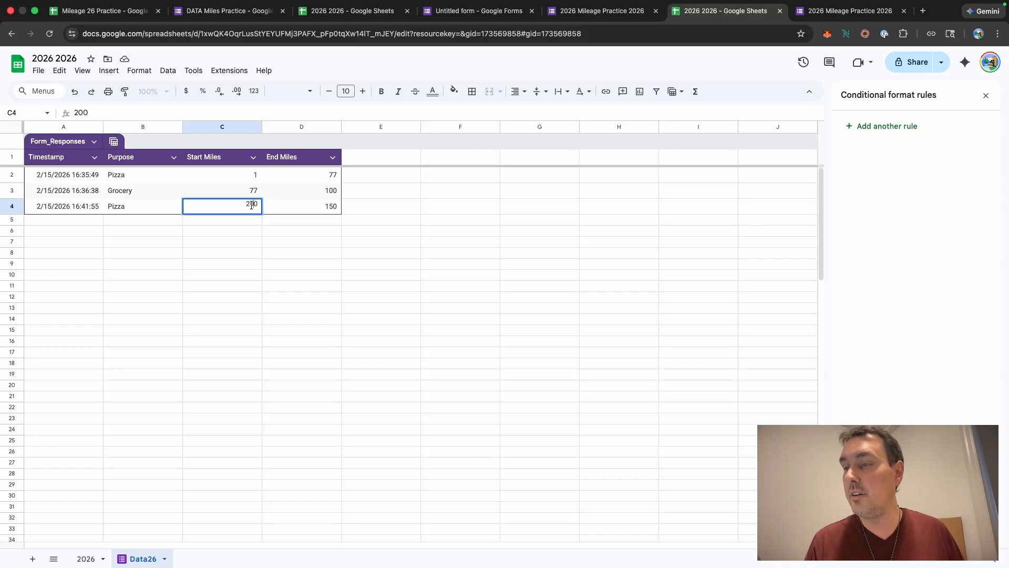
key(BackSpace)
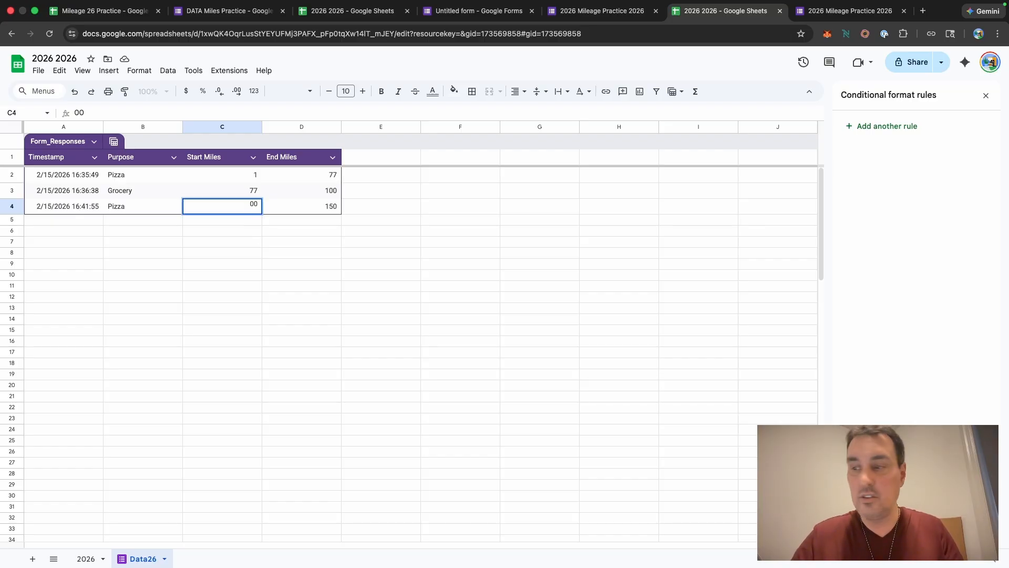
text(1)
click(471, 266)
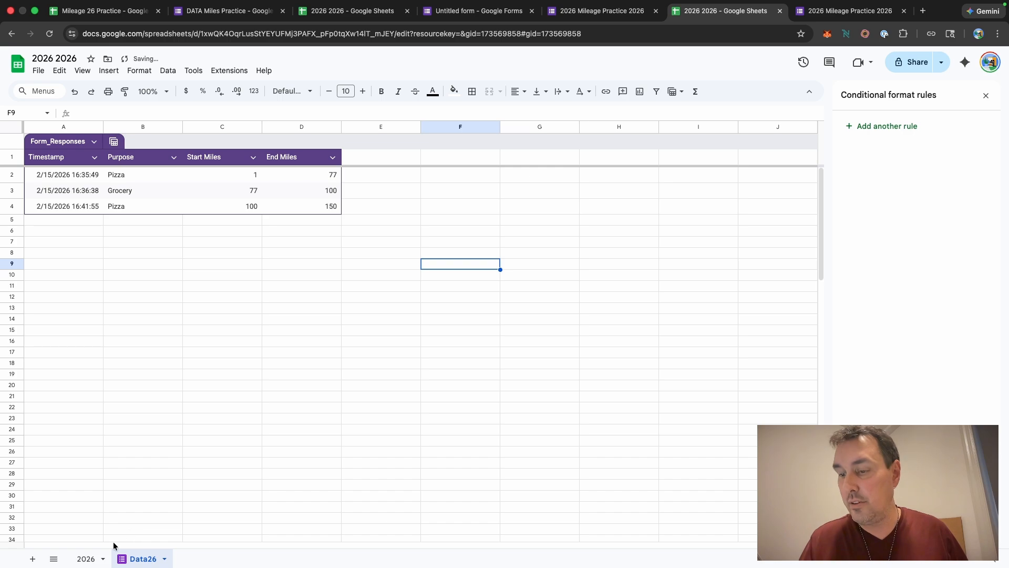
Step: Apply alternating colors with a header style to the range A3:H1000 on the 2026 sheet
click(84, 558)
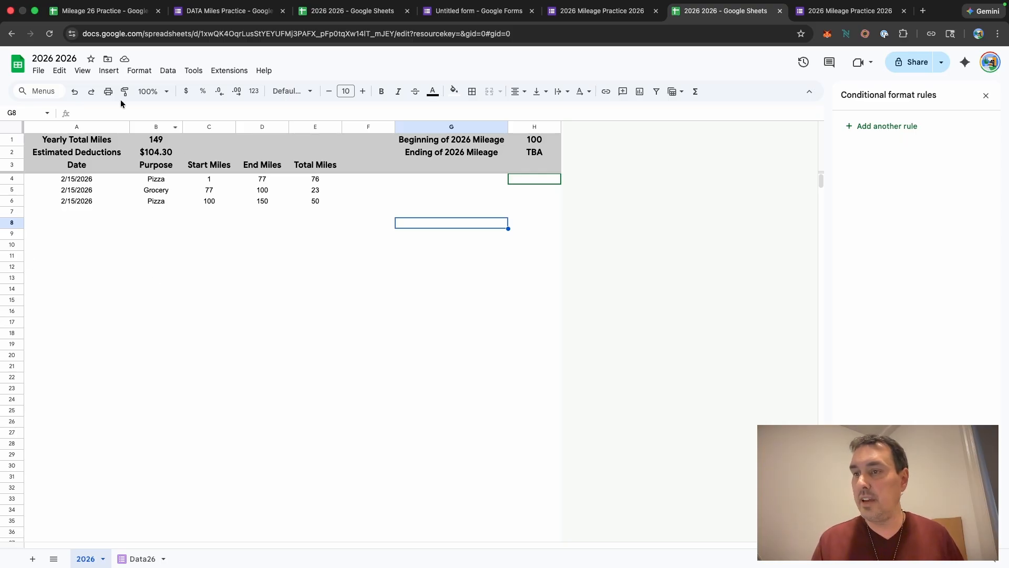
click(83, 71)
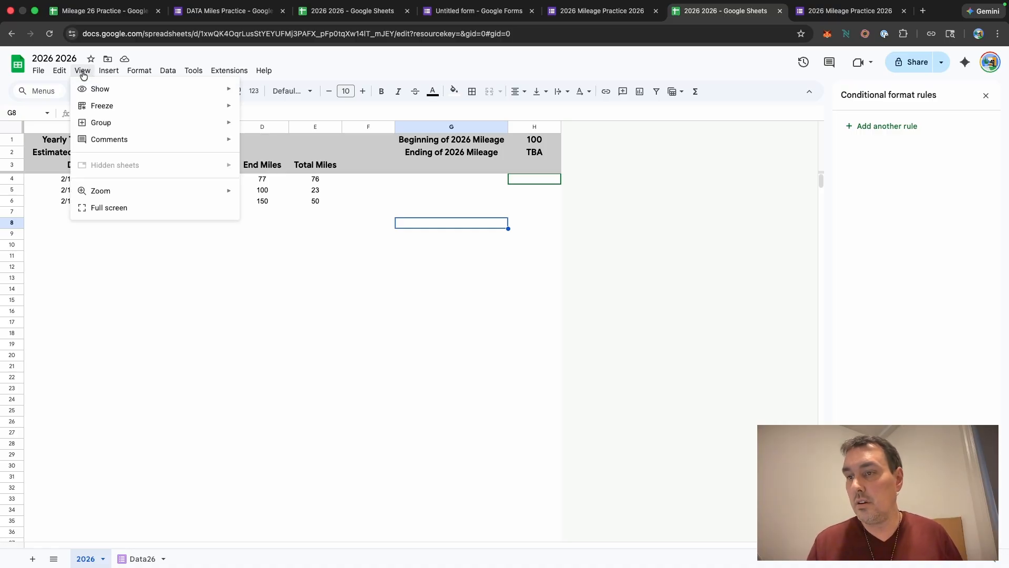
mouse_move(105, 74)
mouse_move(136, 73)
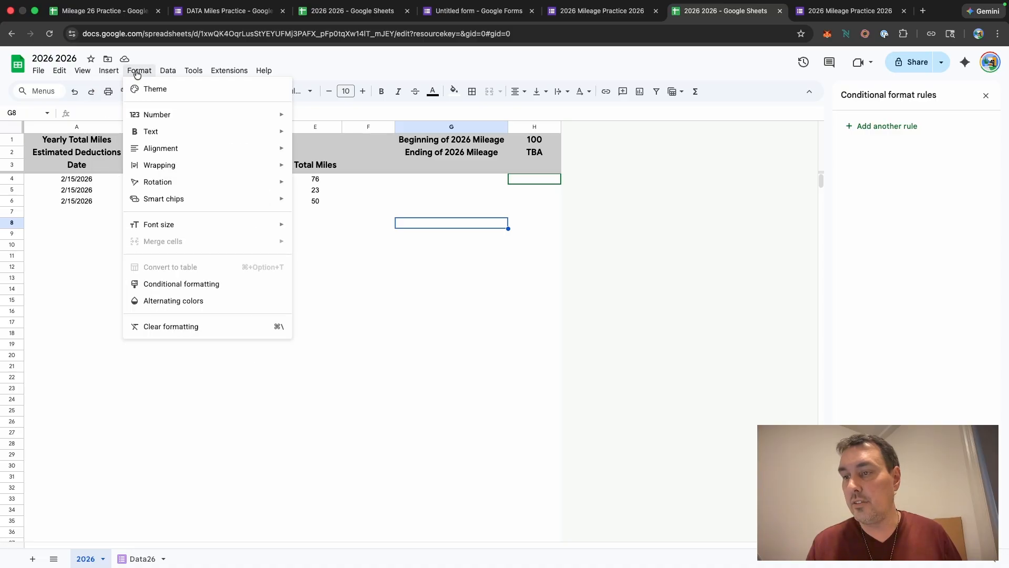
click(170, 302)
click(534, 278)
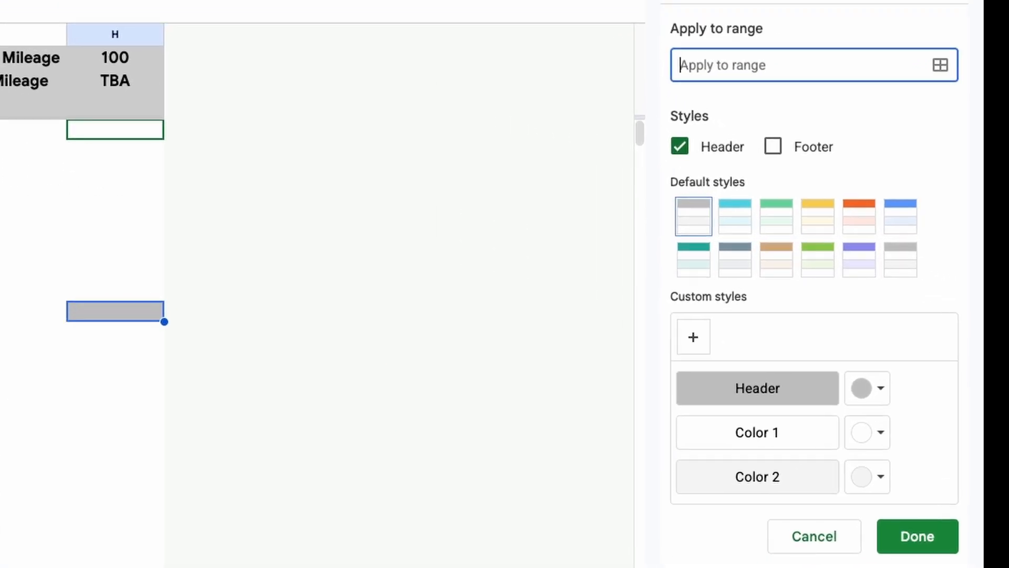
text(a3:)
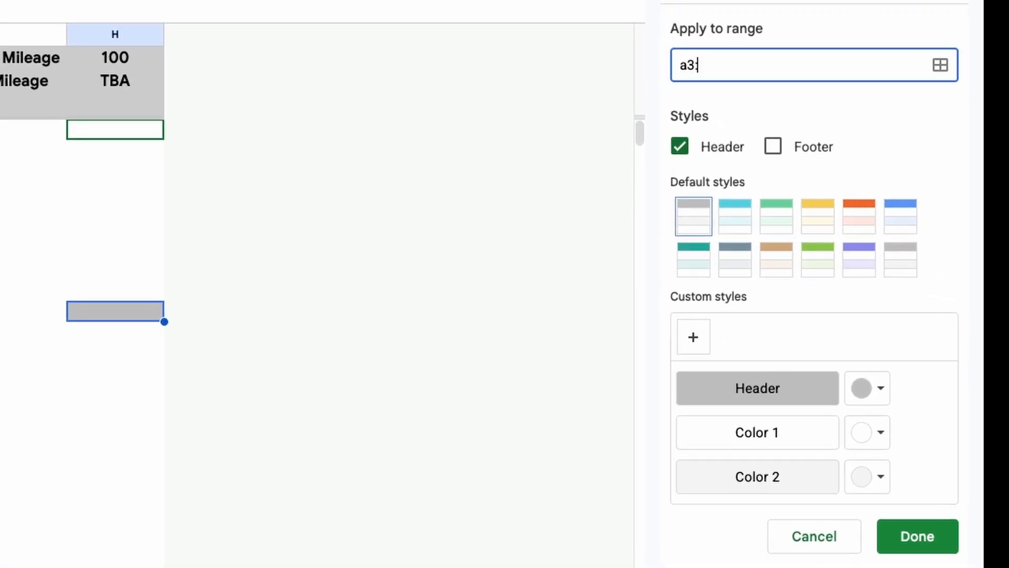
key(BackSpace)
key(BackSpace)
key(BackSpace)
text(A3:)
text(H1000)
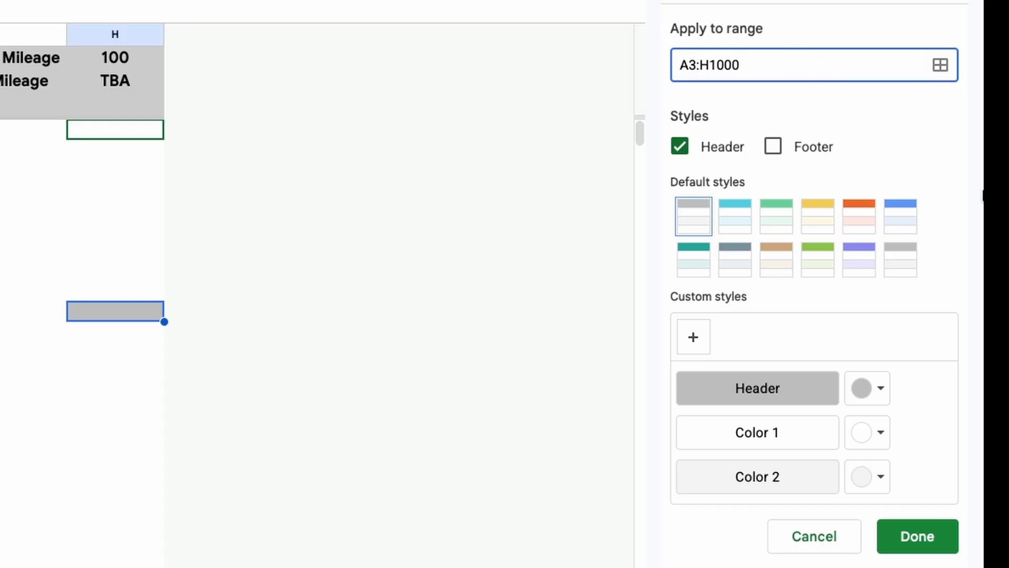
click(934, 534)
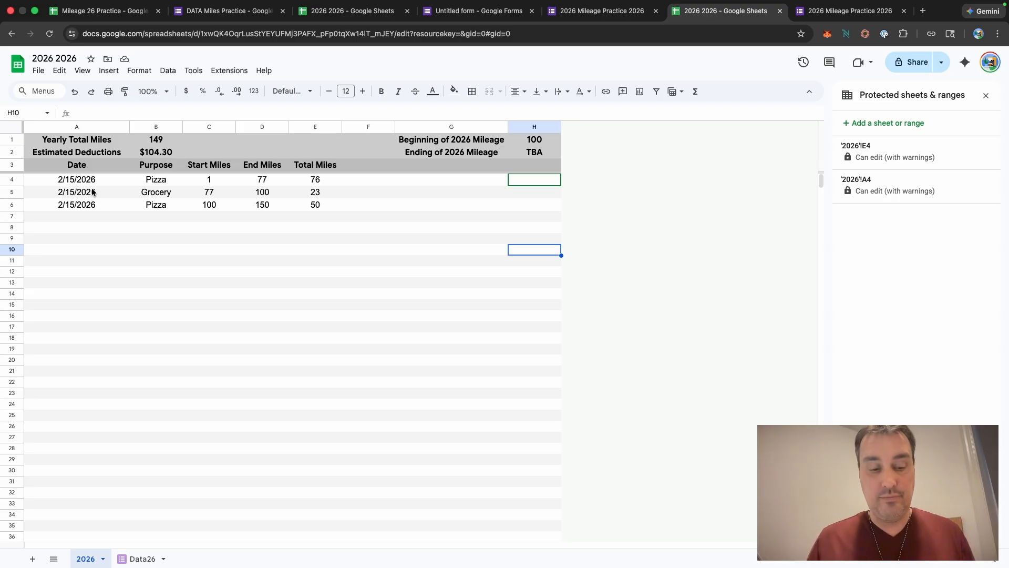
Step: Group the data rows 4 to 6 on the 2026 sheet, accepting the protection warning
click(11, 180)
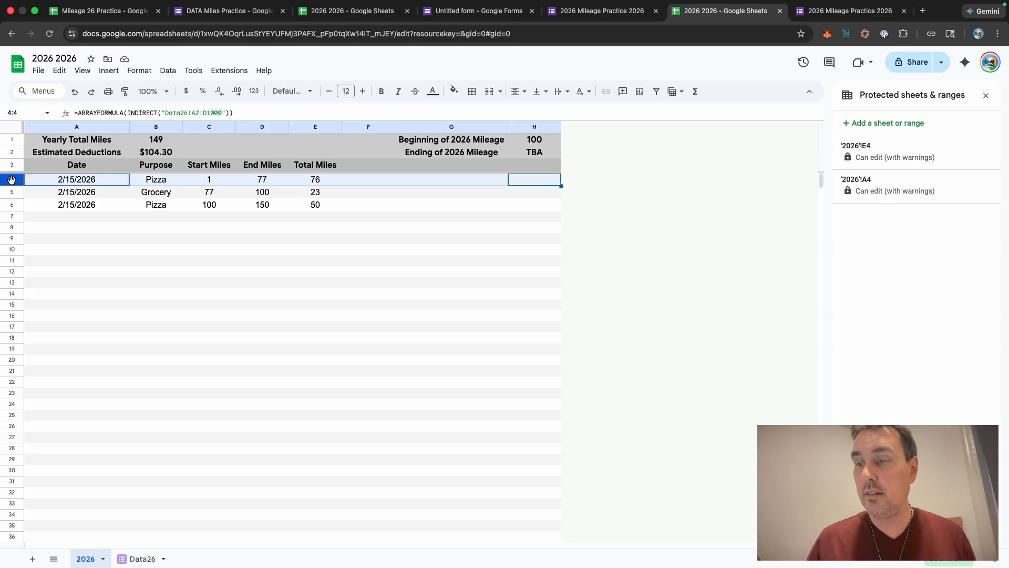
shift+click(14, 204)
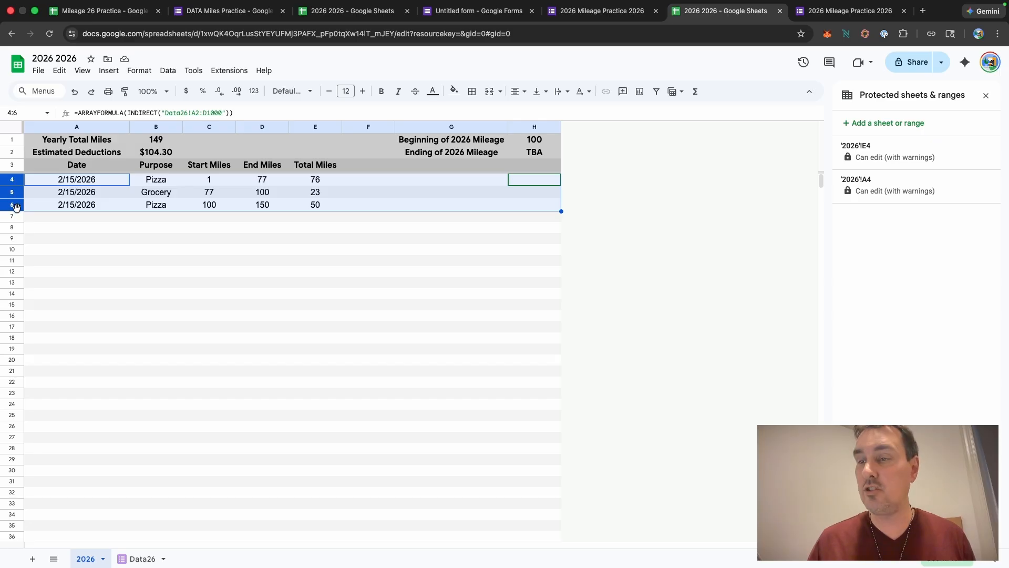
click(83, 71)
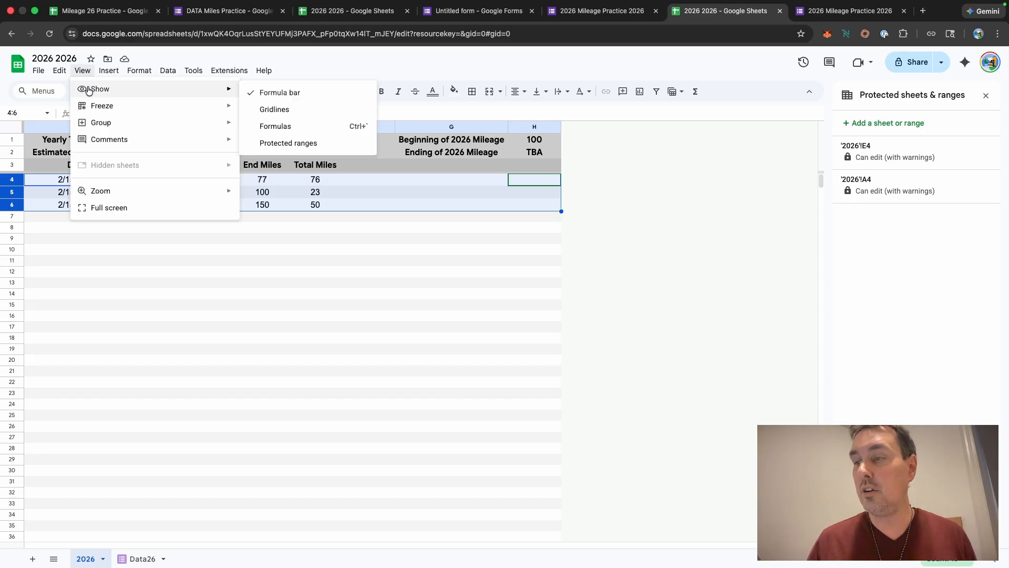
mouse_move(88, 103)
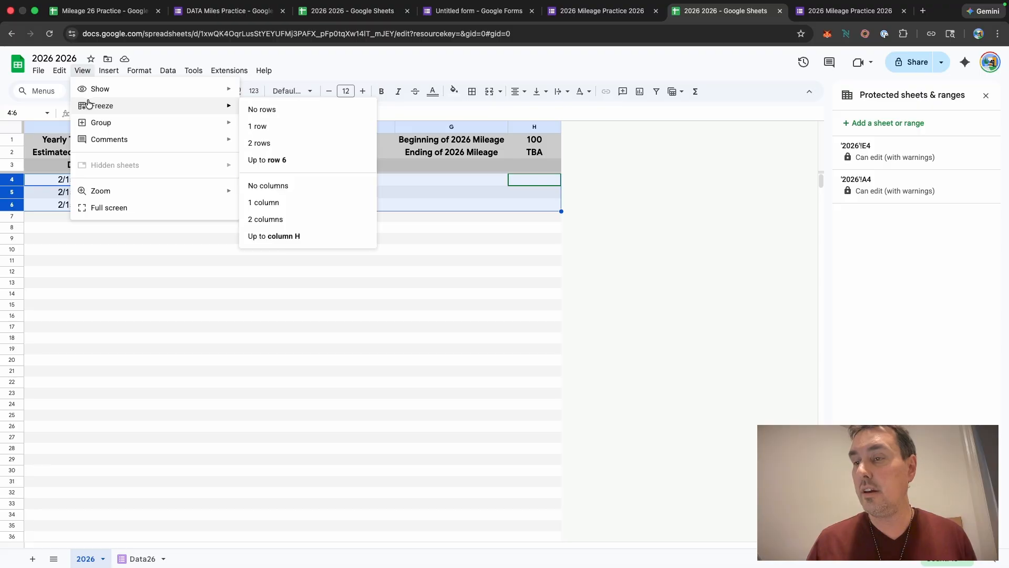
mouse_move(88, 123)
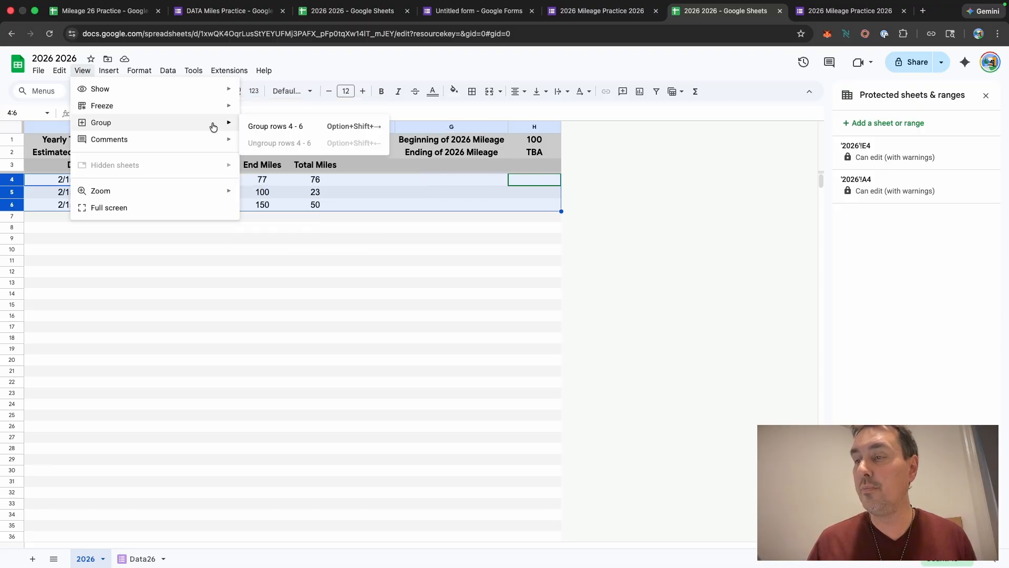
click(302, 131)
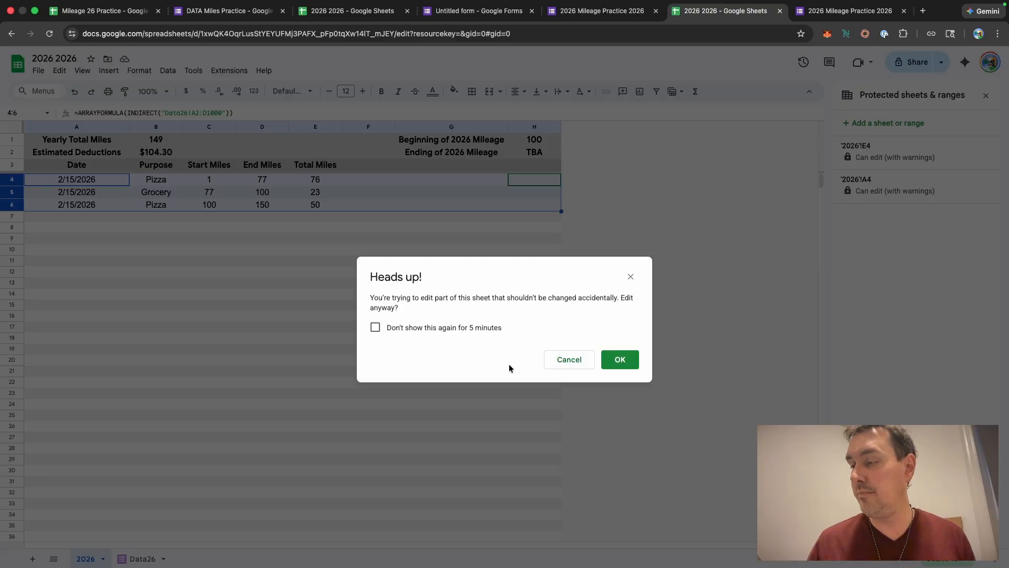
click(623, 361)
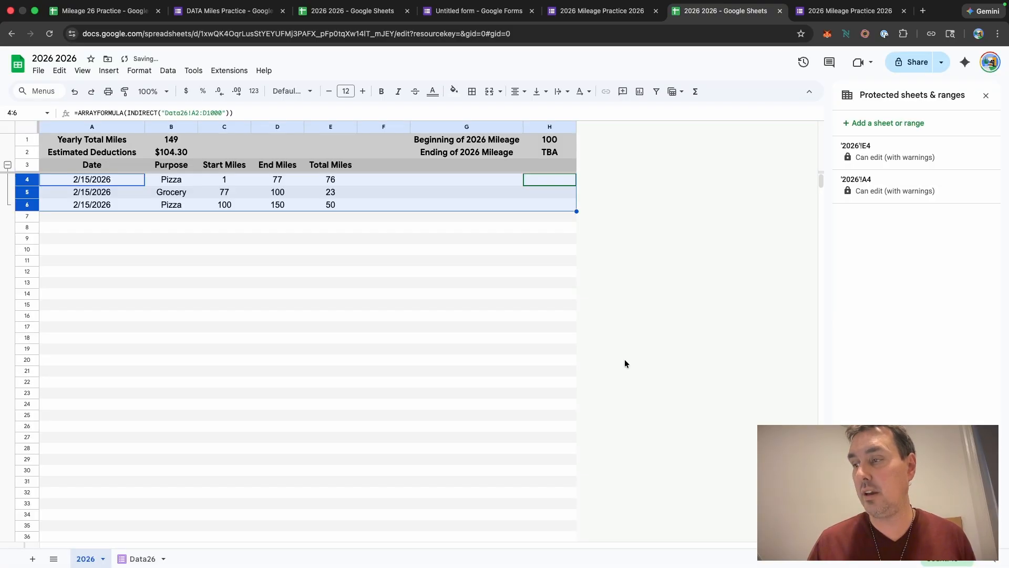
Step: Collapse the grouped rows 4 to 6 and expand them again, accepting the protection warnings
click(8, 166)
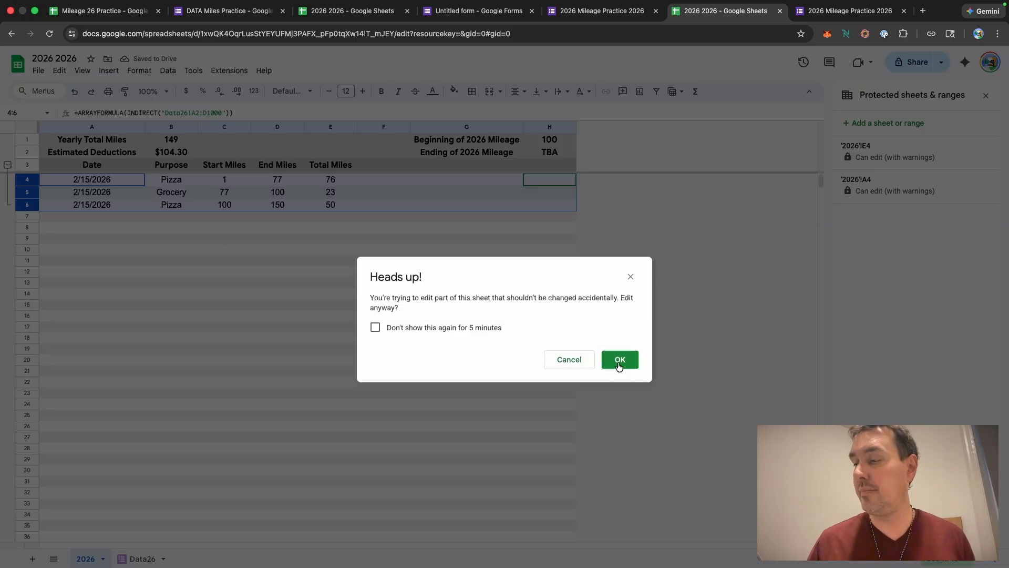
click(619, 360)
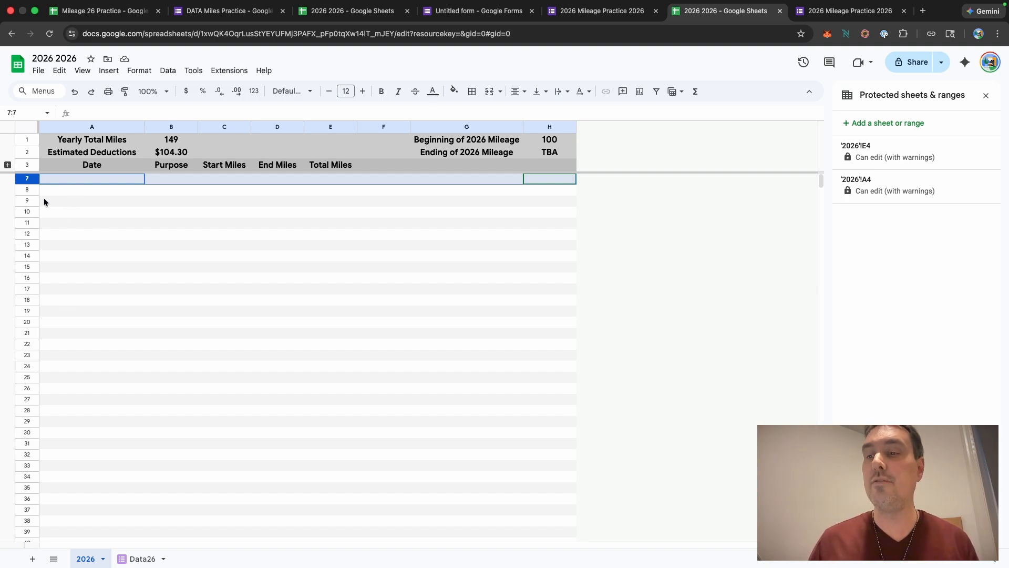
click(7, 166)
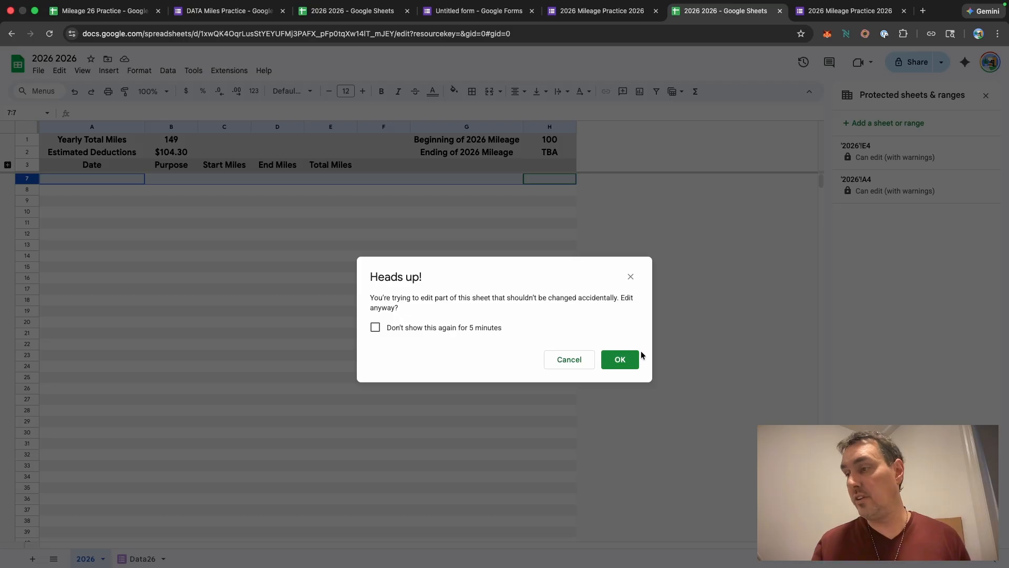
click(619, 359)
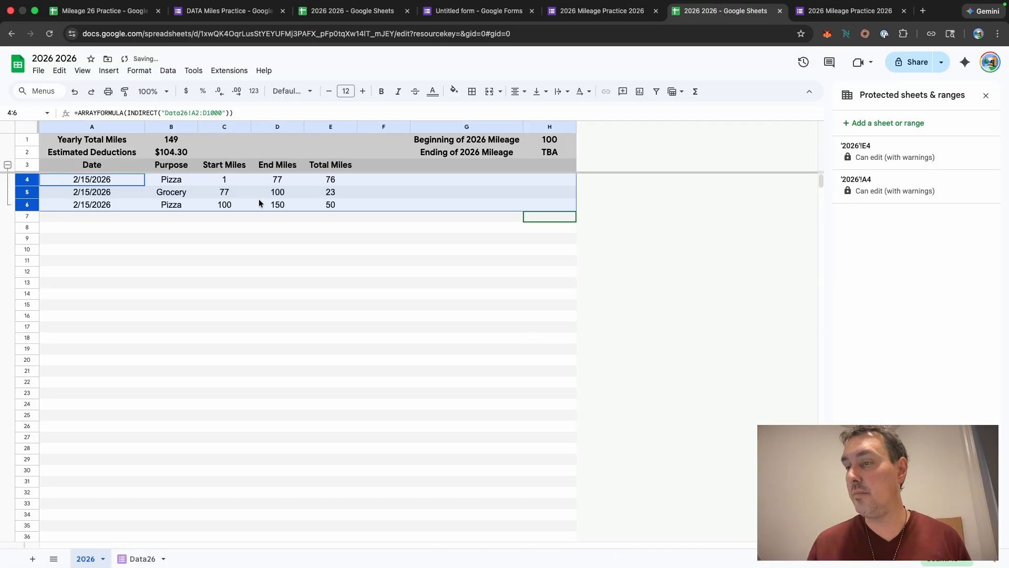
click(651, 235)
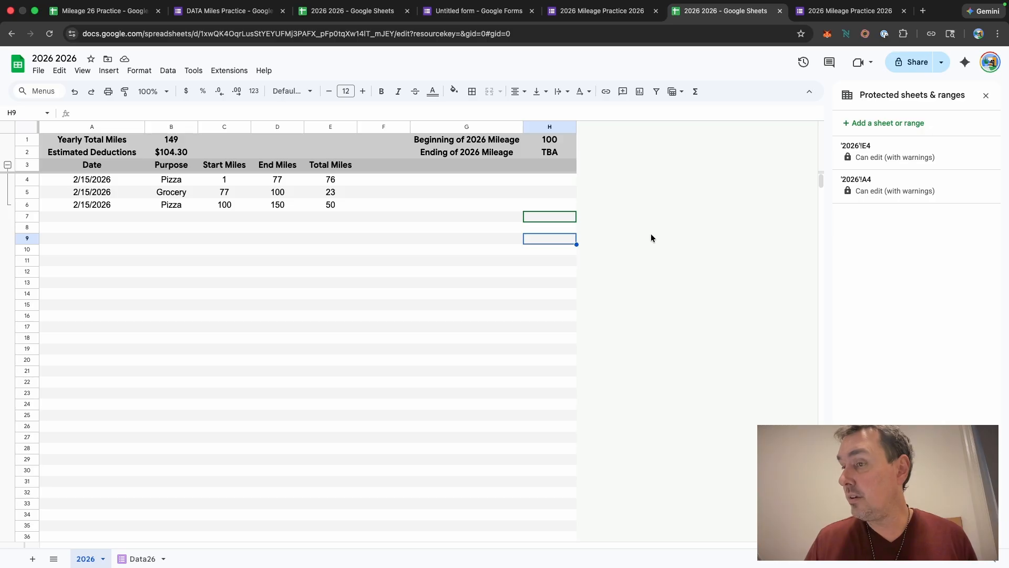
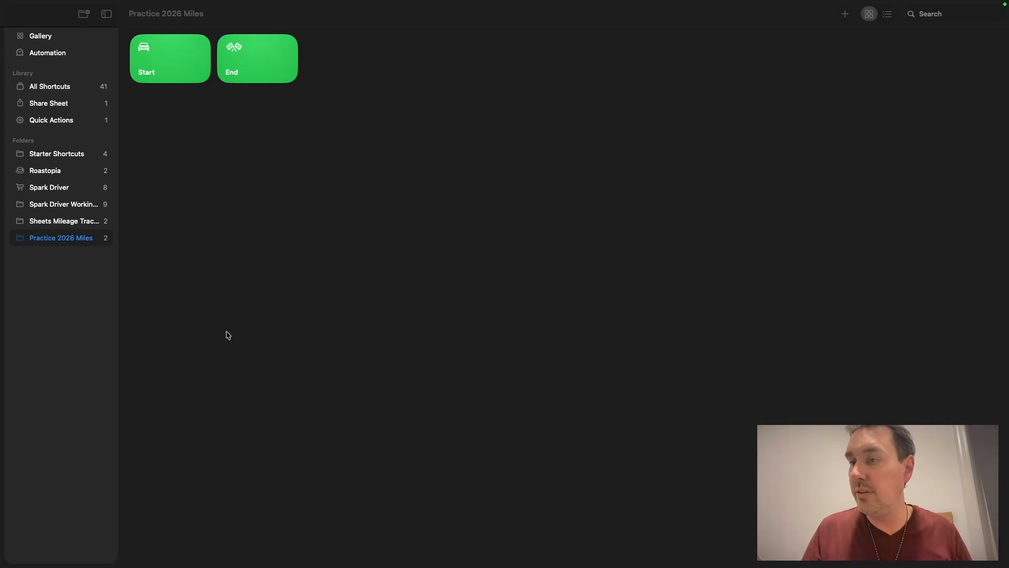
Step: Create a new shortcuts folder named "2026 2026"
click(55, 326)
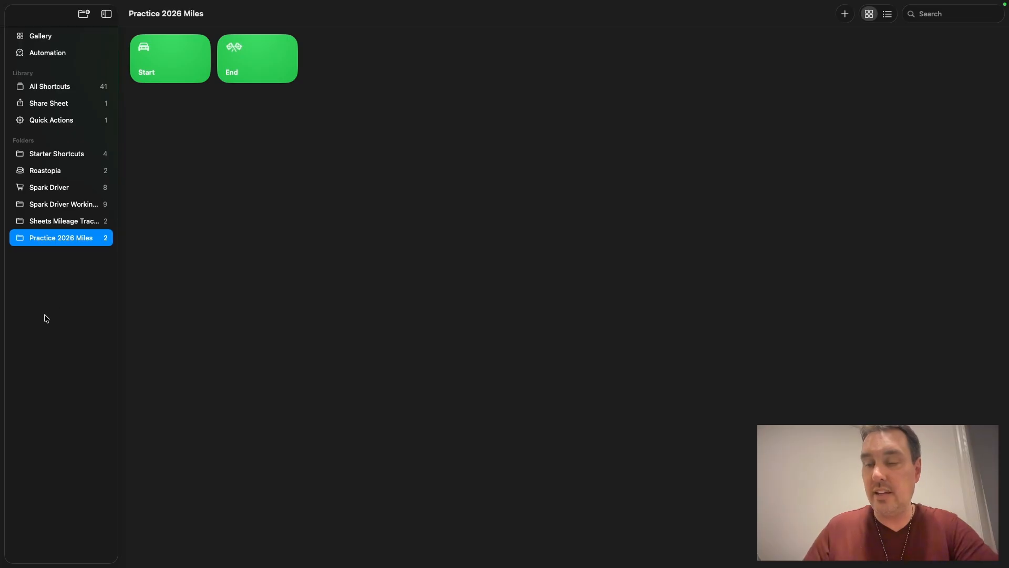
click(85, 16)
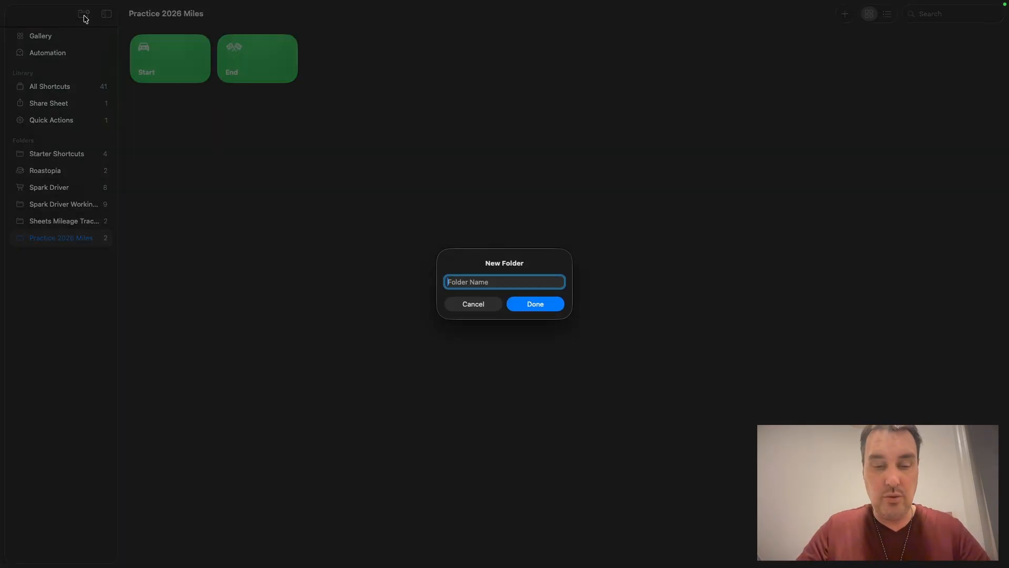
text(2026 2026)
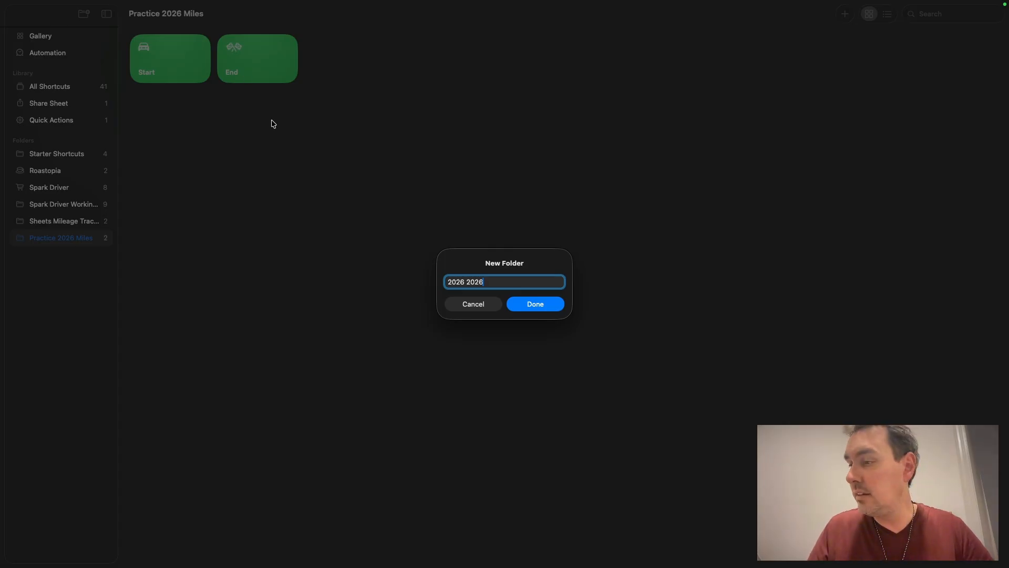
click(537, 306)
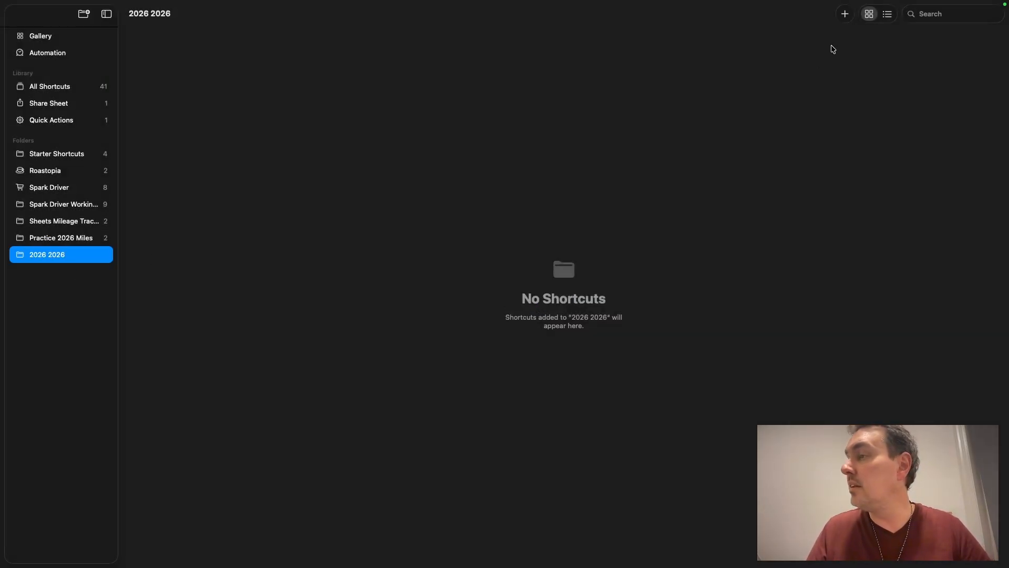
Step: Create a new shortcut in the folder, open it in the editor and title it "Starting"
click(845, 14)
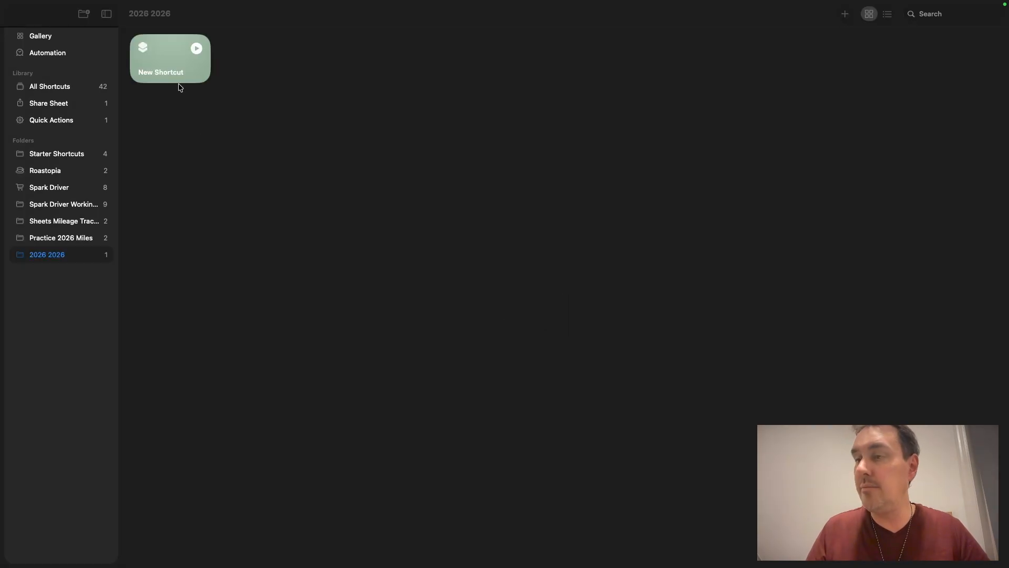
click(172, 67)
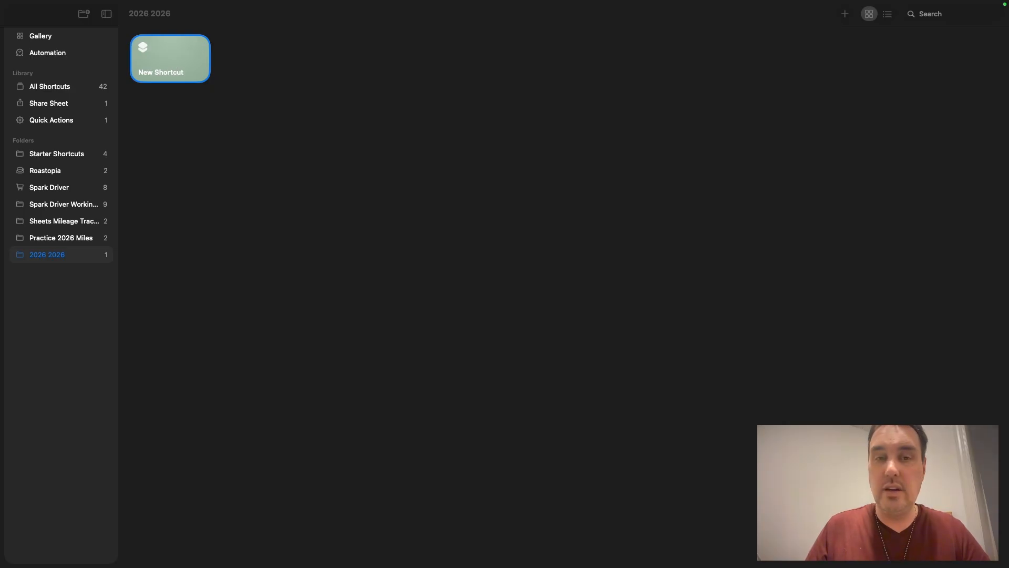
key(Return)
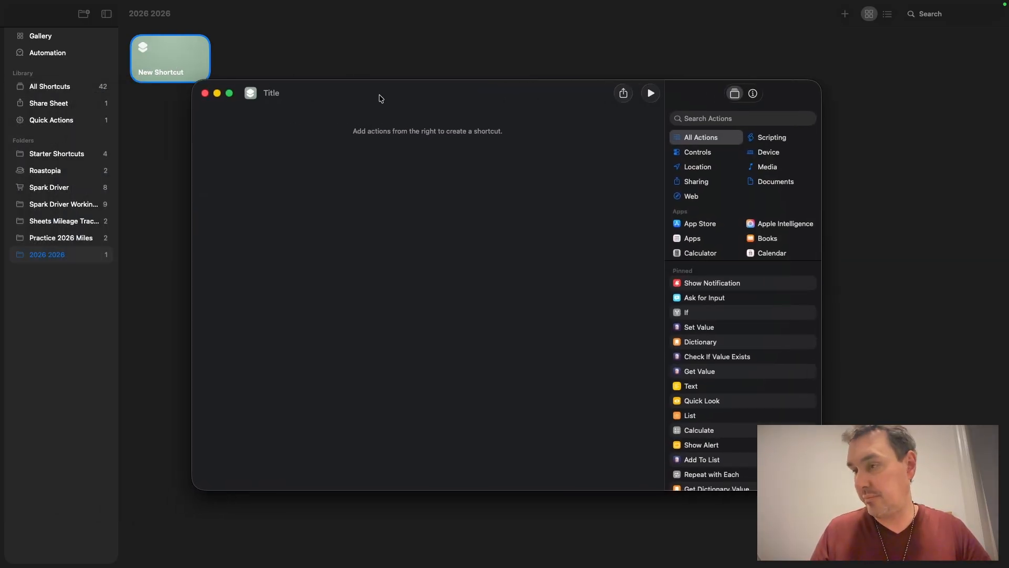
click(229, 93)
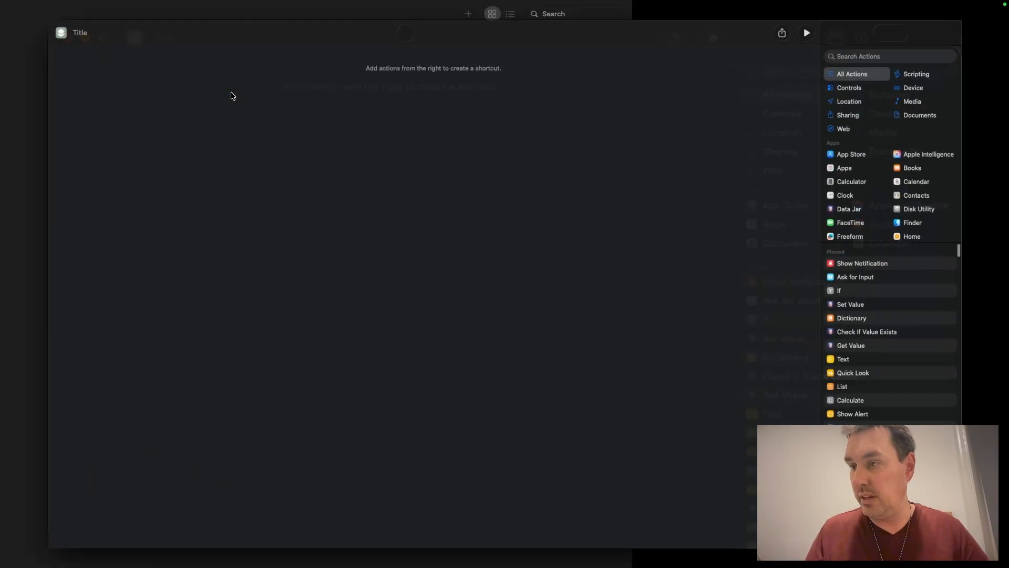
mouse_move(54, 8)
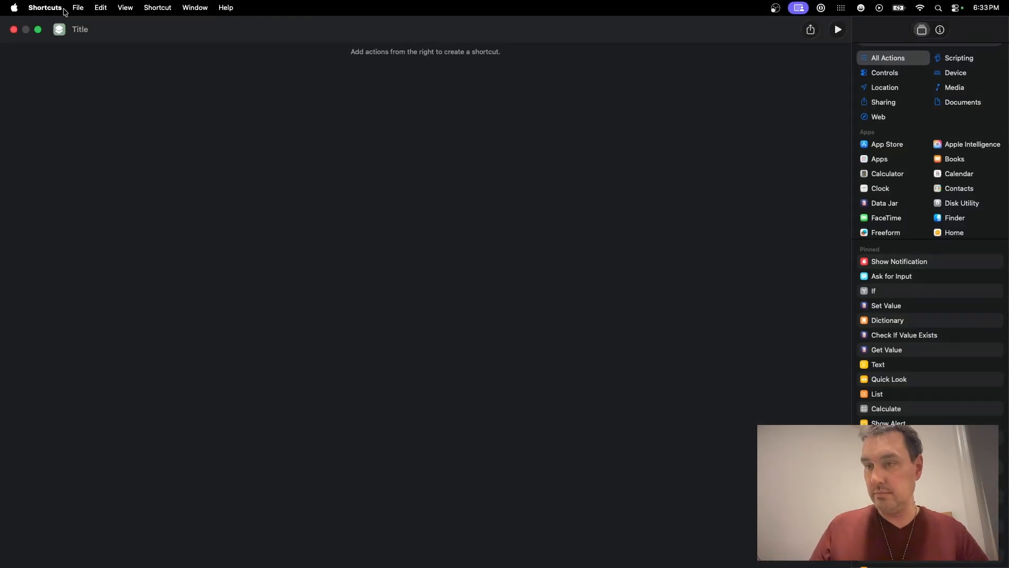
text(Start)
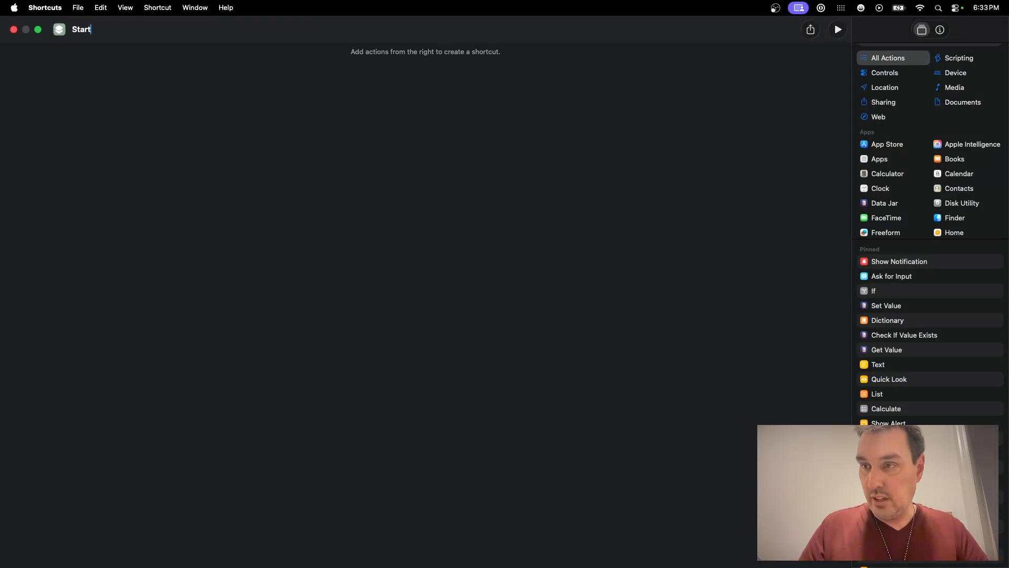
text(ing)
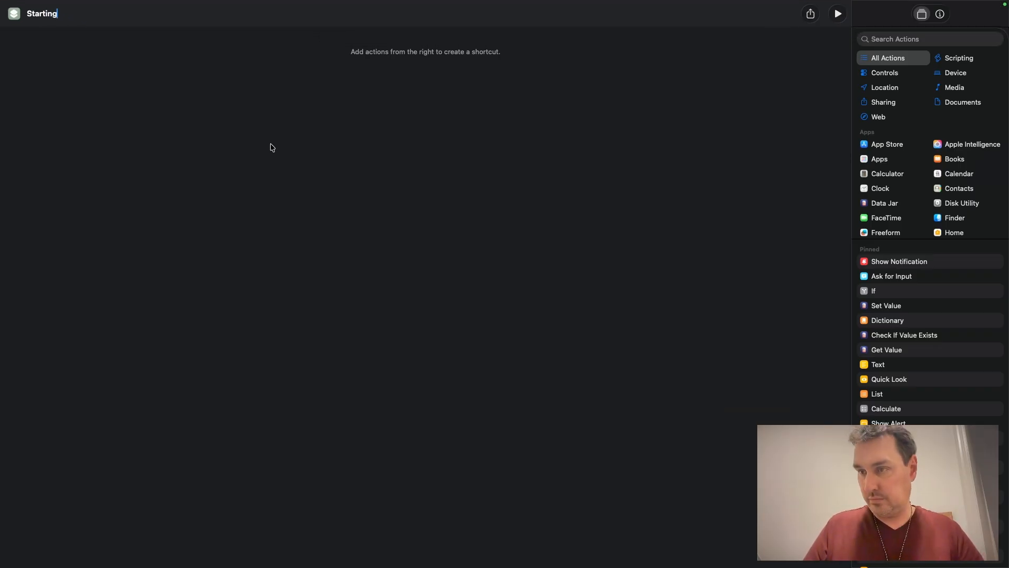
Step: Add an Ask for Input action that asks for a Number with the prompt "Starting Miles"
click(272, 147)
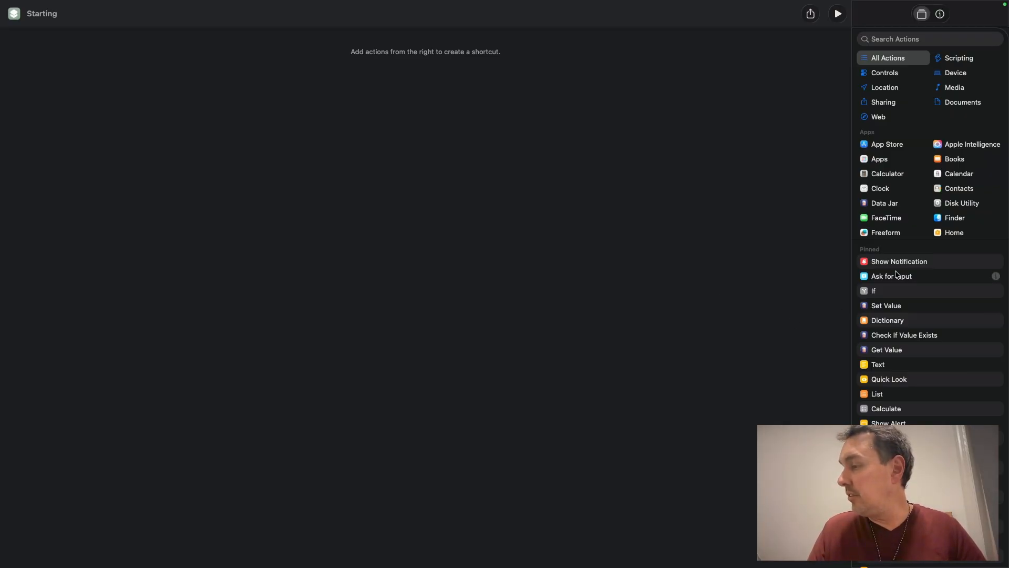
drag(893, 276, 456, 107)
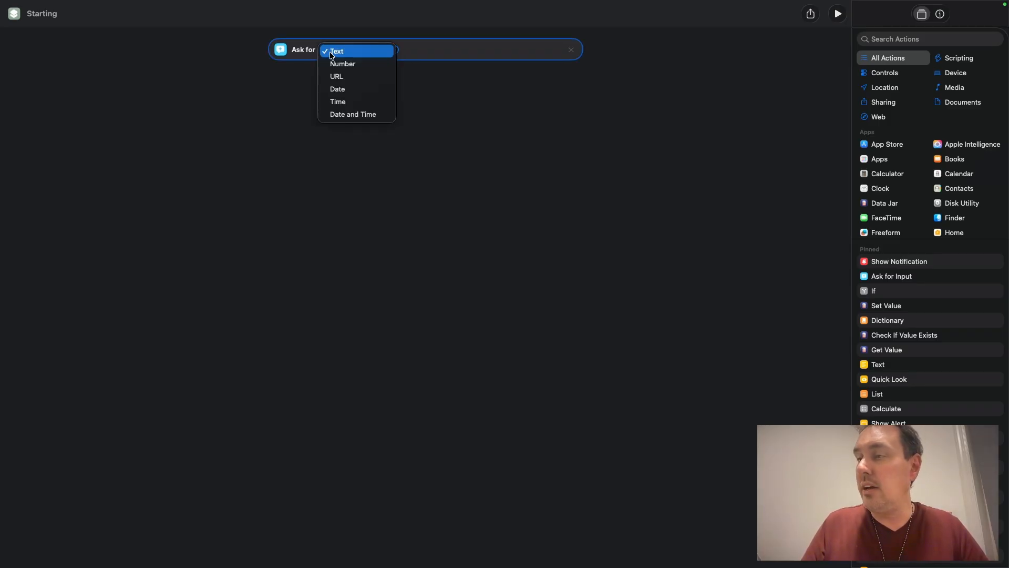
click(334, 64)
click(390, 50)
text(St)
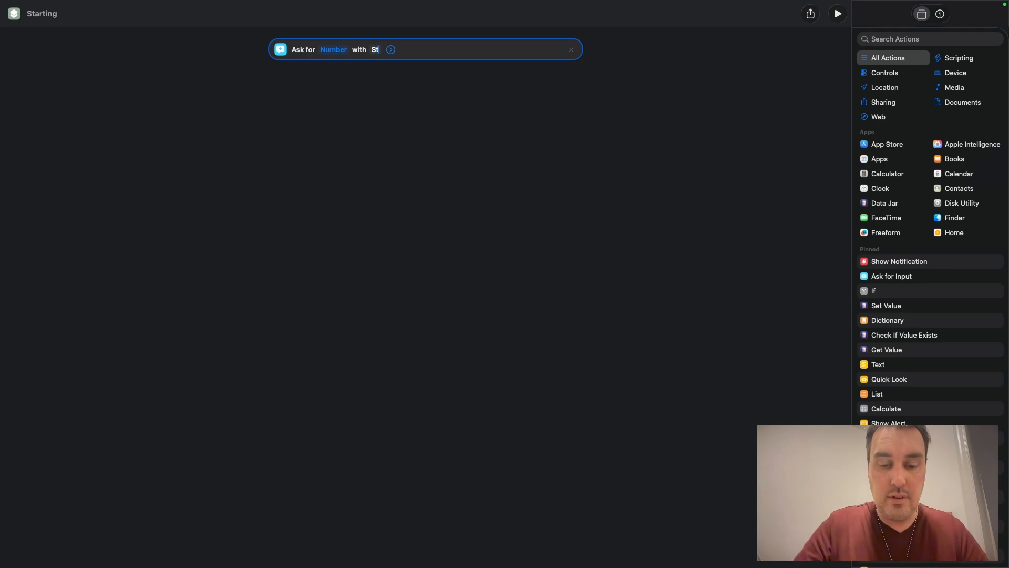
text(arting Miles)
click(399, 118)
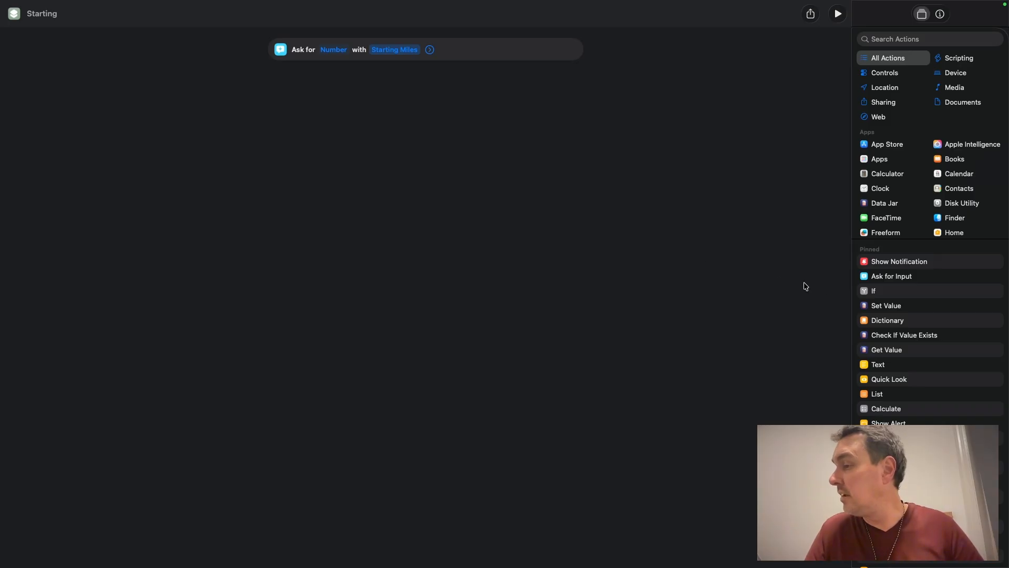
Step: Add a Save File action after the input action and turn off Ask Where To Save
click(913, 40)
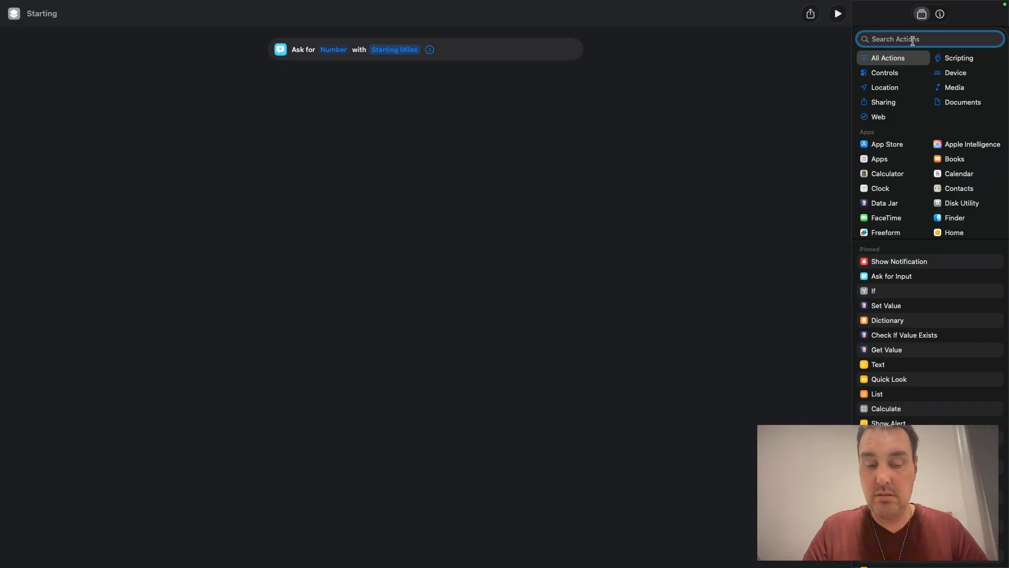
text(save)
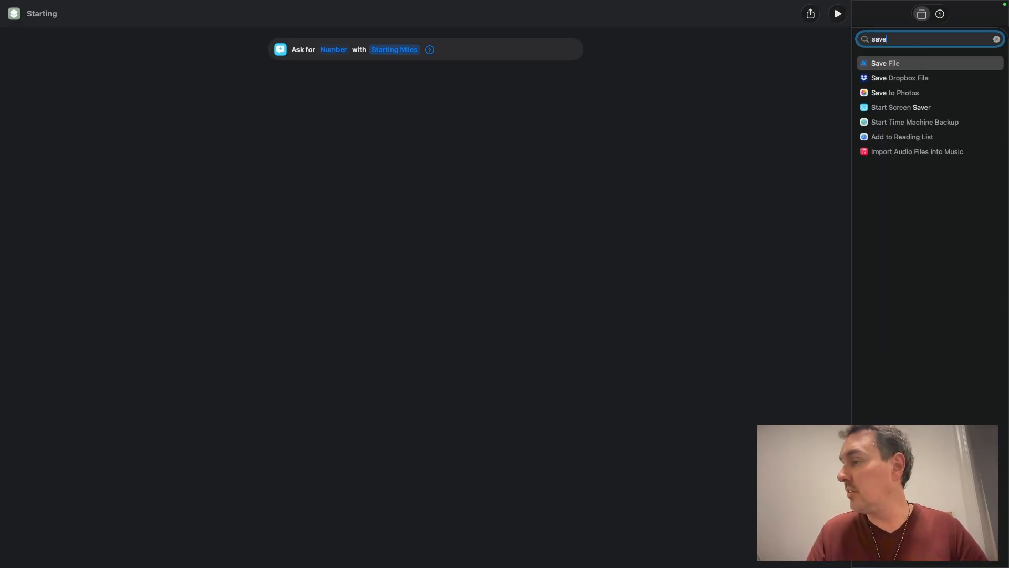
drag(901, 65, 432, 105)
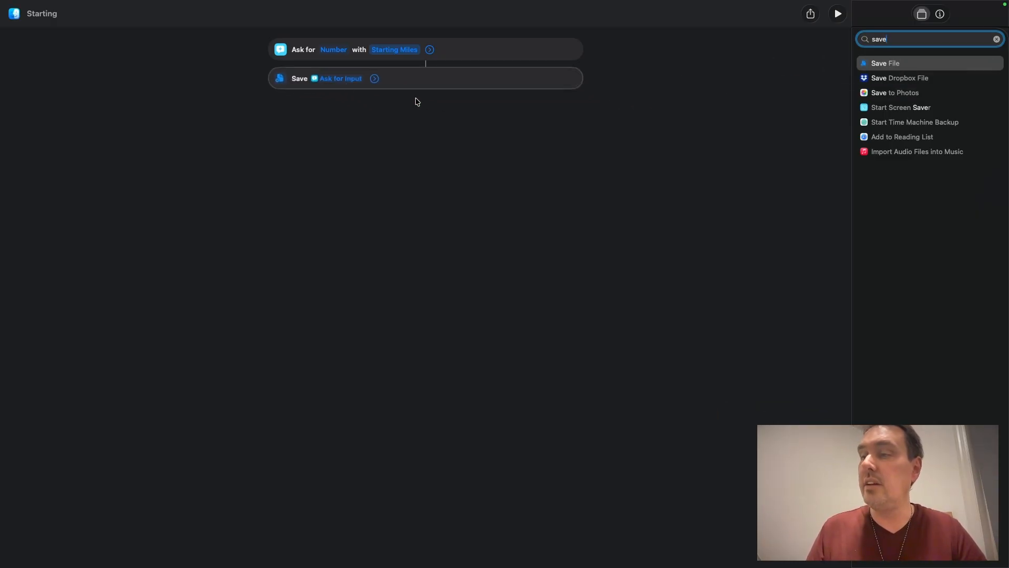
click(375, 80)
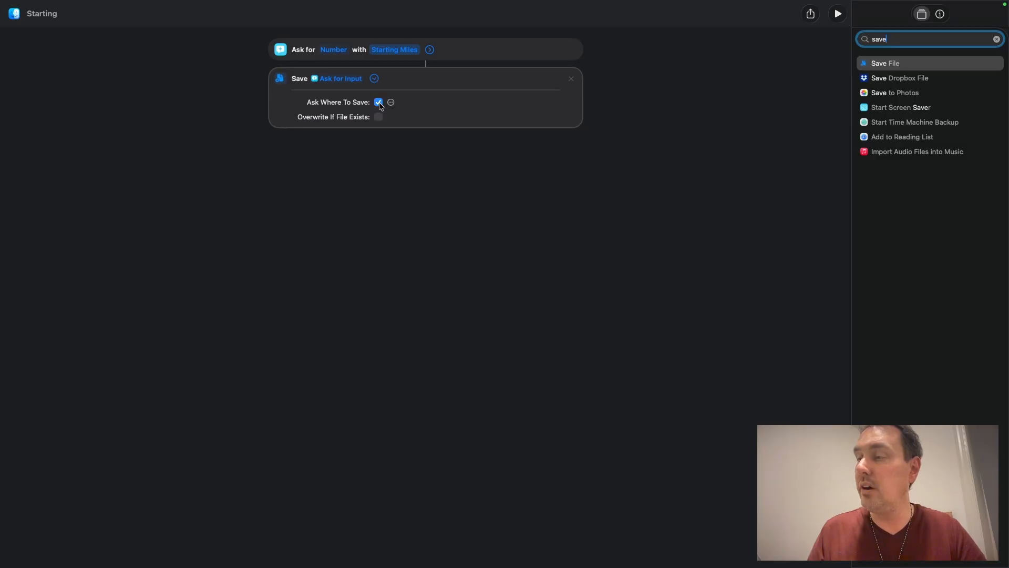
click(379, 104)
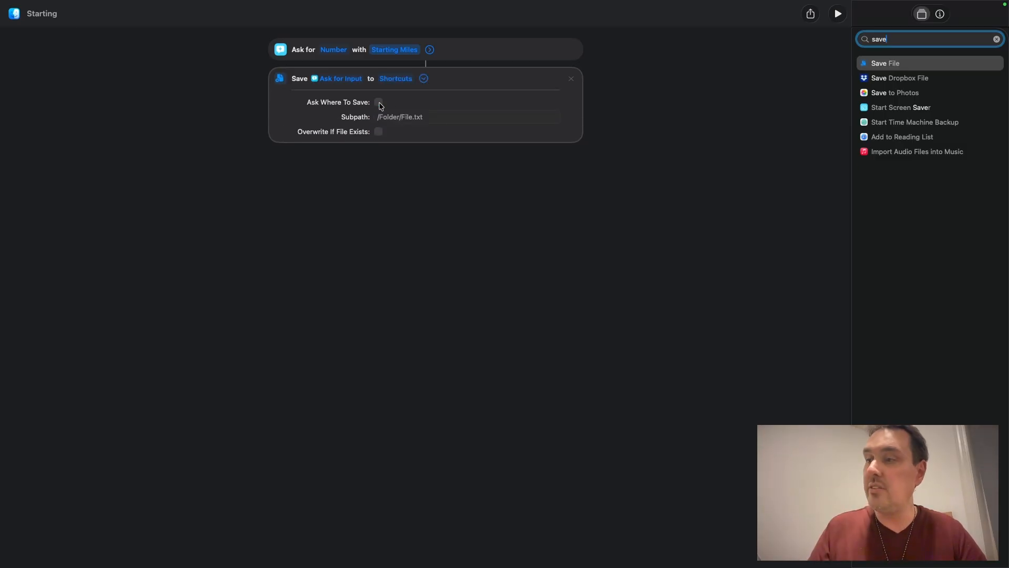
Step: Set the save destination to a new iCloud Drive folder named "Miles"
click(404, 86)
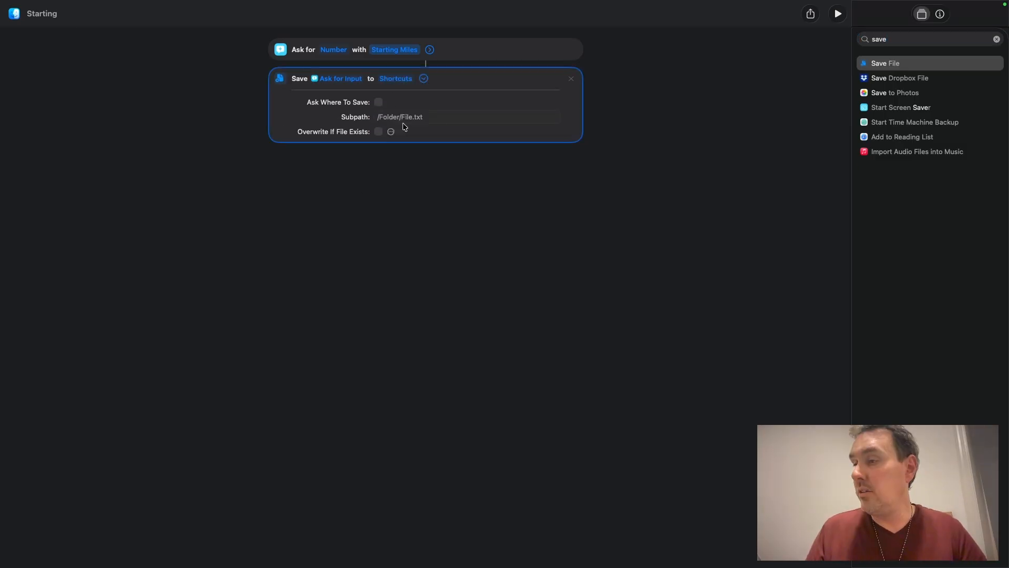
click(396, 79)
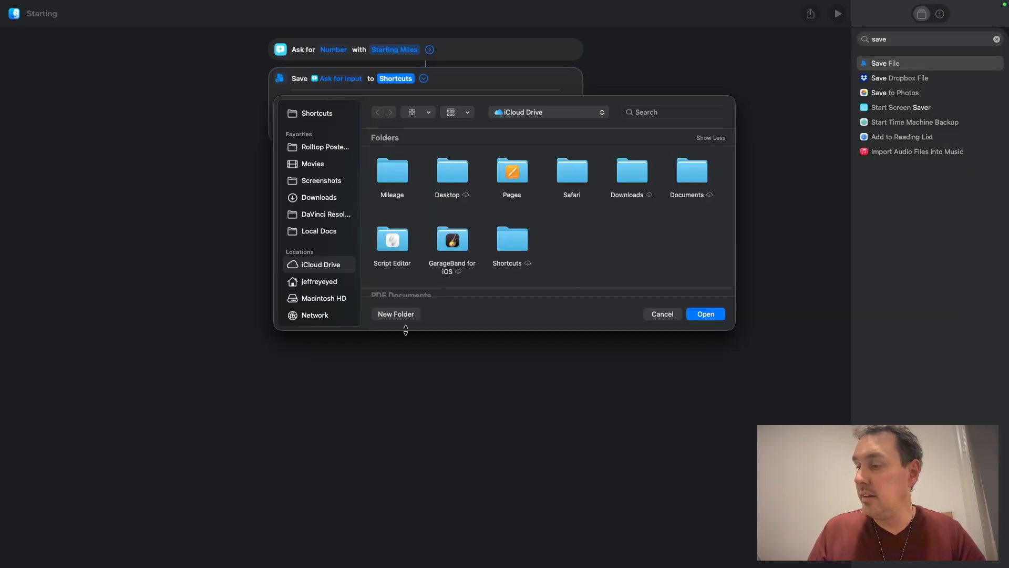
click(392, 315)
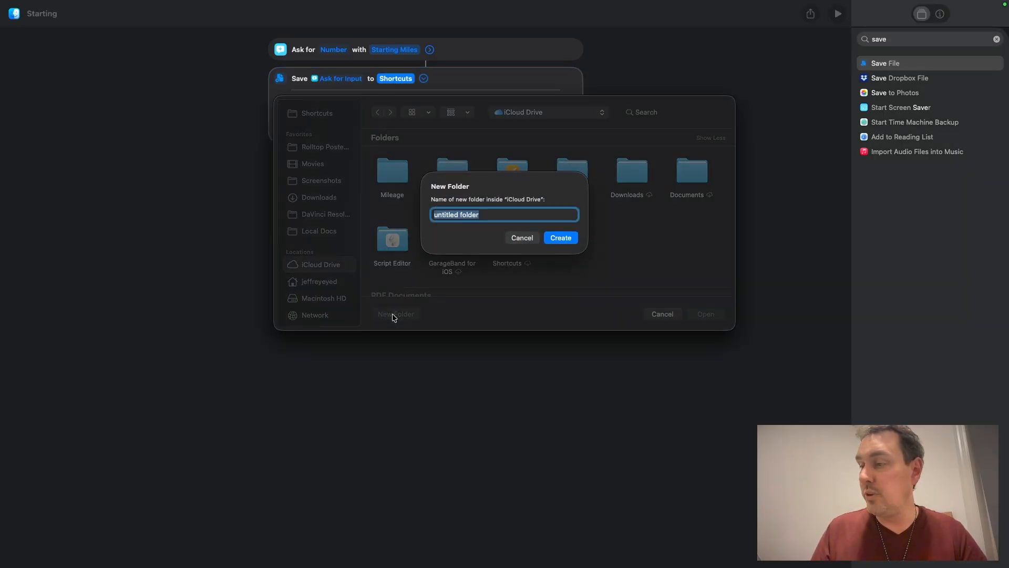
text(Mile)
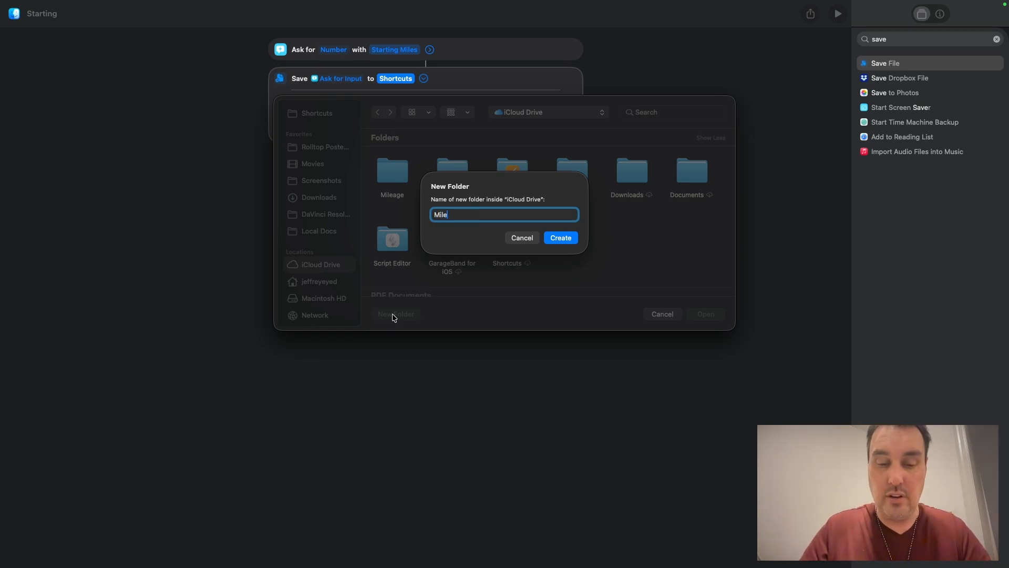
text(s)
click(563, 239)
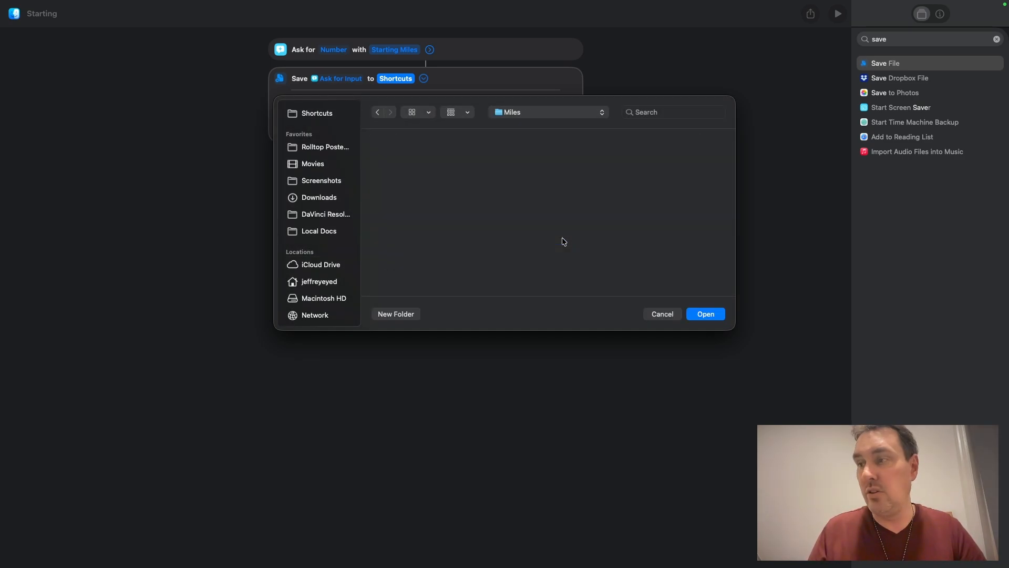
click(713, 315)
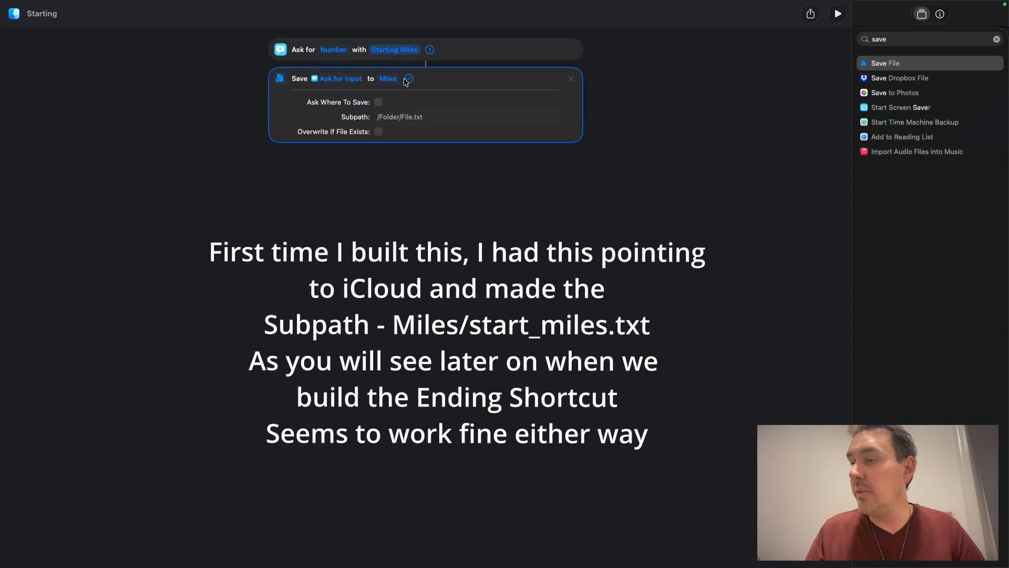
Step: Set the save subpath to start_miles.txt and enable Overwrite If File Exists
click(379, 117)
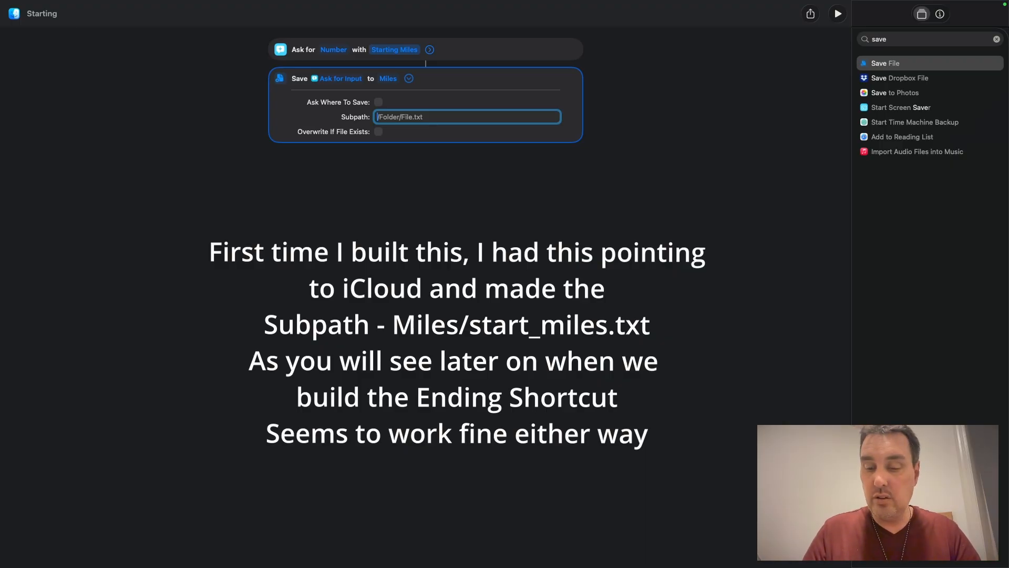
text(star)
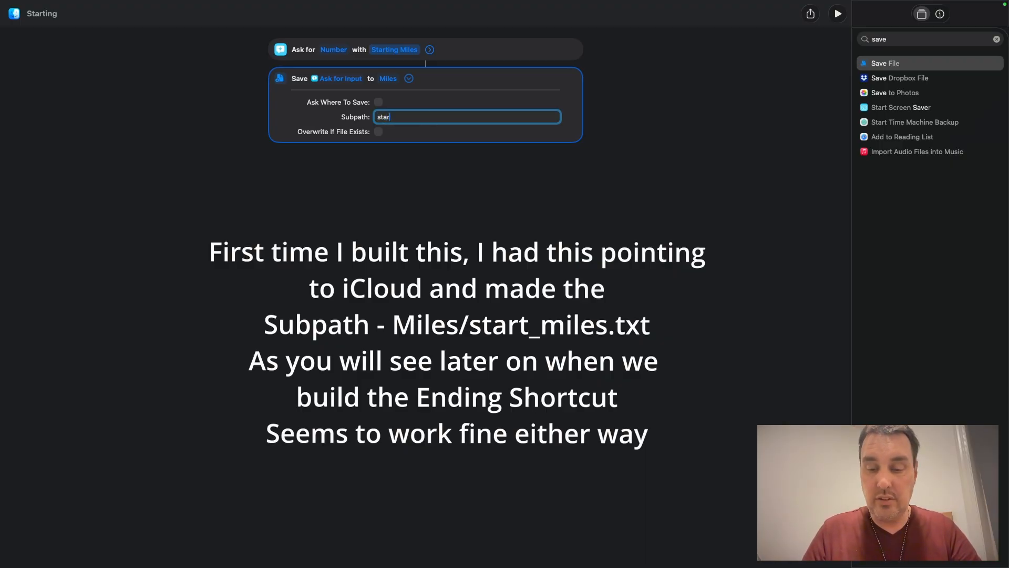
text(t_mile)
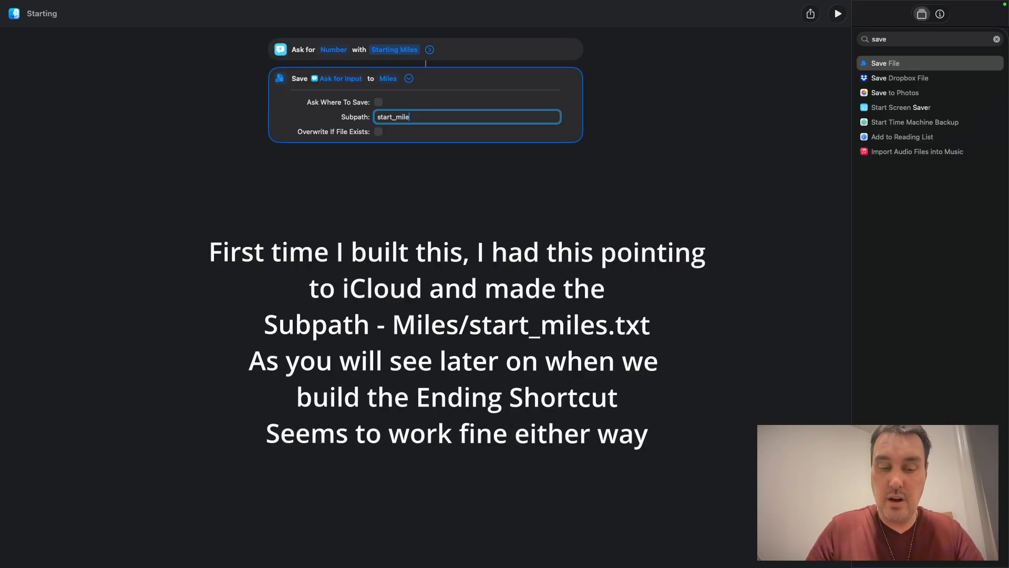
text(s.)
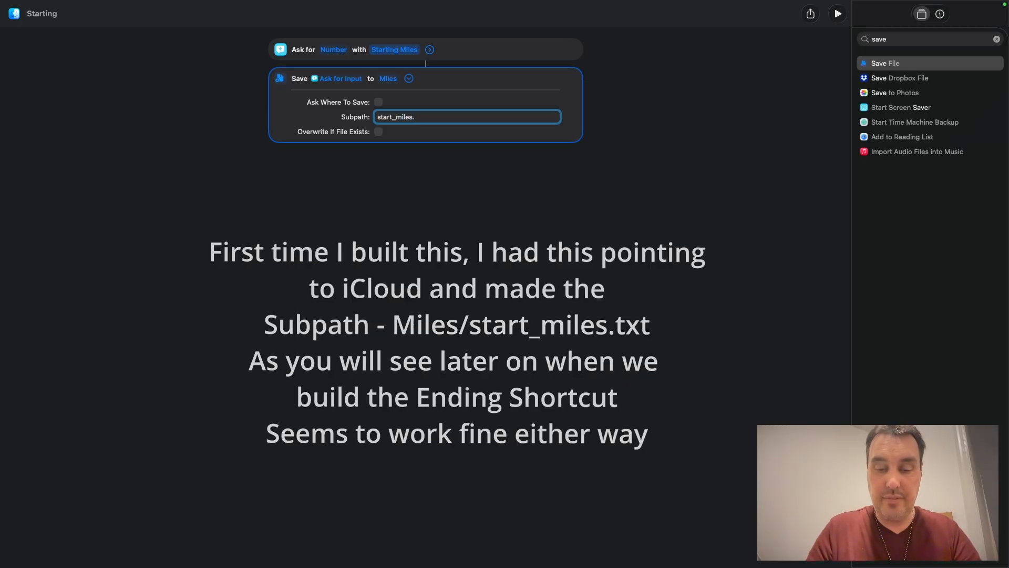
text(txt)
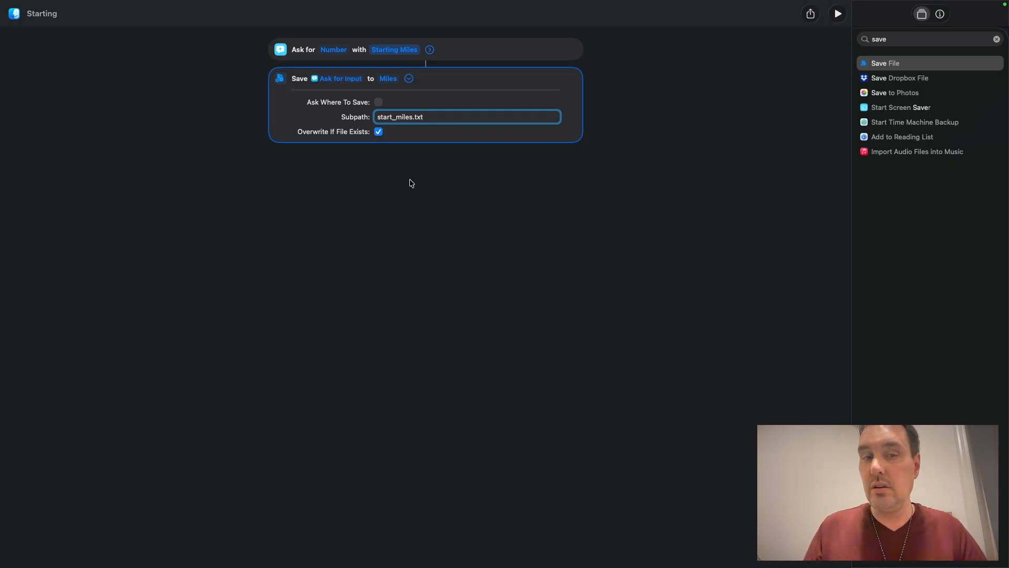
click(409, 78)
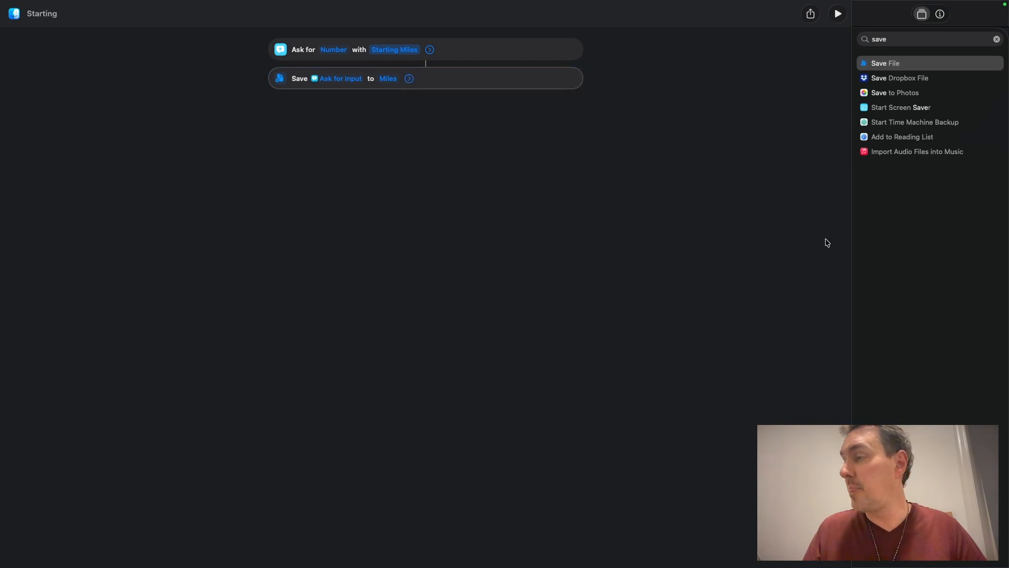
Step: Add a Show Notification action after the save and set its title to "Trip Started! Start Miles Saved."
click(996, 40)
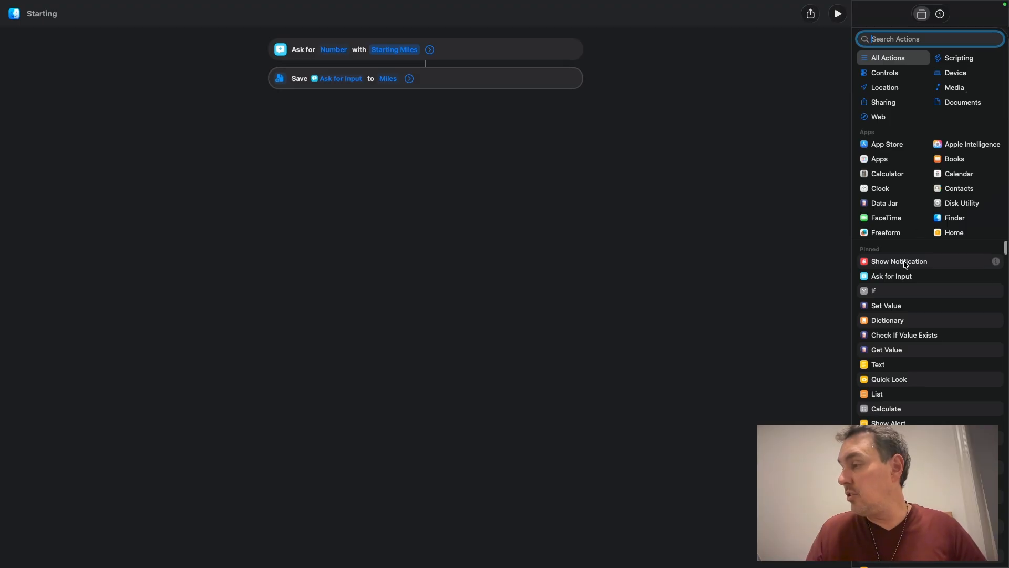
drag(905, 265, 424, 141)
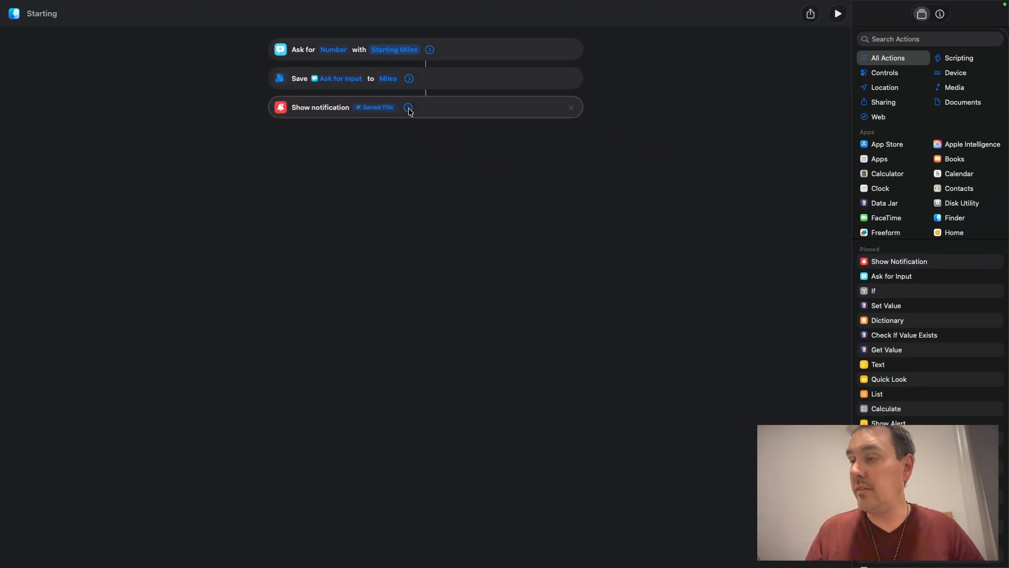
click(408, 109)
click(405, 131)
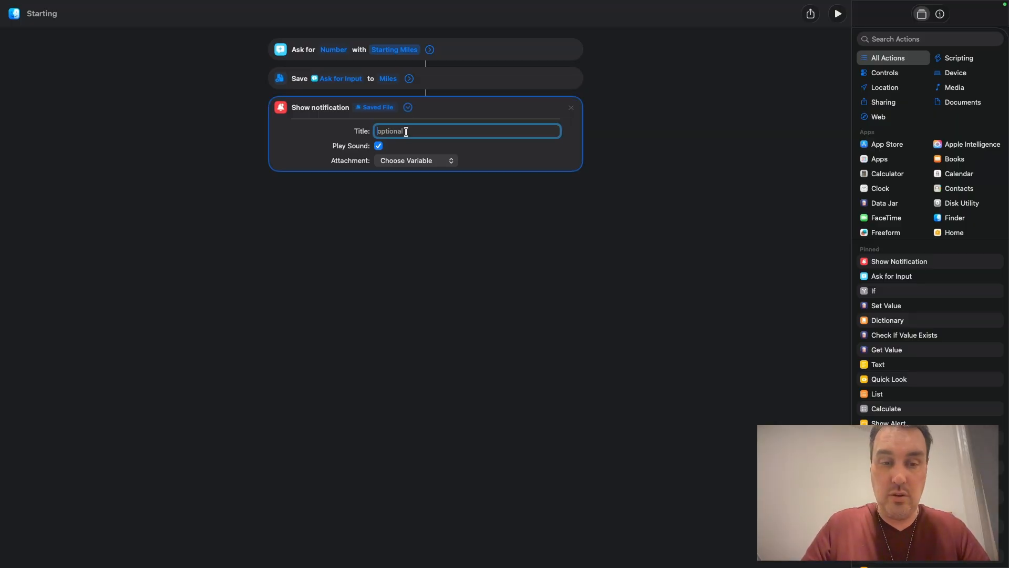
text(Trip)
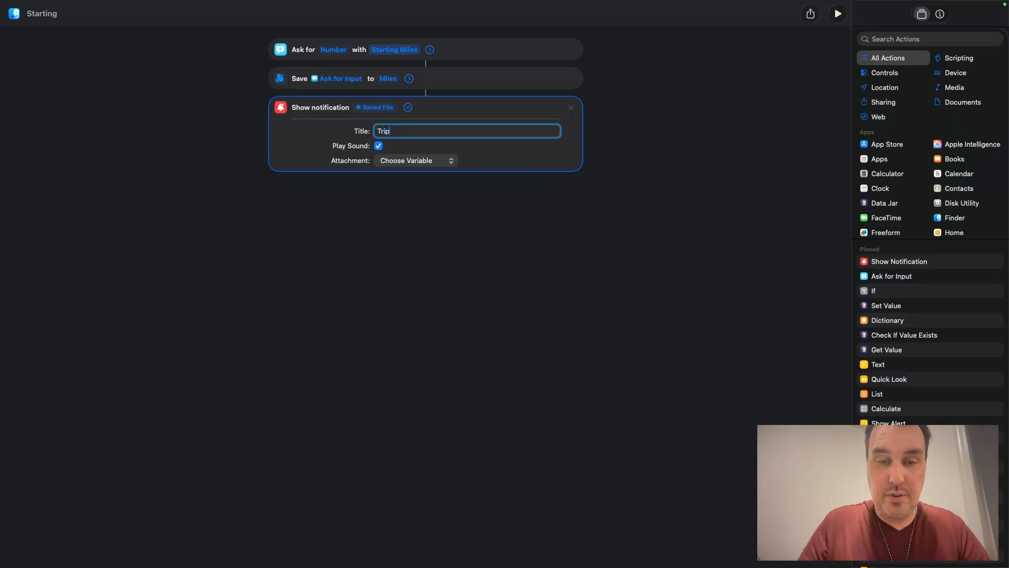
text( Start)
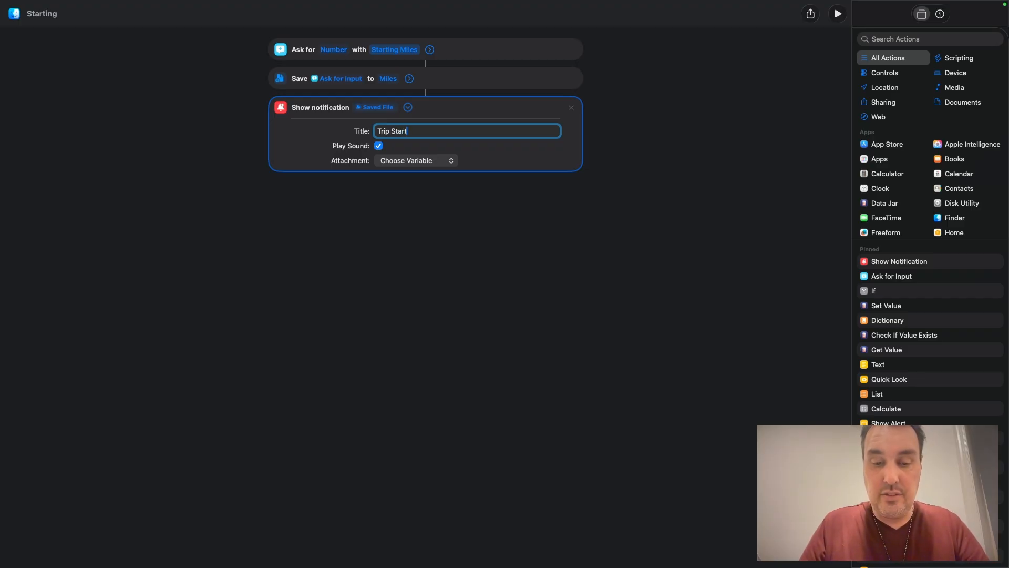
text(ed!)
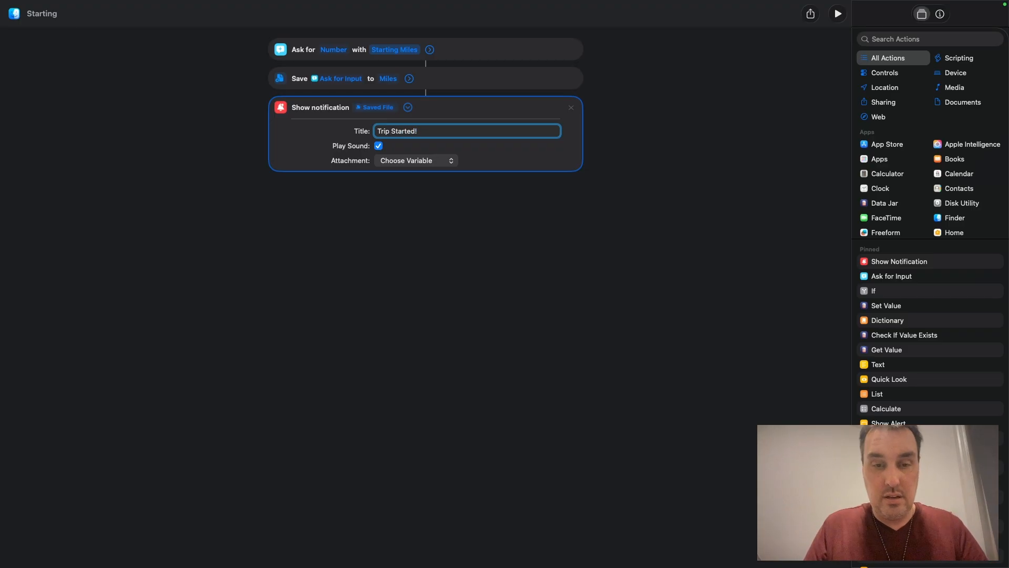
text( Str)
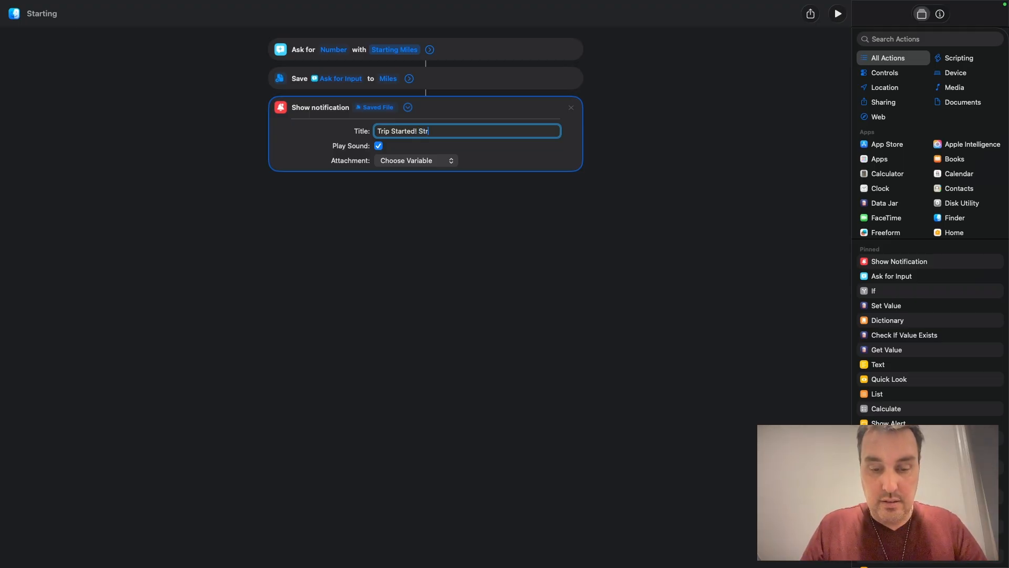
key(BackSpace)
text(a)
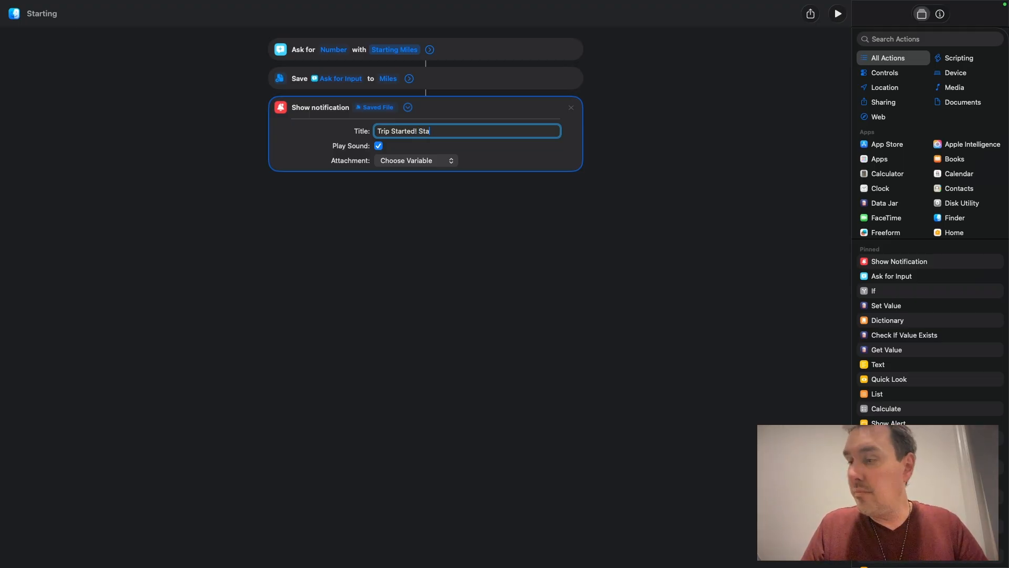
text(rt Mi)
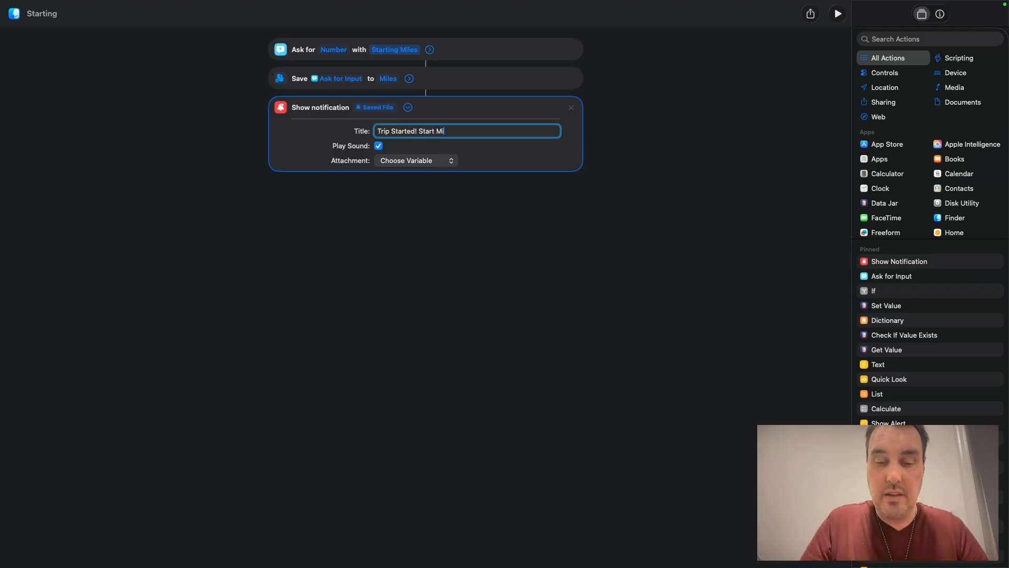
text(les Saved.)
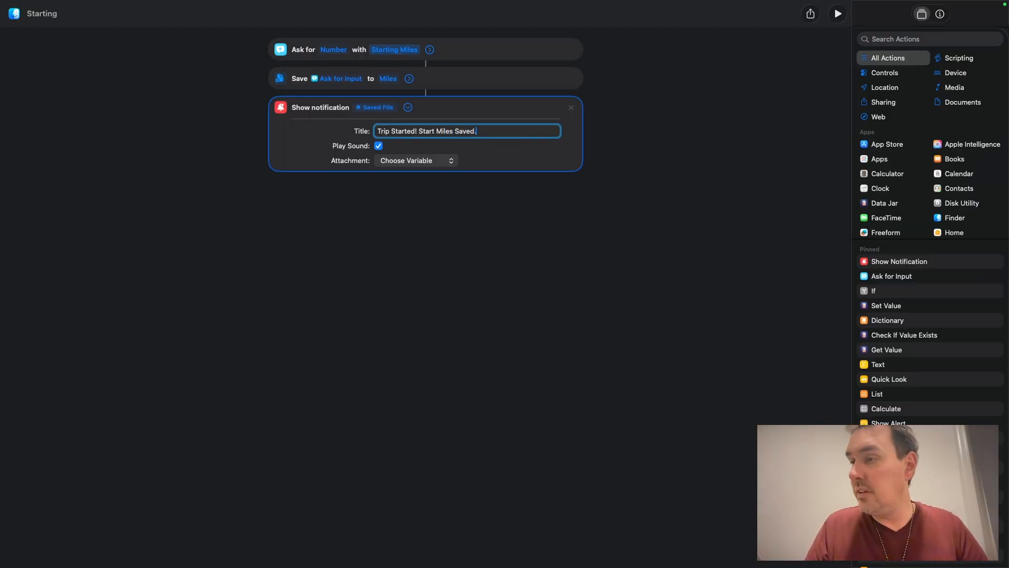
click(473, 213)
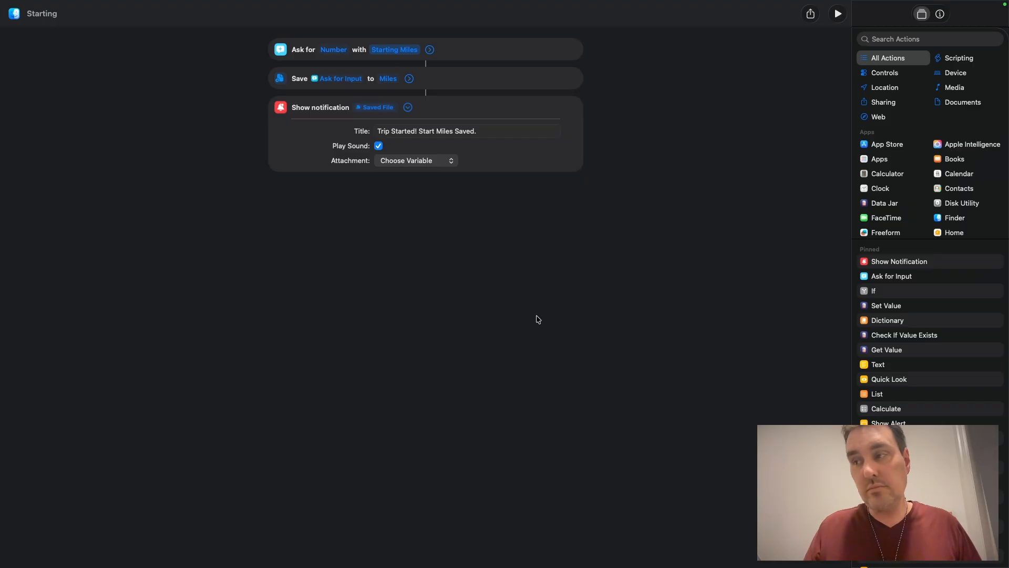
Step: Run the shortcut and enter 5000 as the starting miles
click(838, 14)
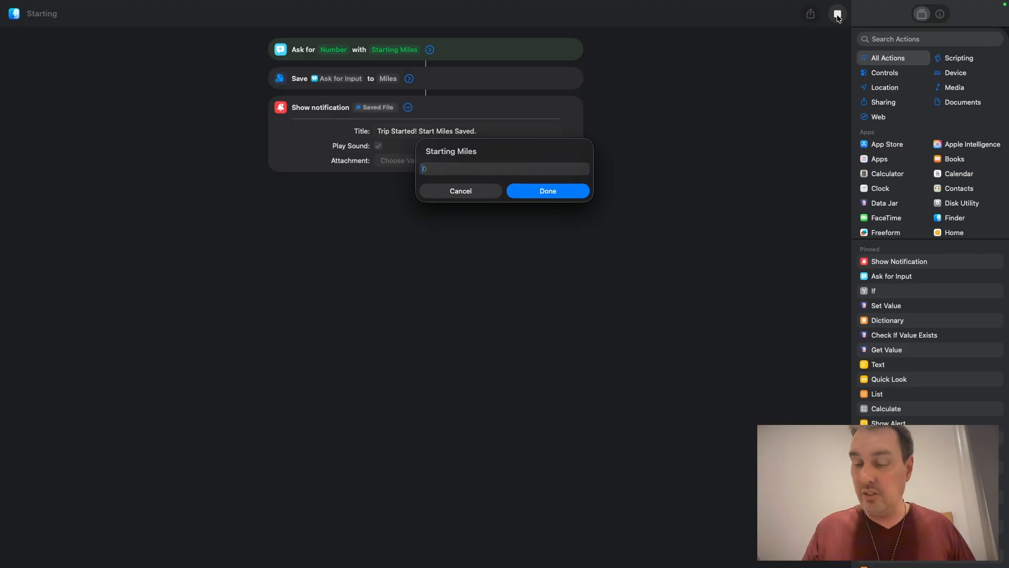
text(5000)
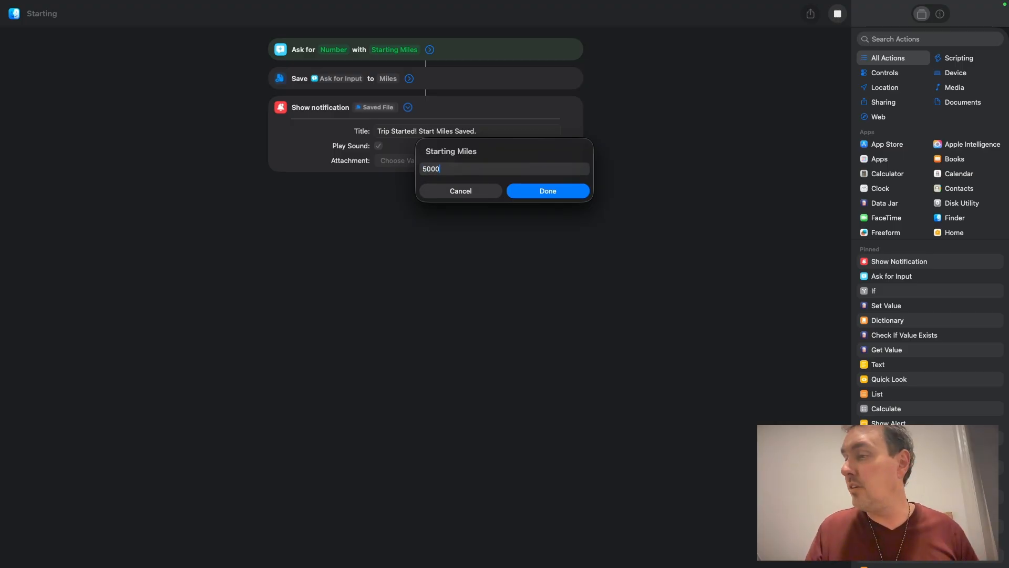
click(531, 187)
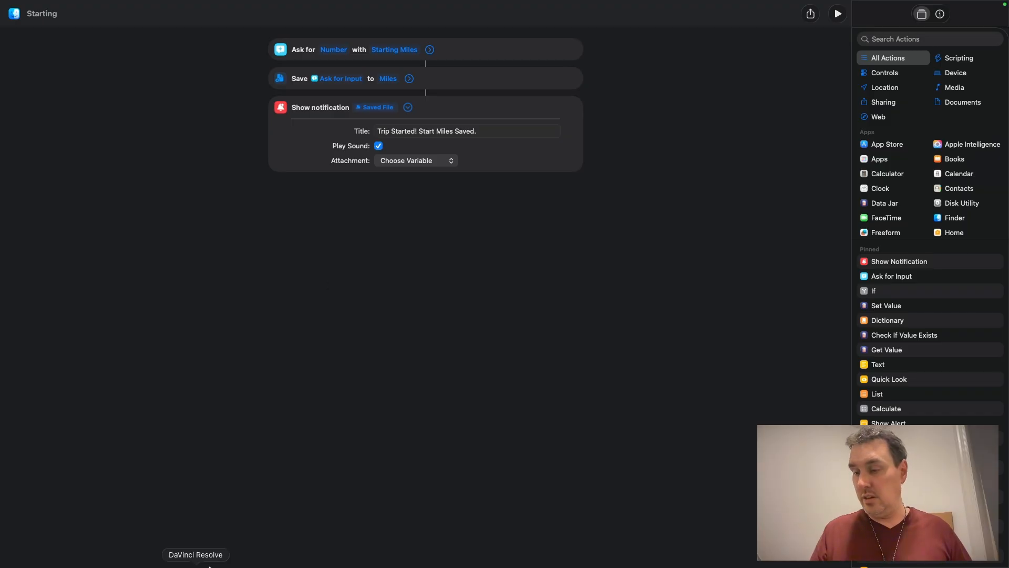
Step: Leave full screen and open start_miles.txt in the iCloud Drive Miles folder to check the saved value
mouse_move(195, 549)
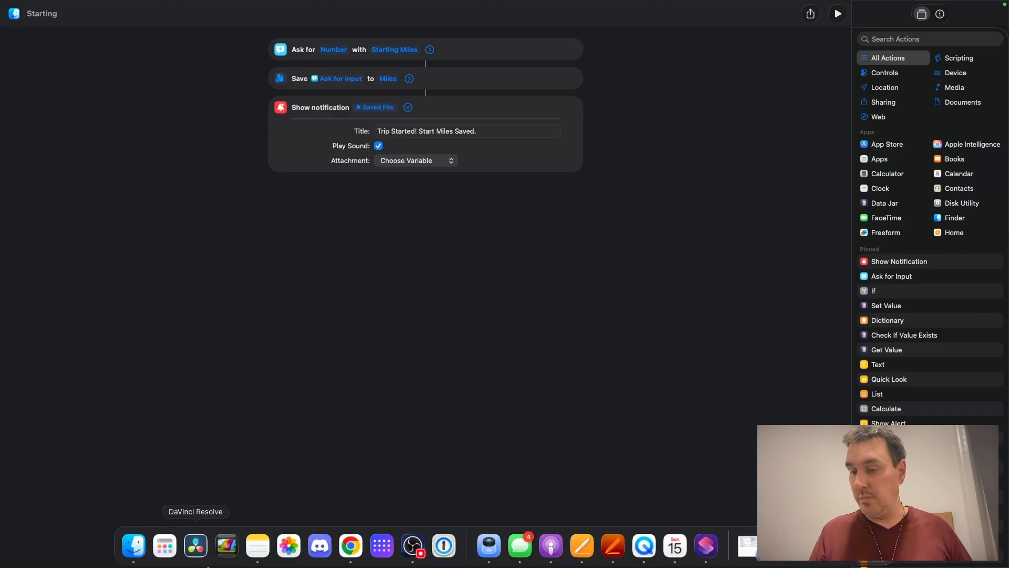
click(139, 548)
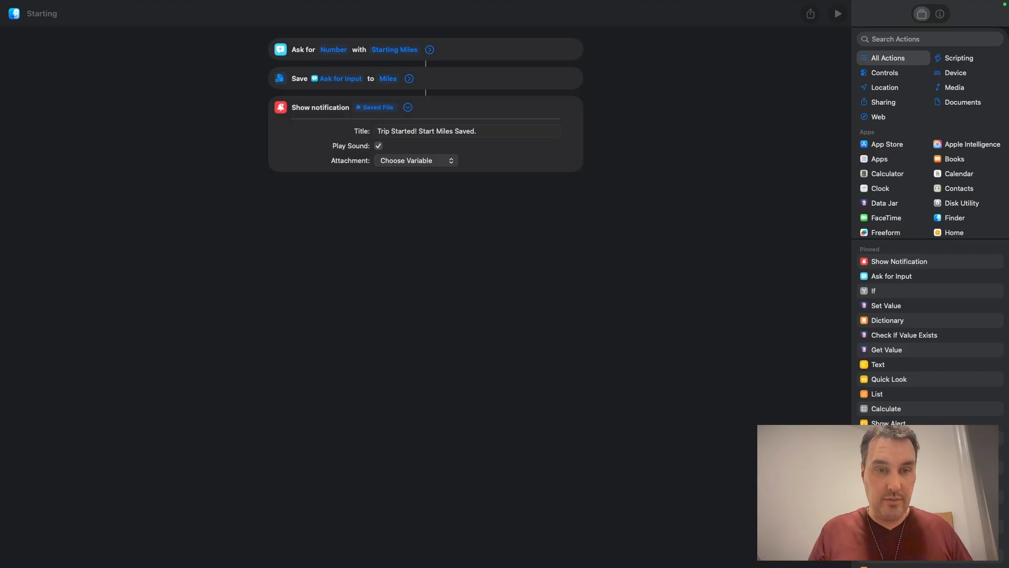
click(85, 2)
mouse_move(39, 31)
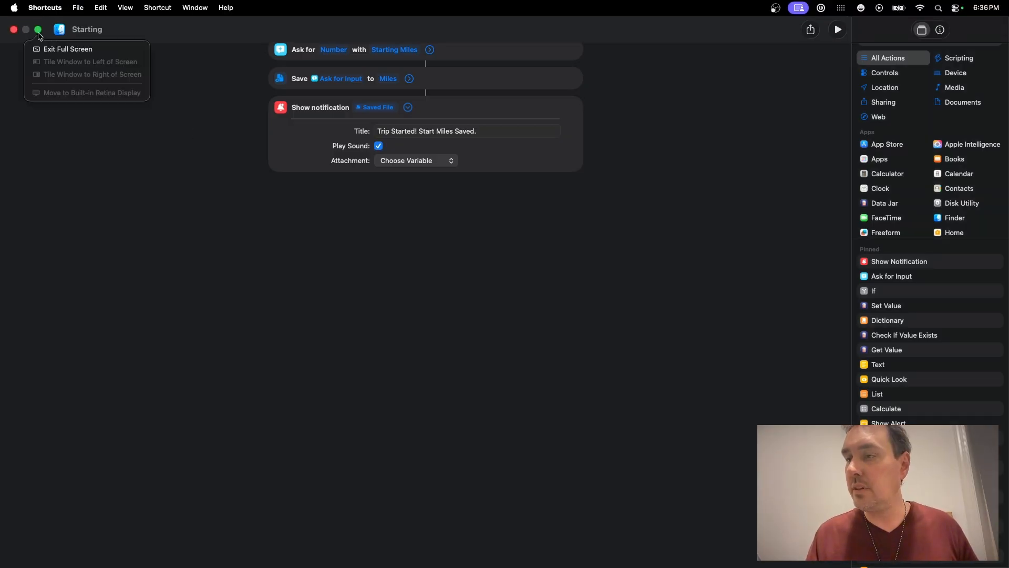
click(49, 49)
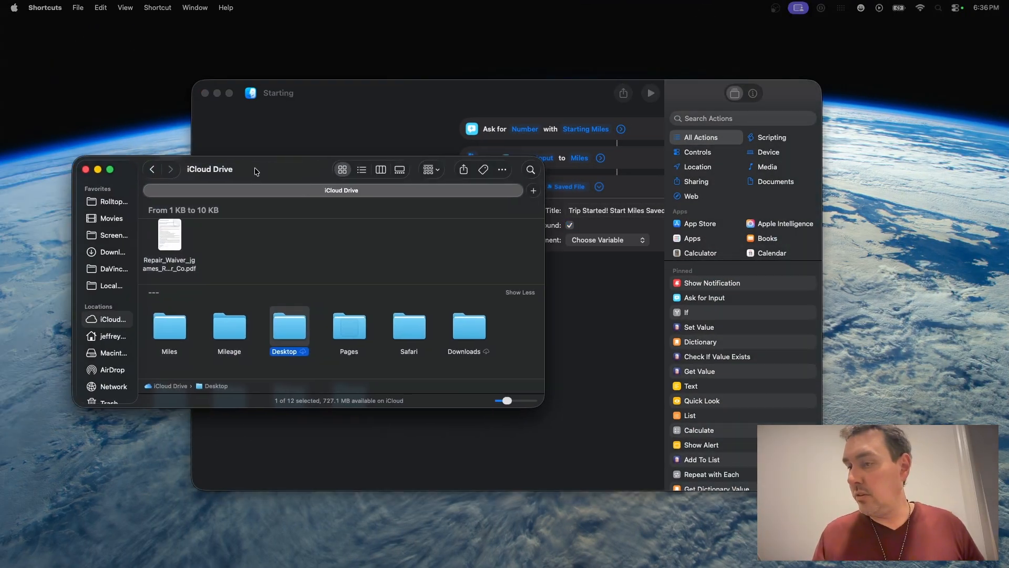
drag(286, 177, 288, 177)
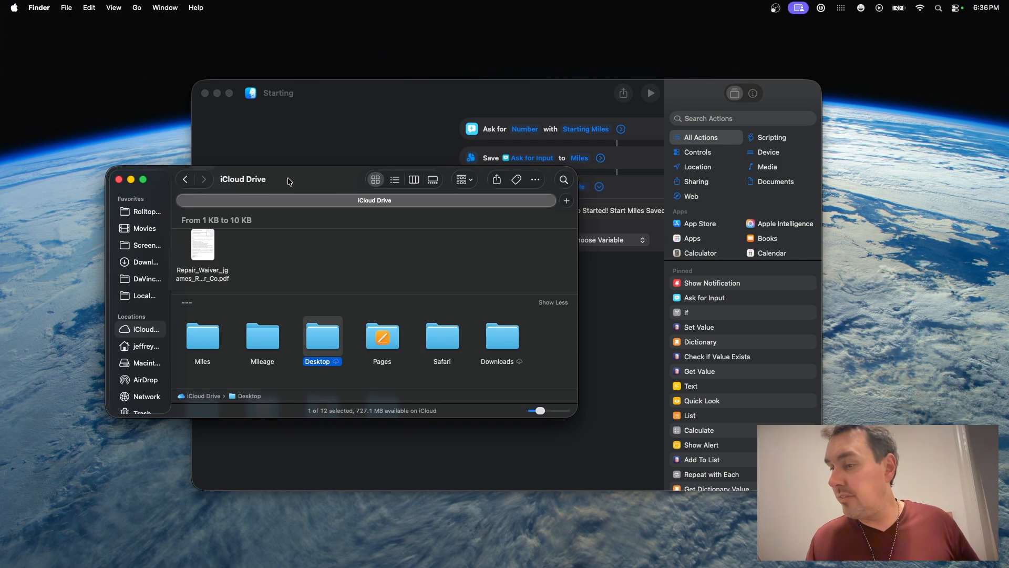
double_click(208, 332)
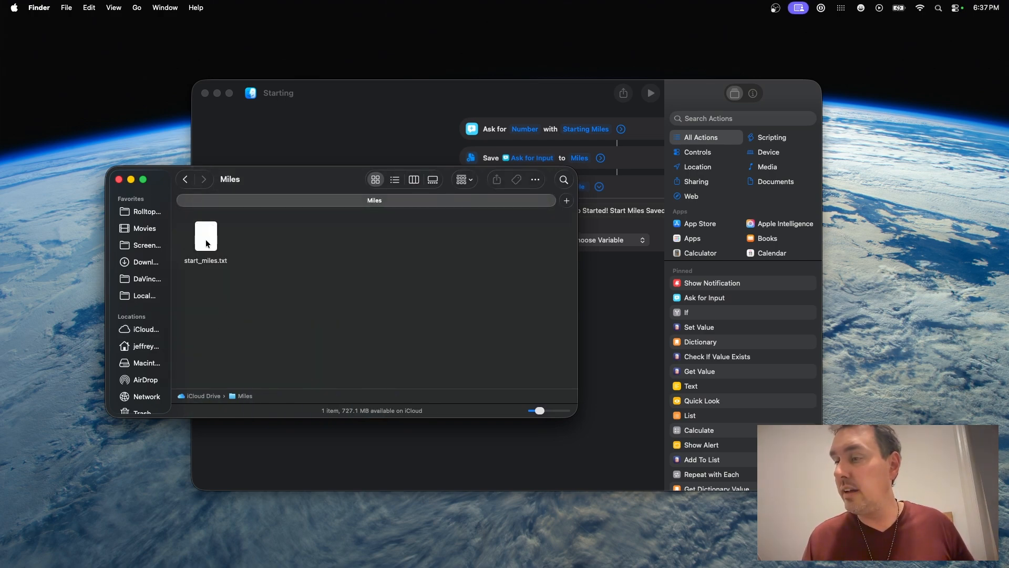
double_click(213, 264)
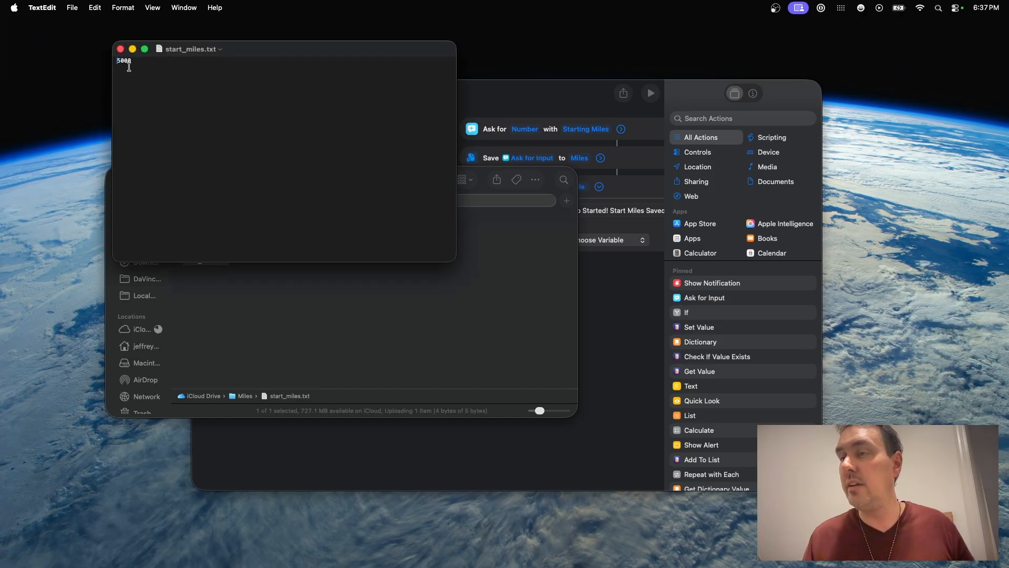
click(120, 49)
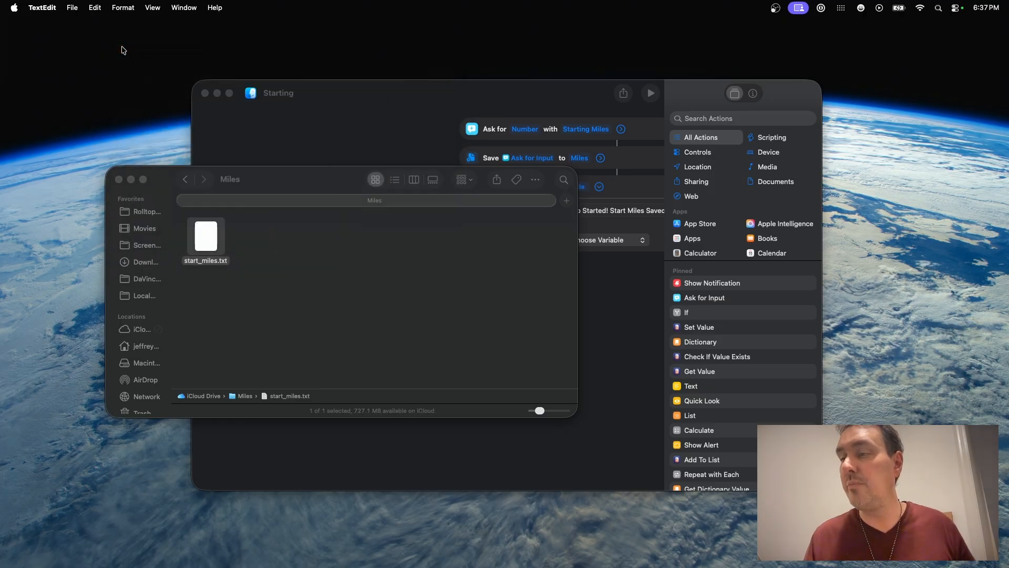
click(118, 180)
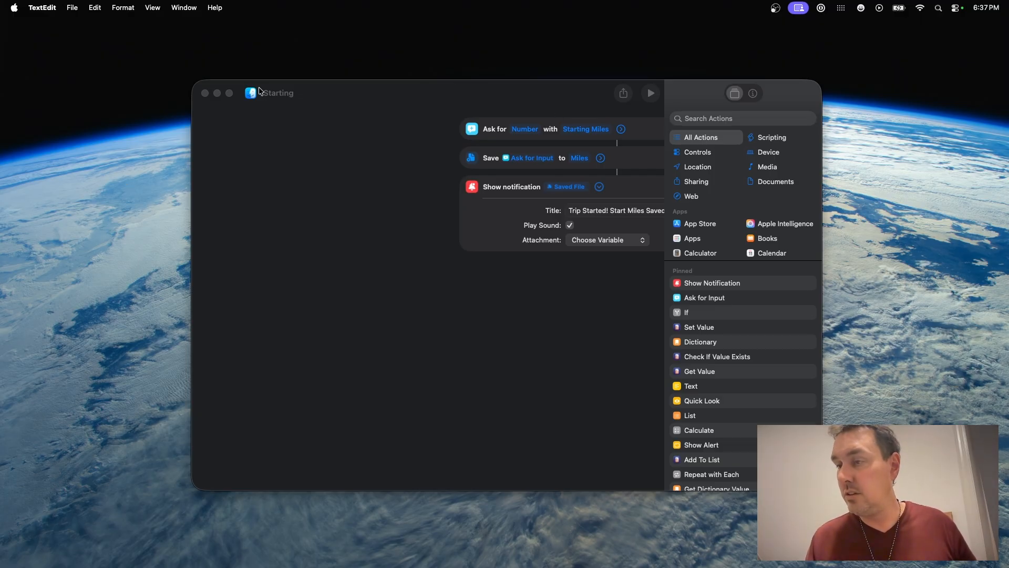
Step: Return the shortcut editor window to full screen
click(229, 93)
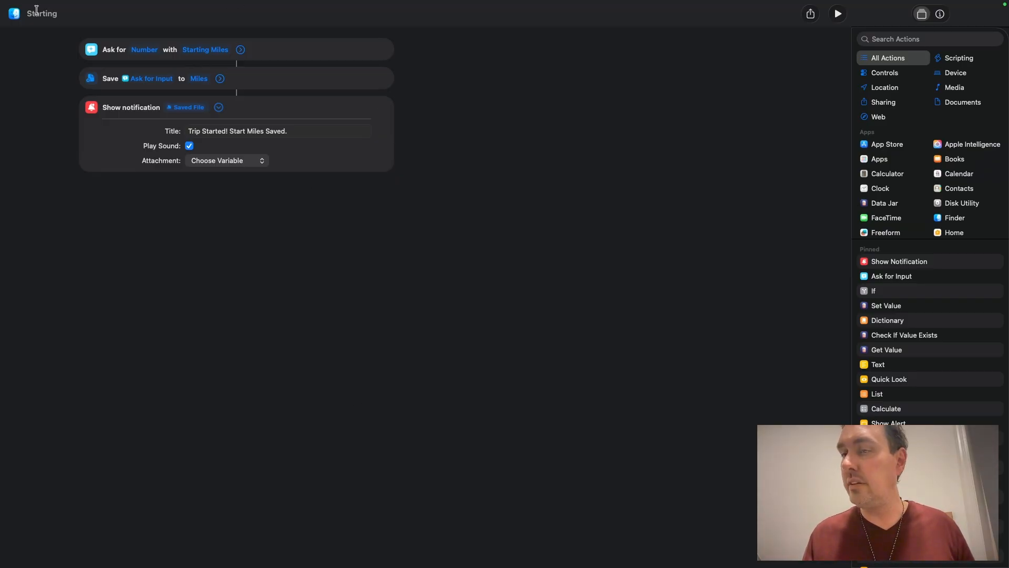
mouse_move(11, 2)
click(38, 30)
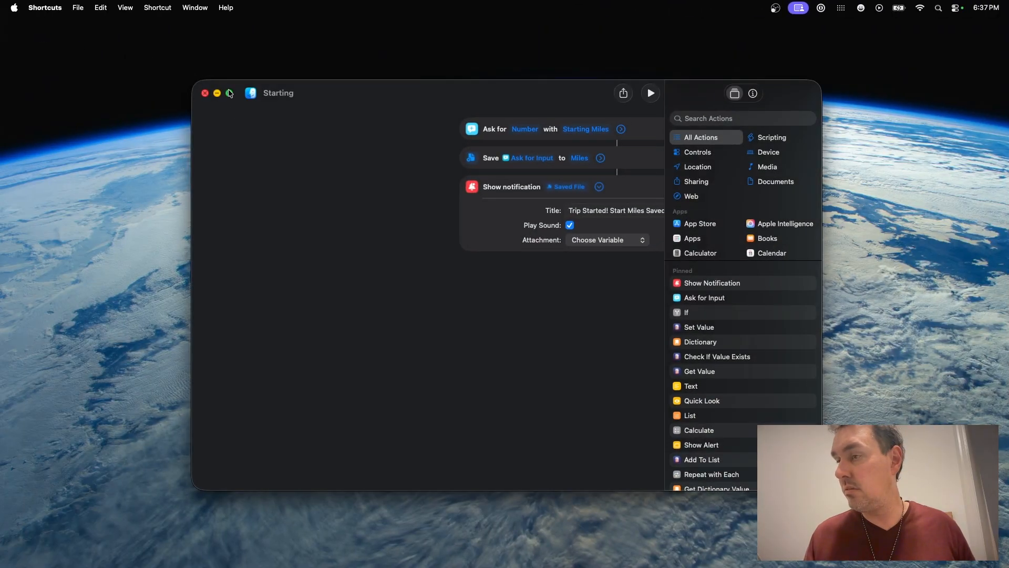
click(229, 93)
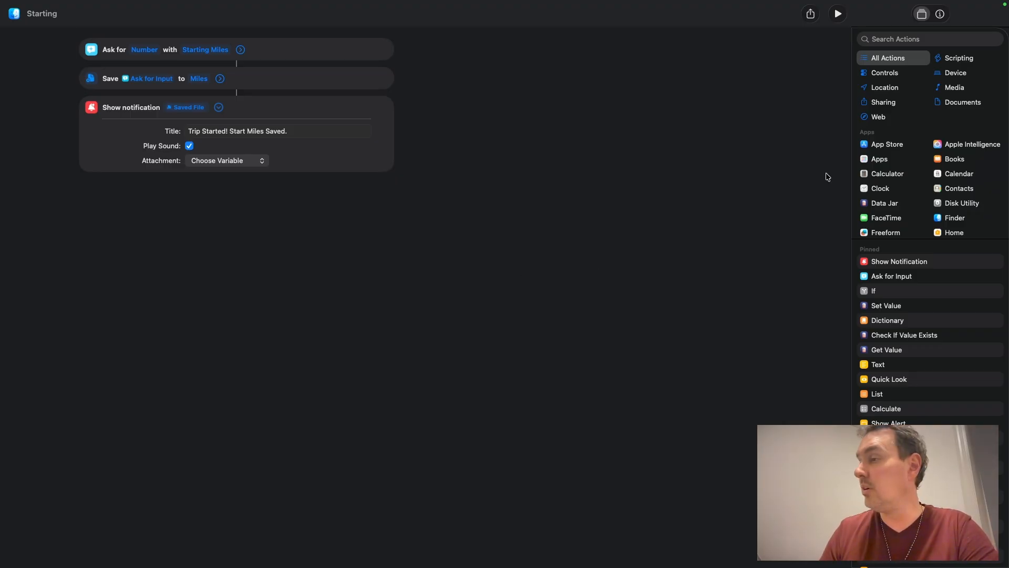
Step: Search for and add a Get File action at the top of the shortcut
click(906, 41)
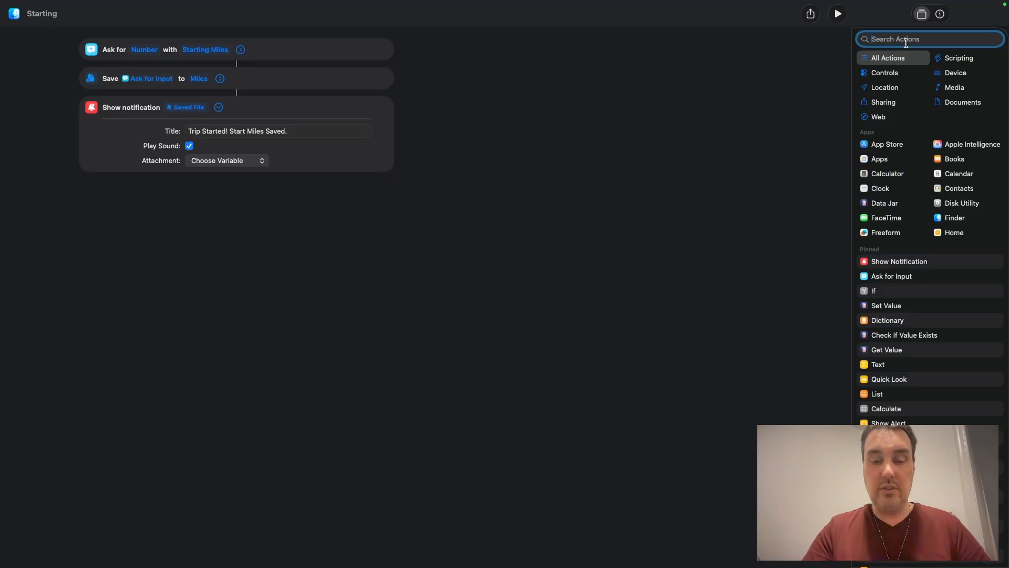
text(get file)
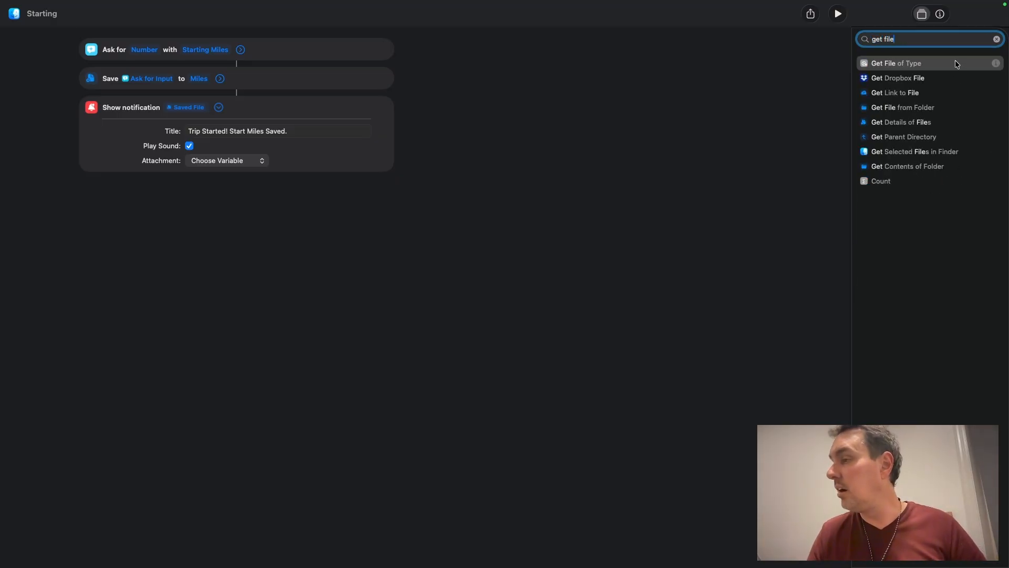
drag(892, 113, 449, 50)
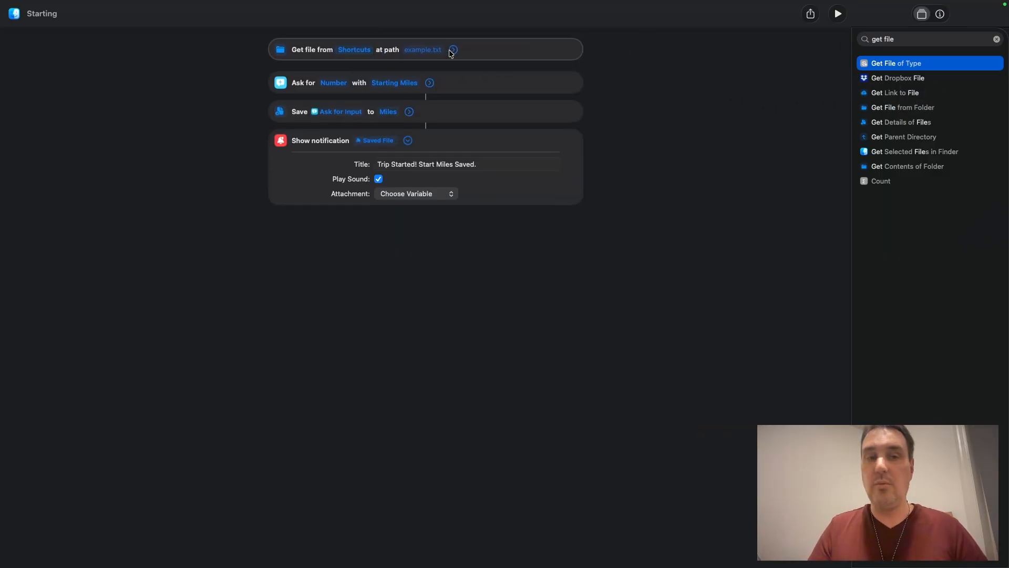
Step: Point the Get File action at the iCloud Drive Miles folder with the path start_miles.txt
click(352, 51)
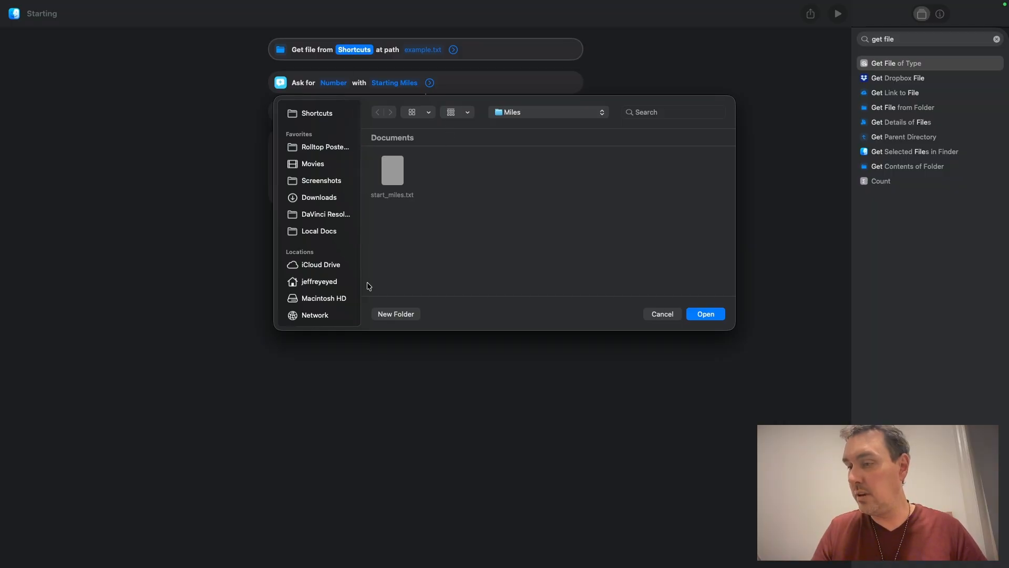
click(324, 268)
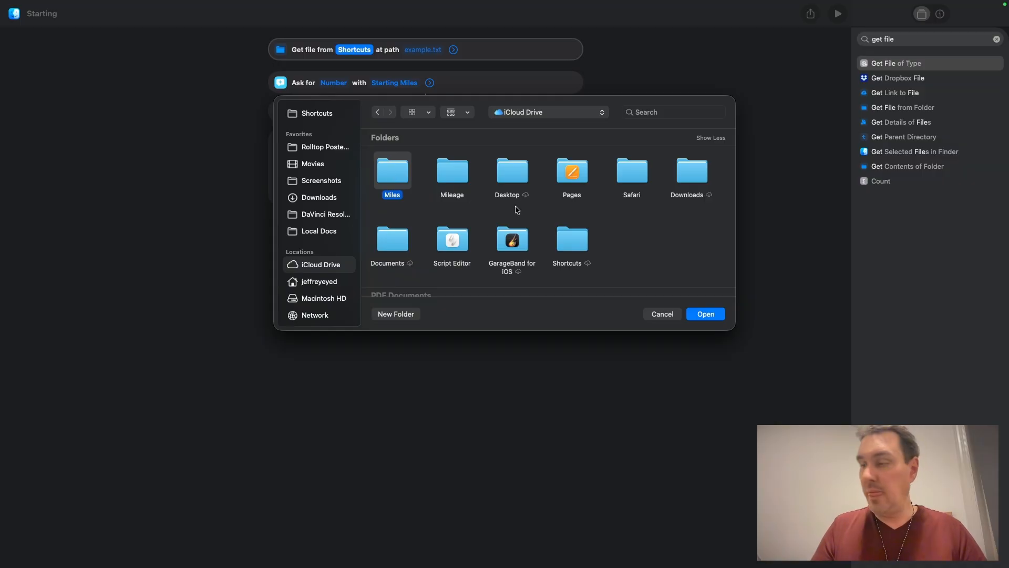
click(704, 315)
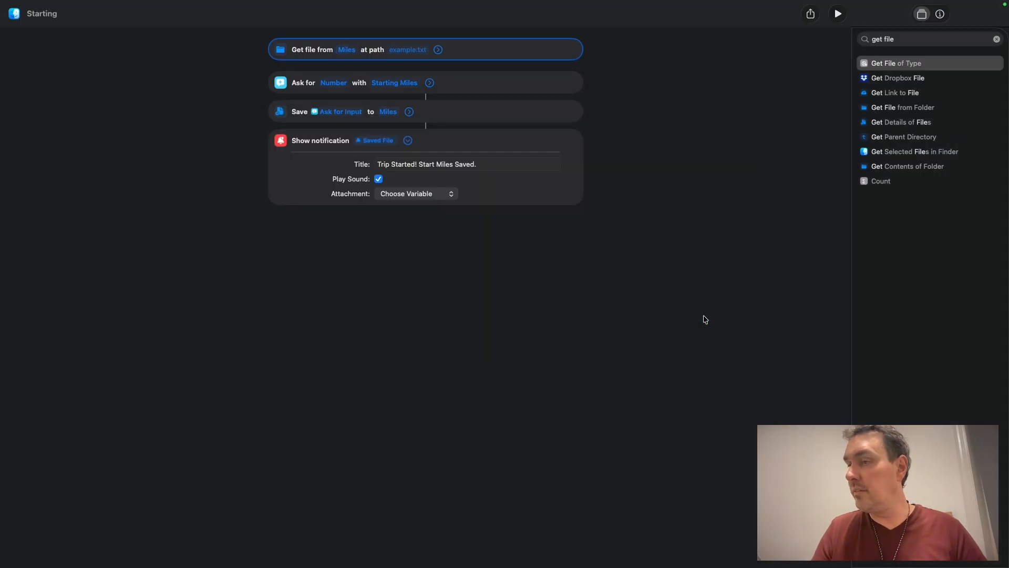
click(392, 49)
text(sta)
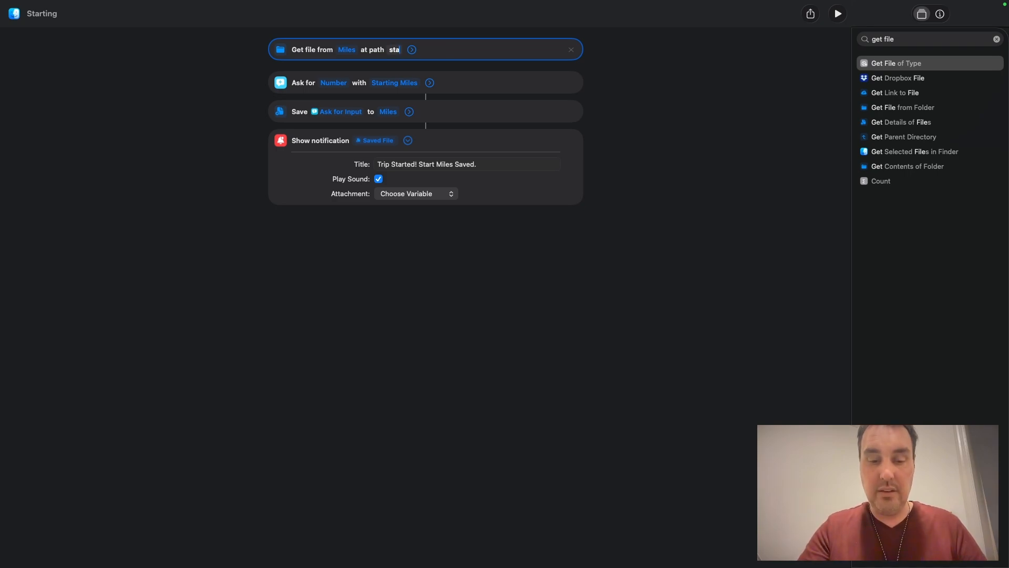
text(rt_m)
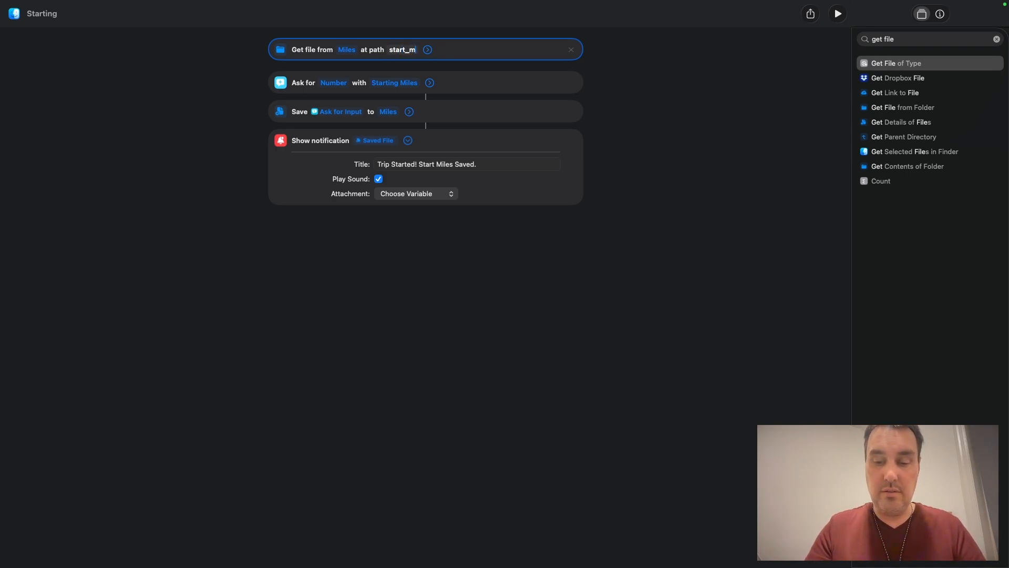
text(iles.txt)
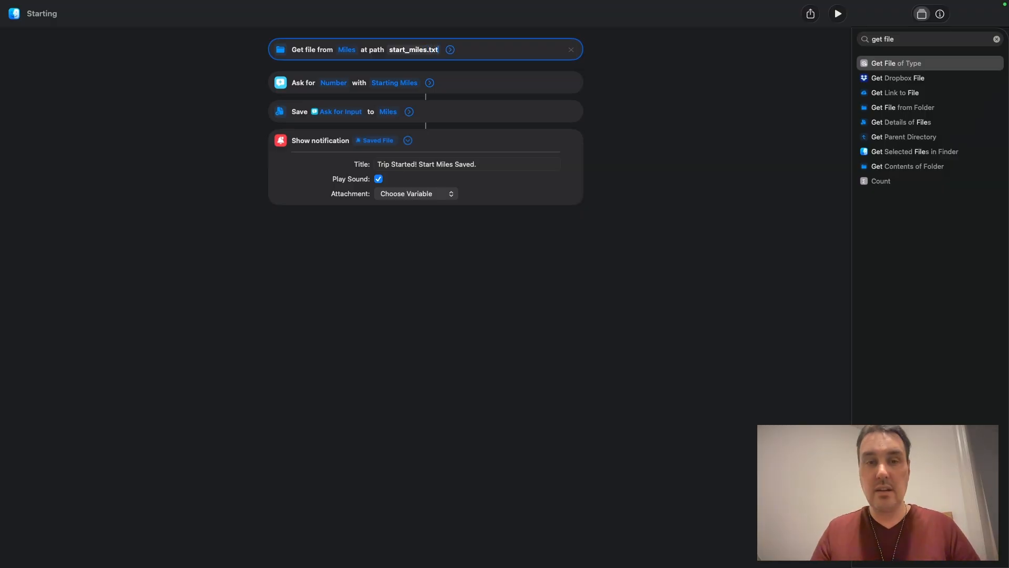
Step: Expand the Get File action's options and turn off Error If Not Found
click(526, 261)
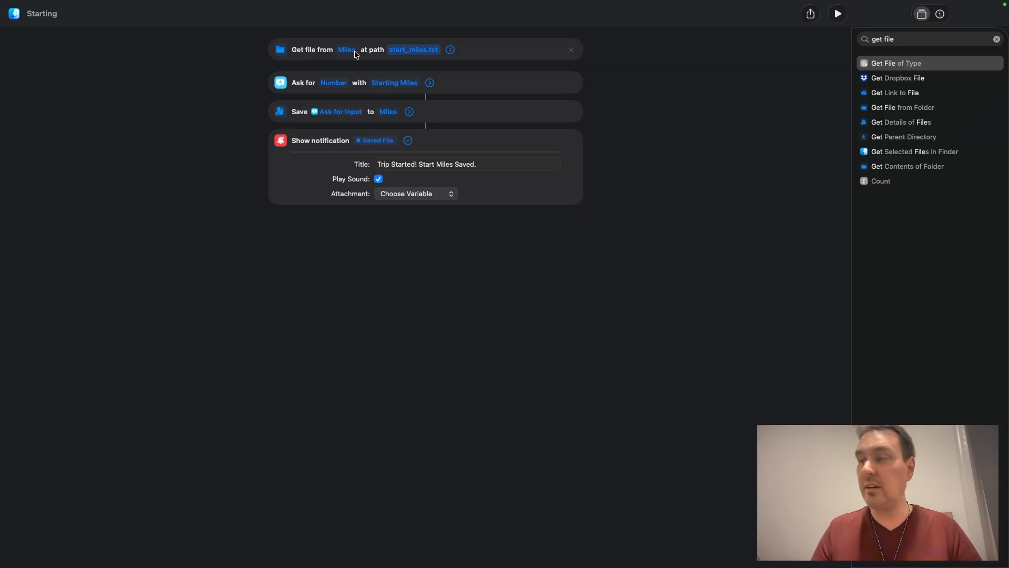
click(456, 50)
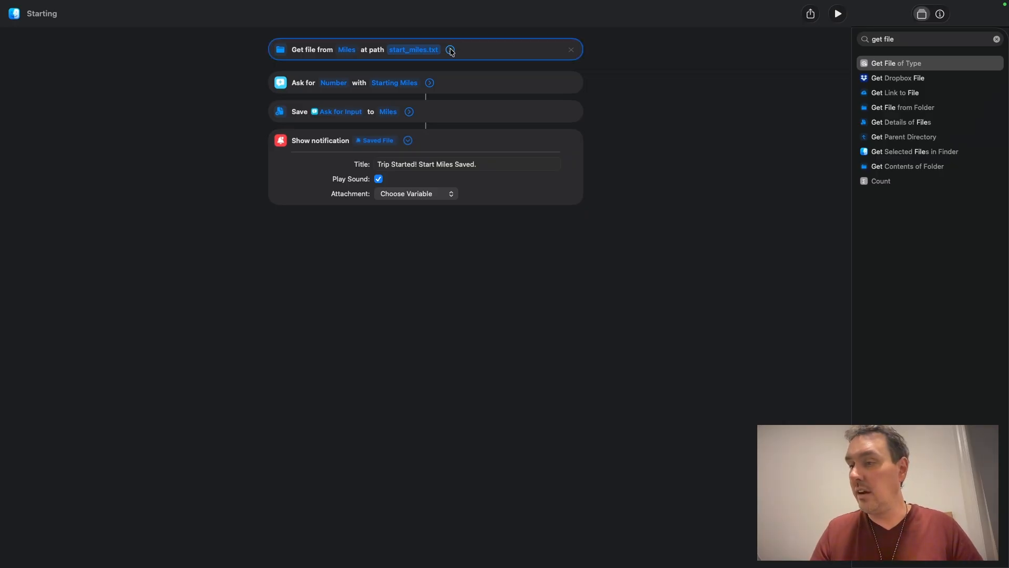
click(451, 50)
click(359, 73)
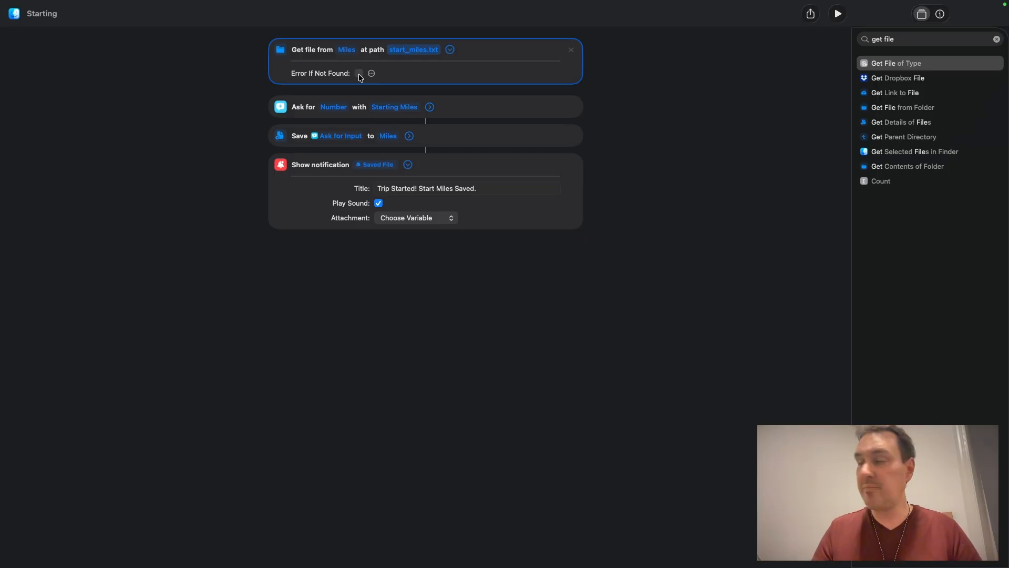
Step: Add an If block after Get File with the condition File Size has any value
click(996, 39)
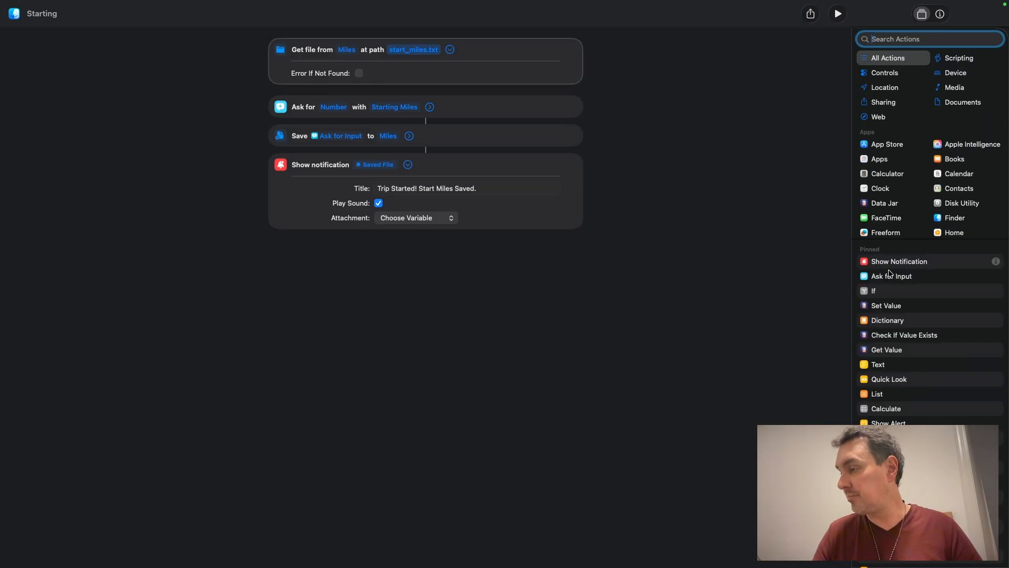
drag(883, 290, 399, 116)
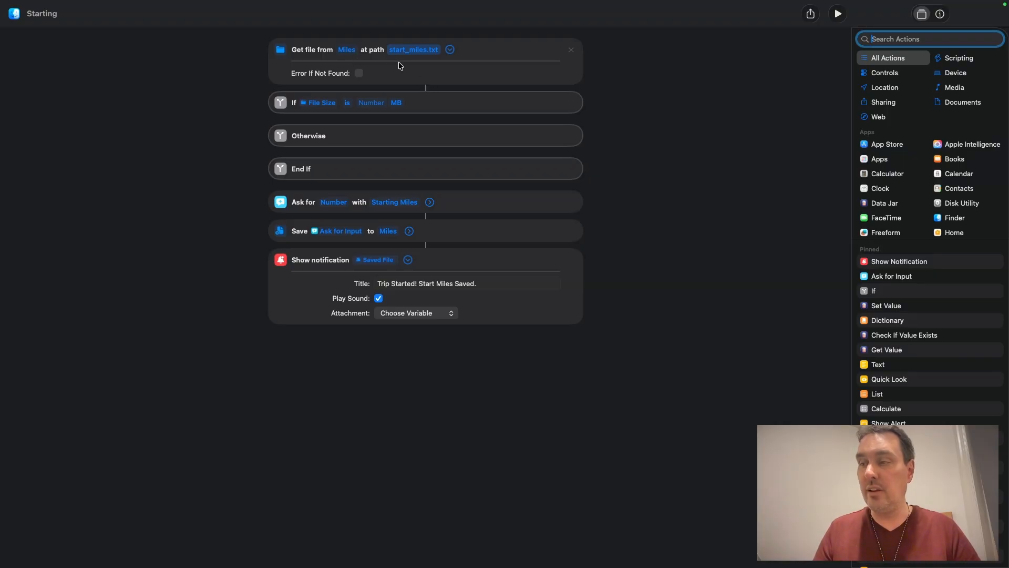
click(347, 104)
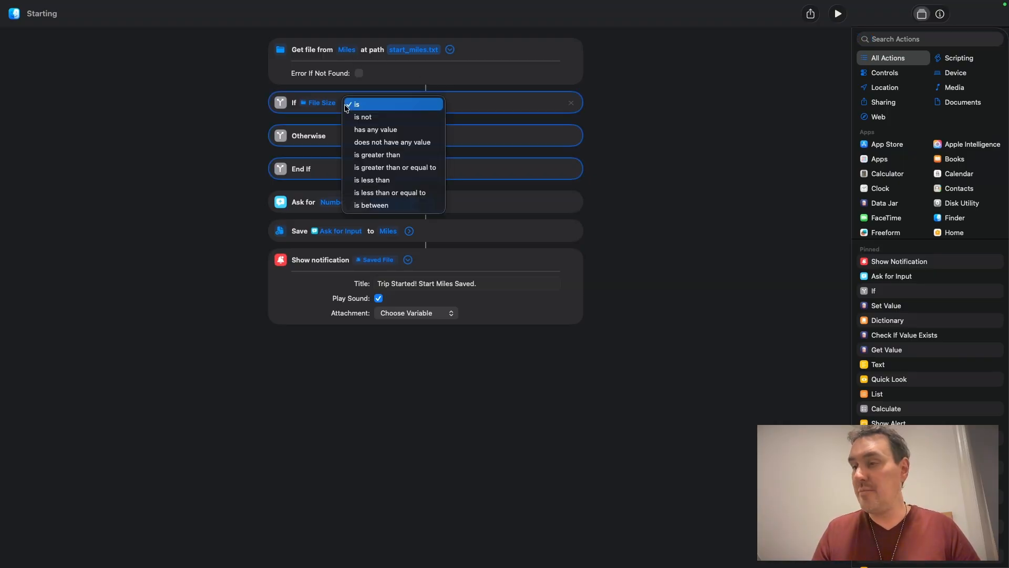
click(365, 130)
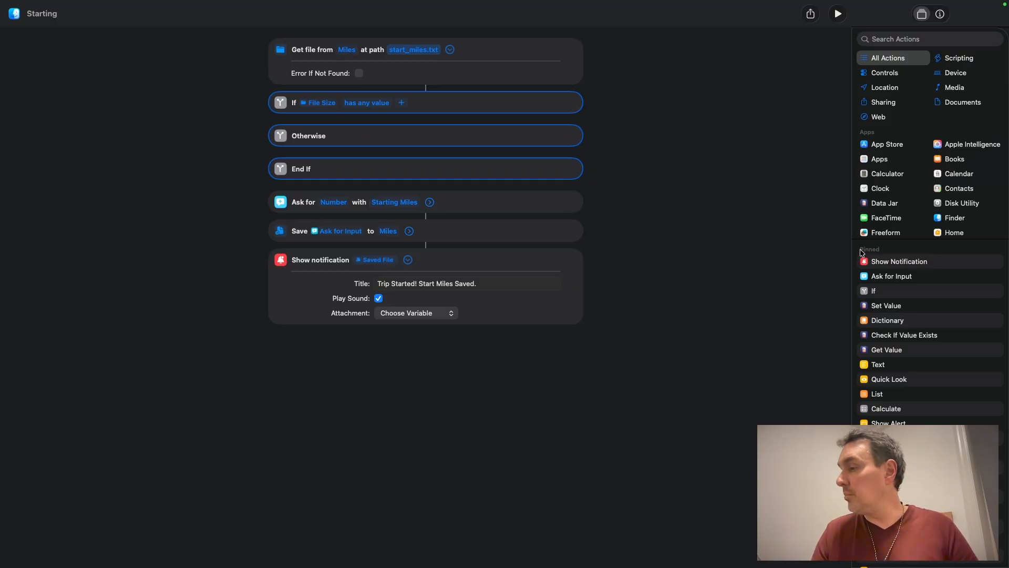
Step: Search for and add a Choose from Menu action inside the If branch
click(943, 40)
click(943, 41)
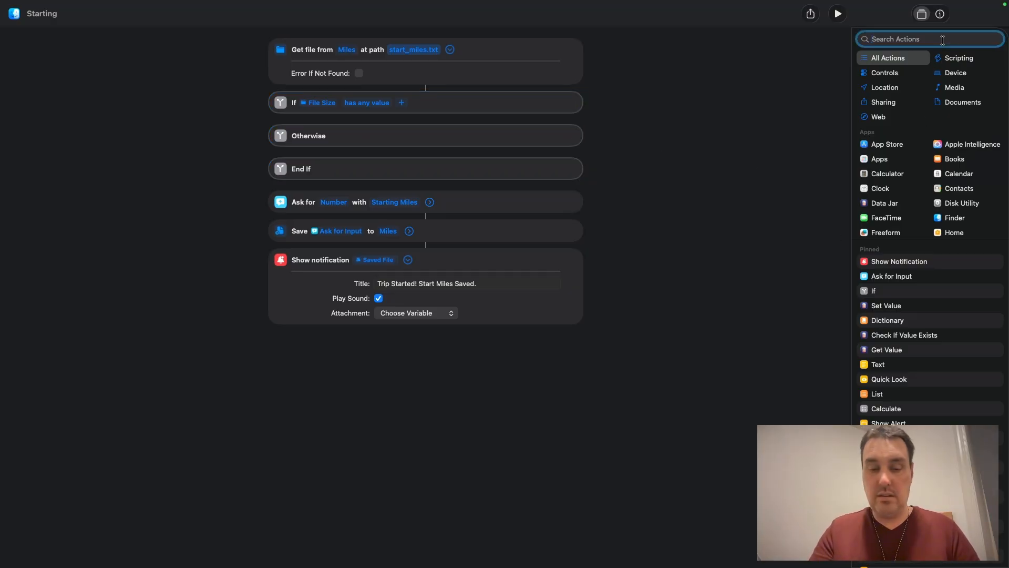
text(men)
drag(911, 69, 475, 178)
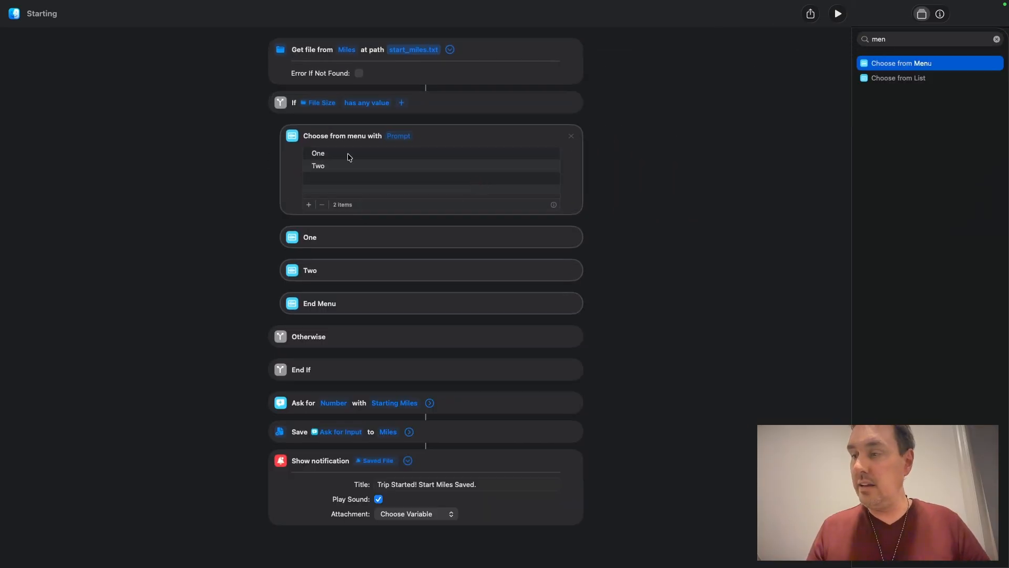
Step: Rename the first menu option to Keep Active Trip
click(325, 153)
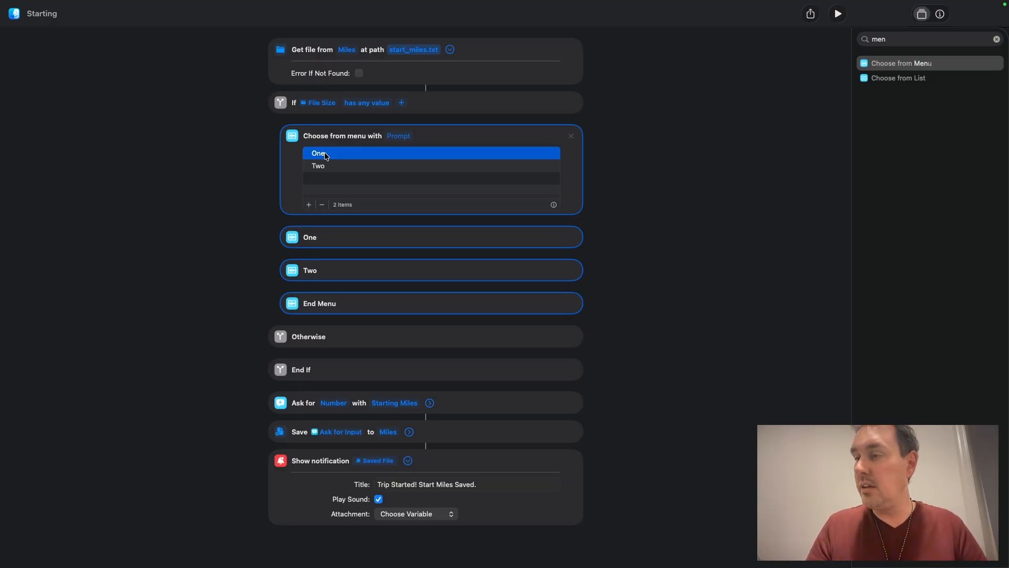
click(326, 155)
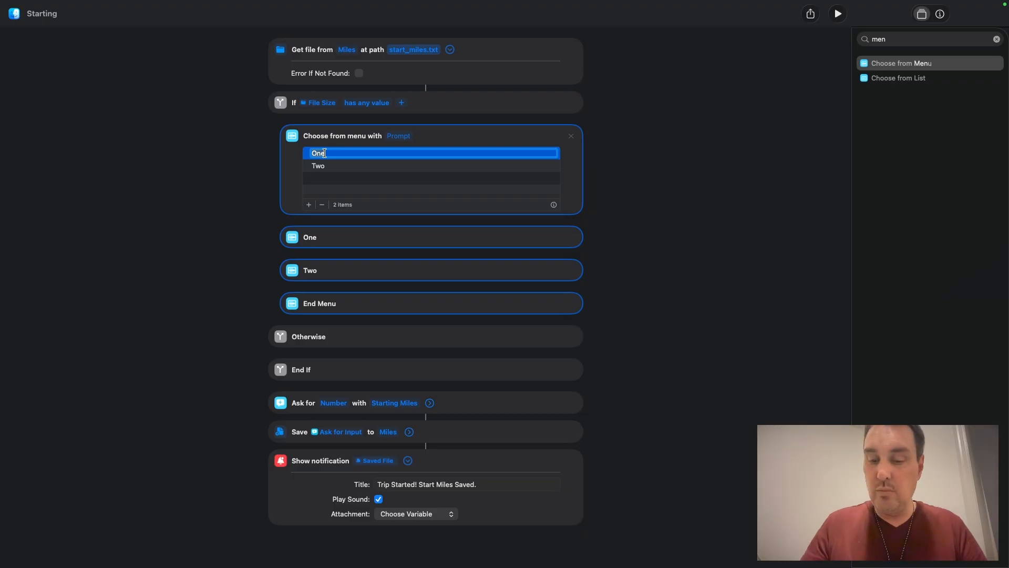
text(Keep Active Trip)
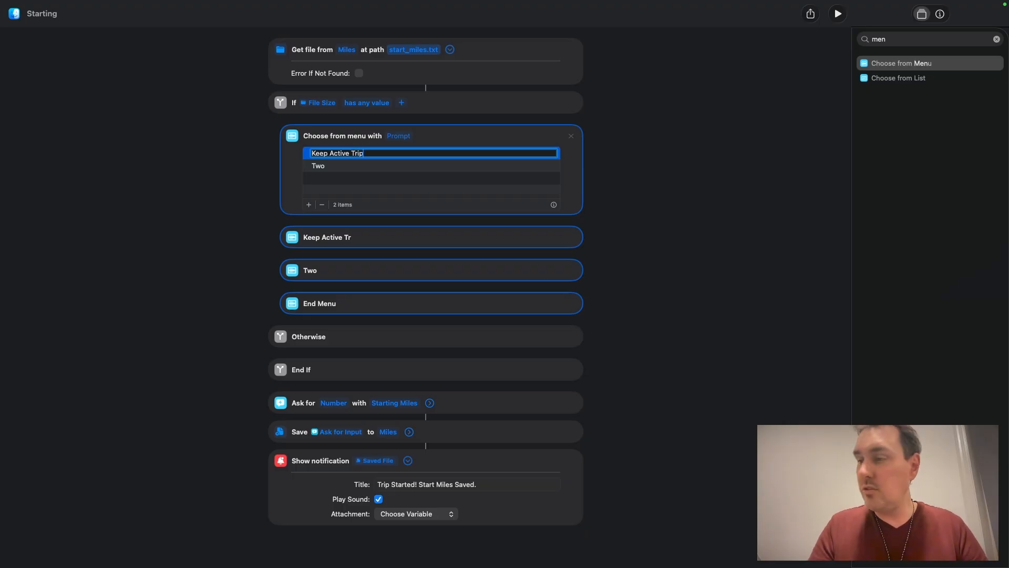
Step: Rename the second menu option to Start New Trip (Overwrite) with a red warning emoji inside the parentheses
click(345, 167)
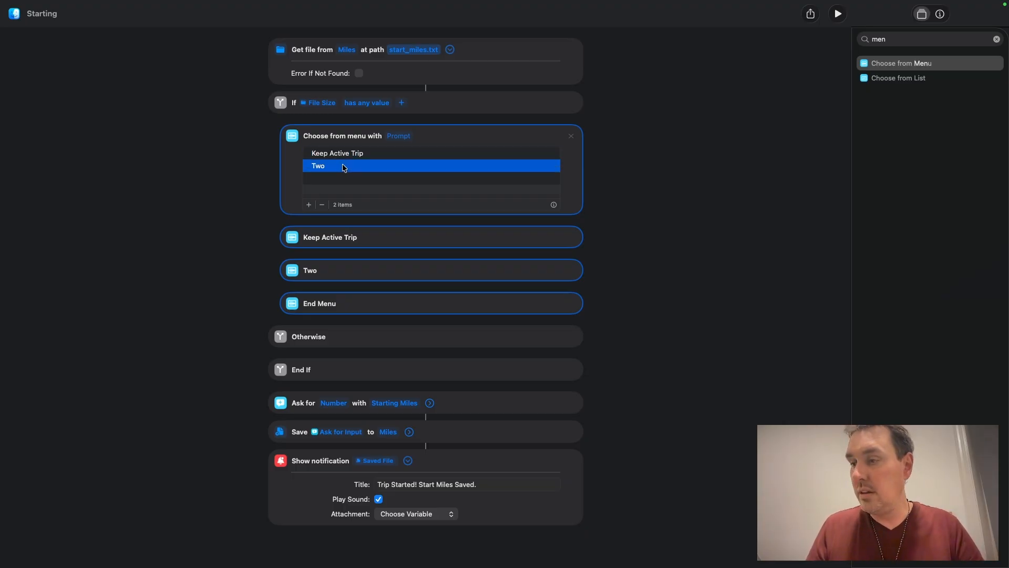
click(343, 165)
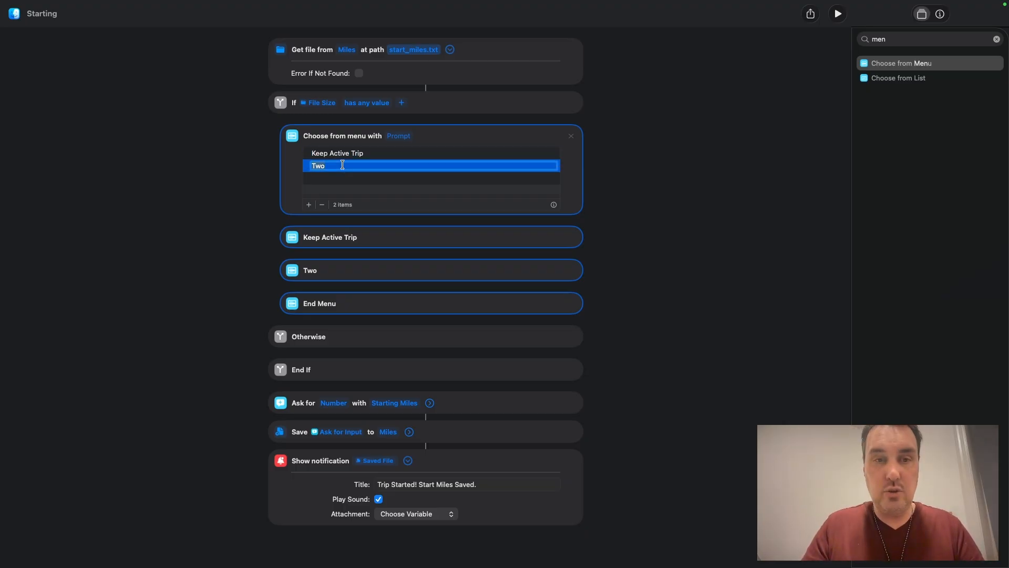
text(Start)
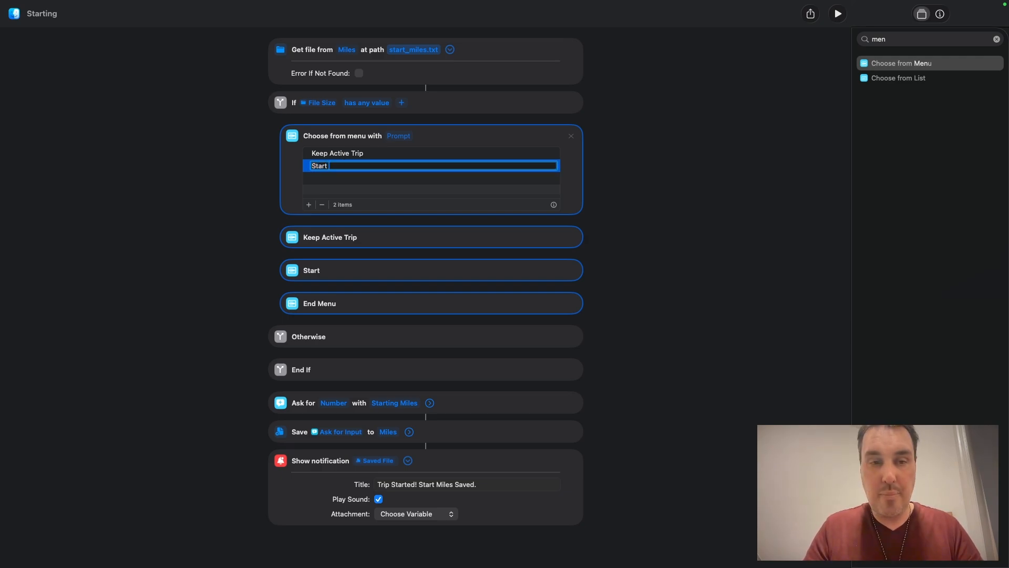
text( New Tr)
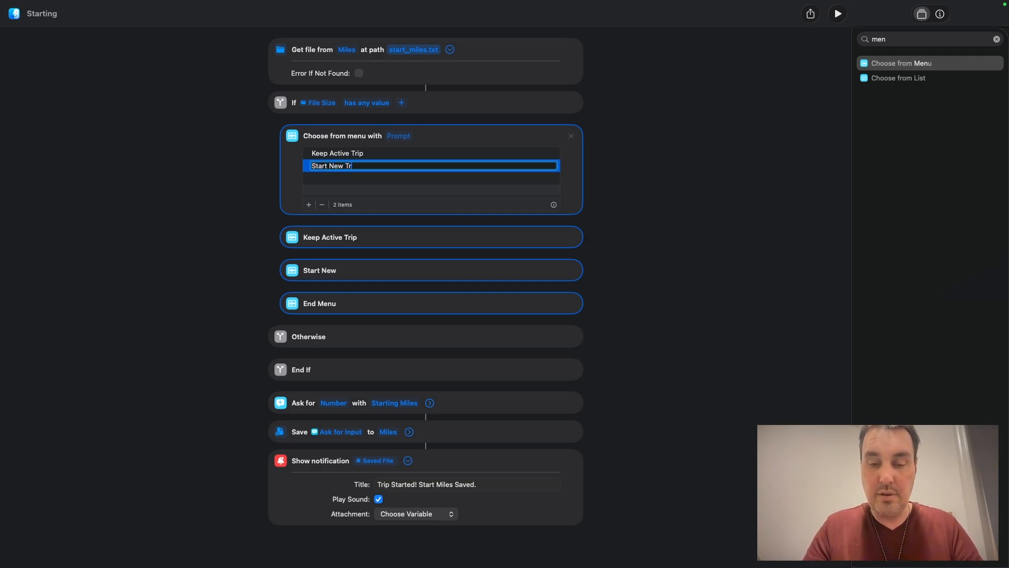
text(ip ())
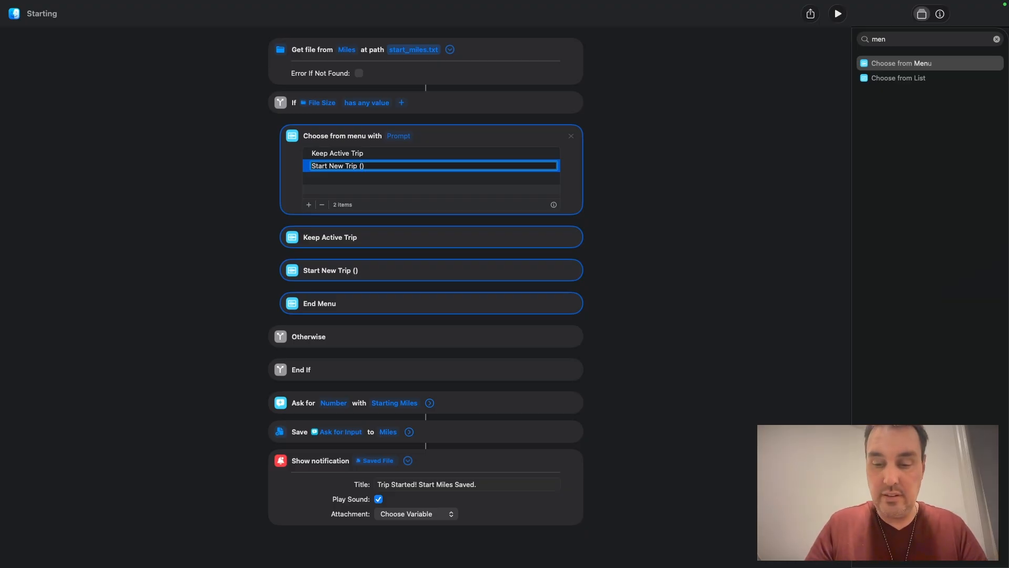
text(o)
key(BackSpace)
text(Overwrite)
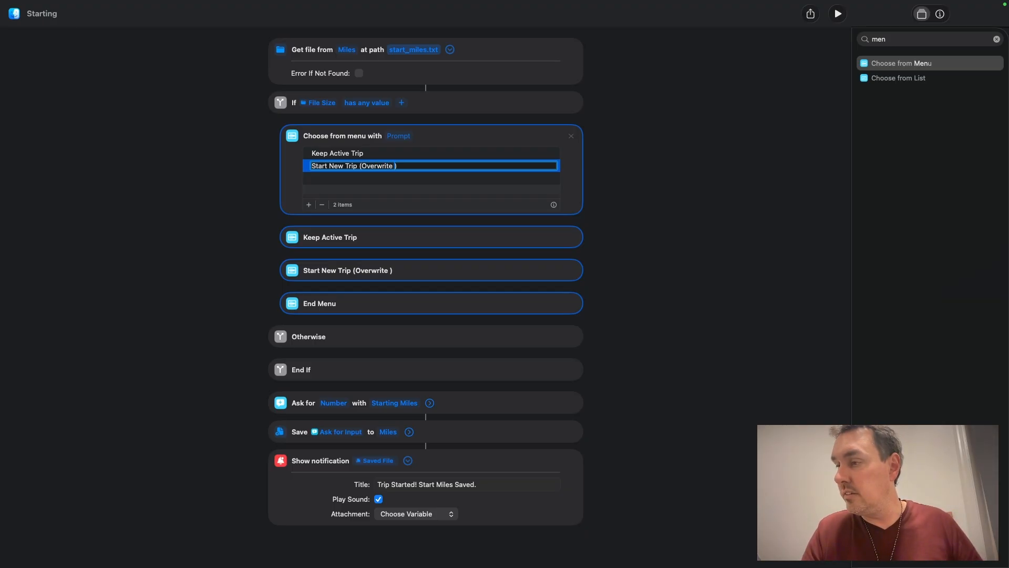
key(ctrl+super+space)
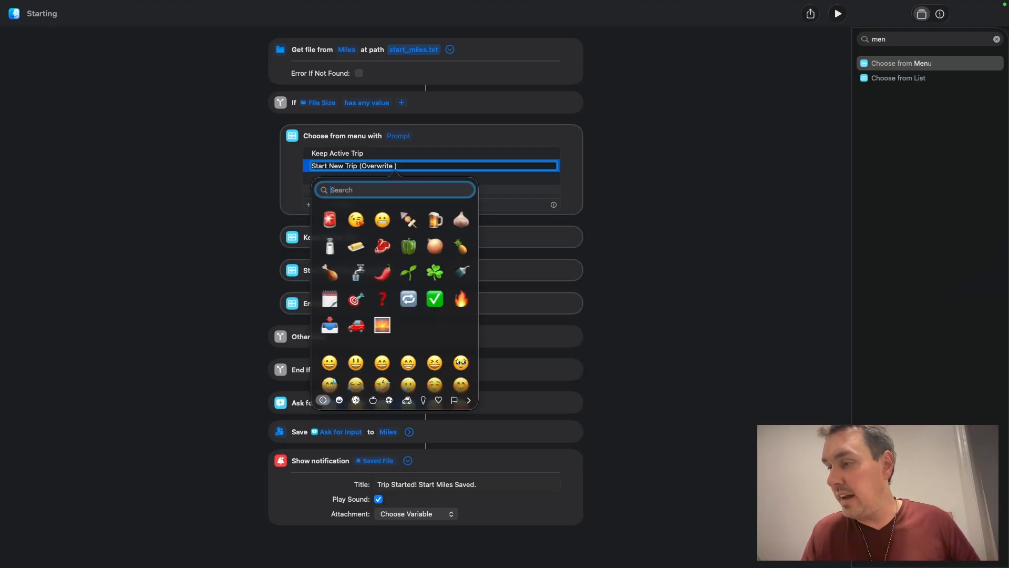
click(330, 219)
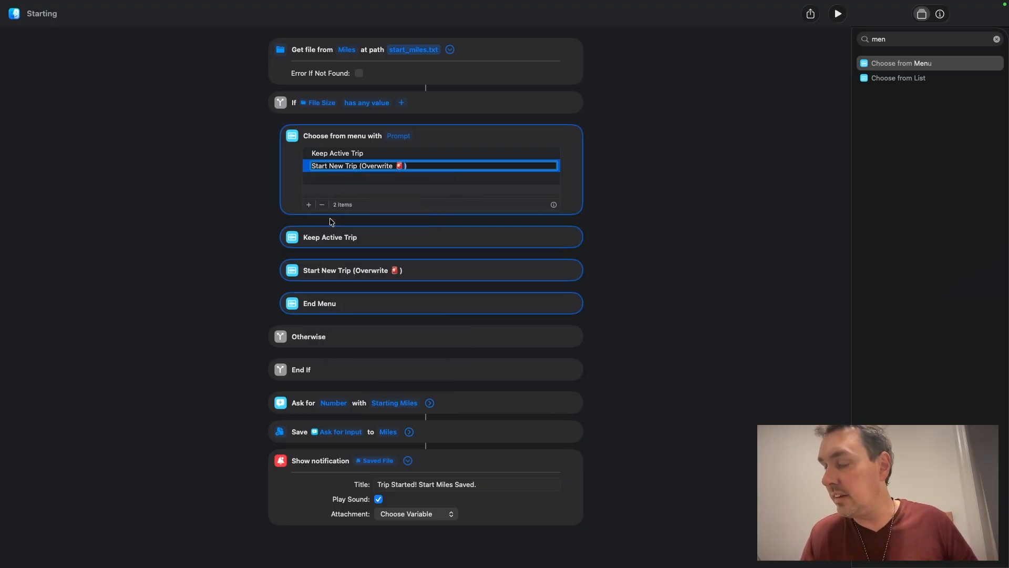
click(489, 182)
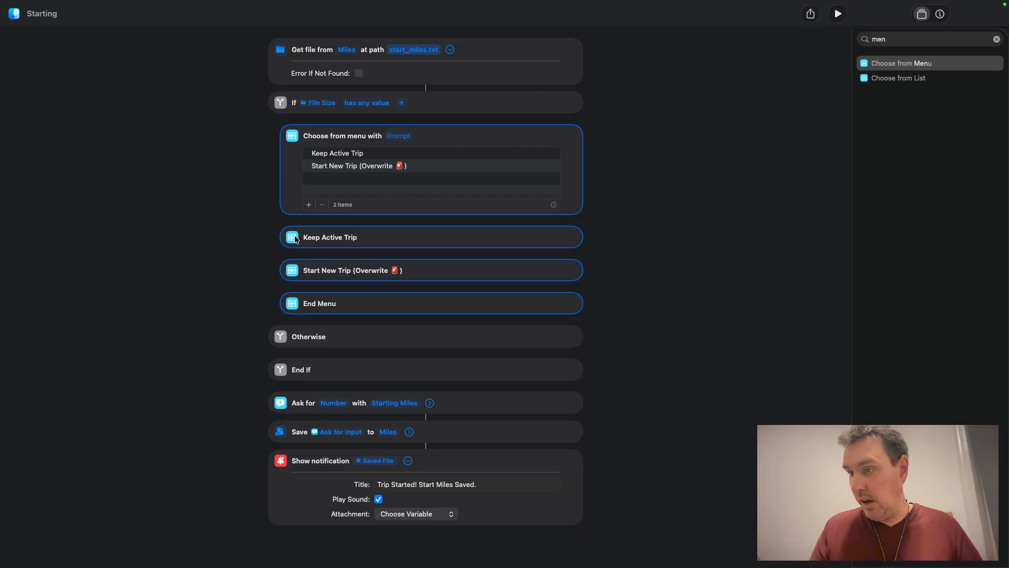
Step: Add a Stop this shortcut action under the Keep Active Trip option
click(996, 39)
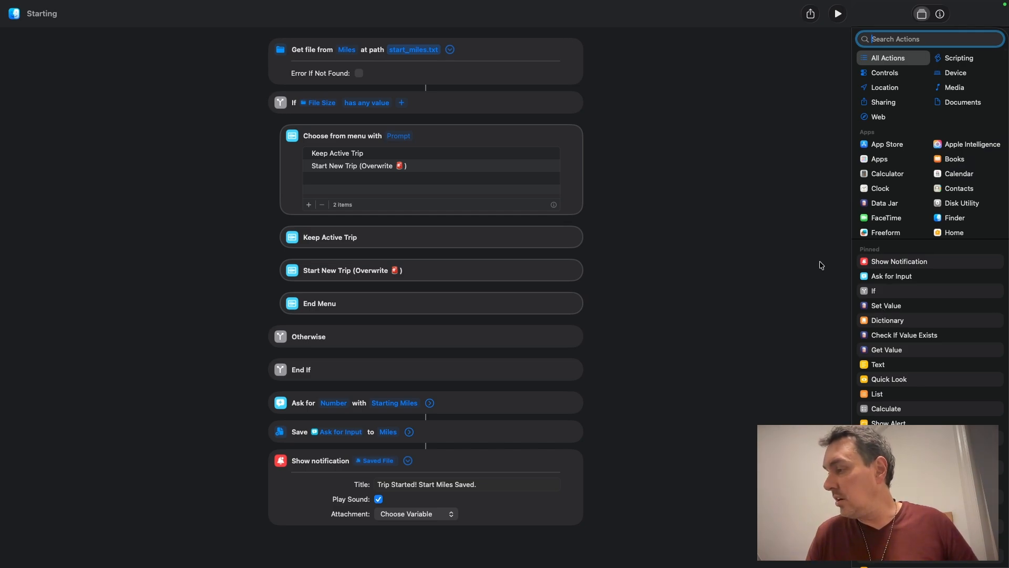
scroll(877, 406, down, 5)
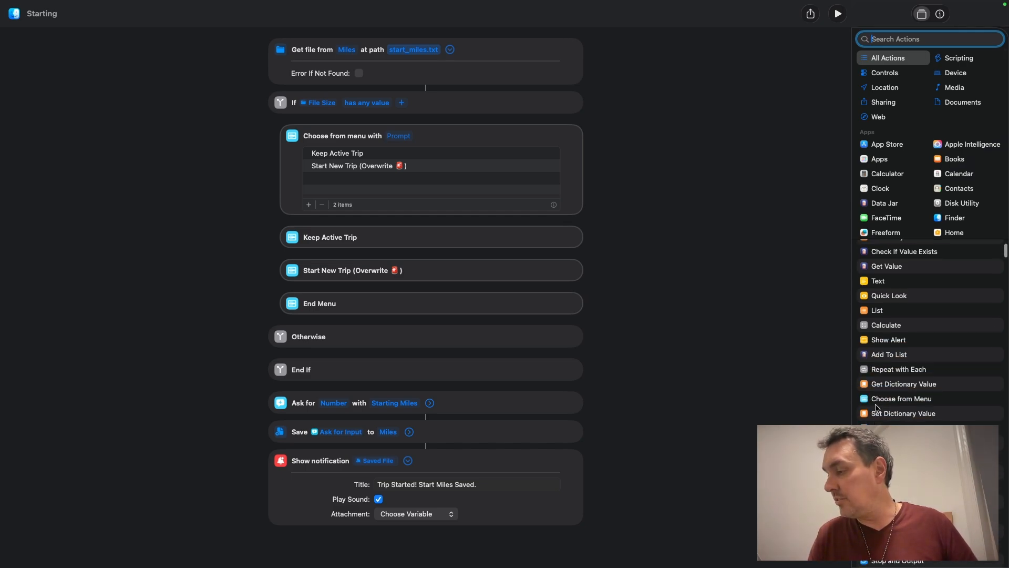
drag(894, 455, 397, 264)
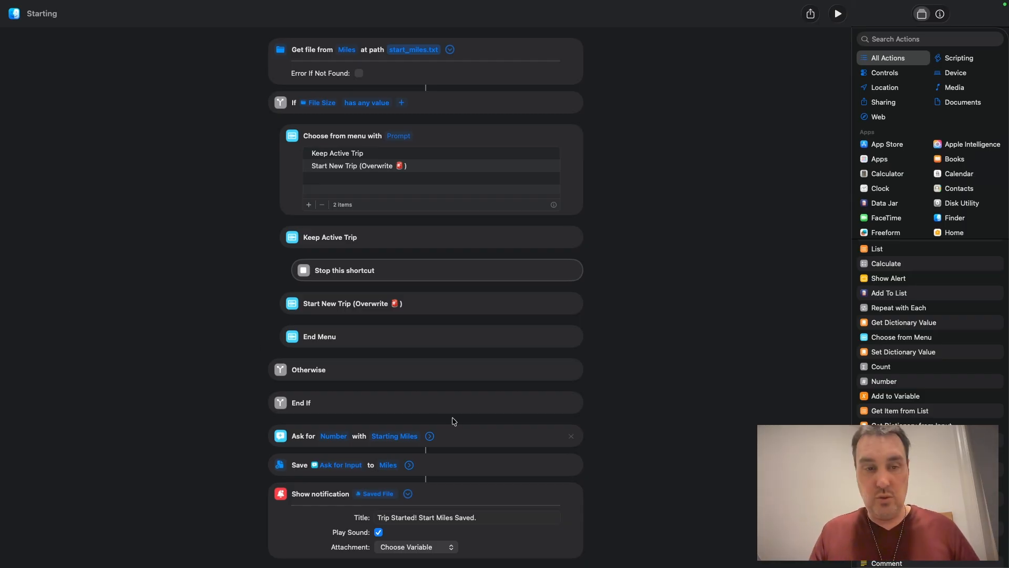
Step: Move End If below the notification so the ask, save and notification actions sit in Otherwise
scroll(654, 395, down, 1)
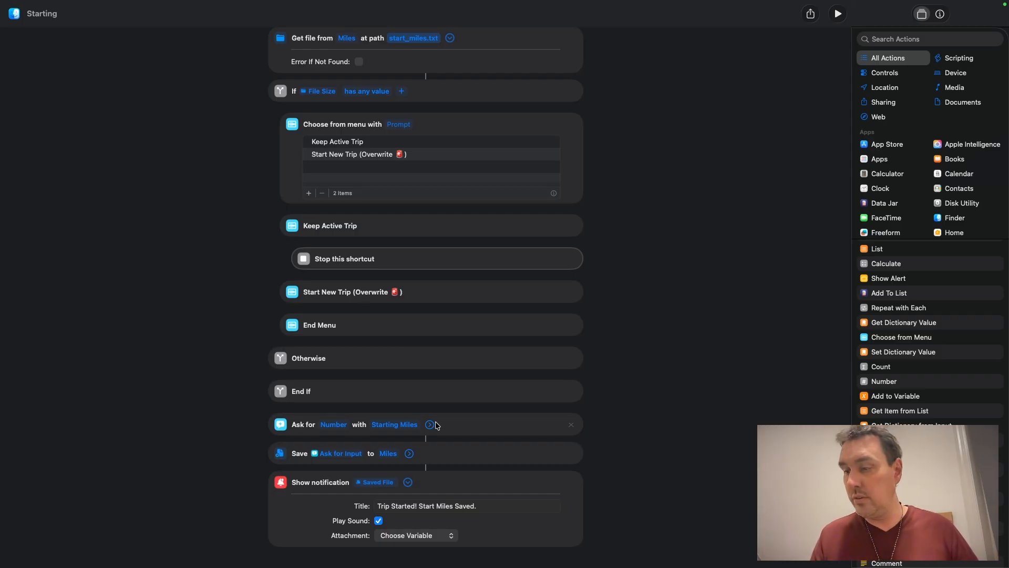
drag(334, 392, 328, 544)
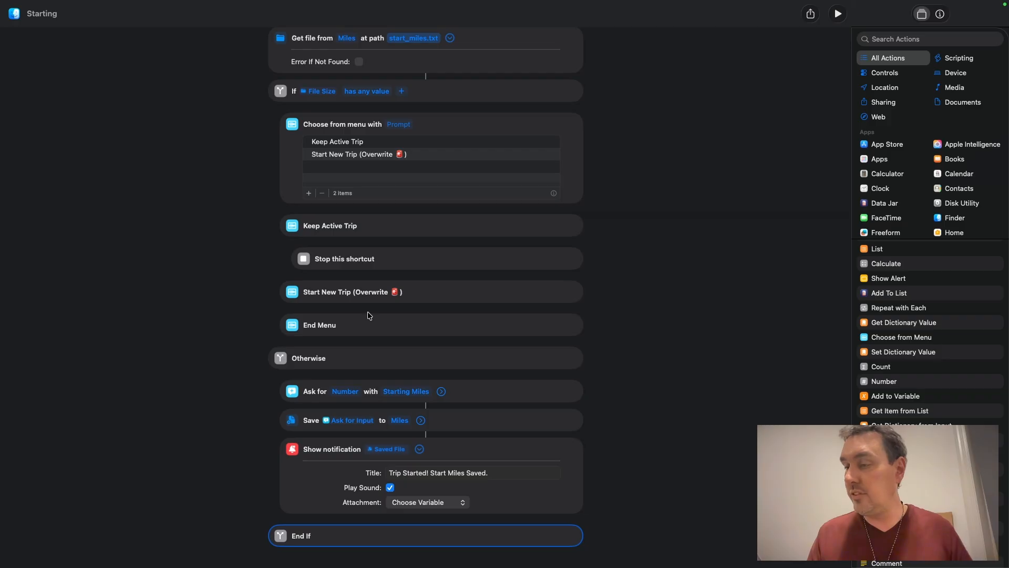
Step: Duplicate the Ask for Number action and move the copy under Start New Trip (Overwrite)
right_click(469, 393)
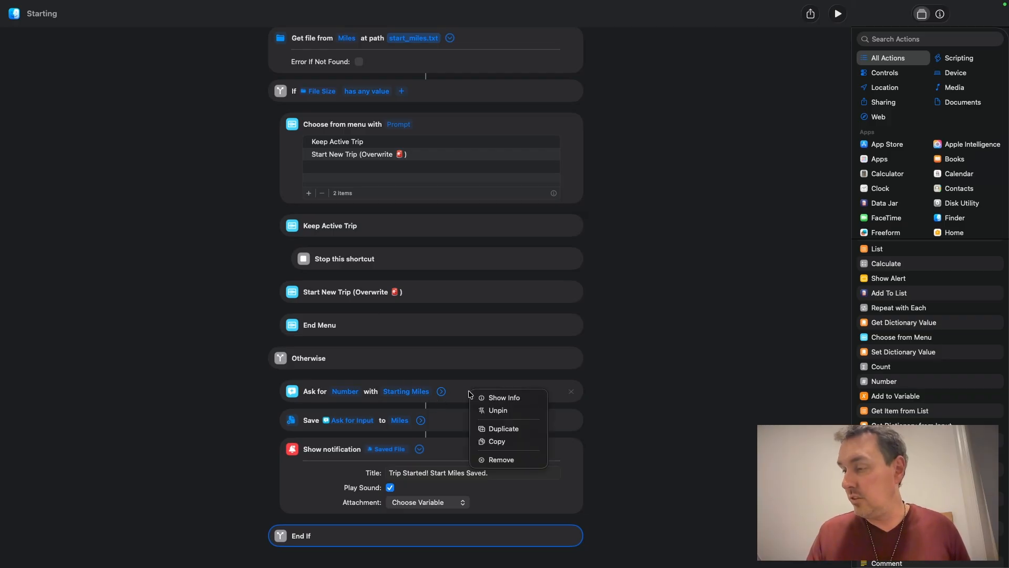
click(492, 429)
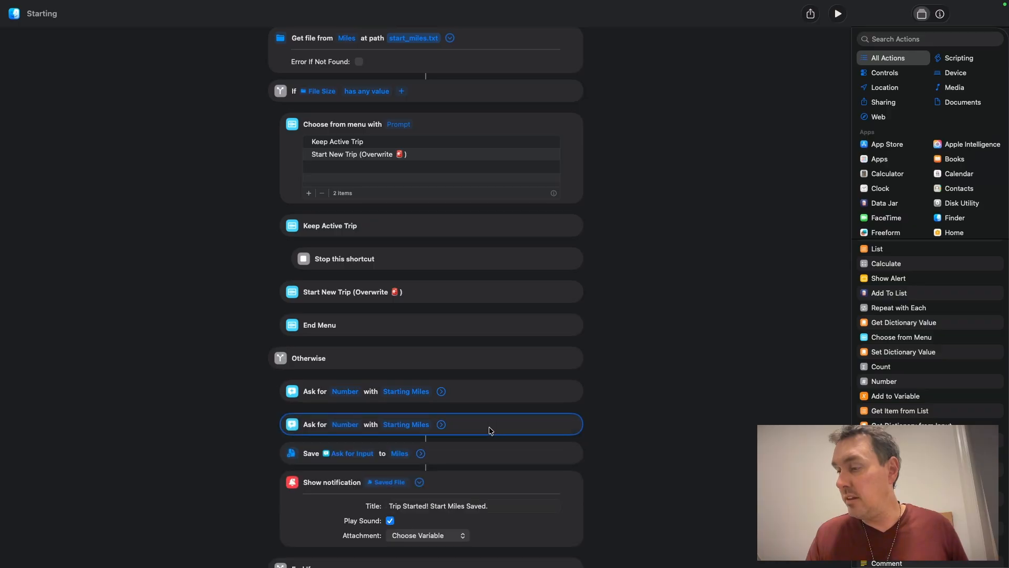
drag(490, 431, 452, 324)
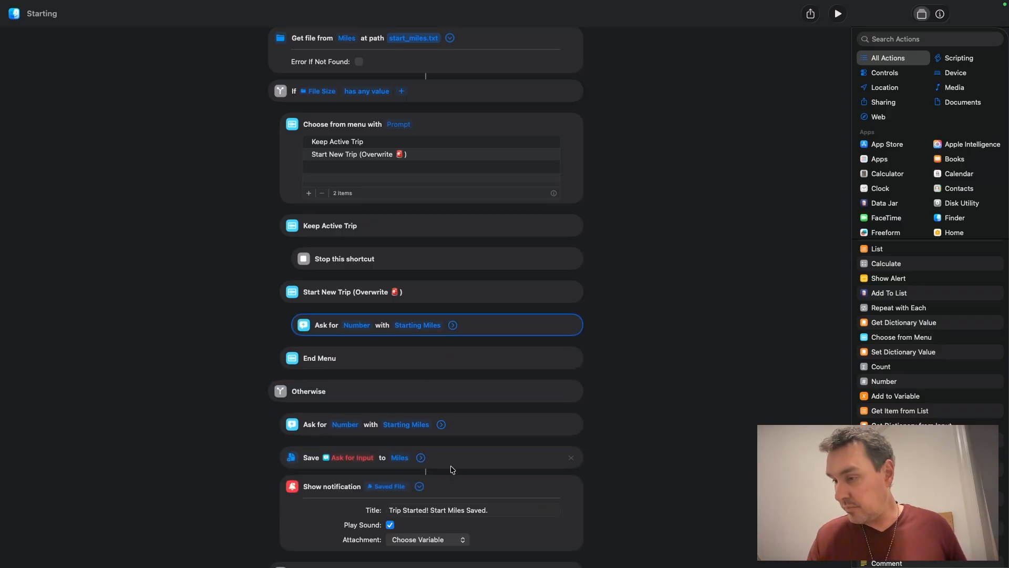
Step: Duplicate the Save action and place the copy after the new Ask for Number in the Start New Trip branch
right_click(469, 465)
click(489, 498)
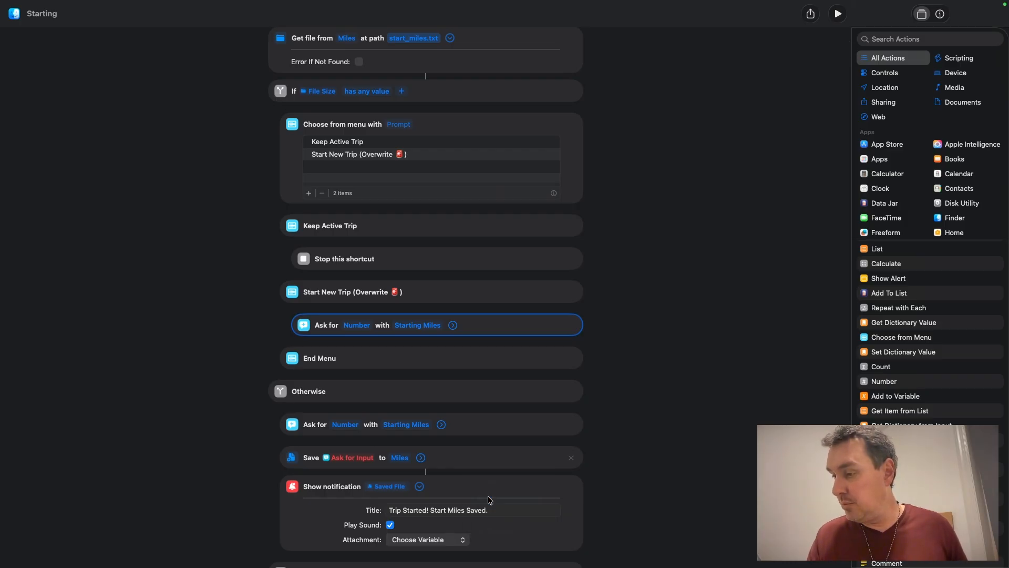
drag(475, 489, 475, 353)
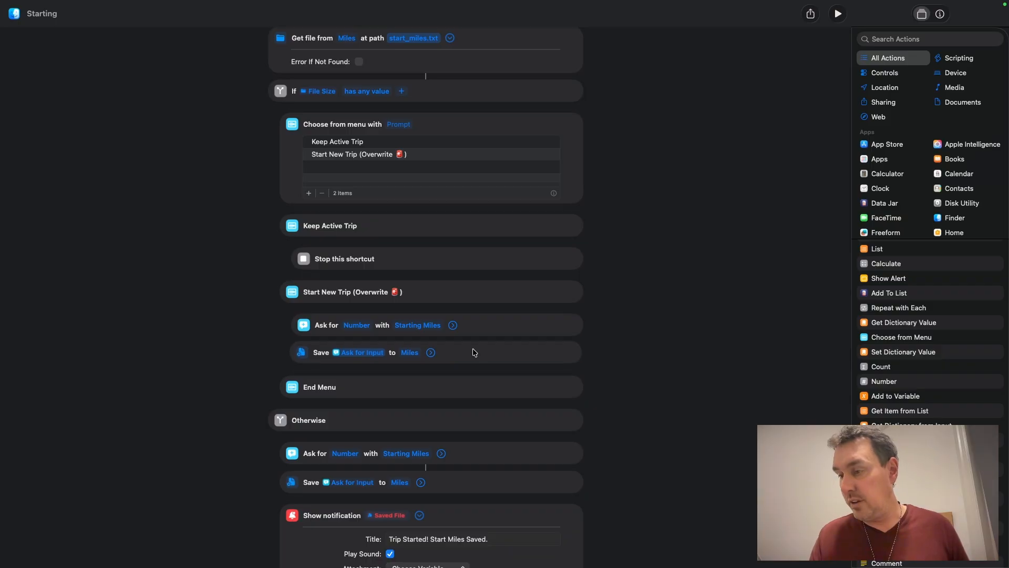
Step: Duplicate the Show notification action and place the copy after the Save in the Start New Trip branch
scroll(503, 401, down, 3)
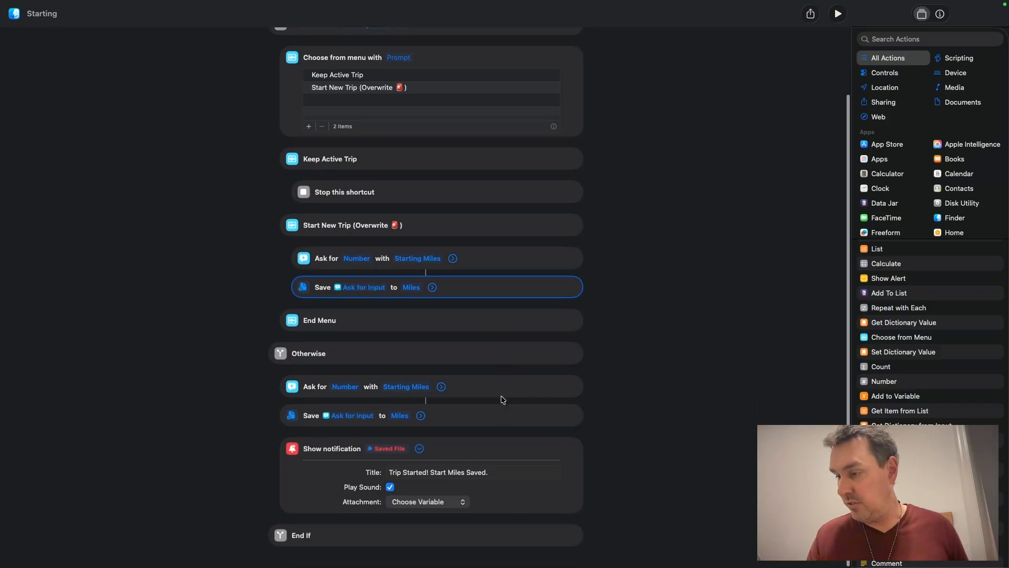
right_click(472, 457)
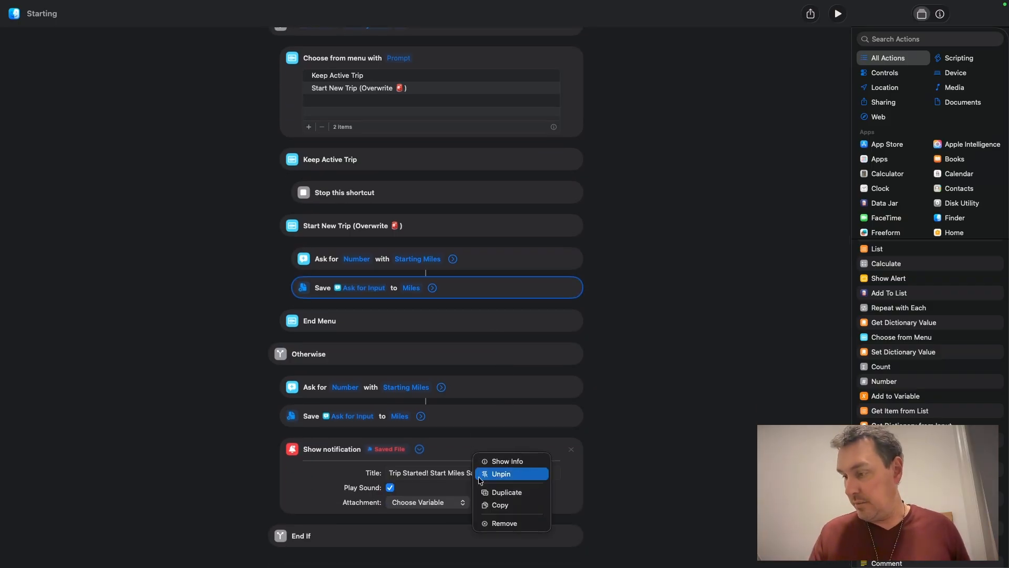
click(487, 494)
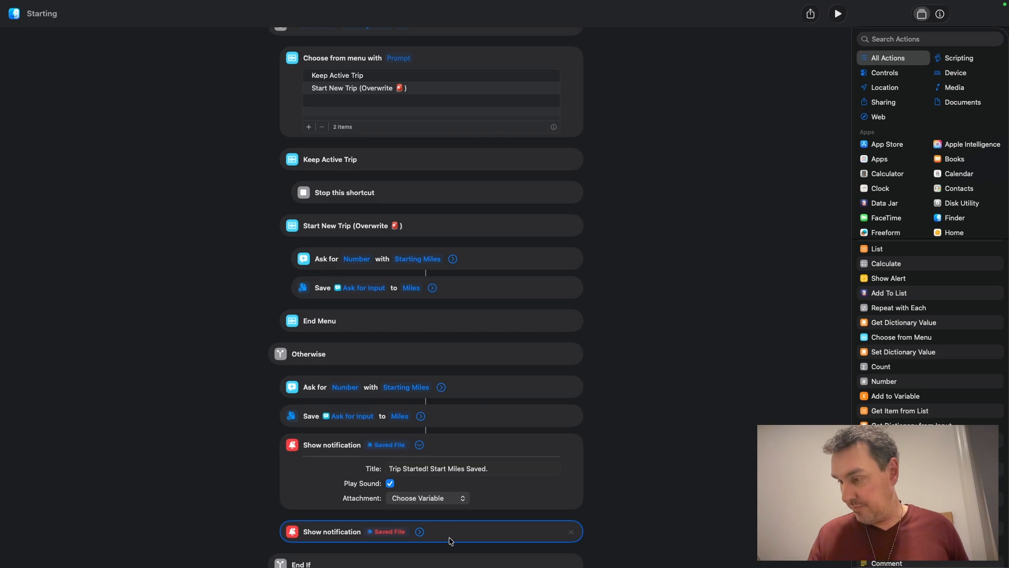
drag(452, 538, 457, 328)
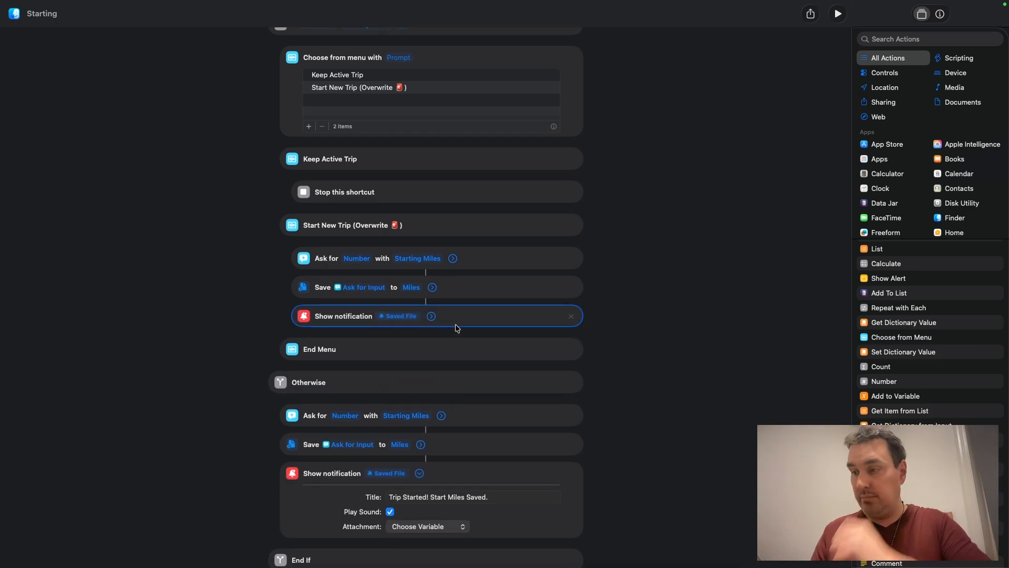
Step: Inspect the settings of the copied Save and Show notification actions in the Start New Trip branch
click(433, 287)
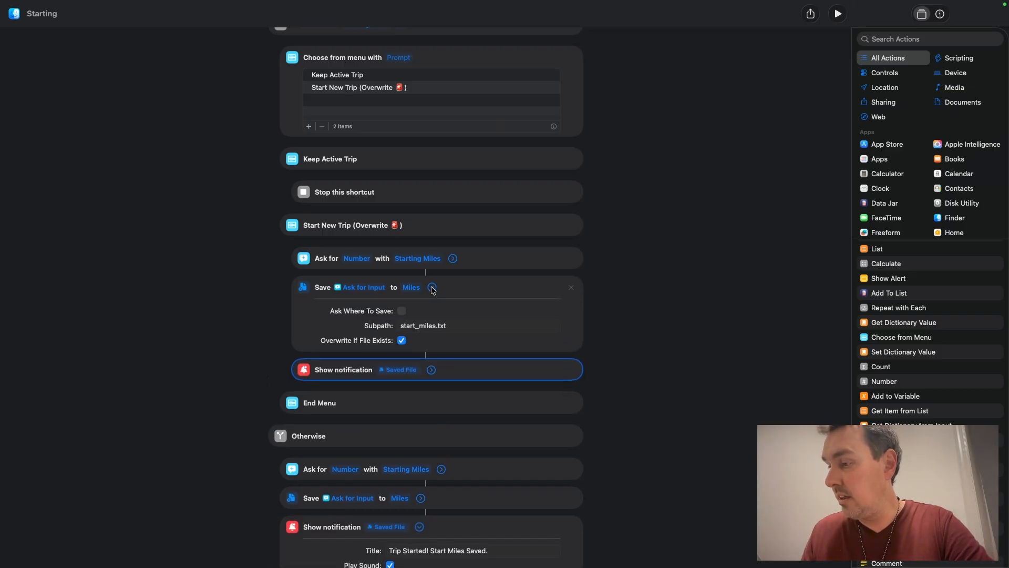
click(431, 370)
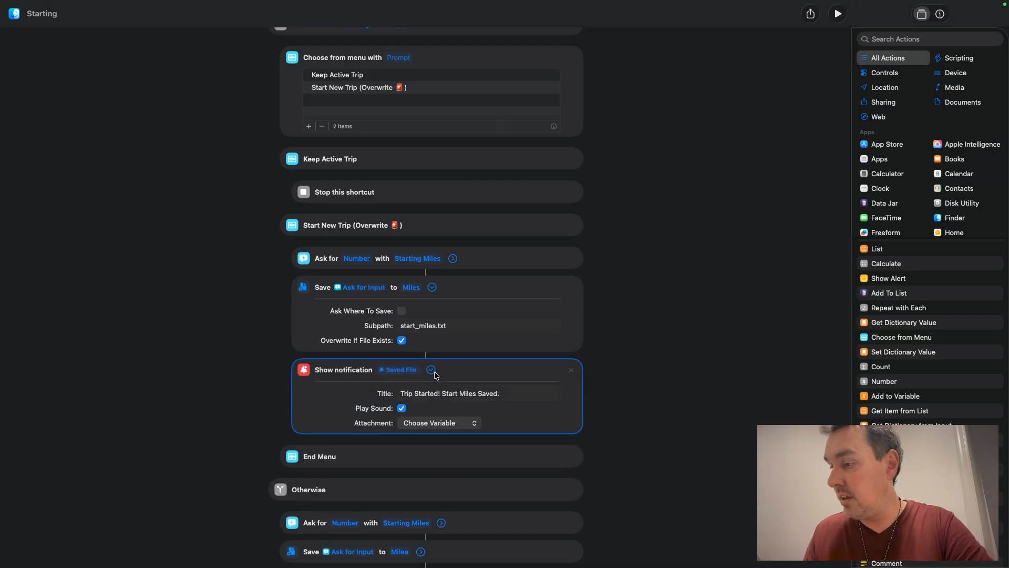
click(431, 370)
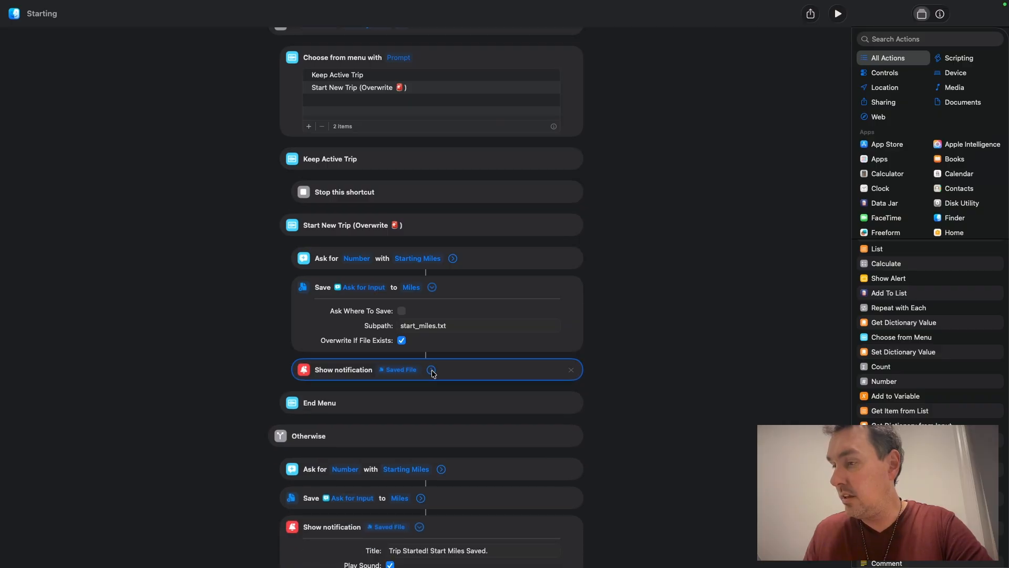
click(432, 370)
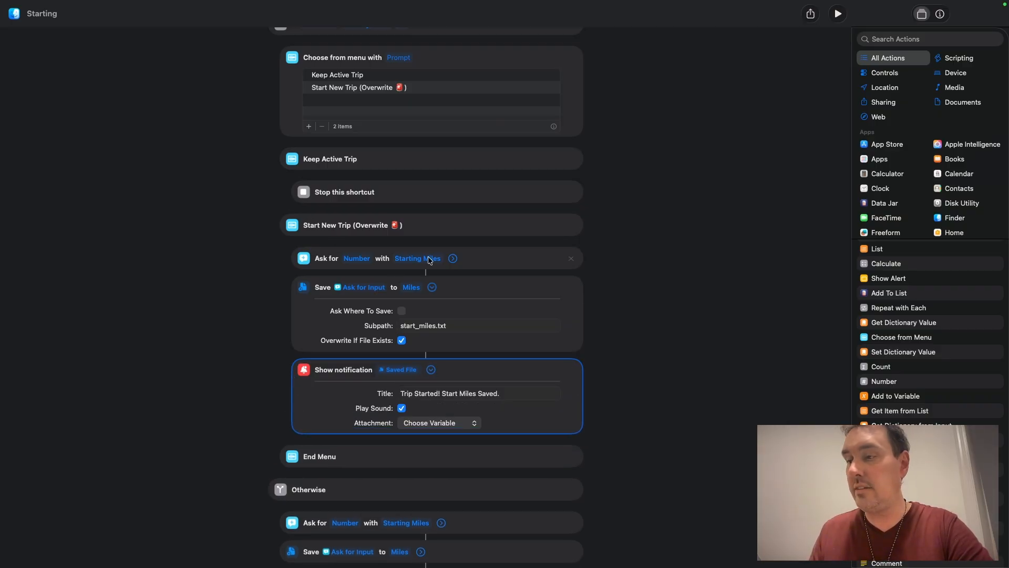
click(432, 371)
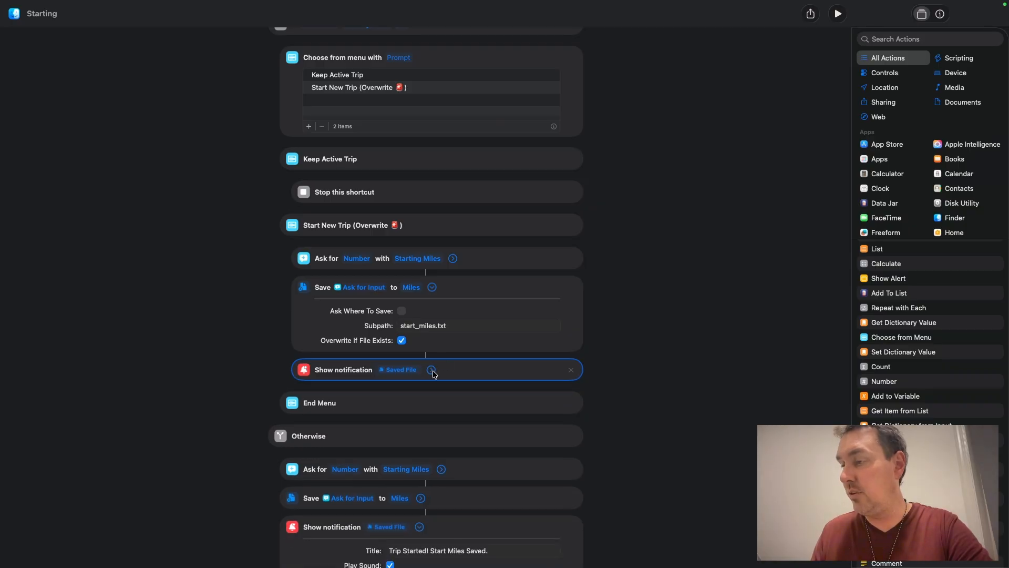
click(432, 288)
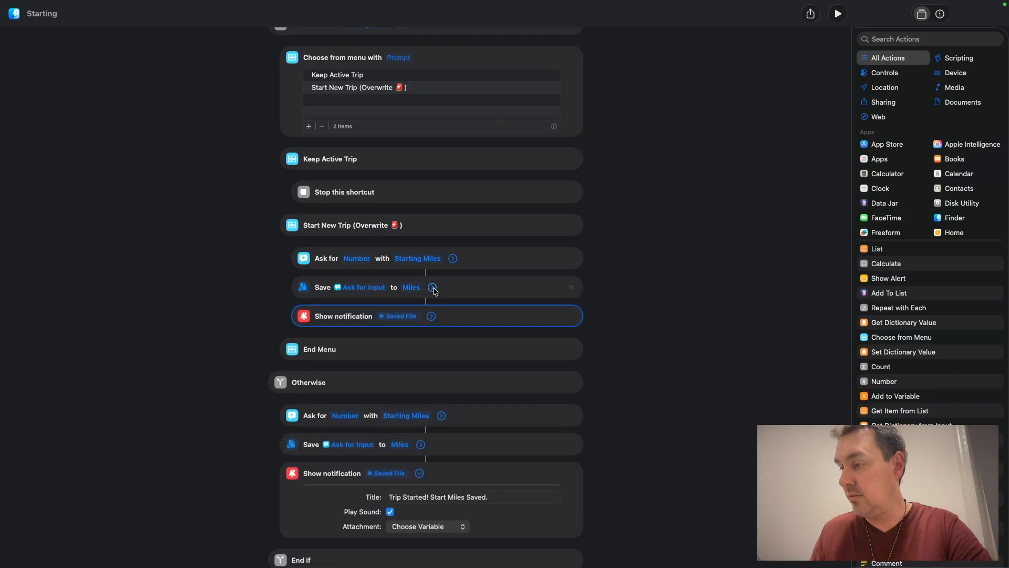
click(432, 288)
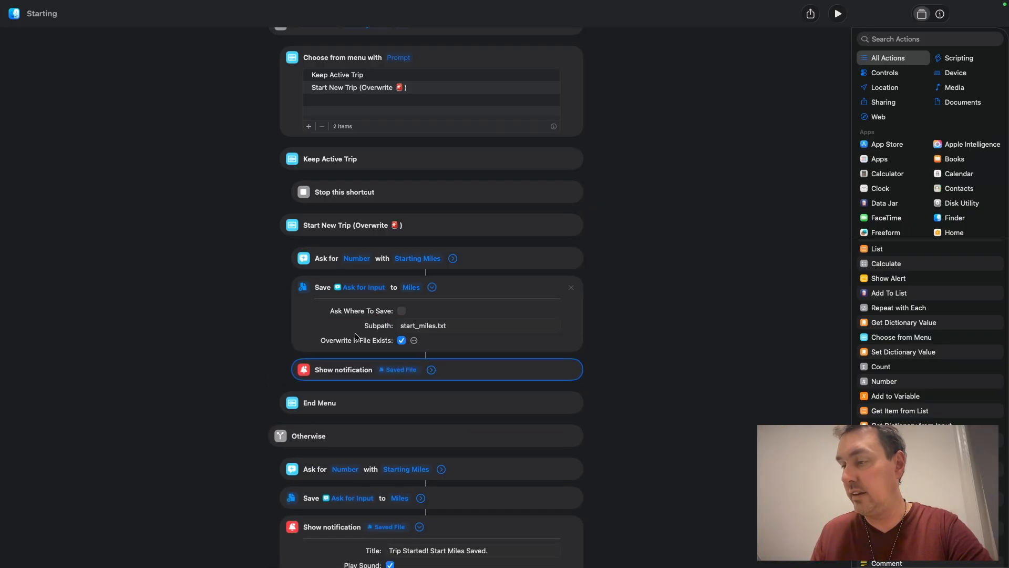
click(432, 287)
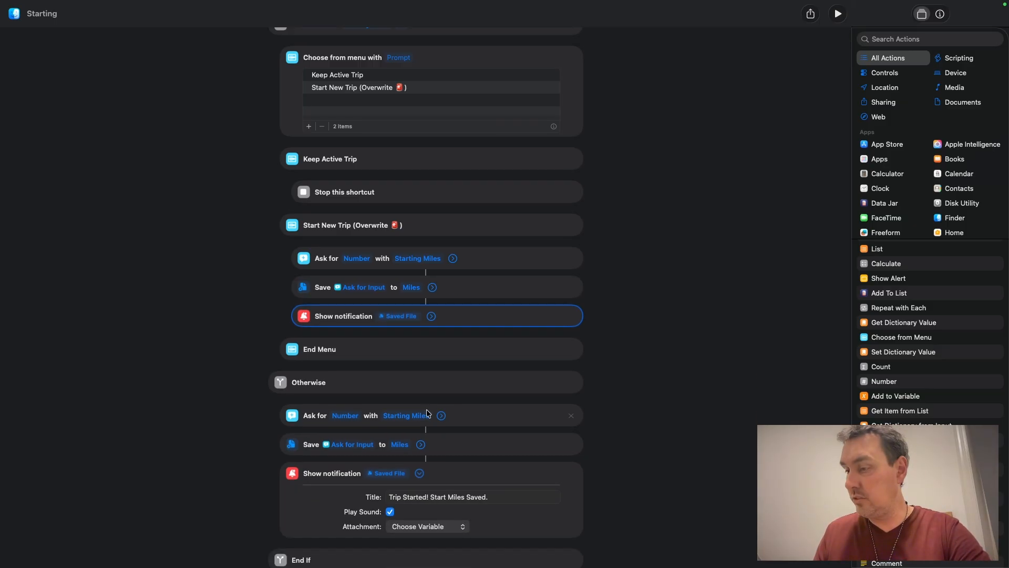
Step: Inspect the Ask for, Save and Show notification settings in the Otherwise branch
scroll(497, 421, down, 2)
click(441, 392)
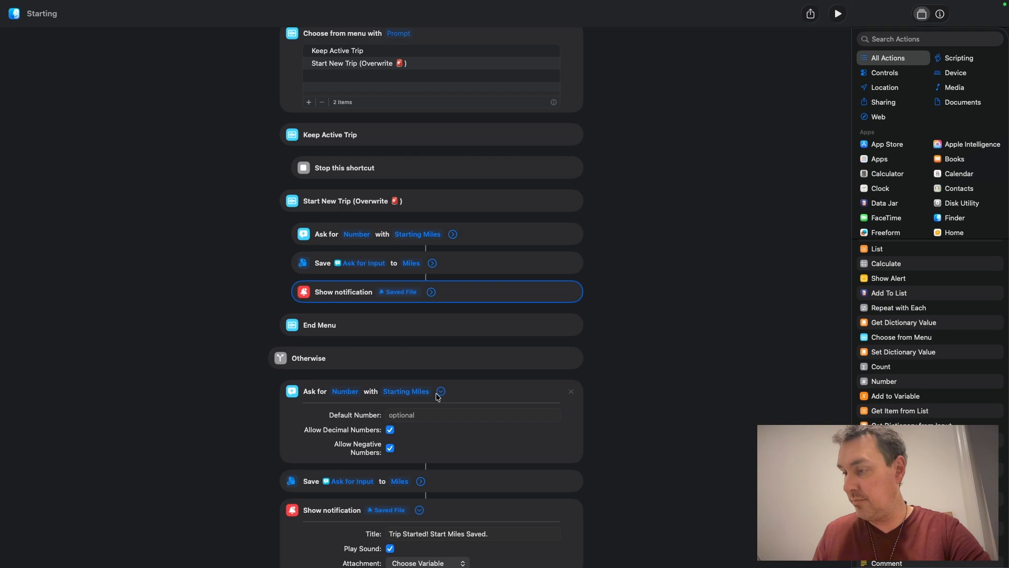
click(440, 392)
click(422, 426)
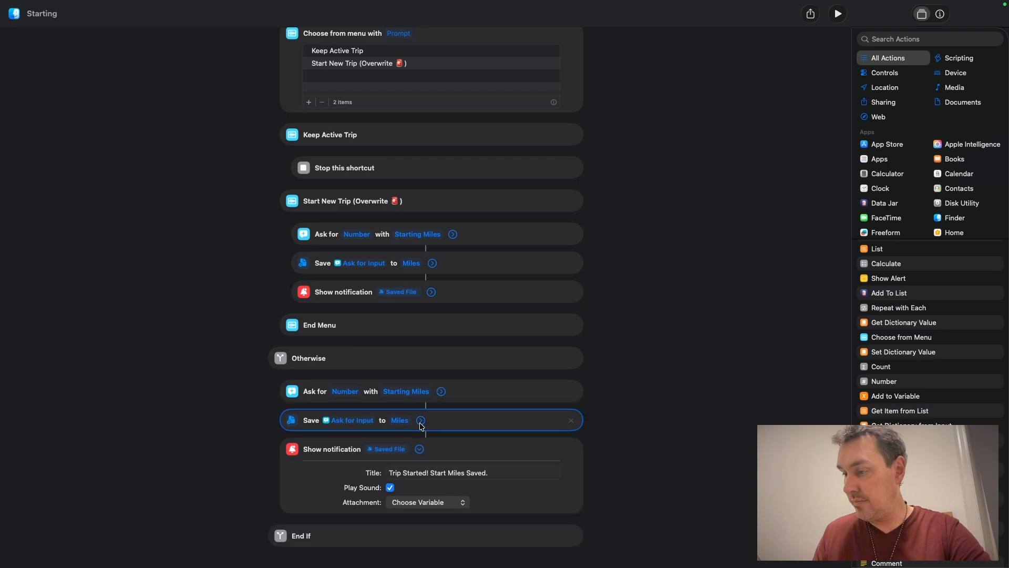
click(421, 421)
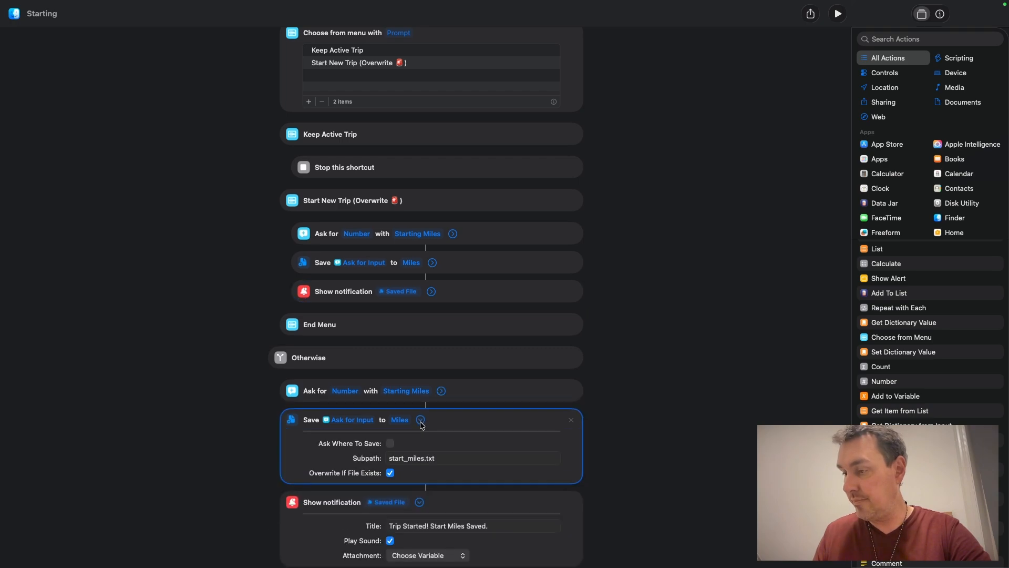
click(420, 420)
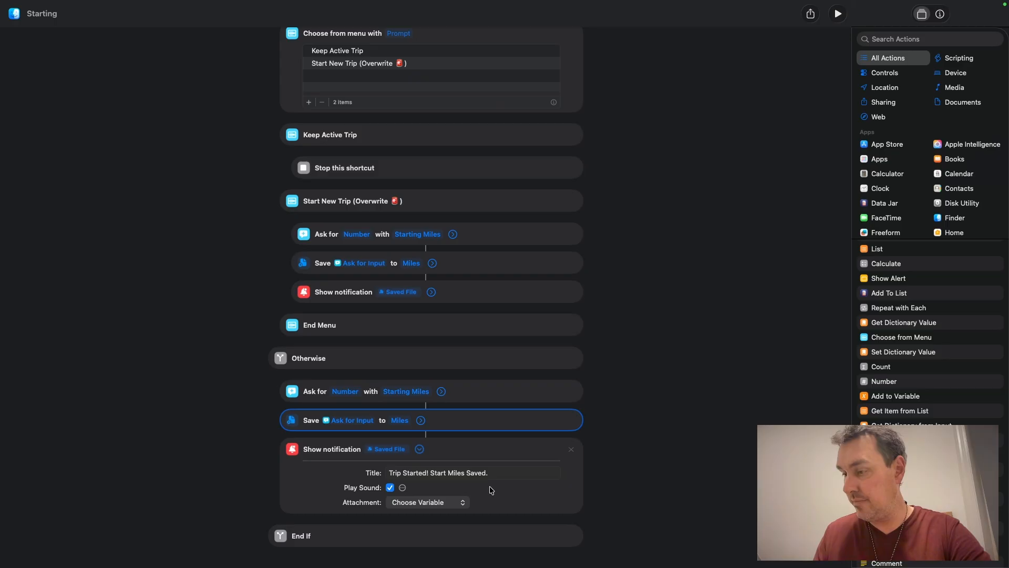
click(420, 449)
scroll(673, 315, up, 2)
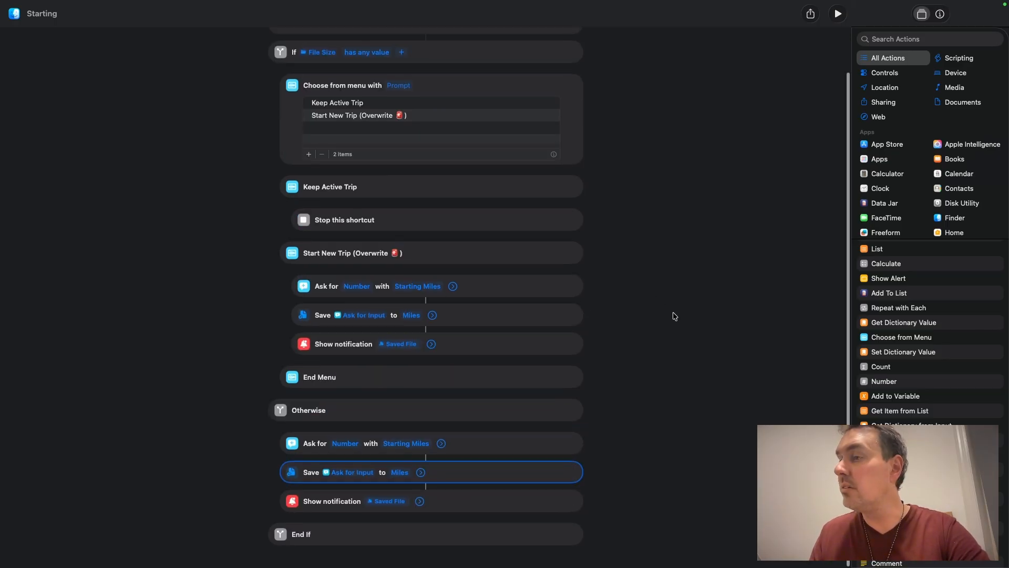
Step: Test-run the shortcut, choose Start New Trip (Overwrite), enter 5001 starting miles and always allow saving the file
click(838, 14)
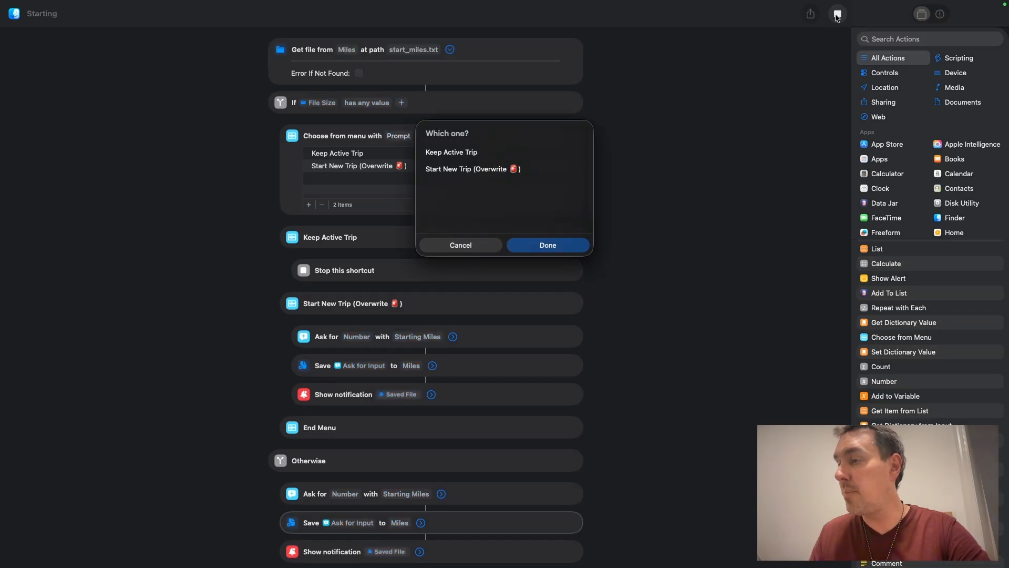
click(456, 155)
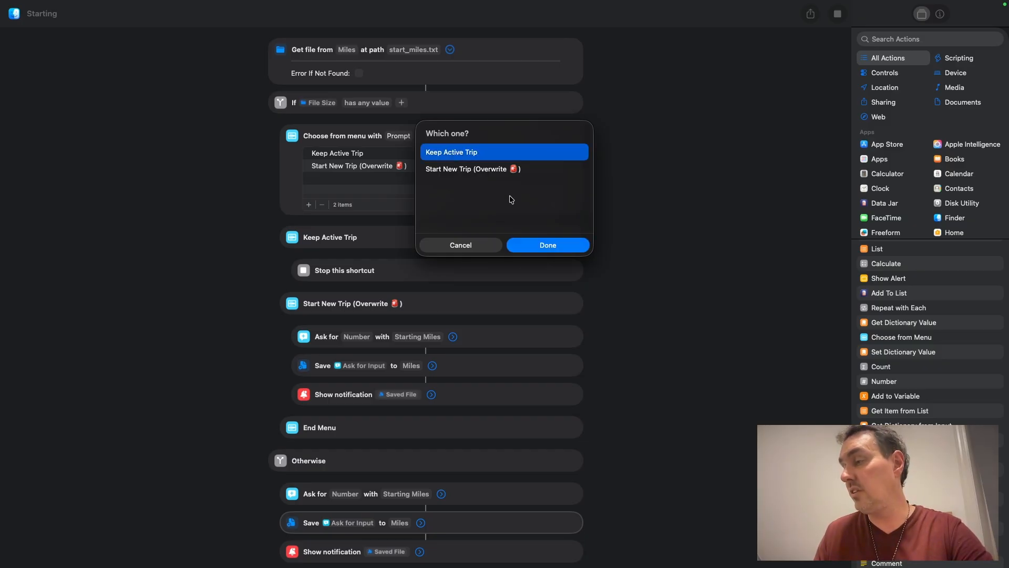
click(457, 171)
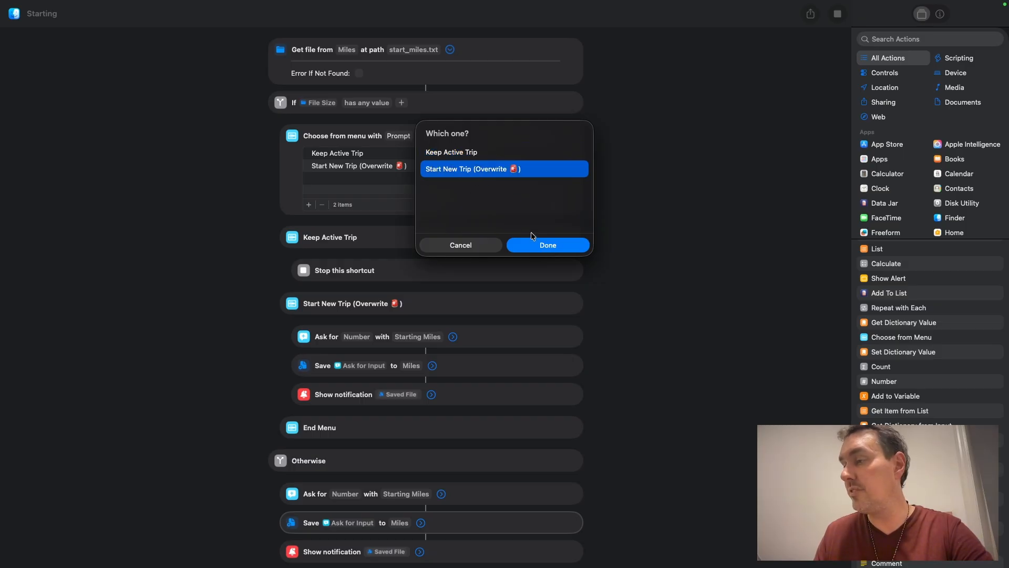
click(550, 247)
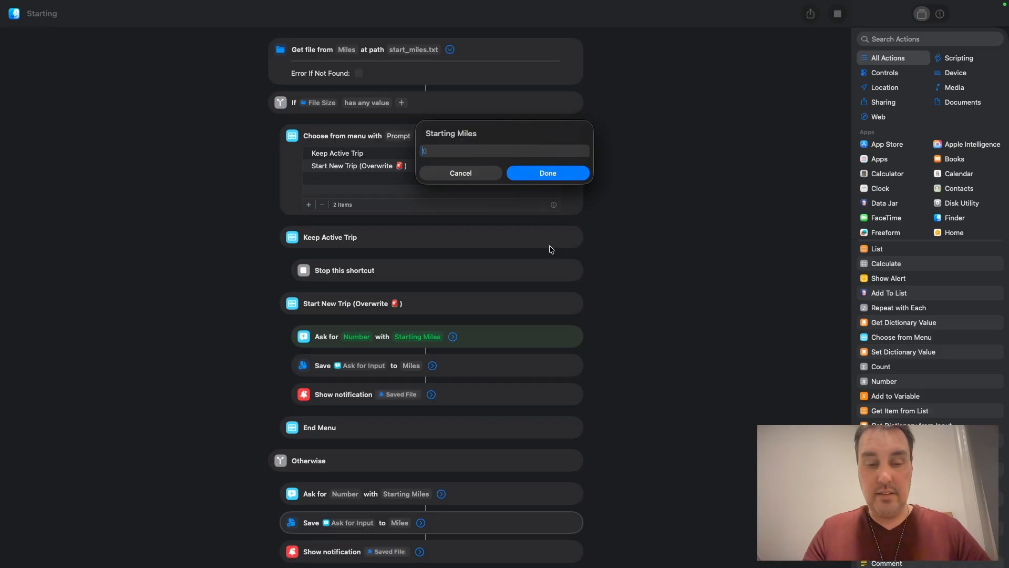
text(5001)
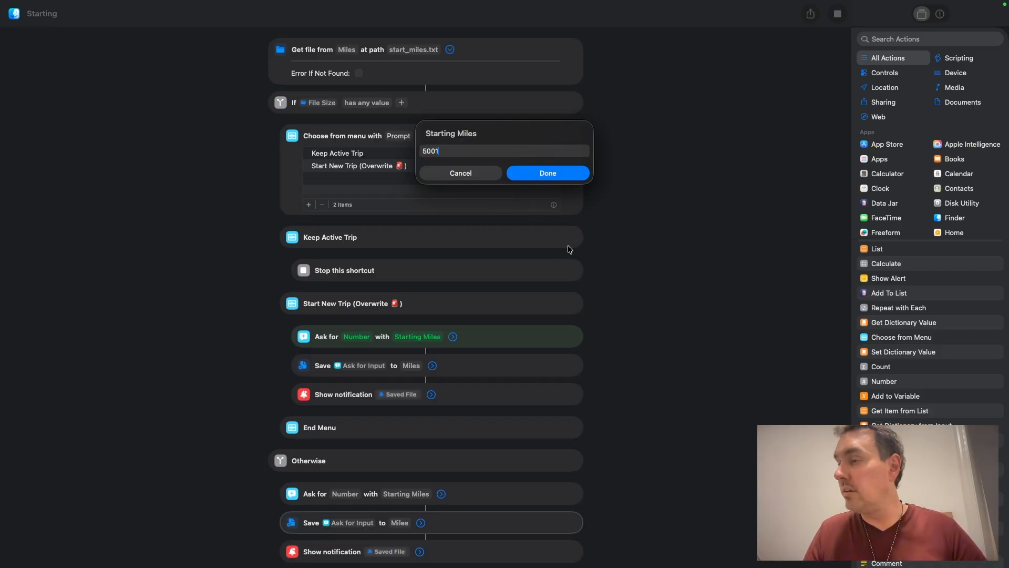
click(538, 172)
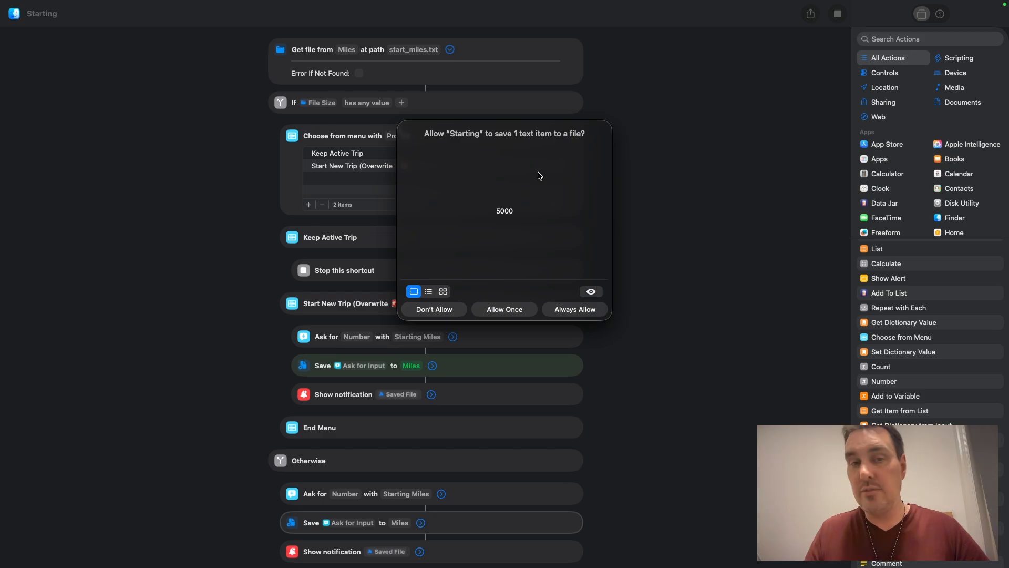
click(573, 309)
scroll(577, 314, down, 2)
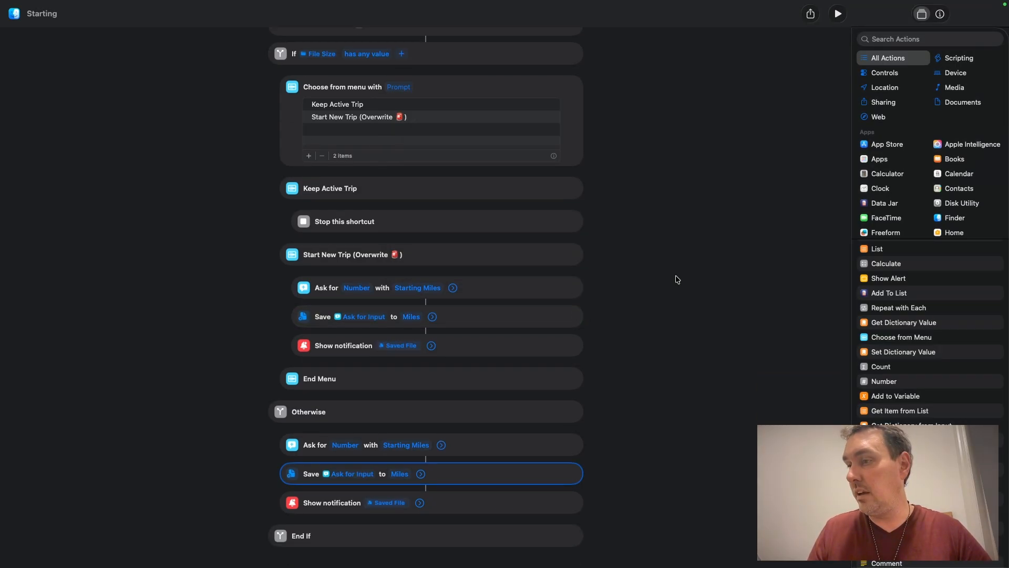
scroll(678, 279, up, 2)
key(ctrl+Left)
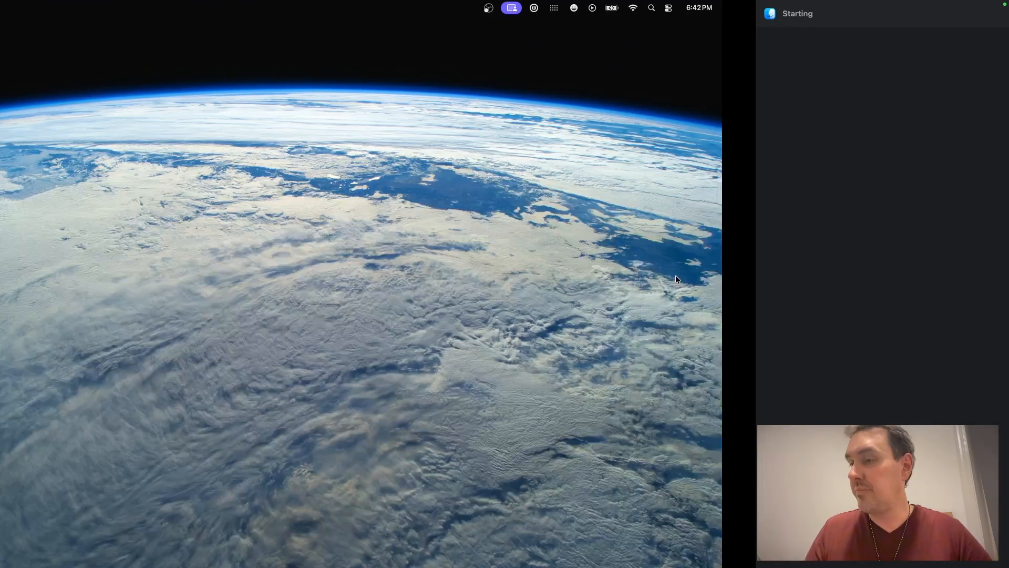
key(ctrl+Right)
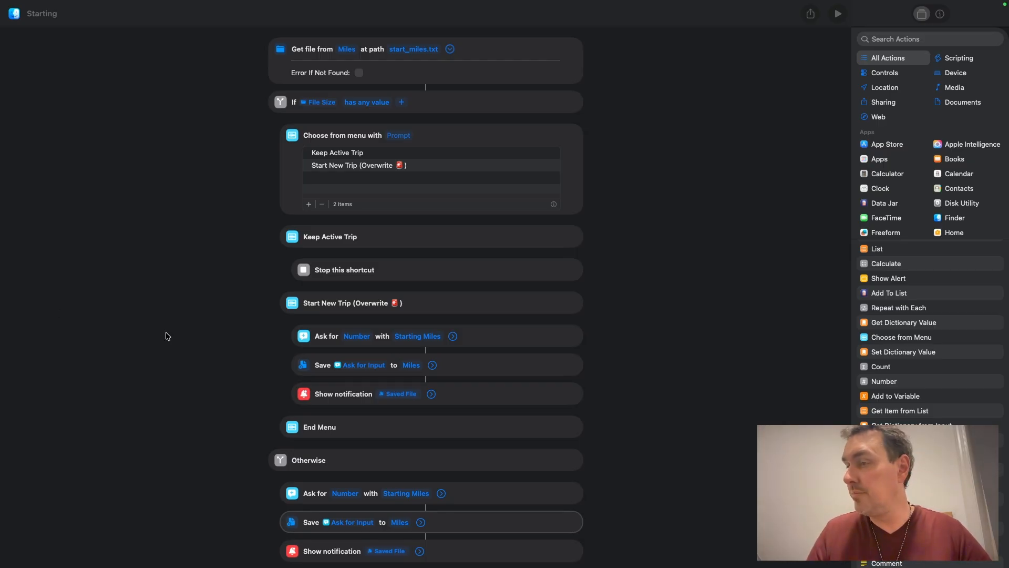
scroll(459, 336, down, 3)
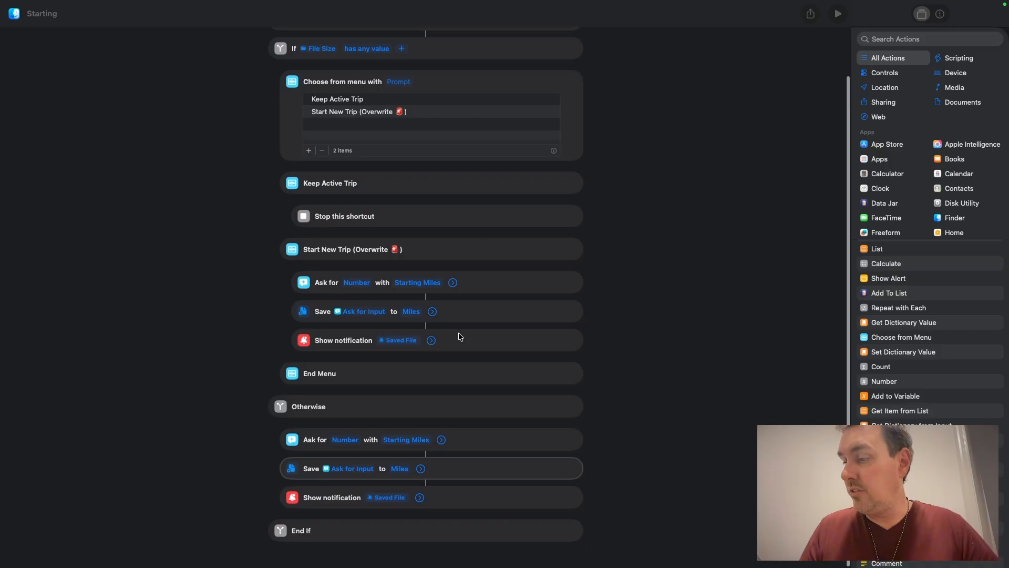
scroll(458, 336, up, 3)
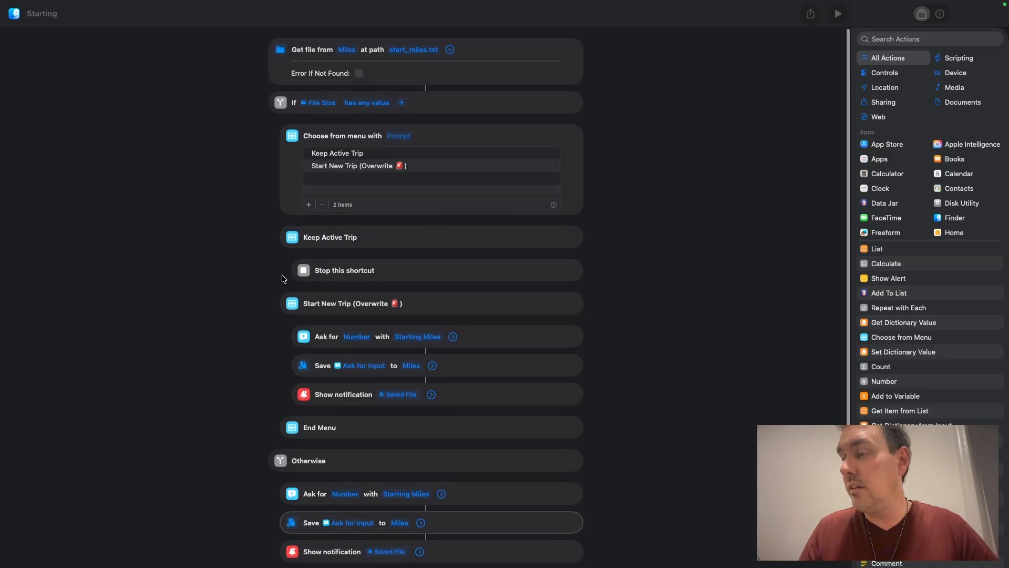
scroll(93, 280, down, 2)
scroll(93, 279, up, 2)
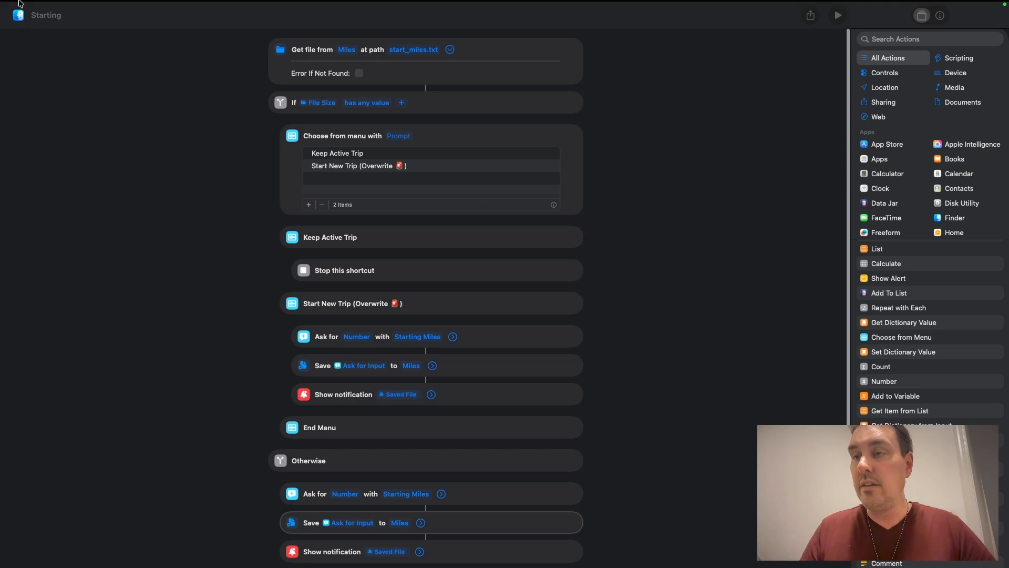
mouse_move(18, 9)
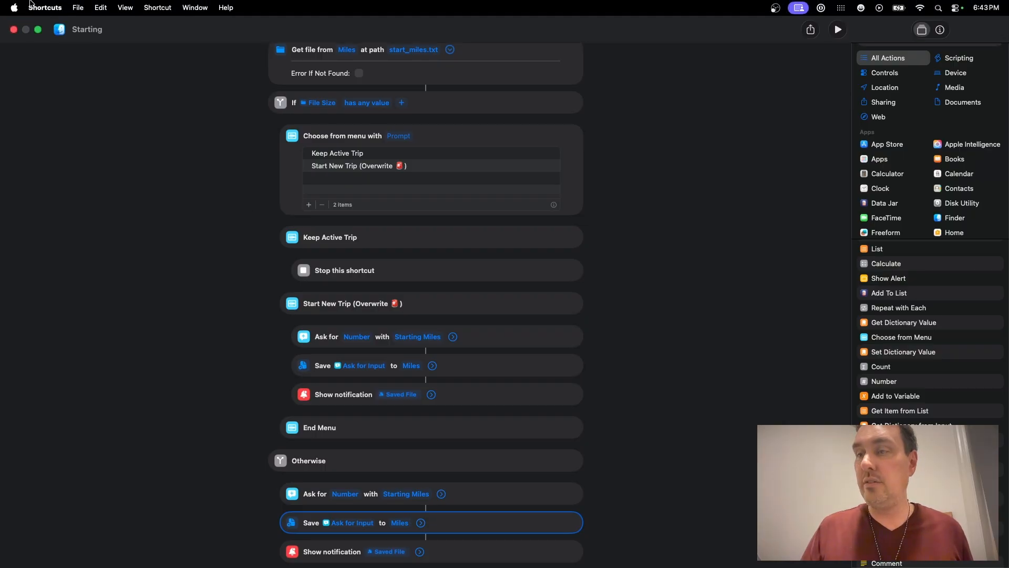
Step: Close the editor, create a new shortcut in the 2026 2026 folder and place it after Starting
click(15, 30)
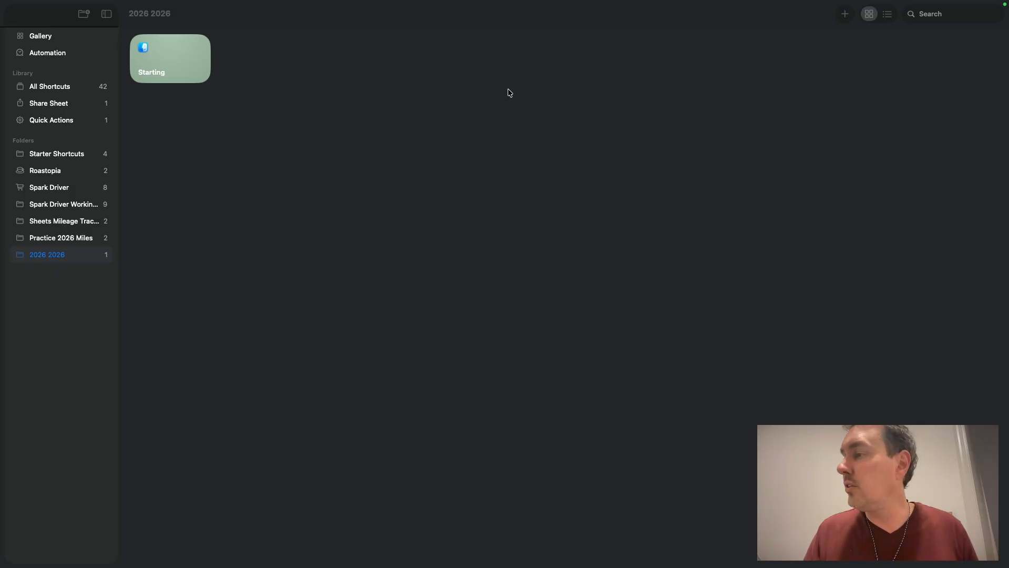
click(845, 14)
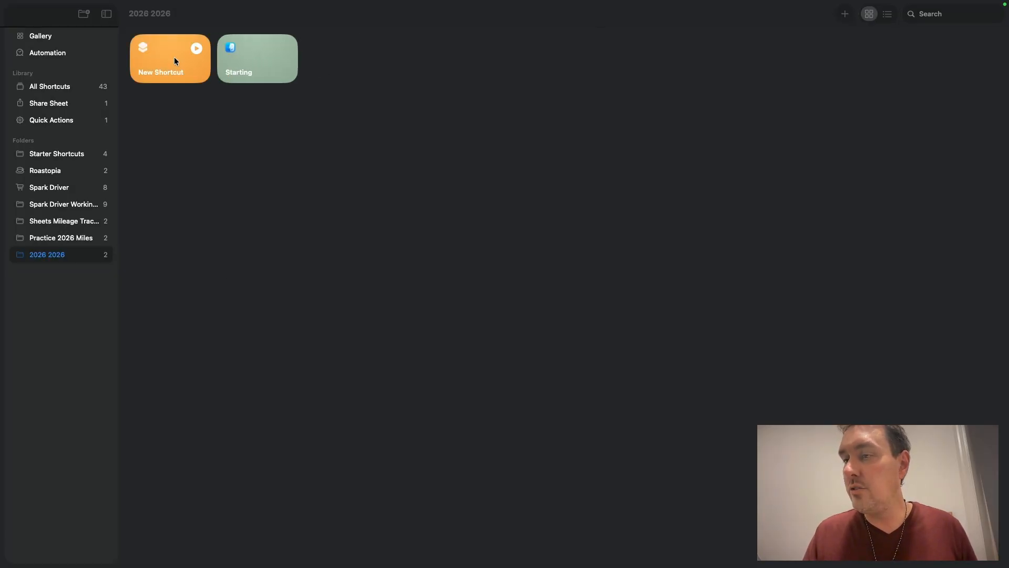
click(166, 56)
drag(160, 65, 349, 62)
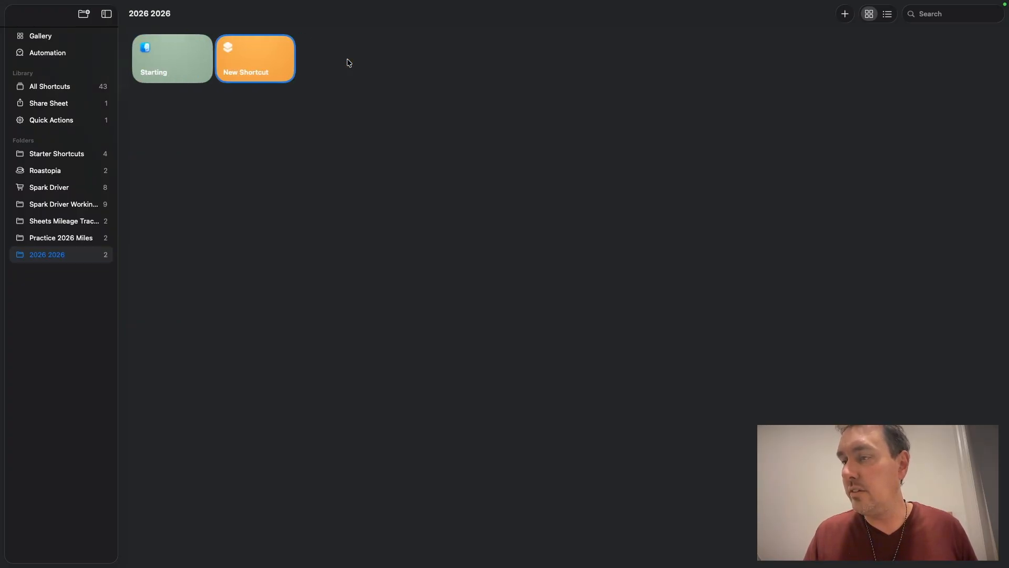
Step: Open the new shortcut, name it Ending and maximize its editor window
double_click(243, 63)
drag(310, 48, 300, 87)
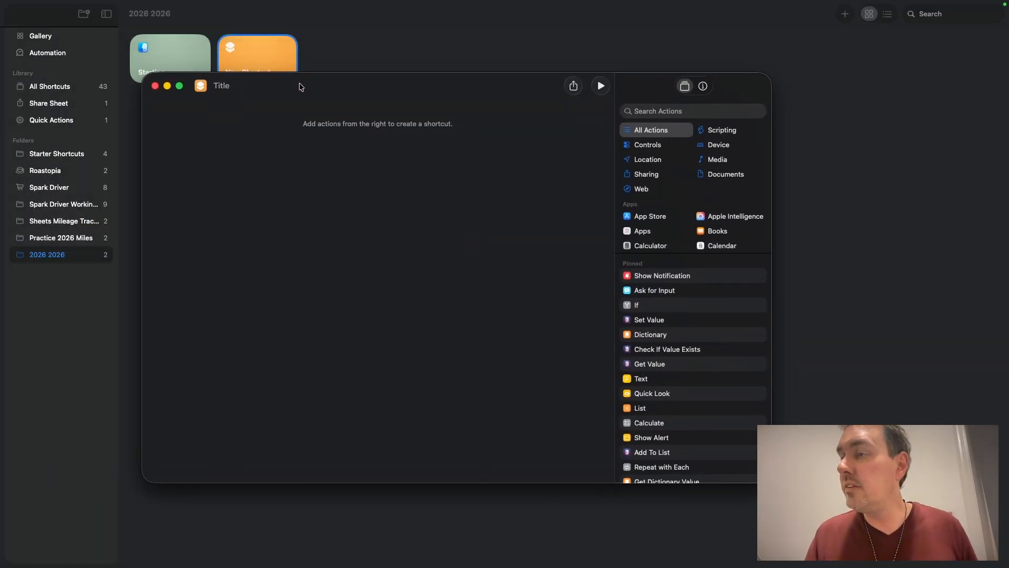
text(Ending)
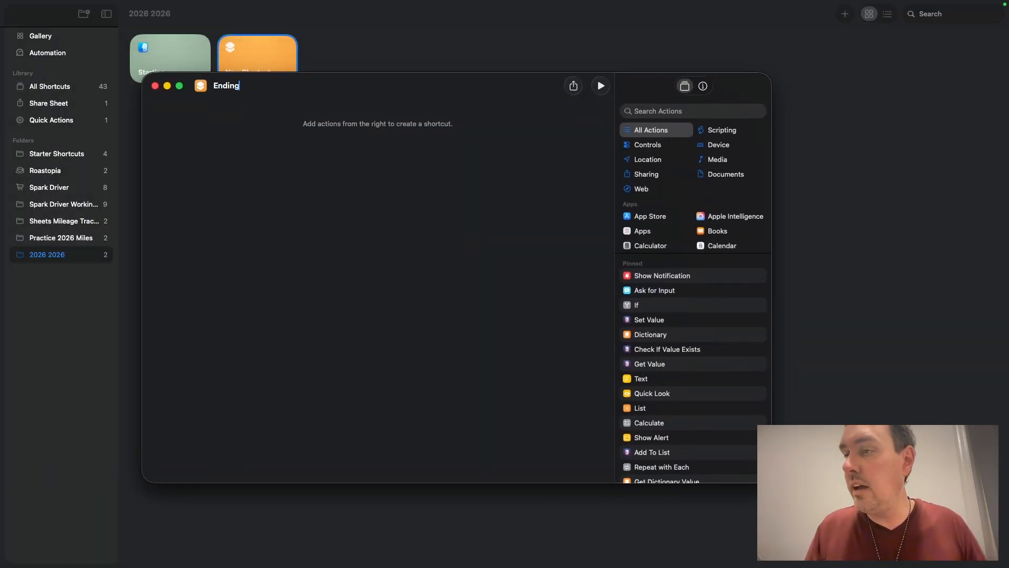
click(253, 136)
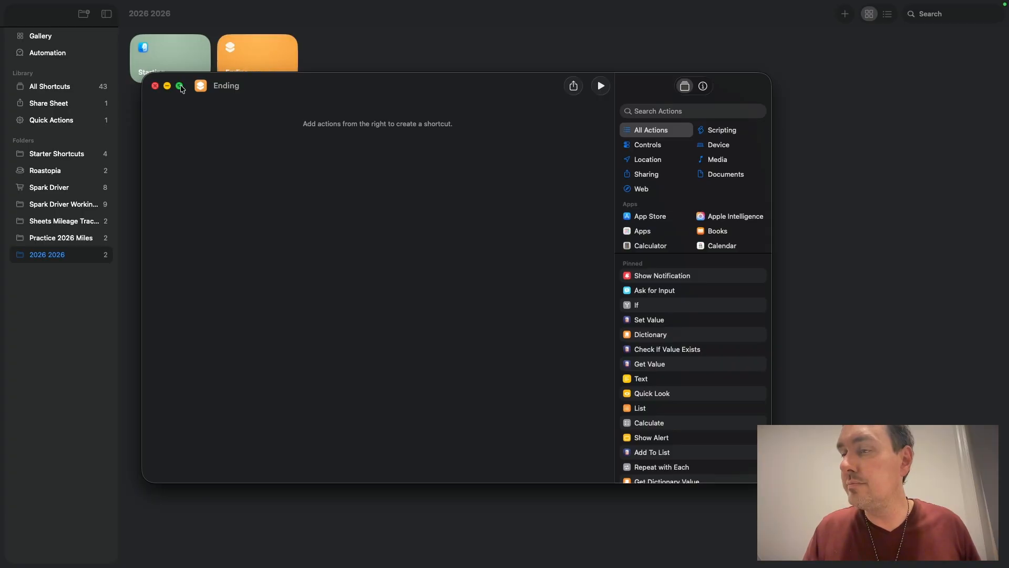
click(181, 87)
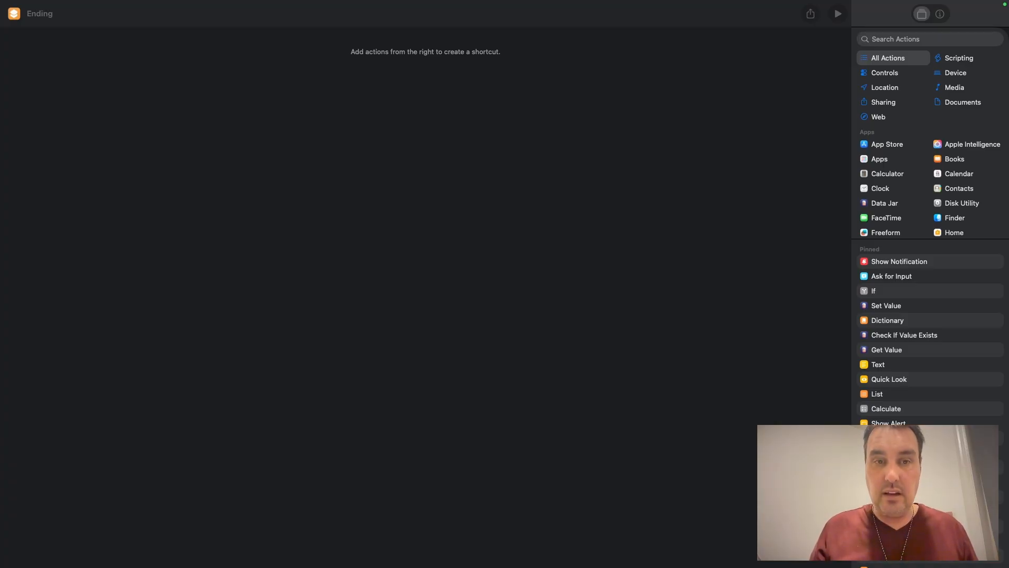
Step: Add an Ask for Input action requesting a Number with the prompt "Ending Miles?"
drag(910, 278, 506, 285)
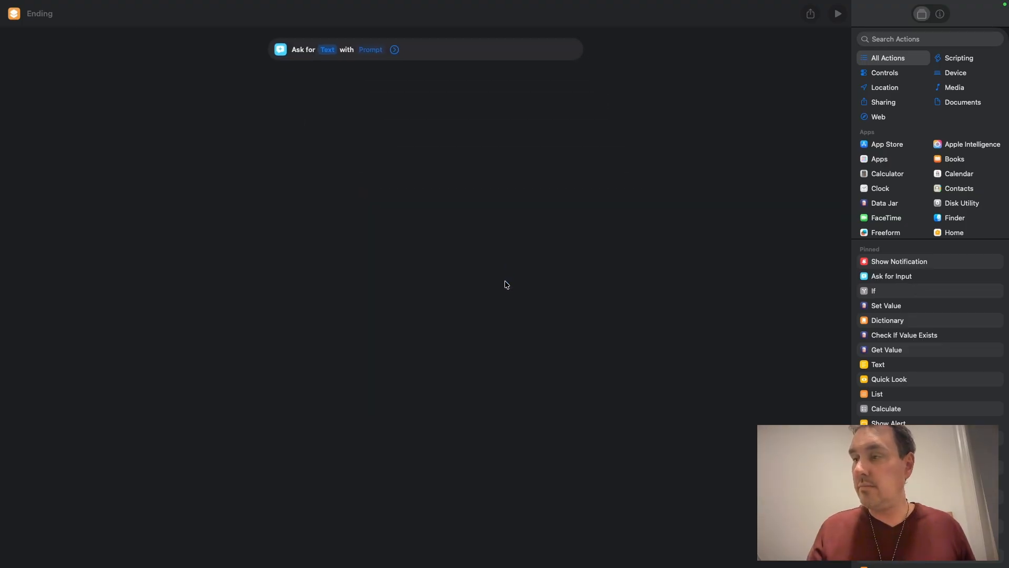
click(327, 53)
click(332, 63)
click(396, 51)
text(En)
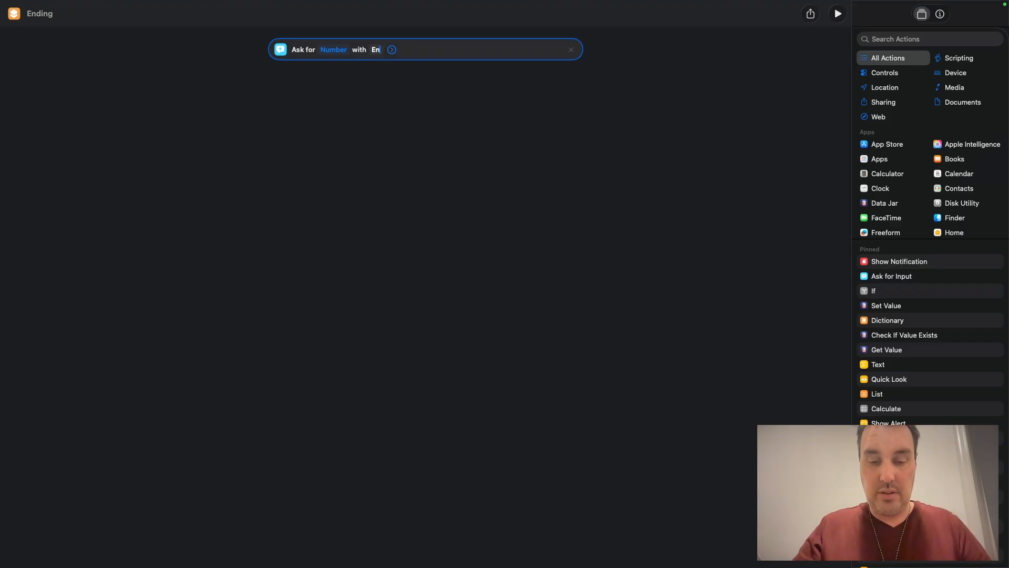
text(ding Miles)
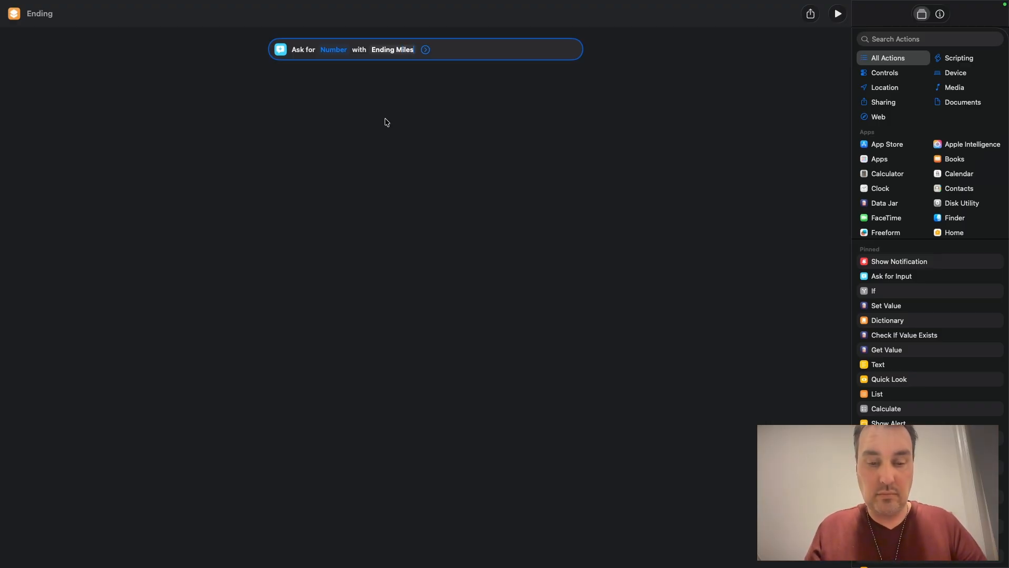
text(?)
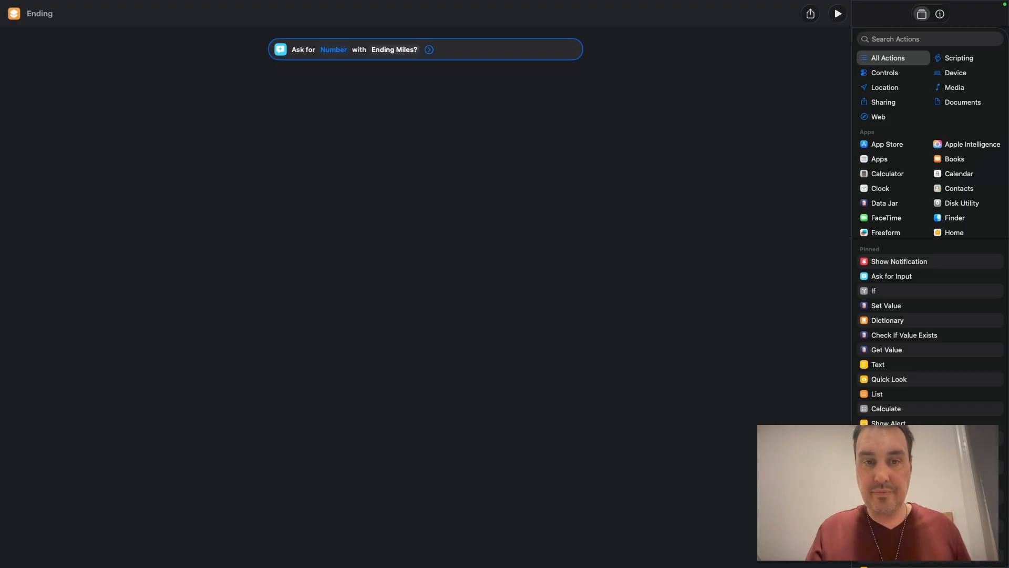
click(360, 212)
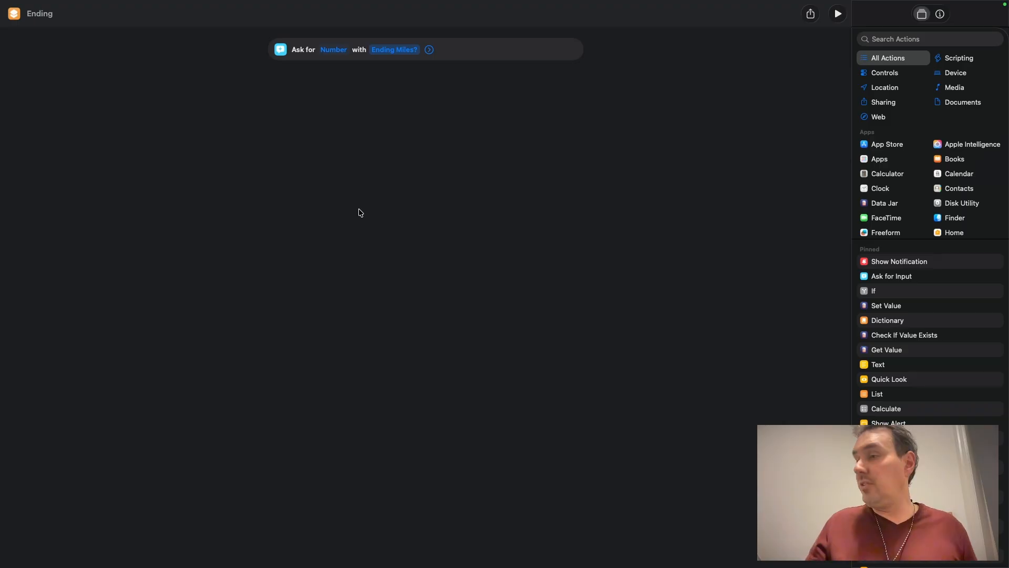
Step: Add a Get File from Folder action above the prompt and set its folder to iCloud Drive
click(887, 40)
text(g)
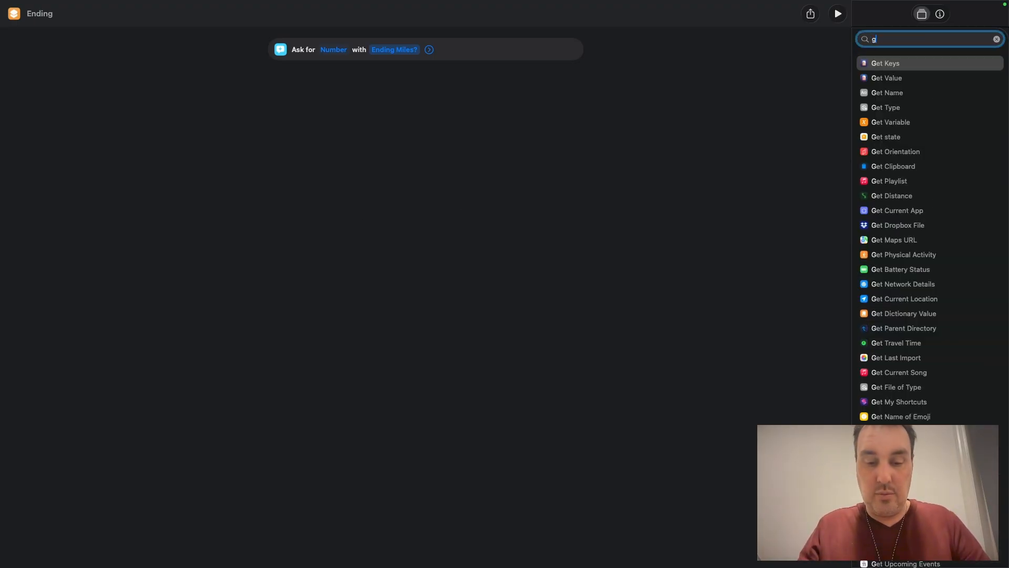
text(et file)
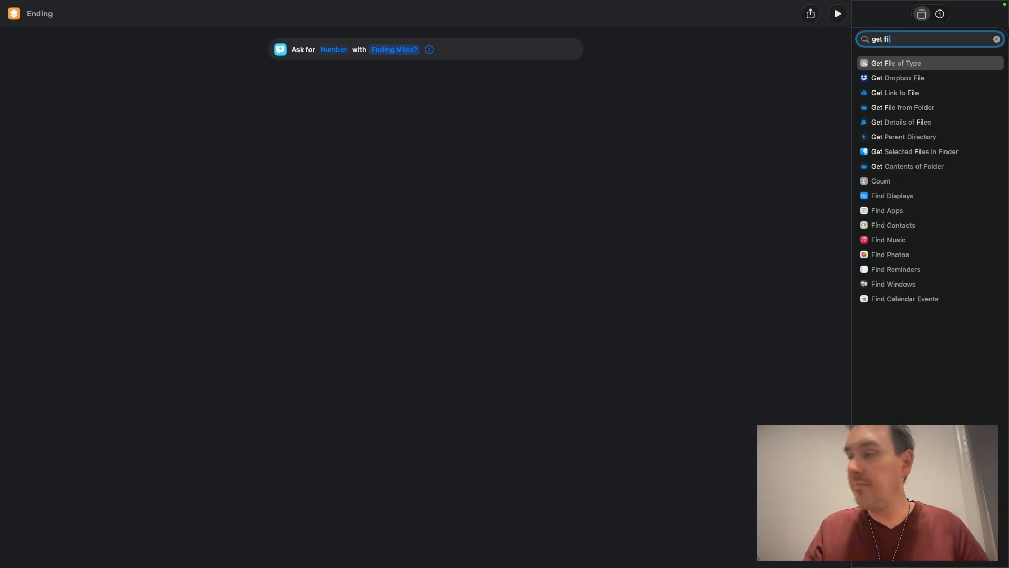
drag(909, 108, 440, 49)
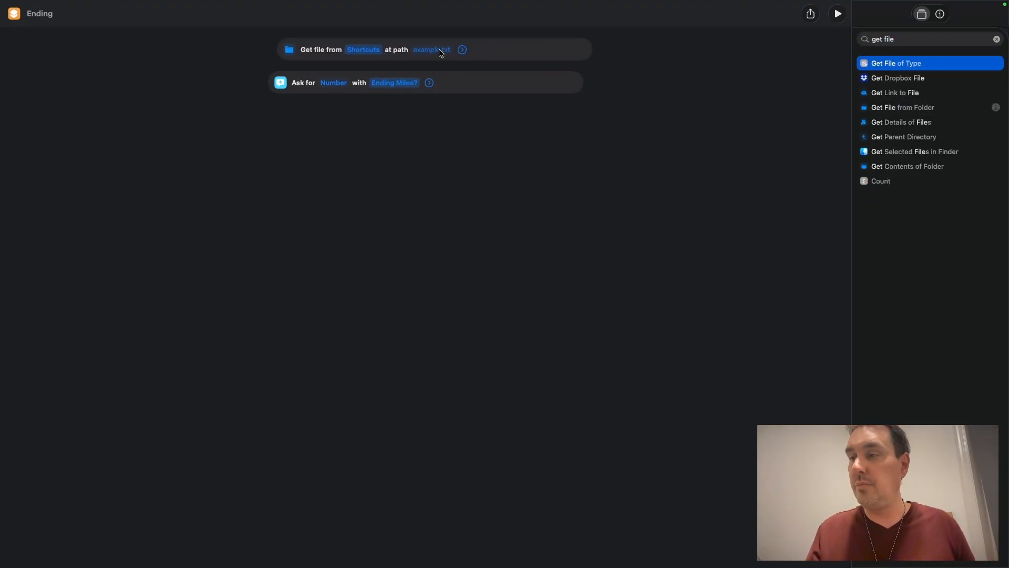
click(355, 50)
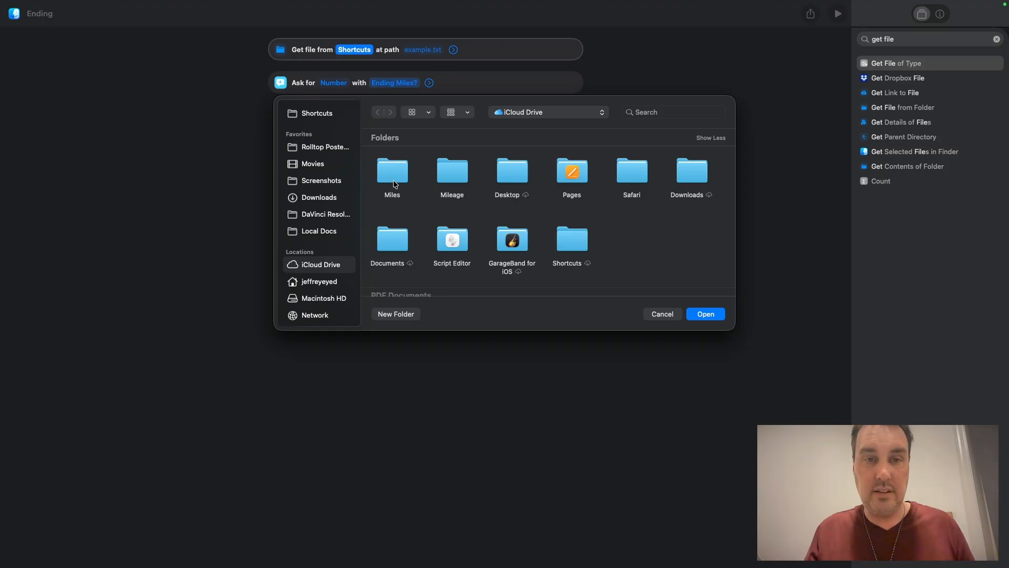
click(706, 316)
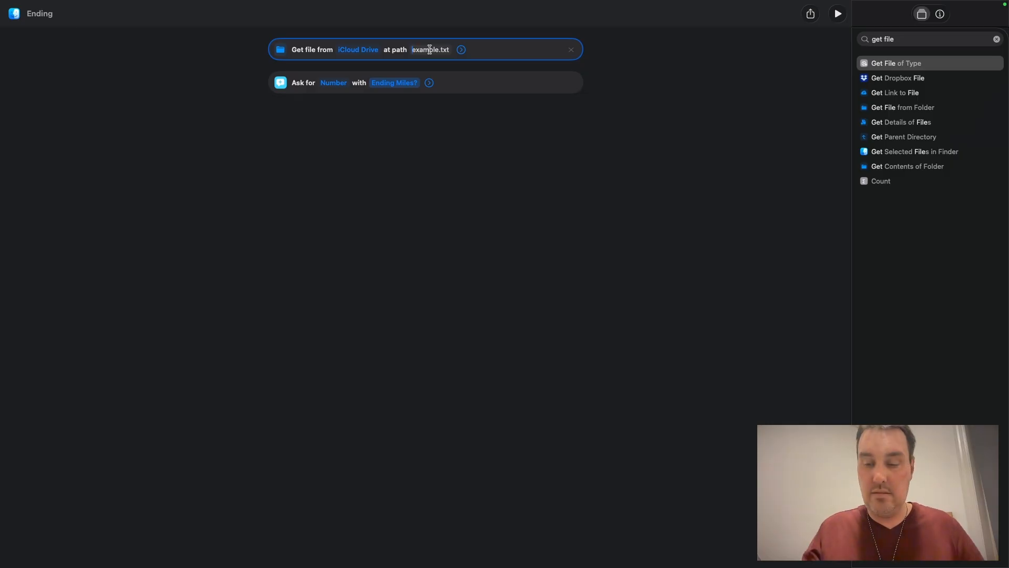
Step: Set the Get File action's path to Miles/start_miles.txt
click(430, 49)
text(Mile)
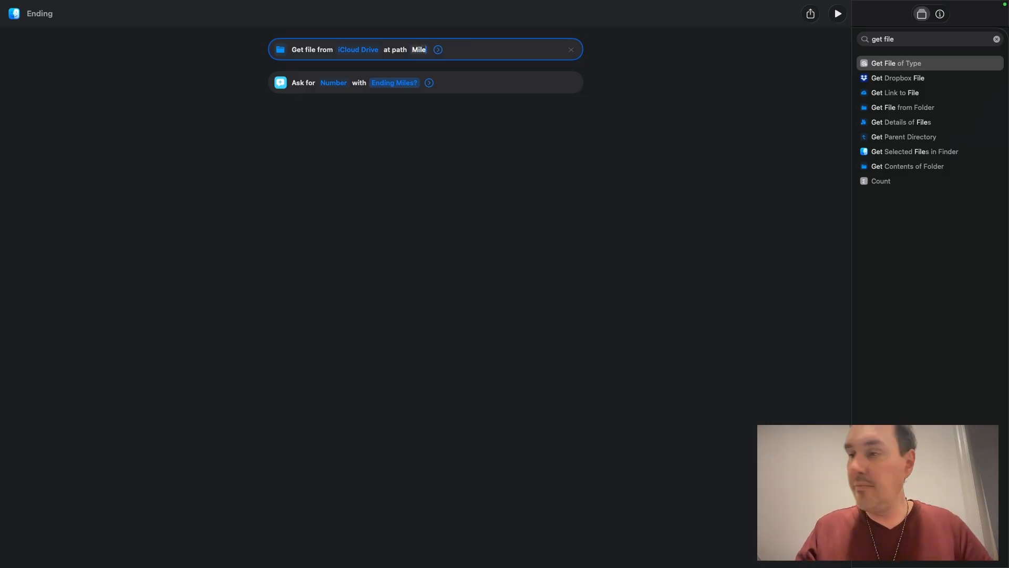
text(s/)
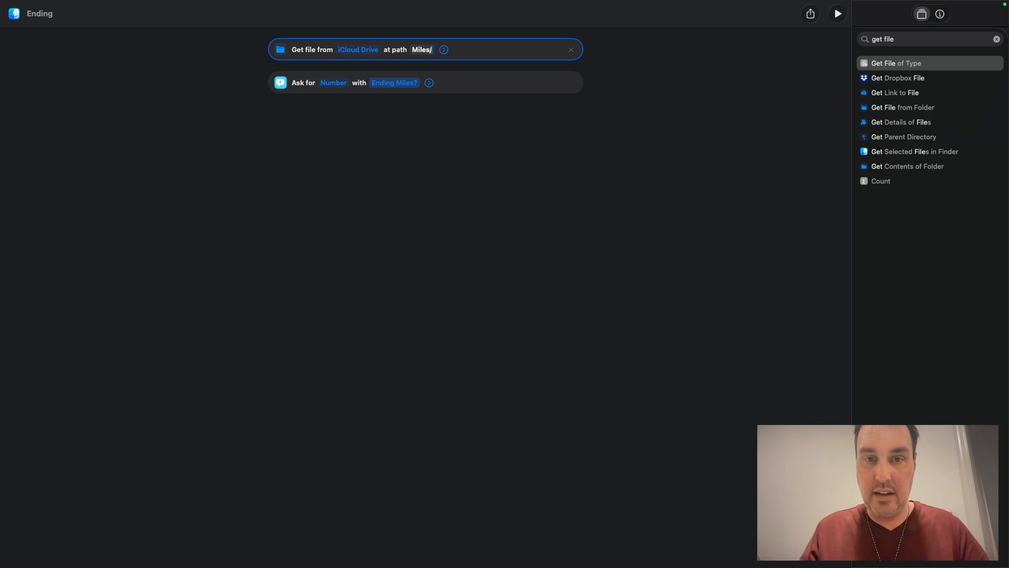
text(start)
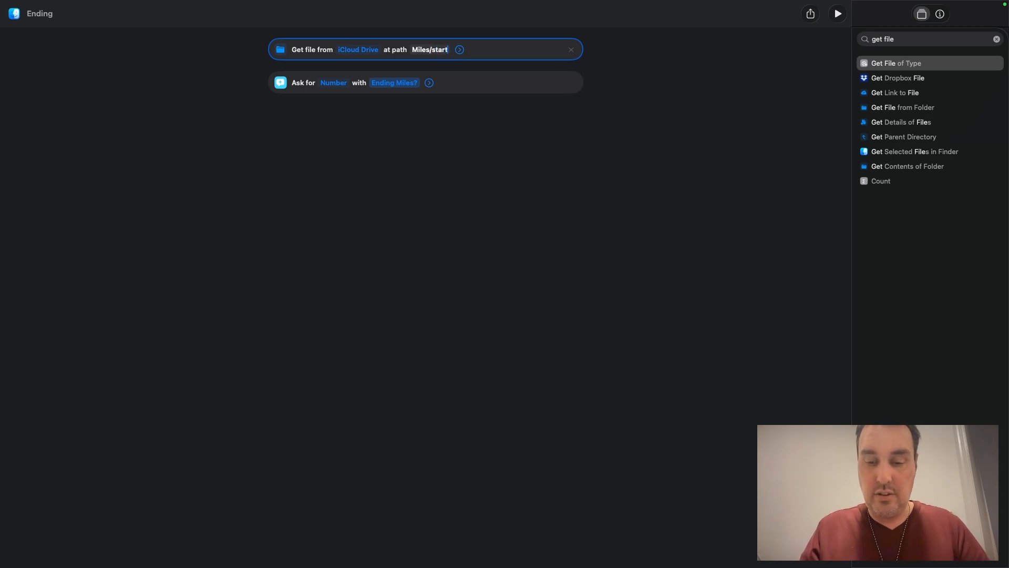
text(_)
text(mil)
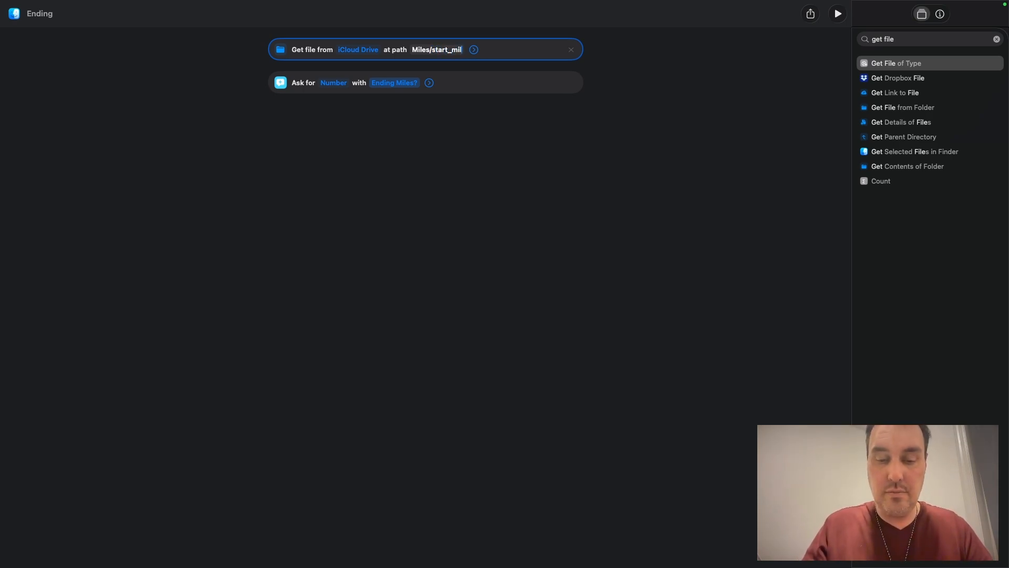
text(es.txt)
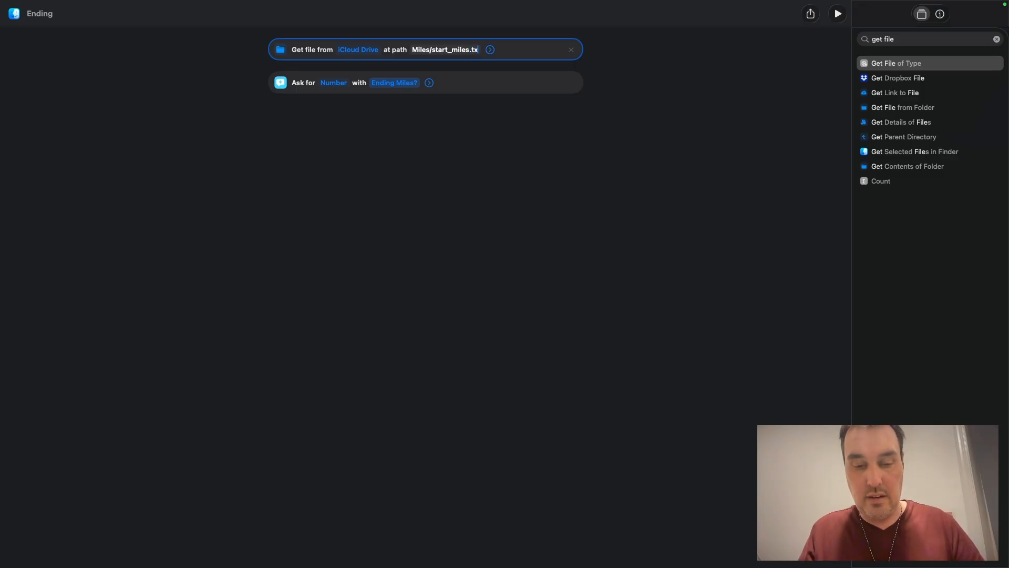
click(416, 144)
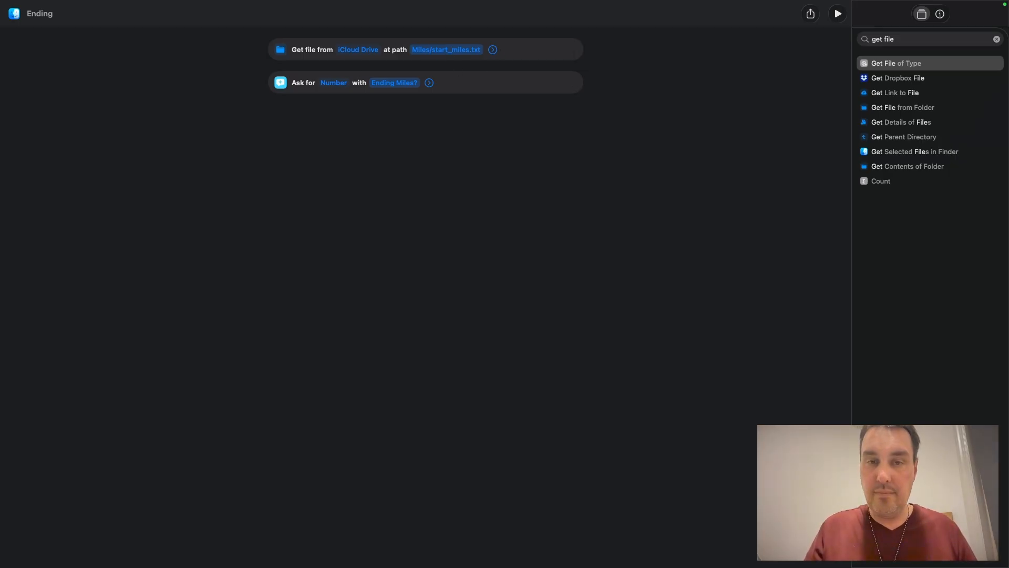
Step: Inspect the extra options of the Get File and Ask for Number actions
click(494, 50)
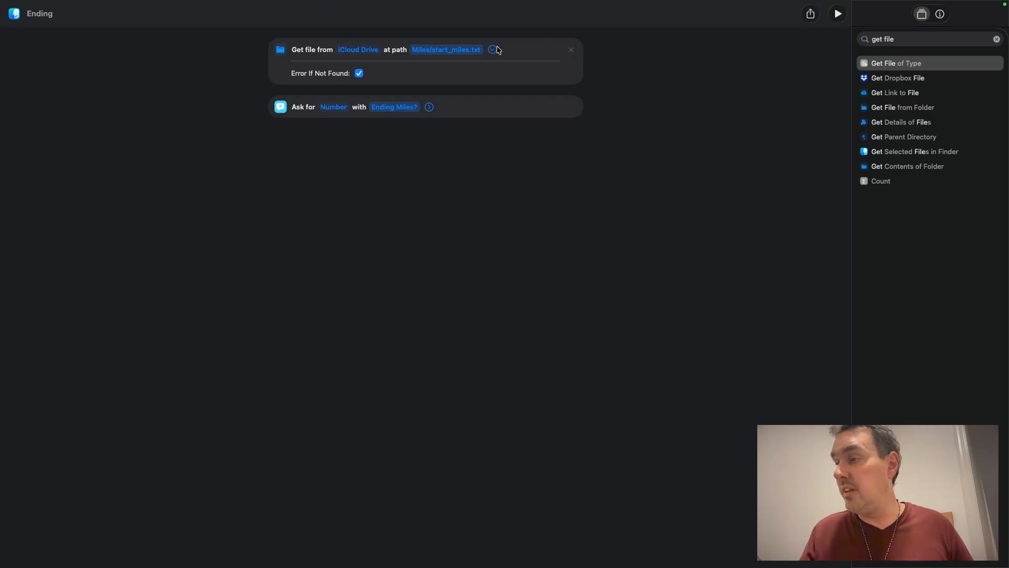
click(493, 50)
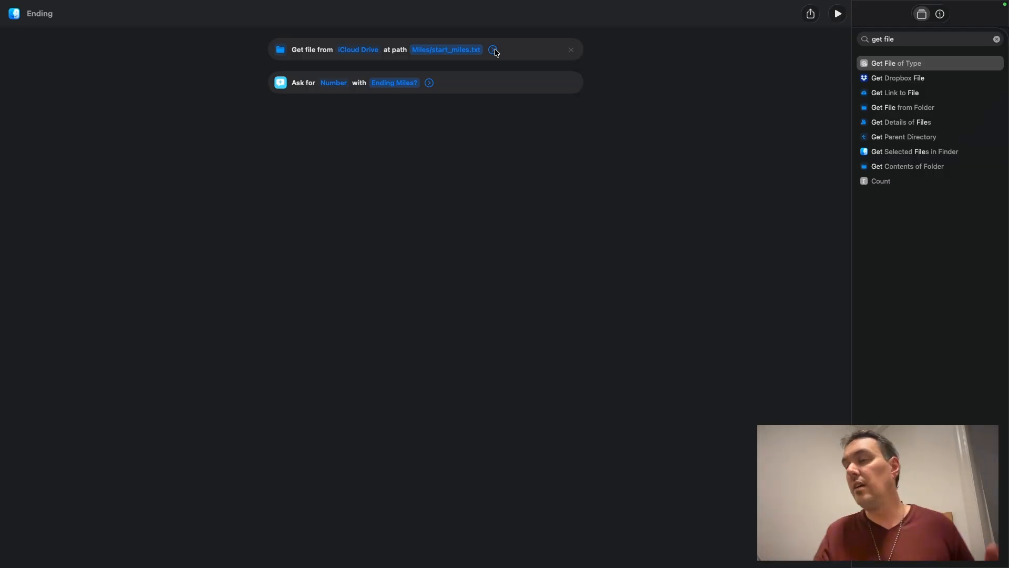
click(429, 84)
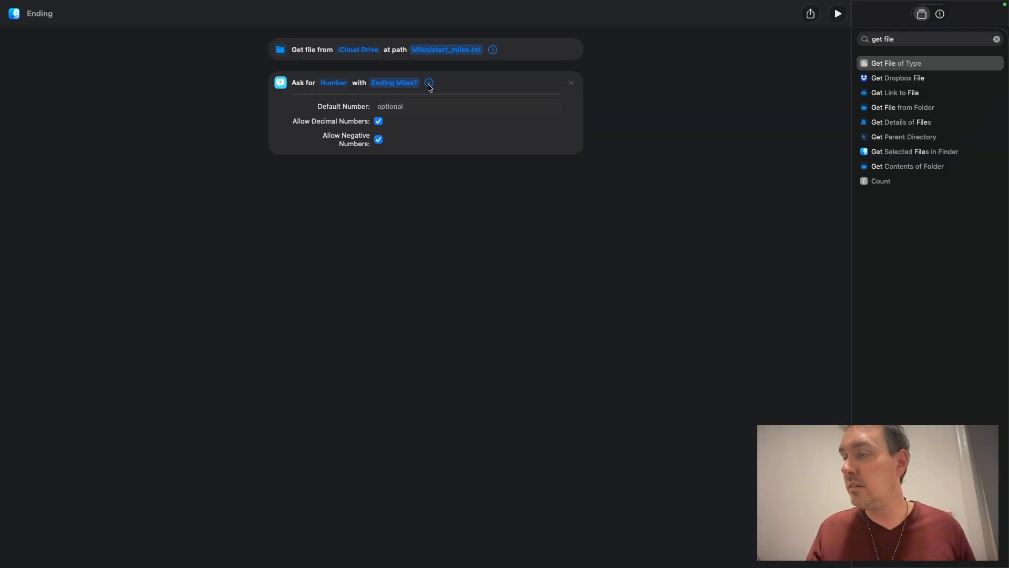
click(429, 84)
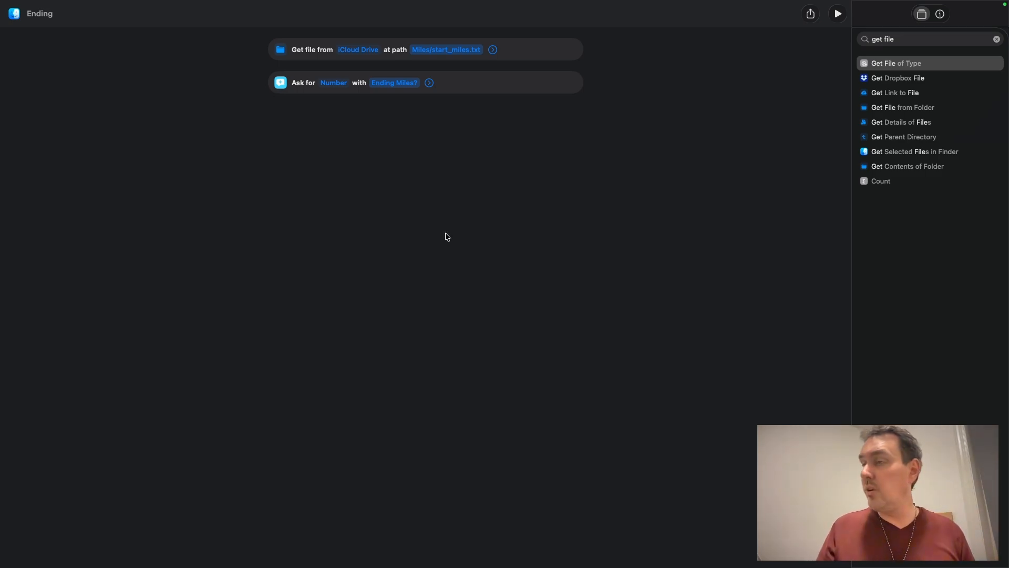
Step: Add a Calculate action after the prompt, taking Ask for Input with the minus operator
click(996, 39)
text(calc)
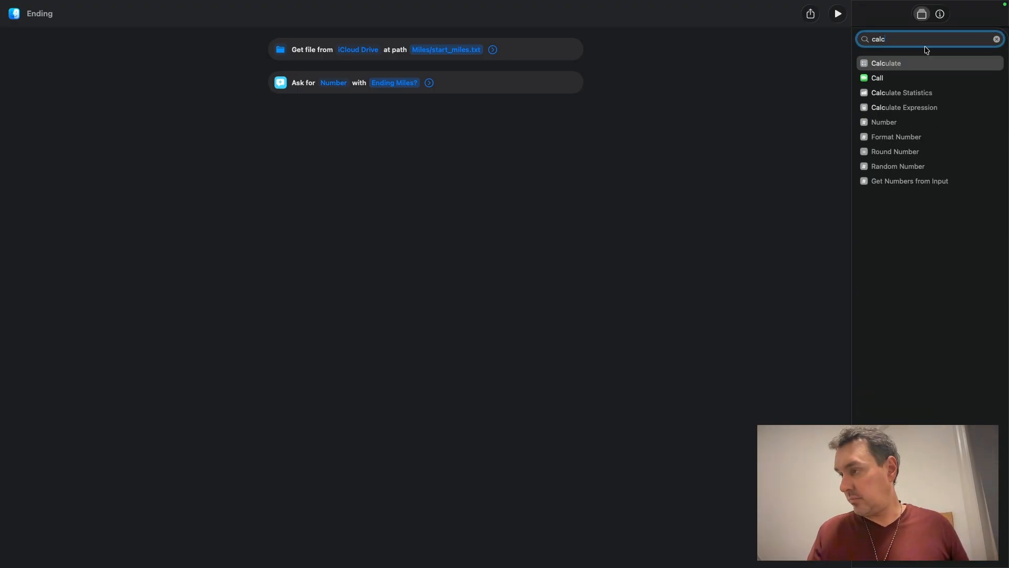
drag(900, 64, 463, 141)
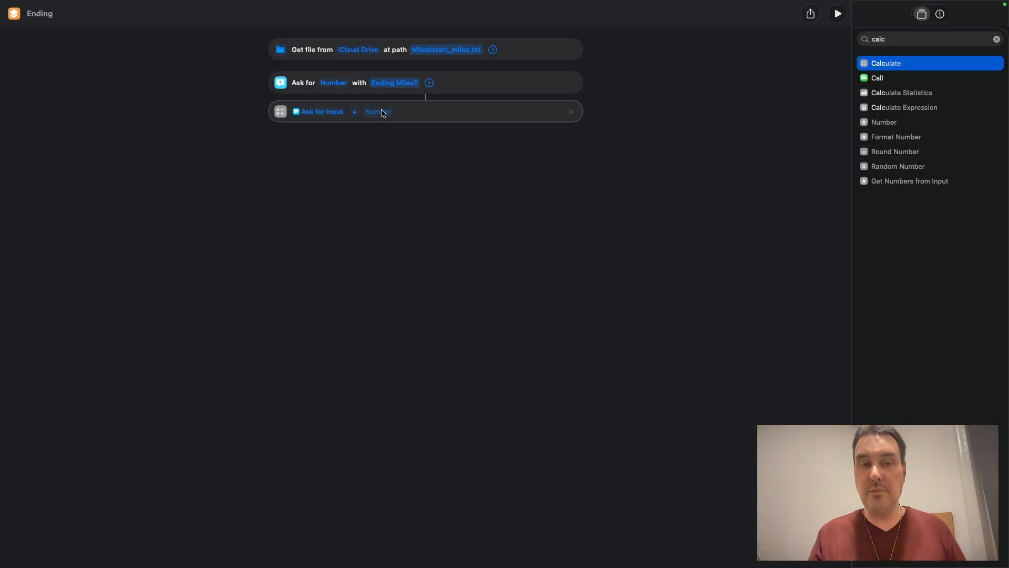
click(356, 116)
click(356, 113)
click(357, 127)
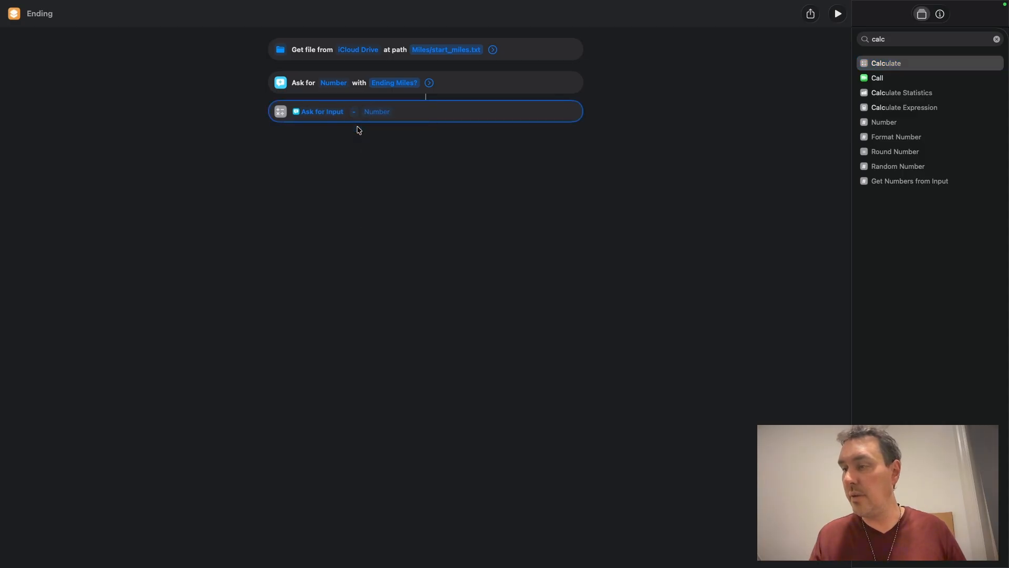
Step: Insert the File variable as the number subtracted in the calculation
click(373, 112)
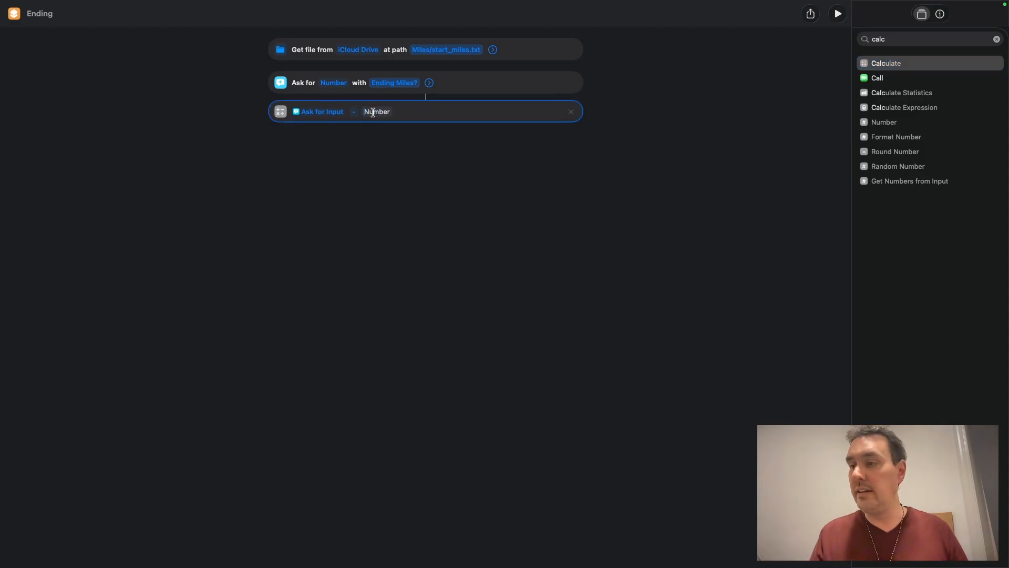
right_click(373, 113)
mouse_move(396, 164)
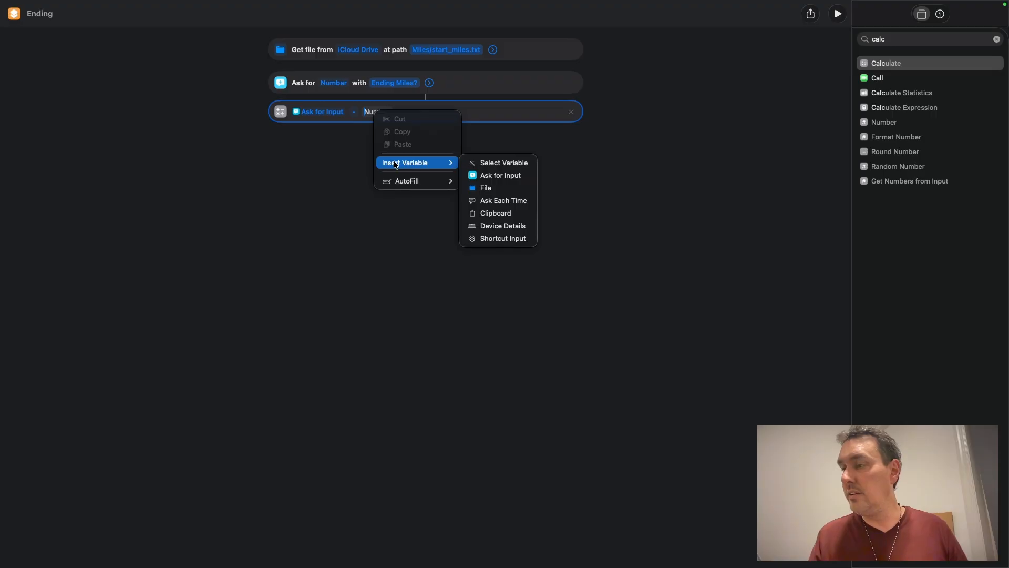
click(486, 191)
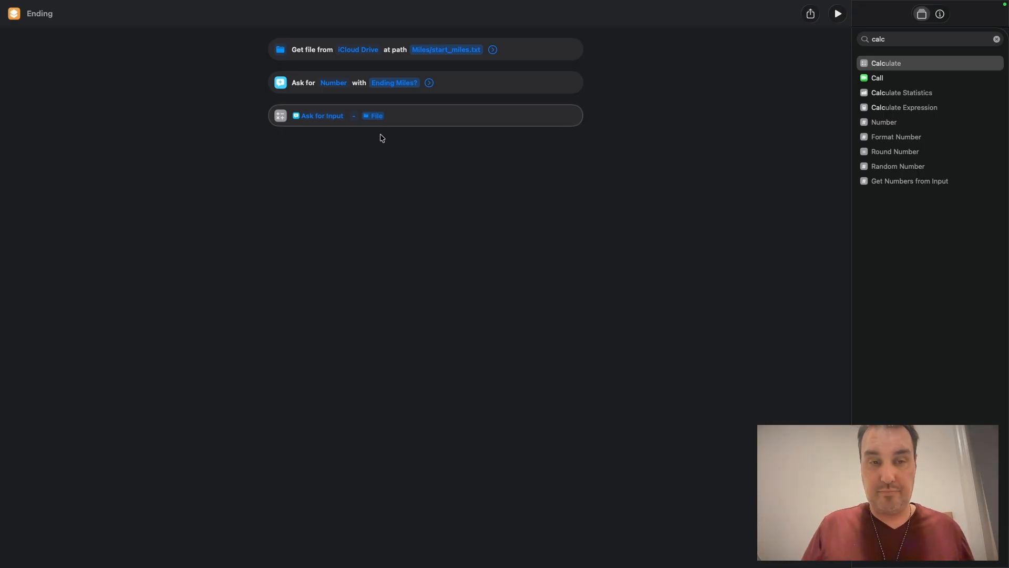
Step: Add an If block after the calculation that tests whether Ask for Input is less than a number
click(998, 42)
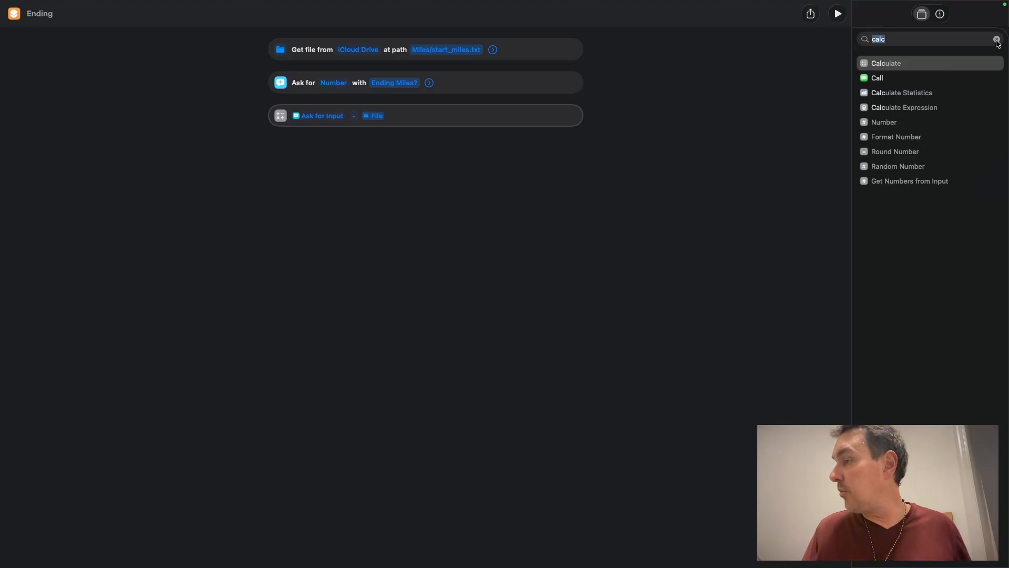
click(998, 40)
drag(877, 290, 430, 210)
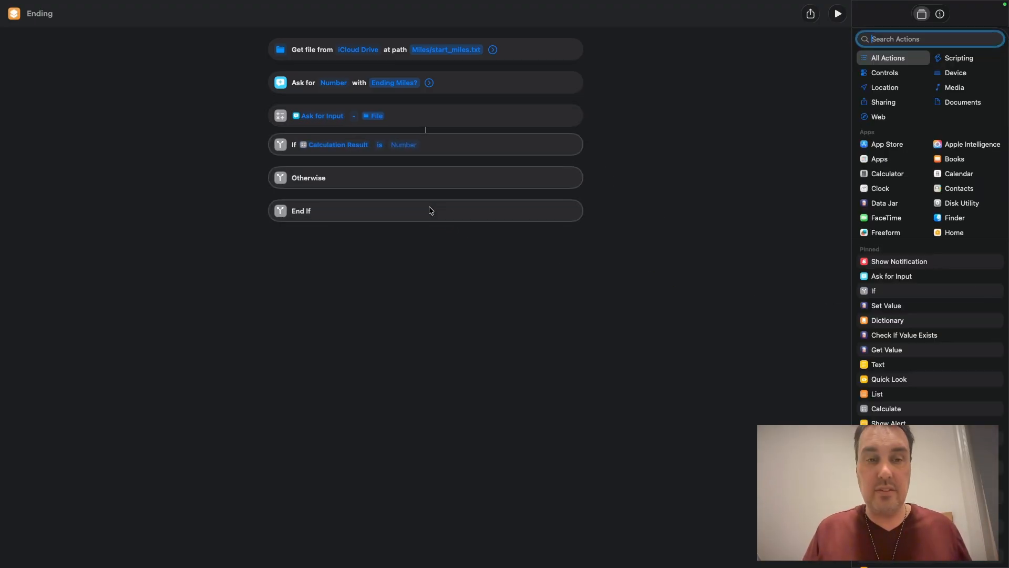
click(342, 146)
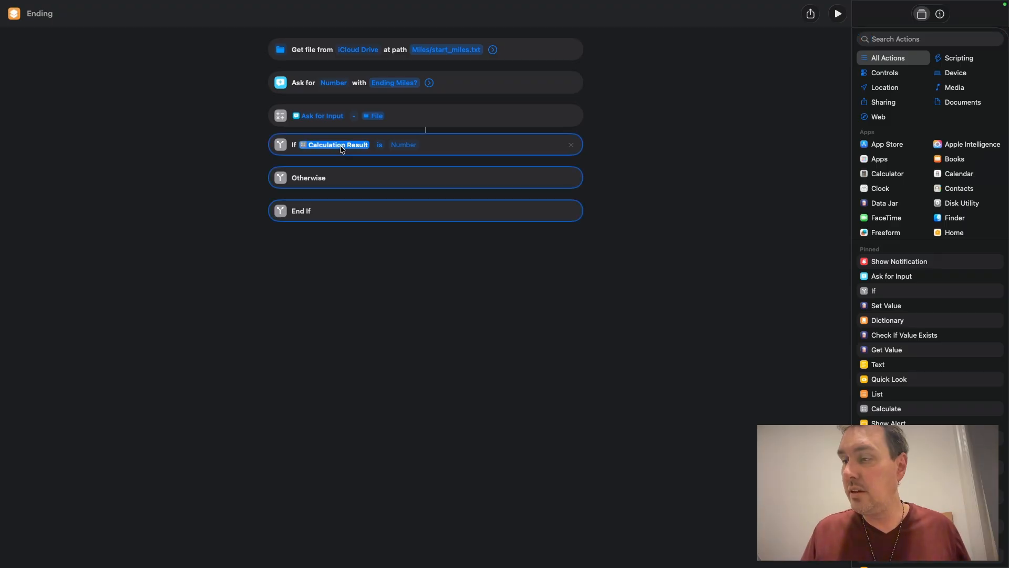
click(341, 147)
click(225, 166)
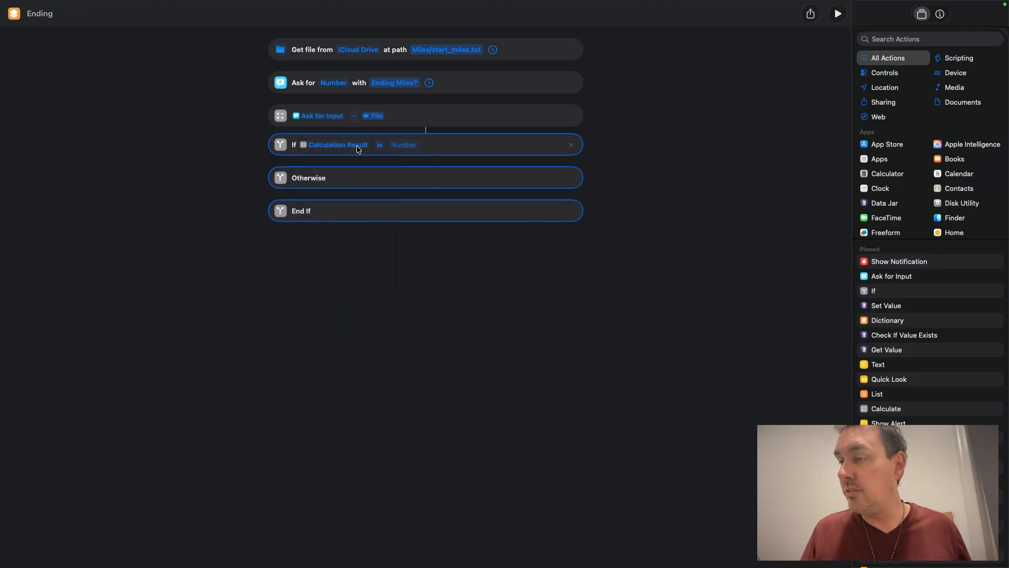
click(335, 149)
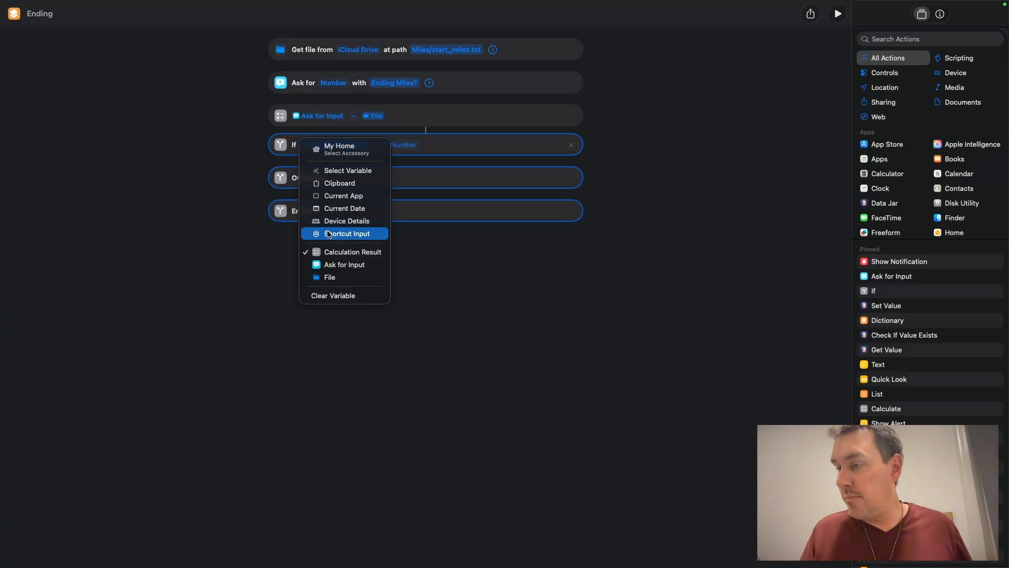
click(348, 170)
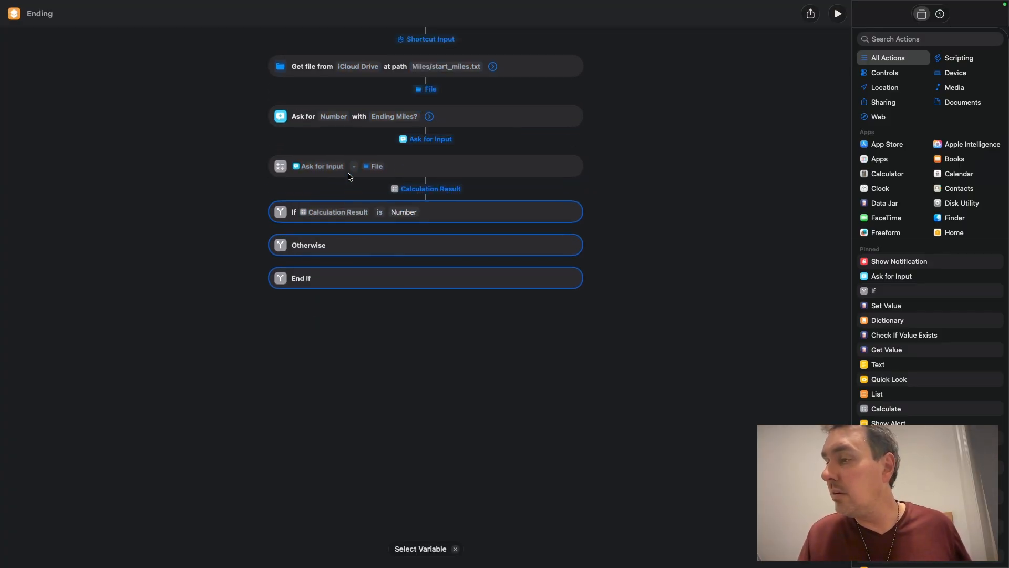
click(434, 140)
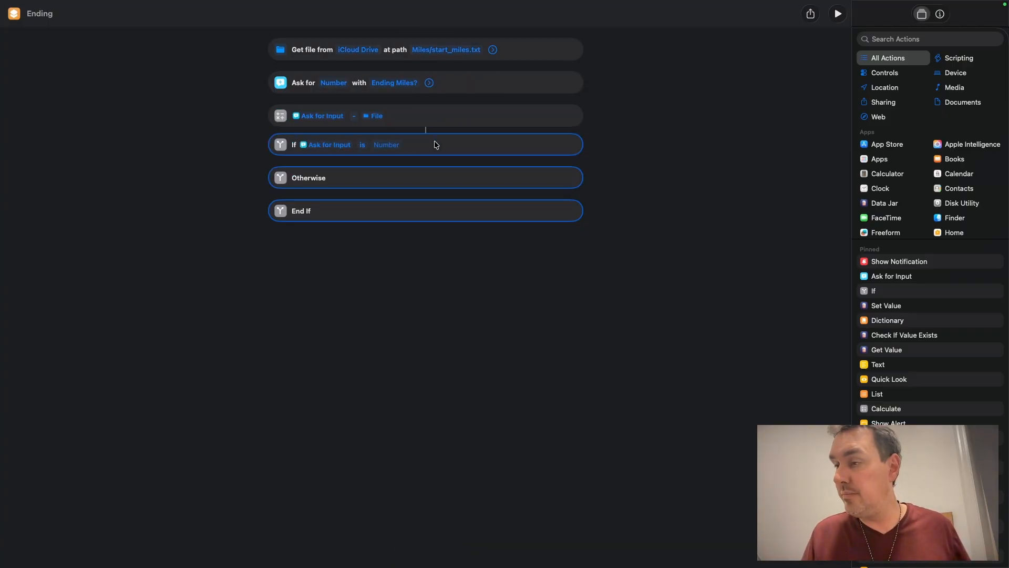
click(363, 145)
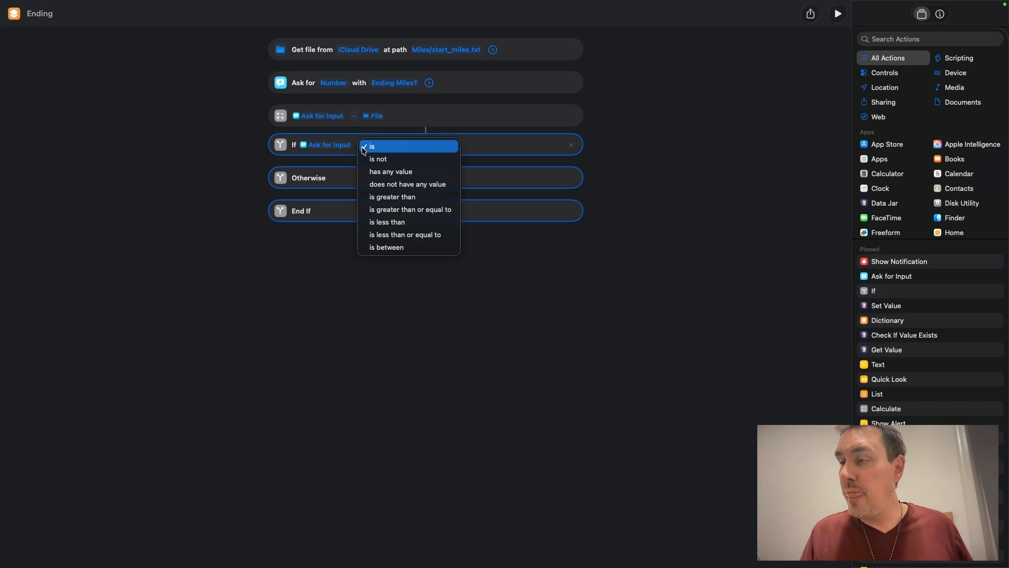
click(392, 224)
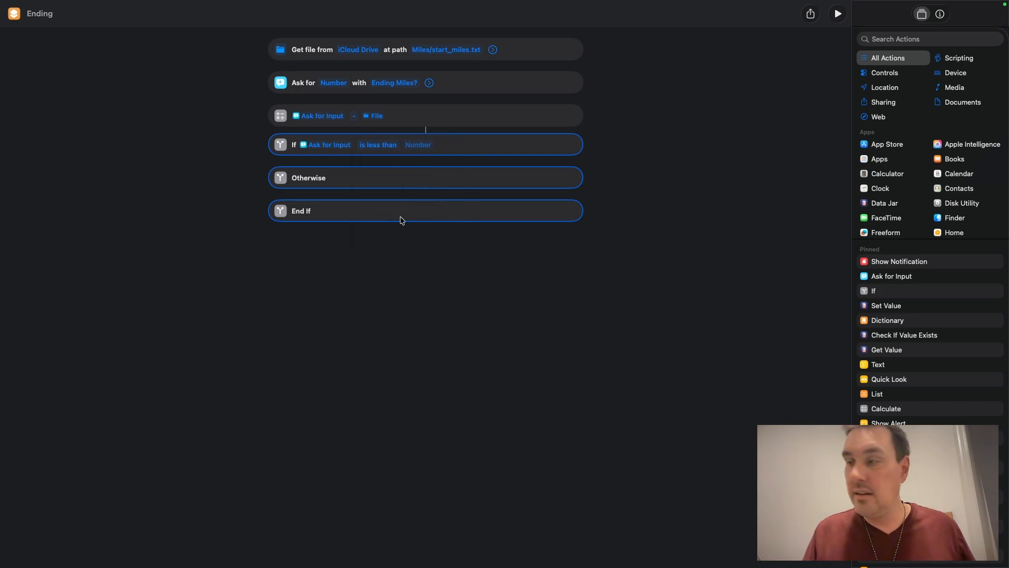
Step: Set the If condition's compared value to the File variable
click(427, 145)
right_click(427, 146)
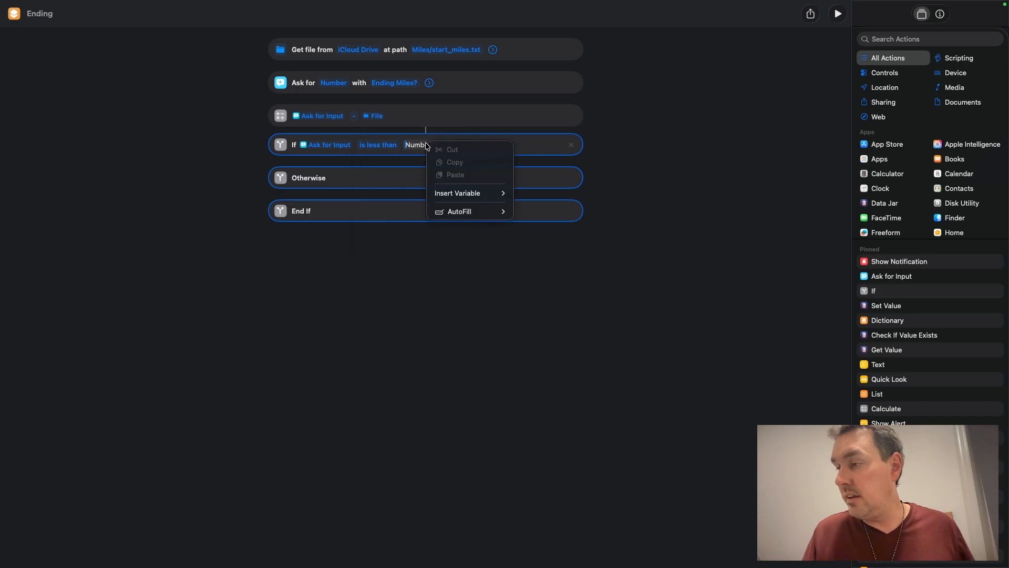
mouse_move(463, 193)
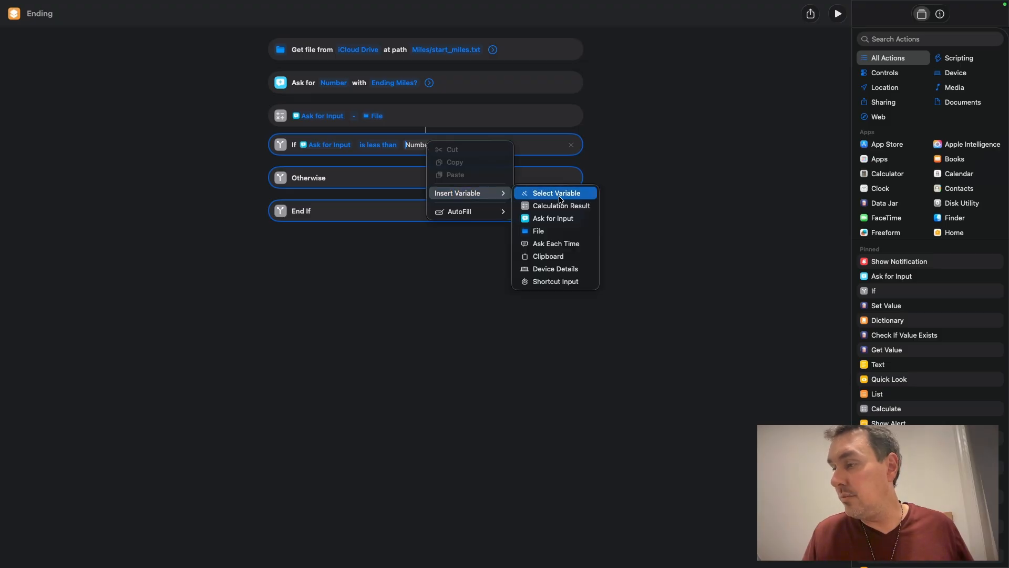
click(544, 232)
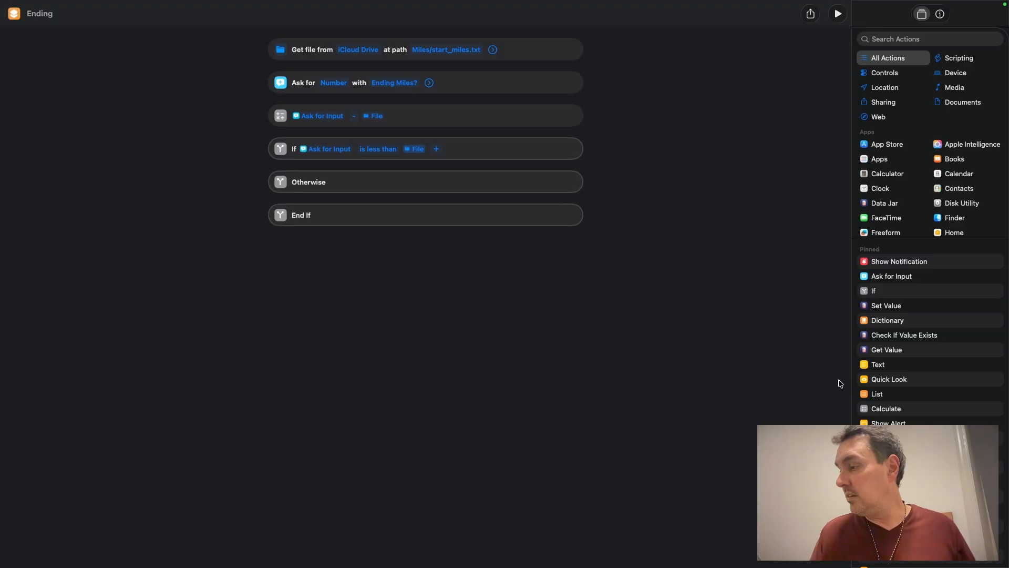
Step: Add a Show Alert action inside the If branch with the message "Error: End miles cannot be less than start miles! Please try again."
click(906, 40)
text(show)
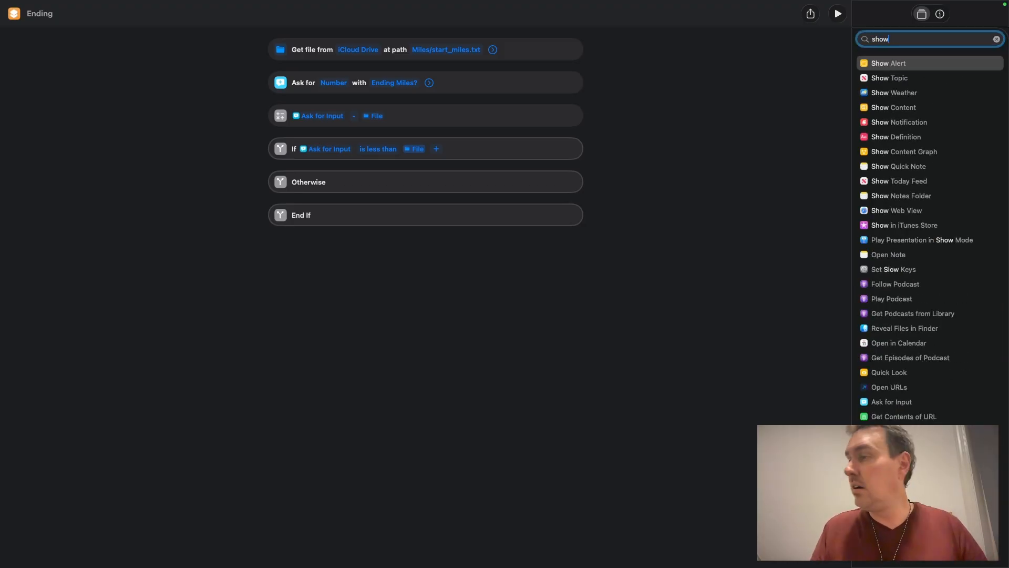
drag(903, 64, 446, 185)
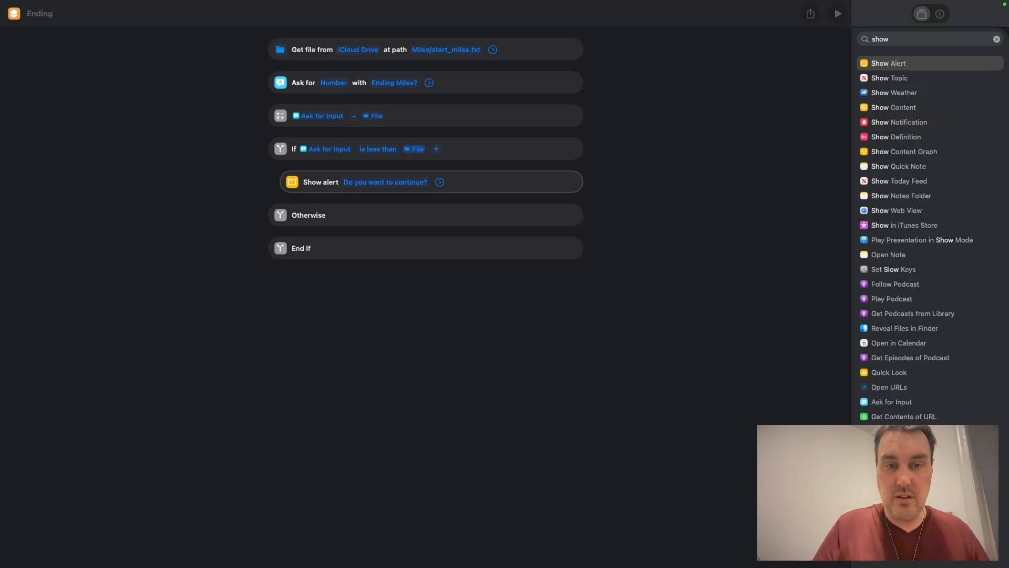
click(377, 185)
drag(414, 184, 337, 182)
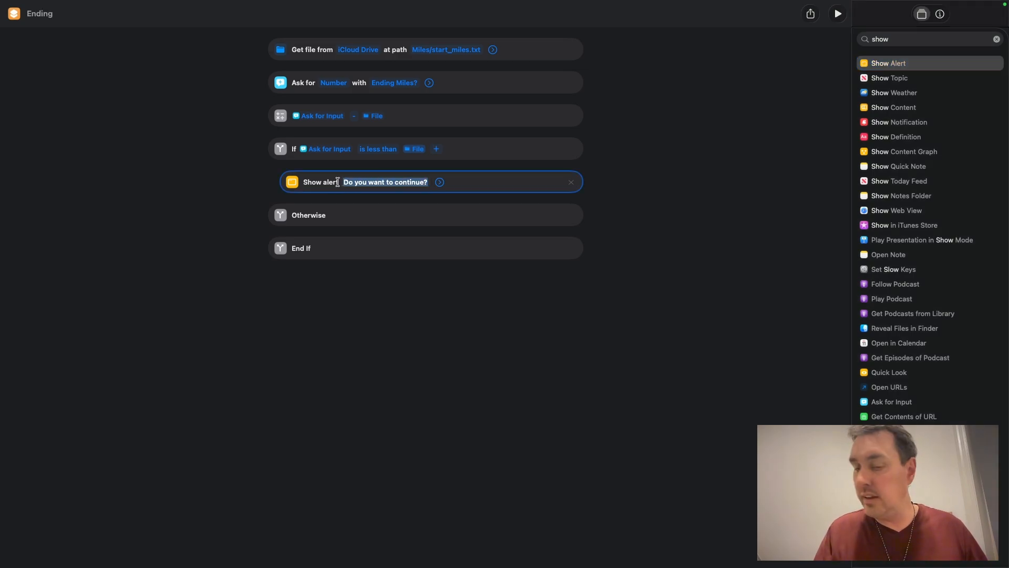
key(BackSpace)
text(Error: End miles cannot be less than start miles! Please try again.)
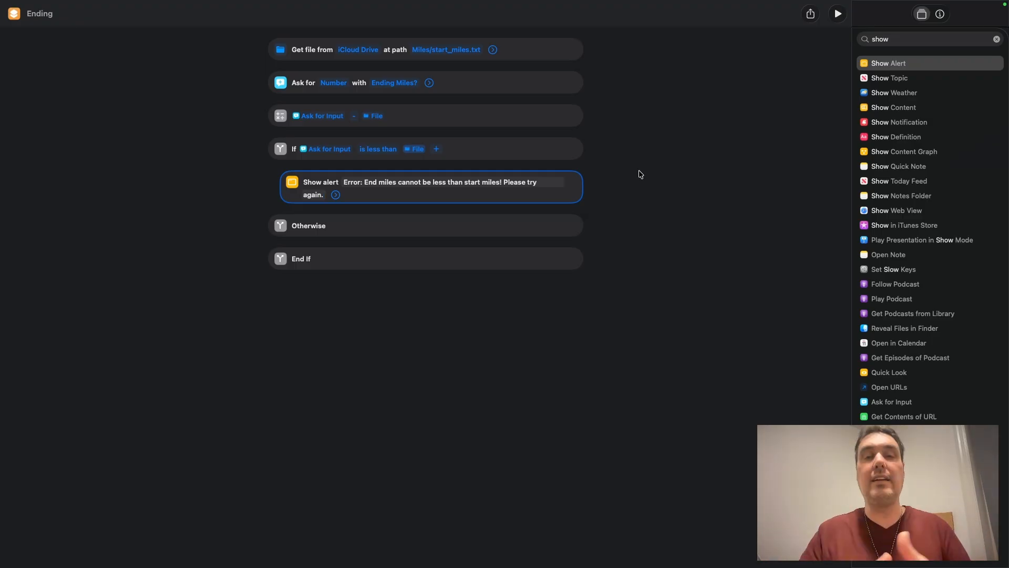
Step: Add a Stop This Shortcut action below the alert inside the If branch
key(super+a)
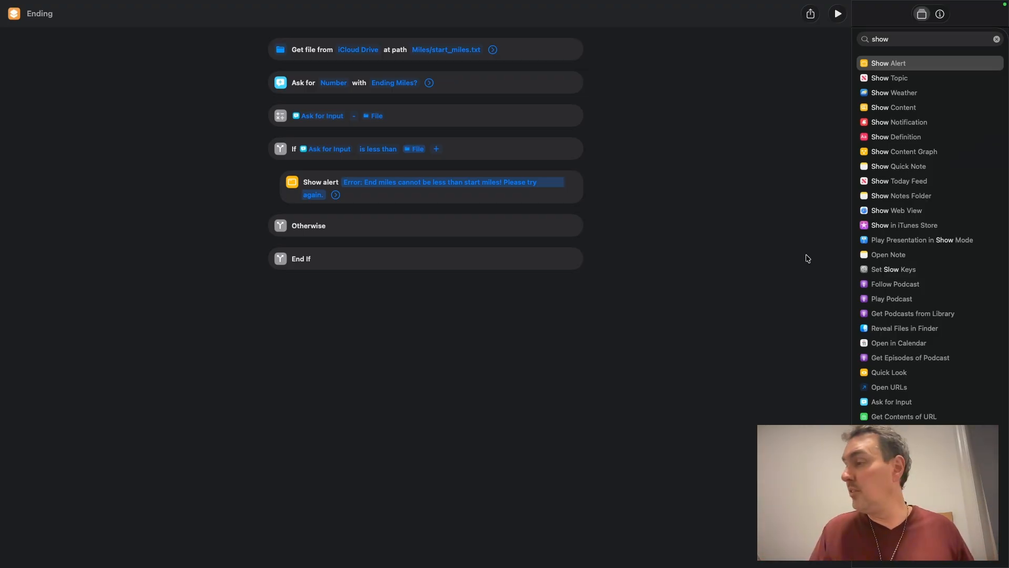
click(997, 40)
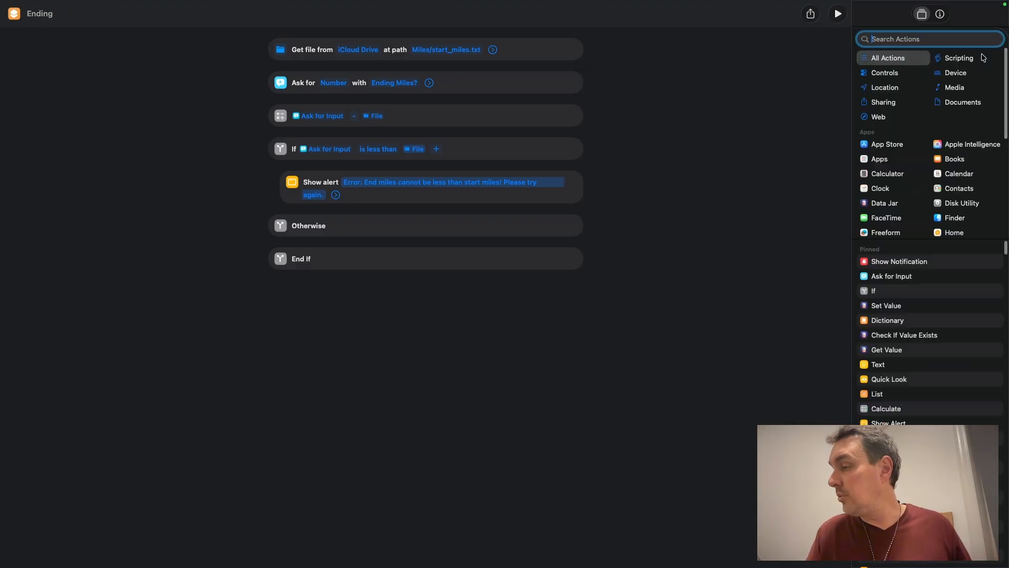
scroll(882, 405, down, 3)
scroll(882, 404, down, 1)
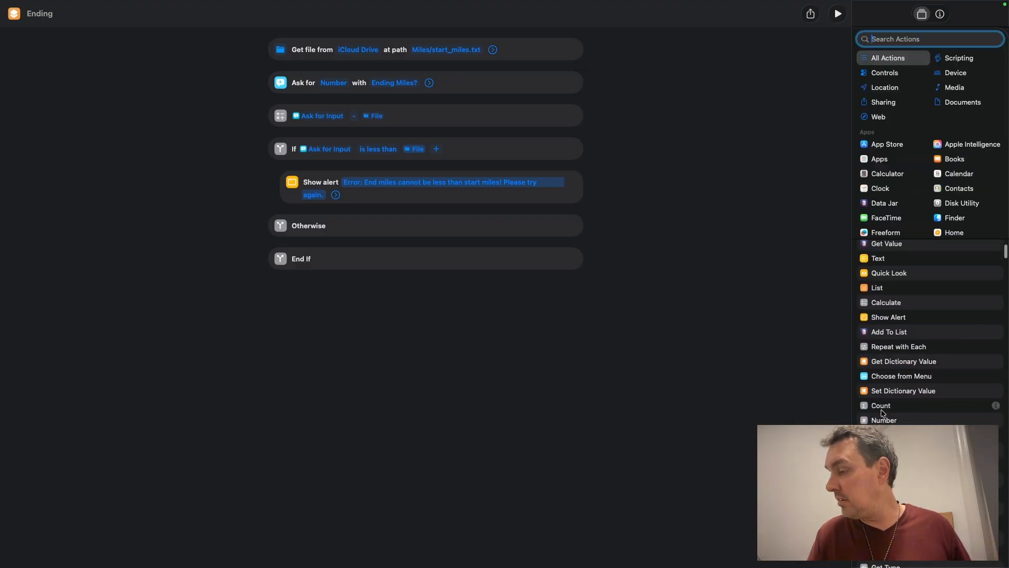
drag(884, 441, 417, 225)
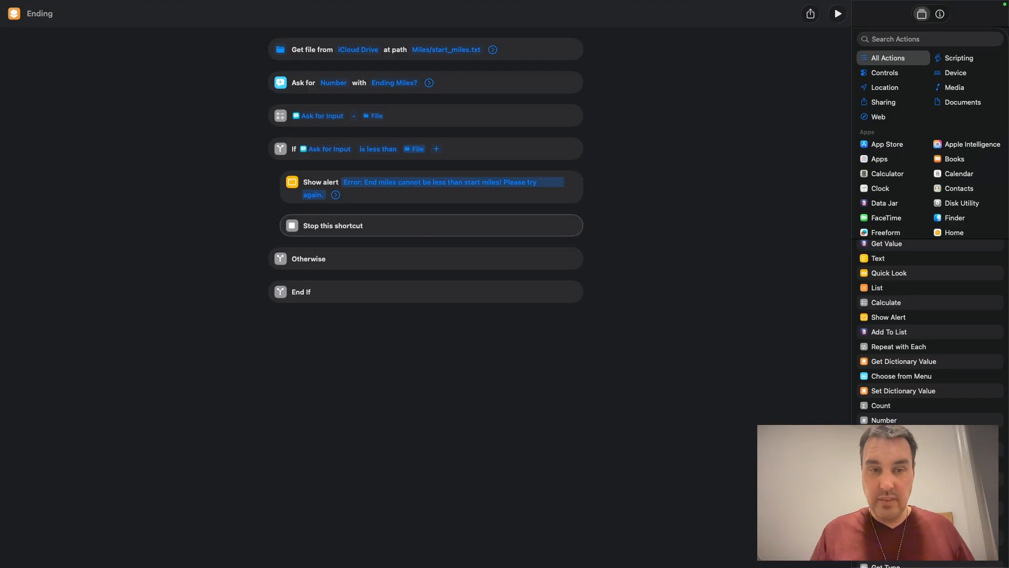
Step: Add a URL action inside the Otherwise branch
click(902, 39)
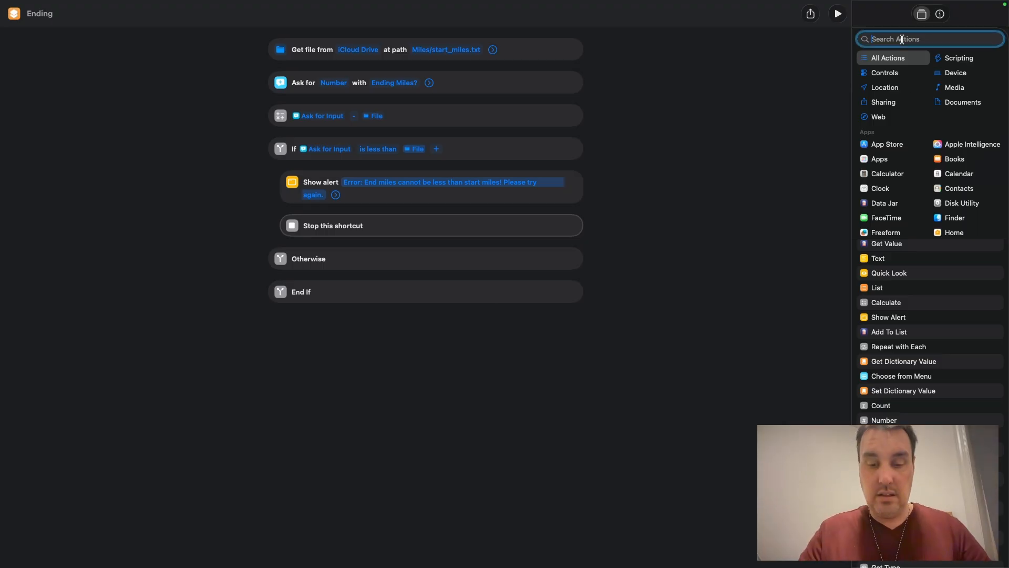
text(url)
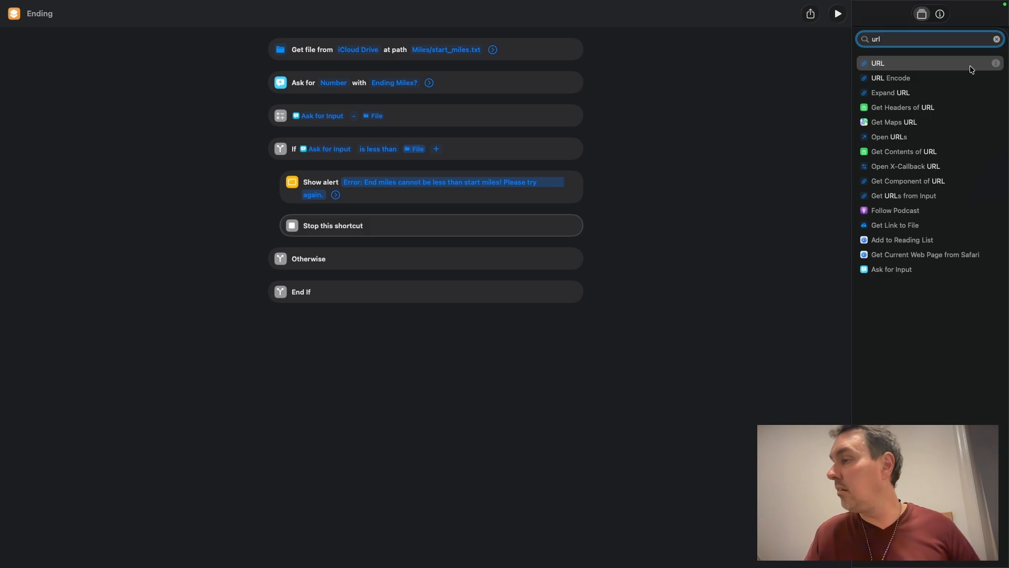
drag(903, 69, 471, 294)
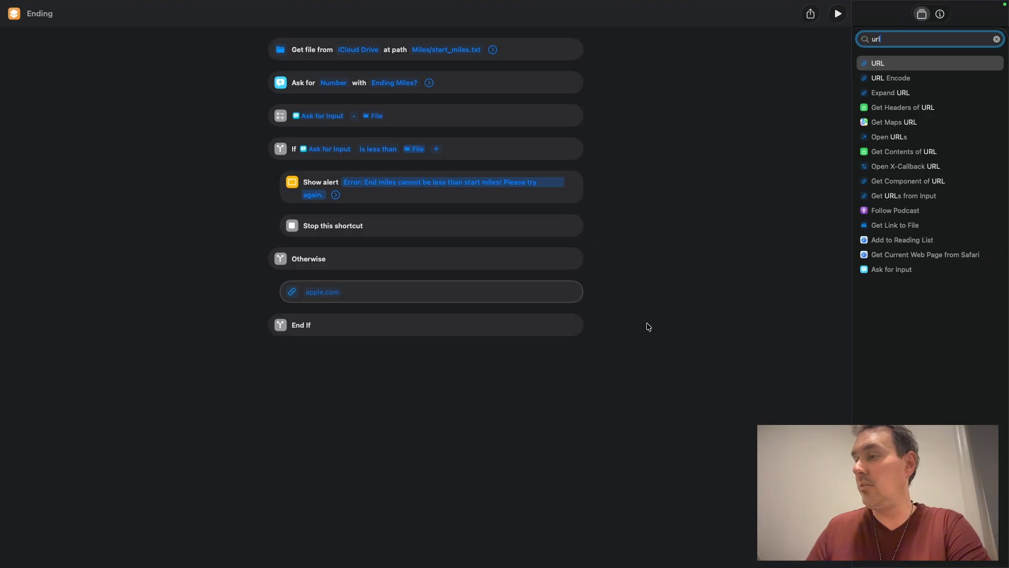
Step: Switch to the Google Form in Chrome and open its pre-fill form
key(ctrl+Up)
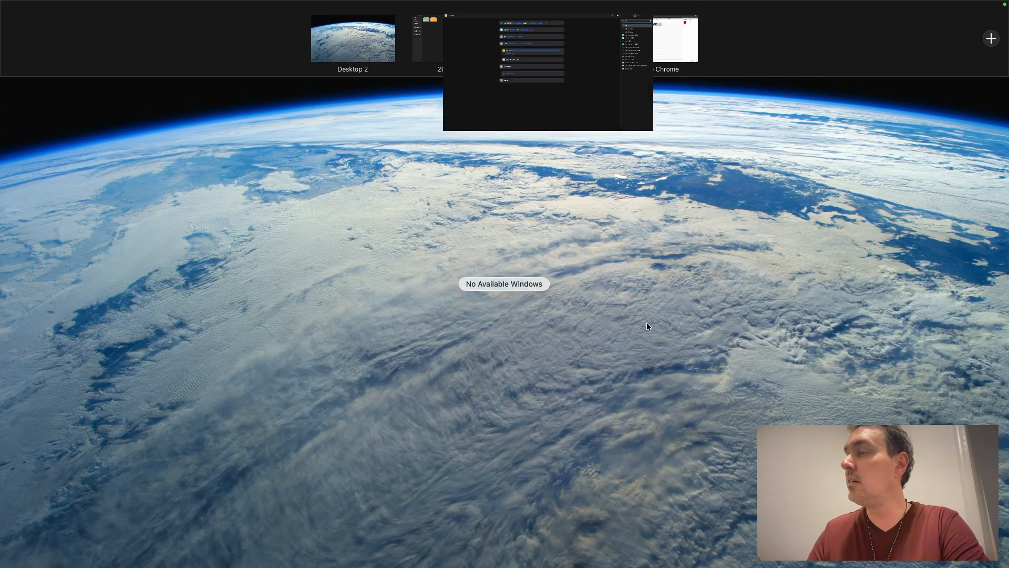
click(664, 38)
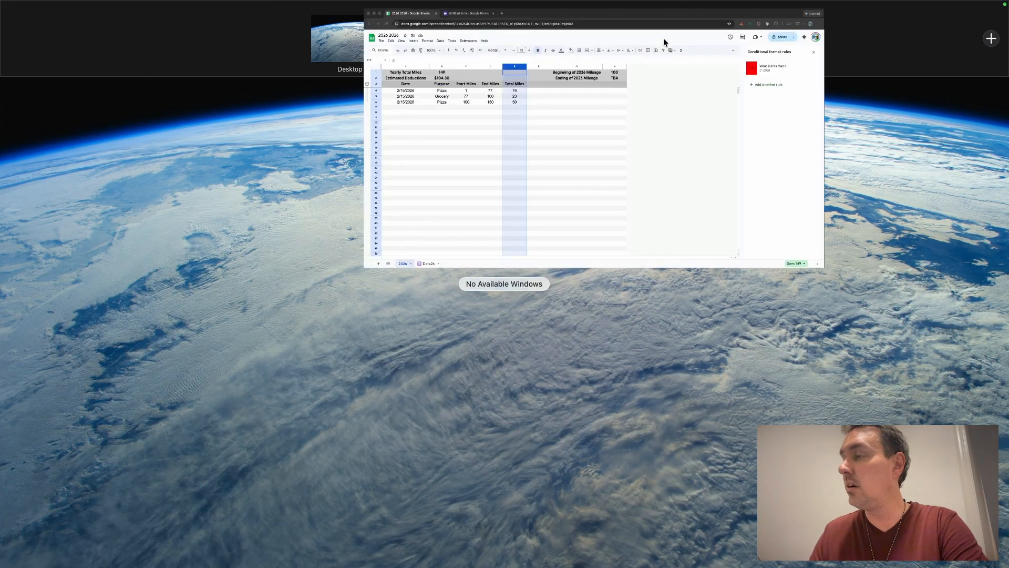
click(222, 11)
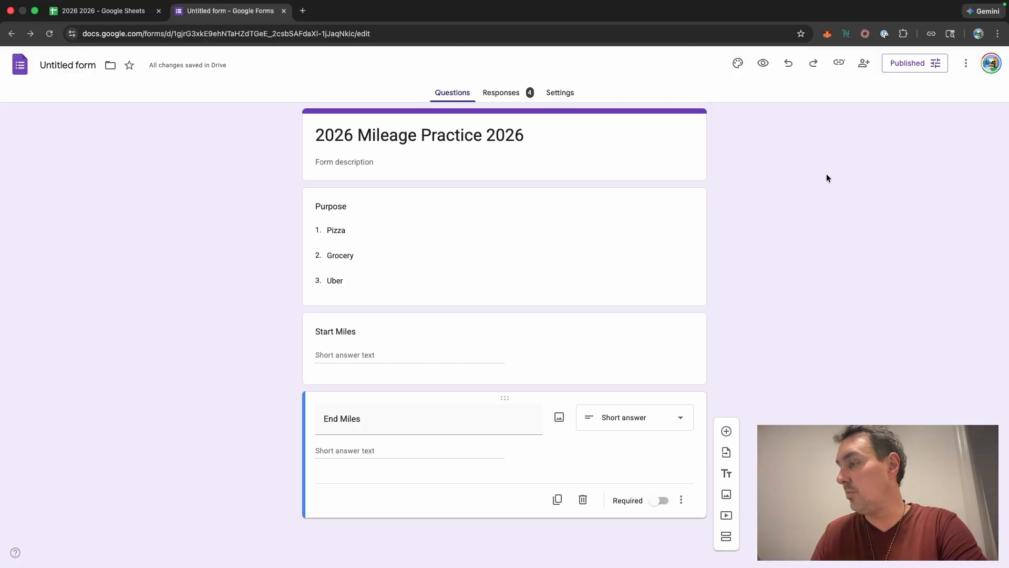
click(966, 64)
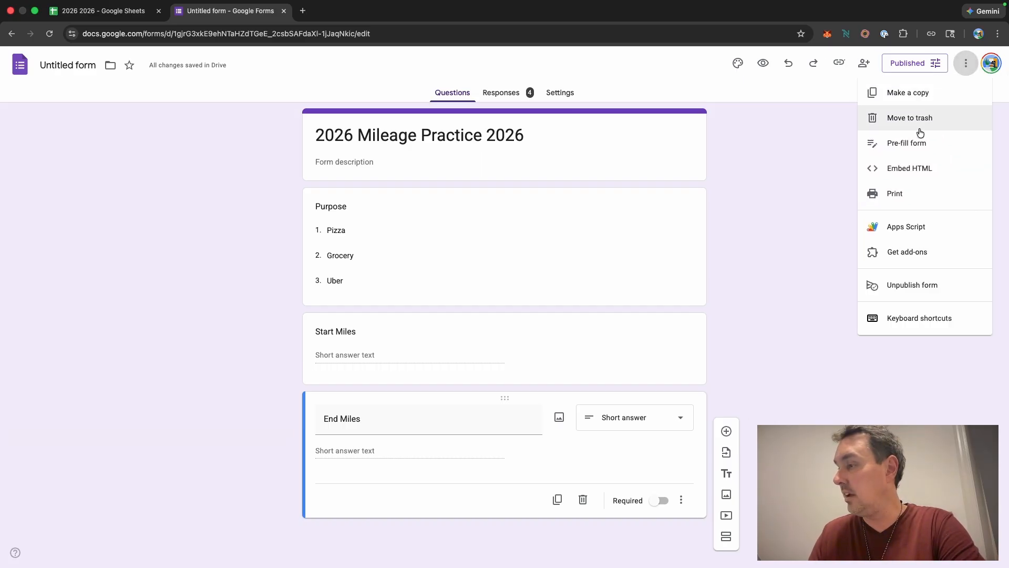
click(912, 147)
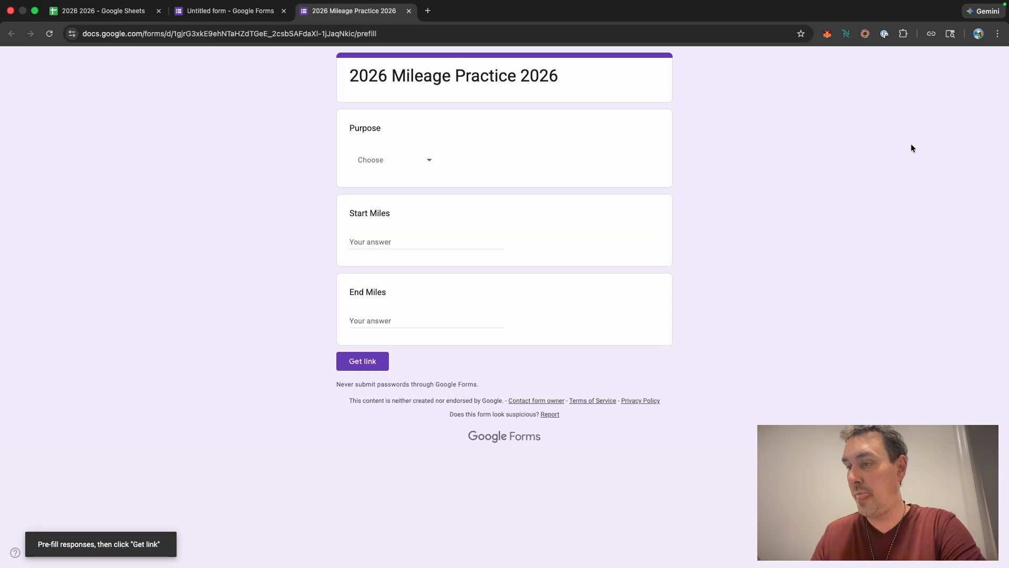
Step: Pre-fill Purpose as Pizza, Start Miles 100 and End Miles 200, then copy the pre-filled link
click(430, 163)
click(386, 194)
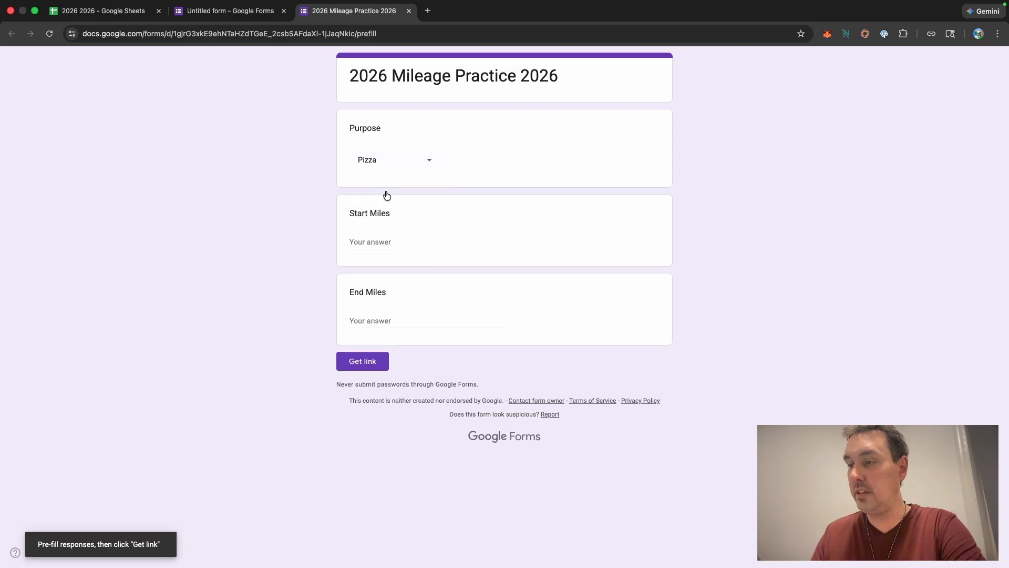
click(378, 239)
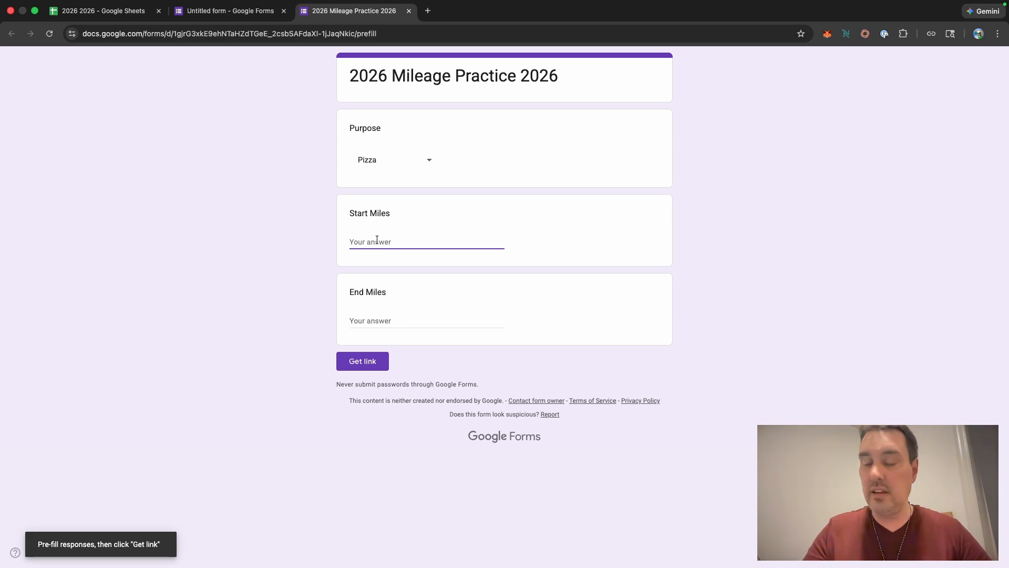
text(100)
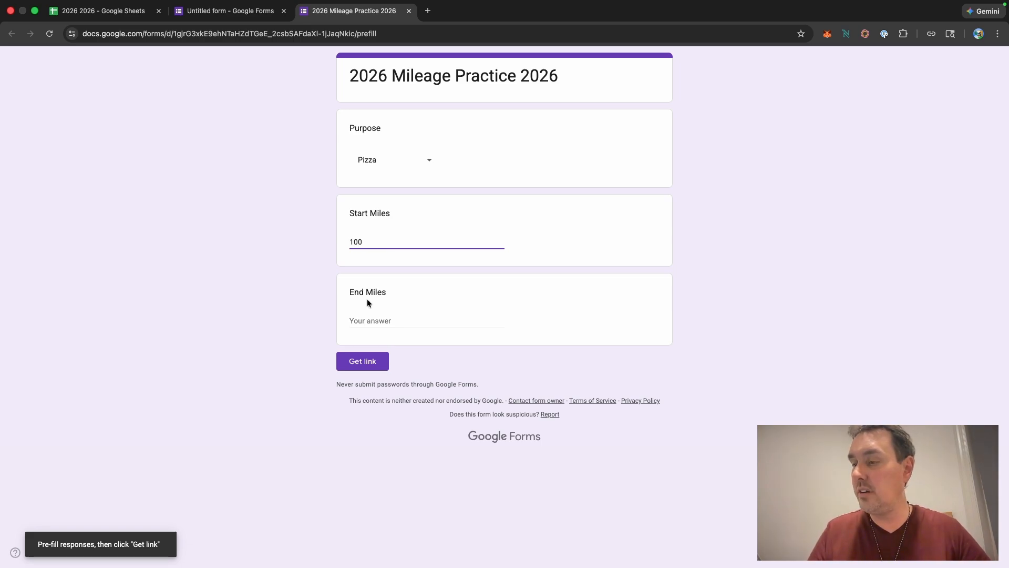
click(362, 319)
text(200)
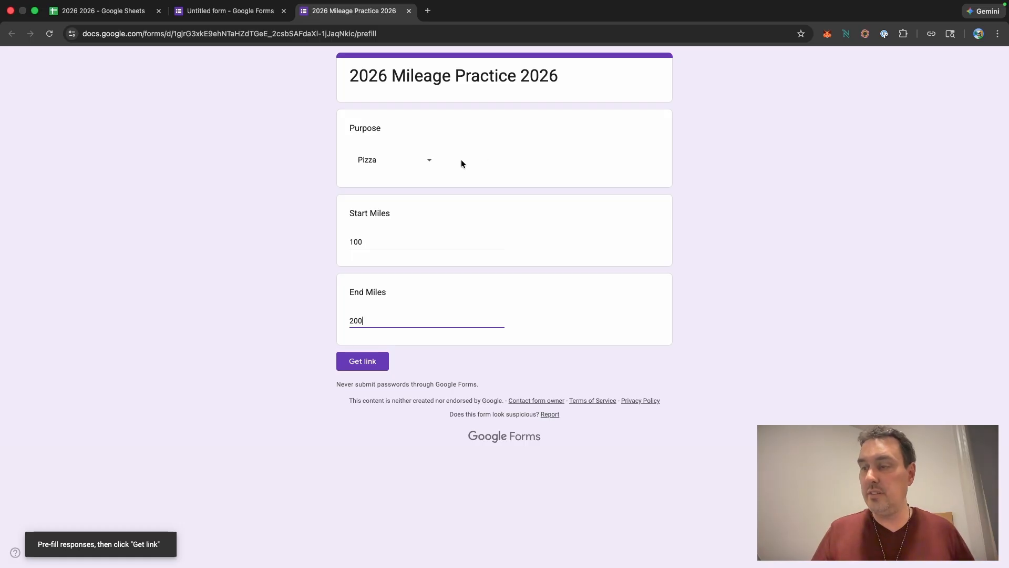
click(365, 363)
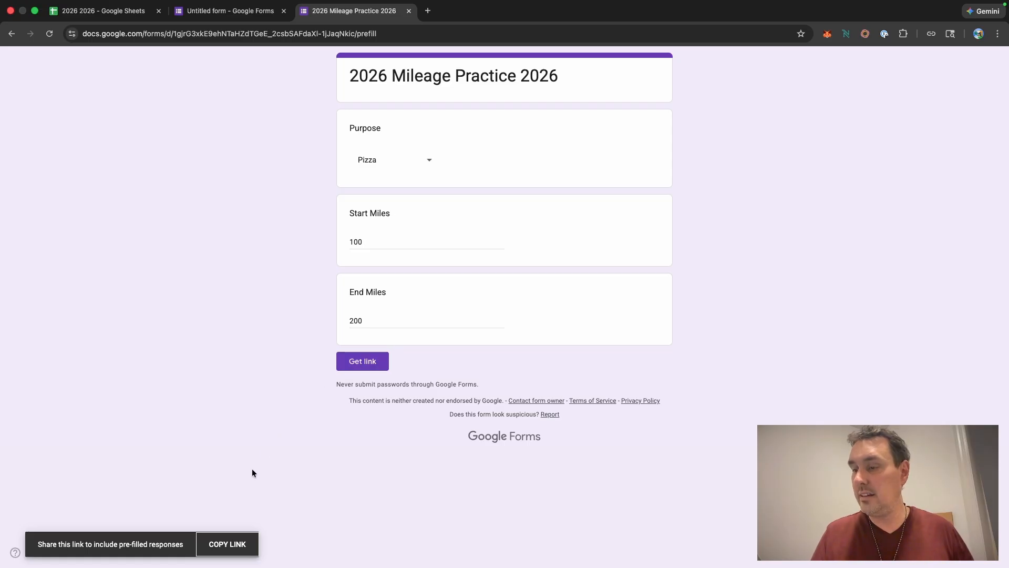
click(228, 547)
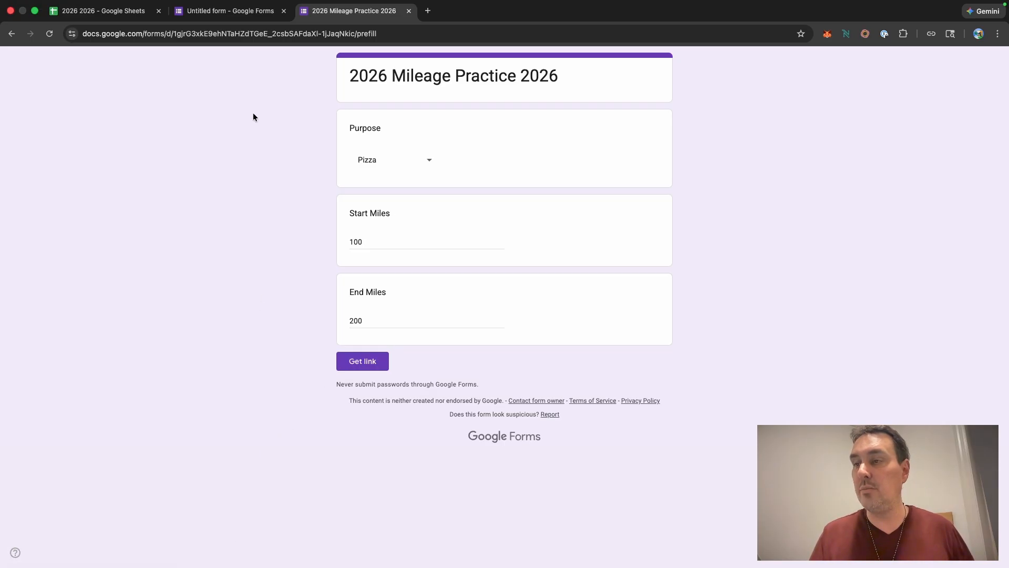
Step: Switch back to the Ending shortcut and paste the pre-filled link into the URL action
key(ctrl+Up)
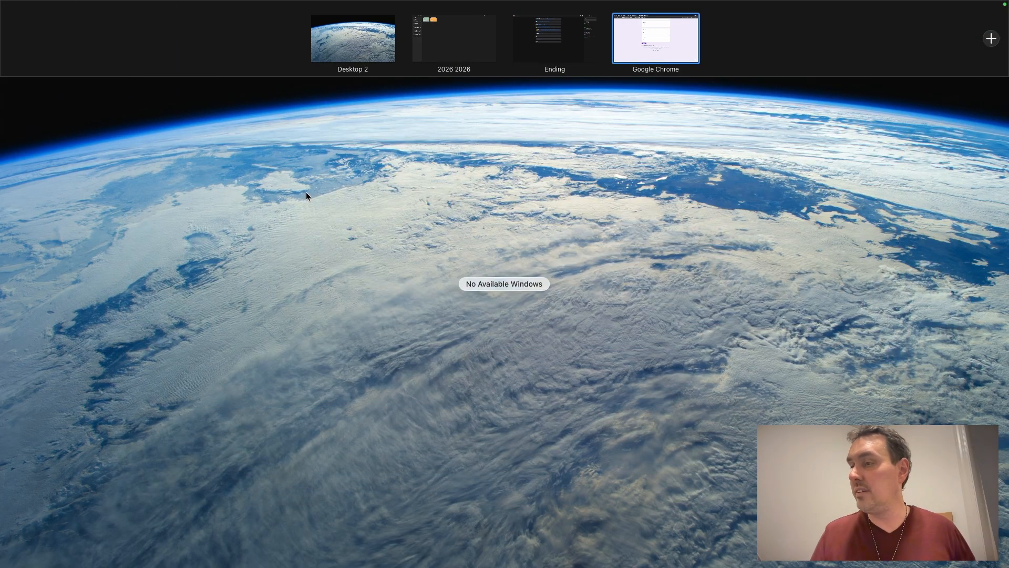
click(552, 39)
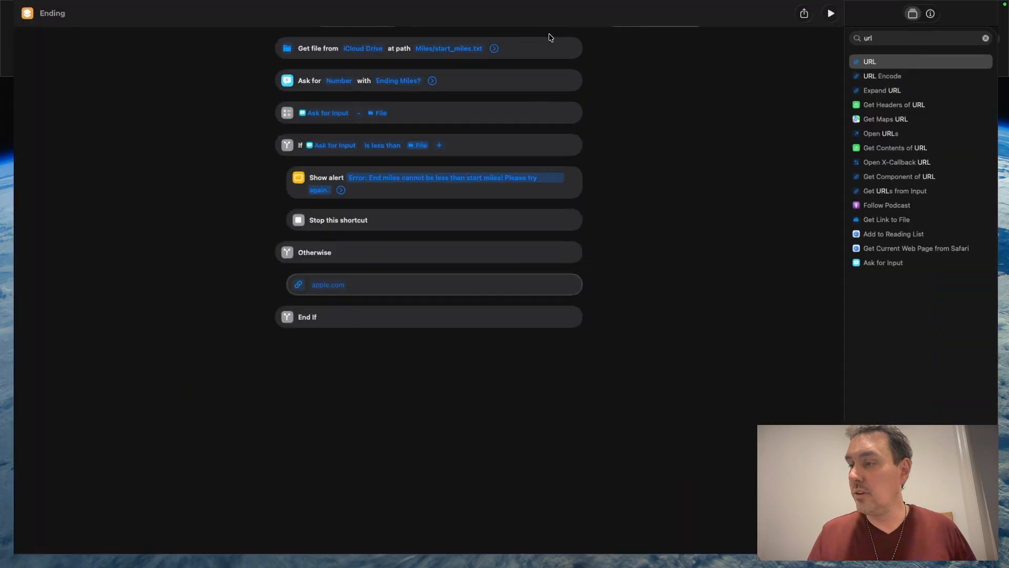
click(340, 293)
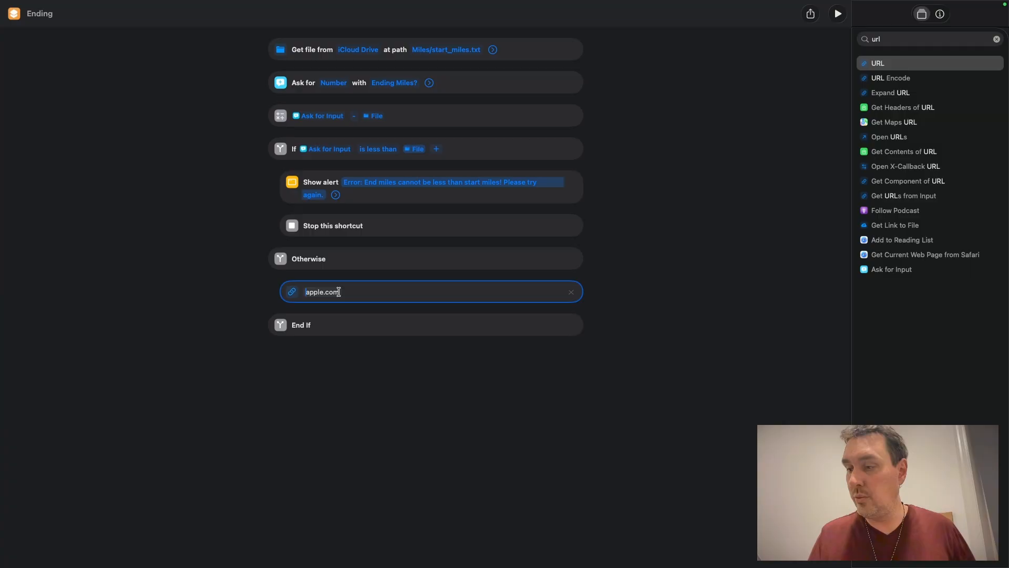
text(https://docs.google.com/forms/d/e/1FAIpQLSdKWBOtnaoH697e1zQfRqfyxfutta7qInMdMciQjHL9yxn1hQ/viewform?usp=pp_url&entry.461600446=Pizza&entry.107760418=100&entry.721075382=200)
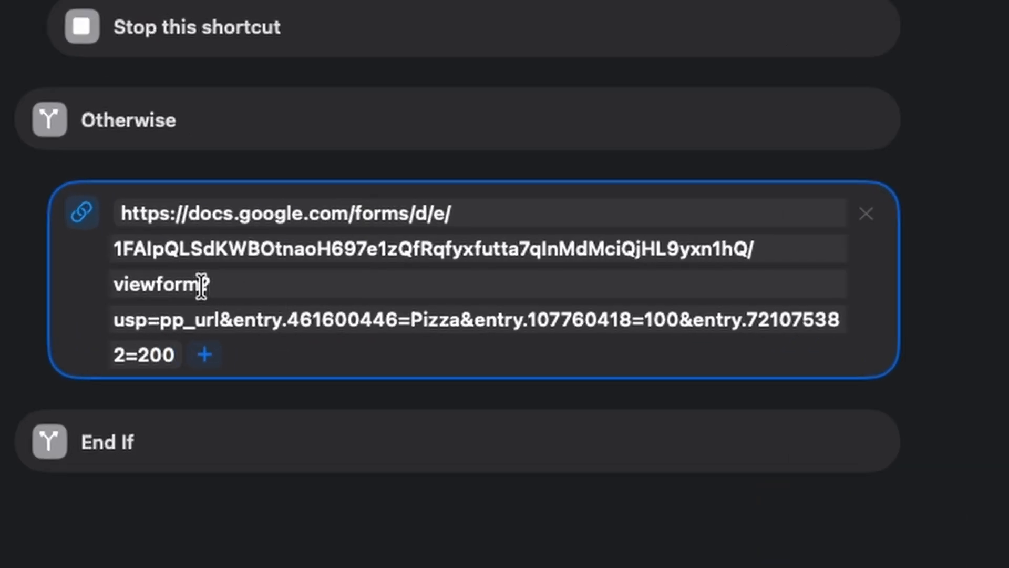
Step: Change the URL's viewform path segment to formResponse
click(157, 284)
key(BackSpace)
key(BackSpace)
key(BackSpace)
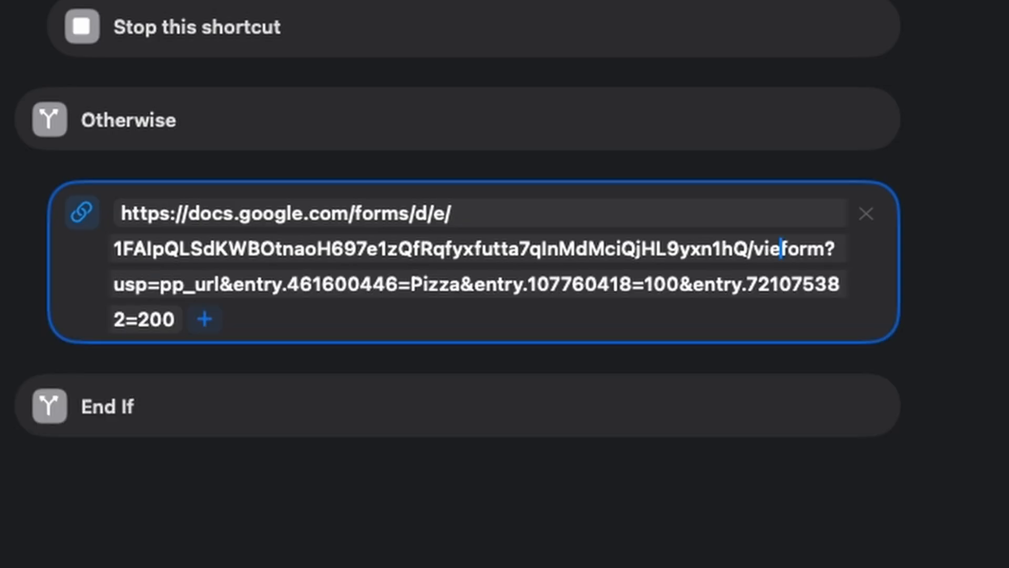
key(BackSpace)
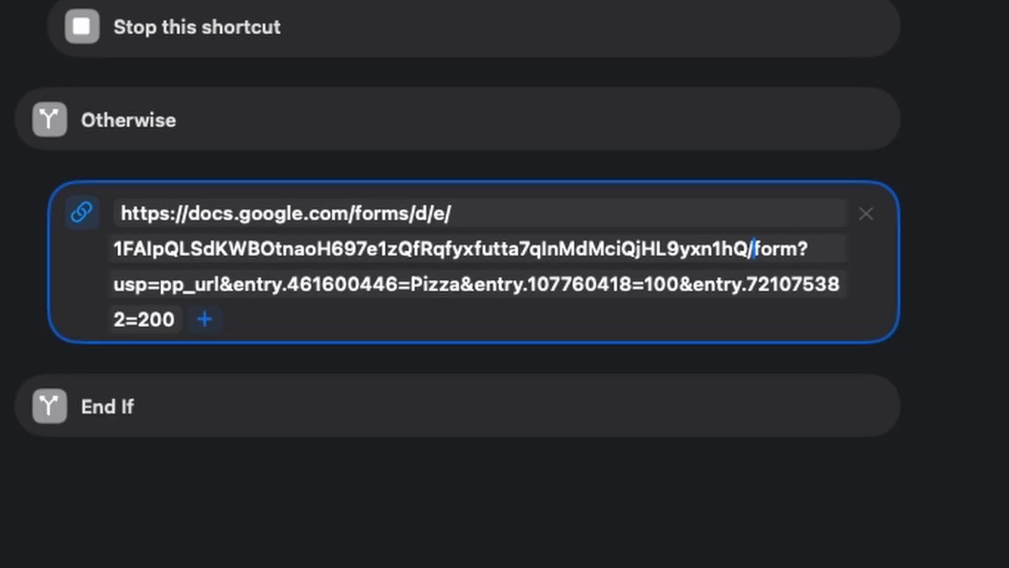
key(Right)
key(Right)
key(Right)
key(Right)
text(Respon)
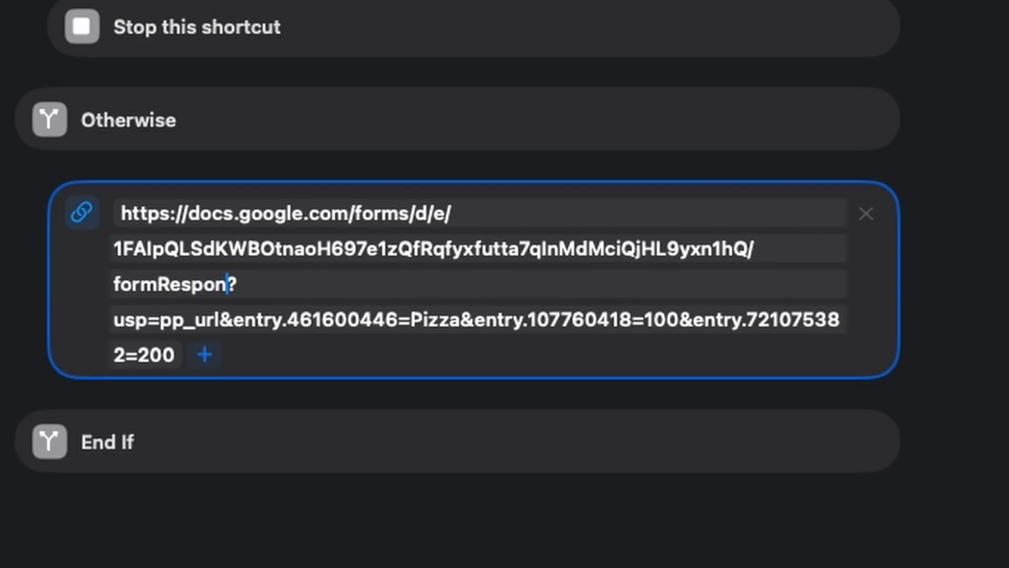
text(se)
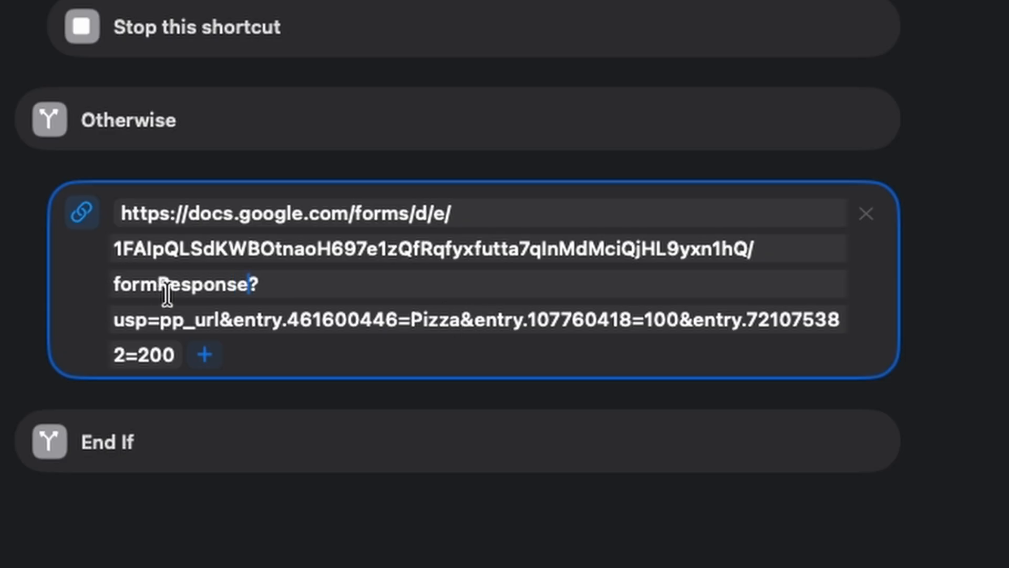
Step: Append &submit=Submit to the end of the pre-filled form URL
click(255, 356)
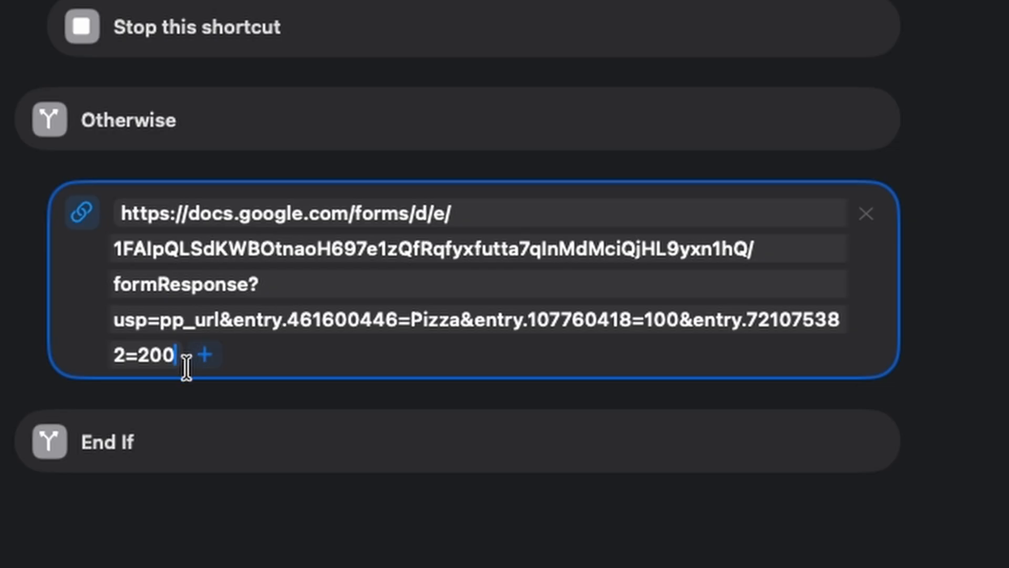
text(&)
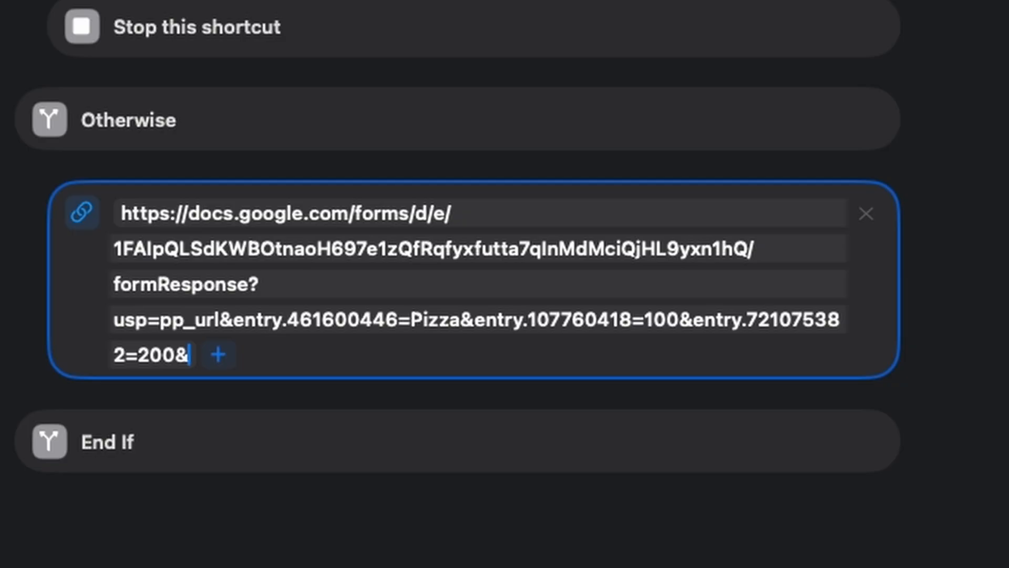
text(su)
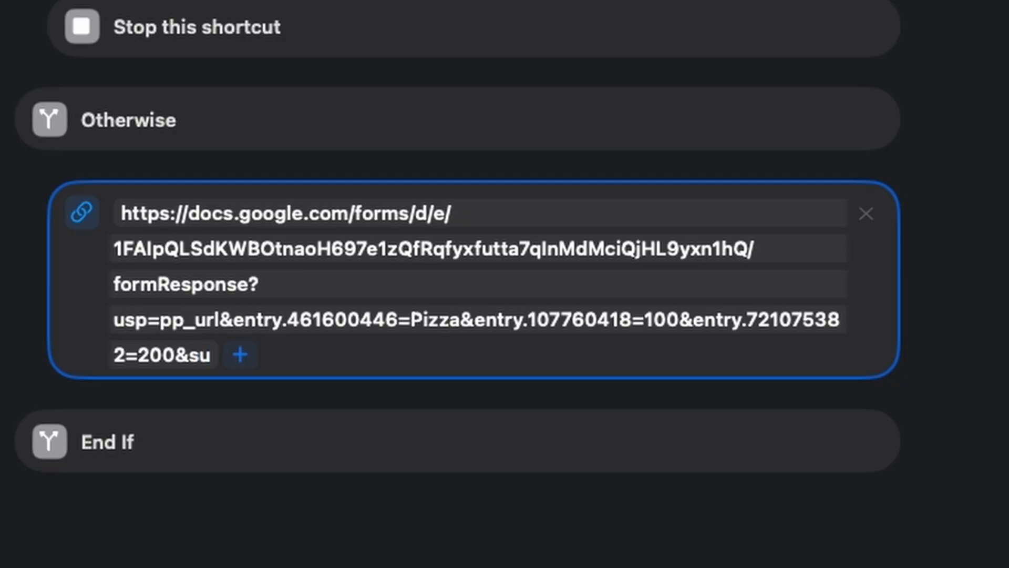
text(bmit)
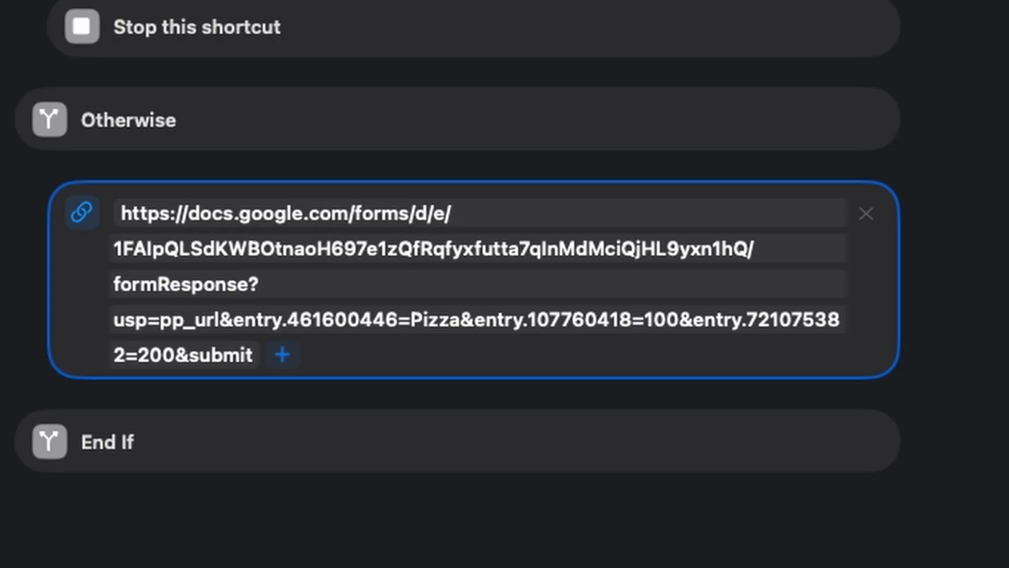
text(=Submit)
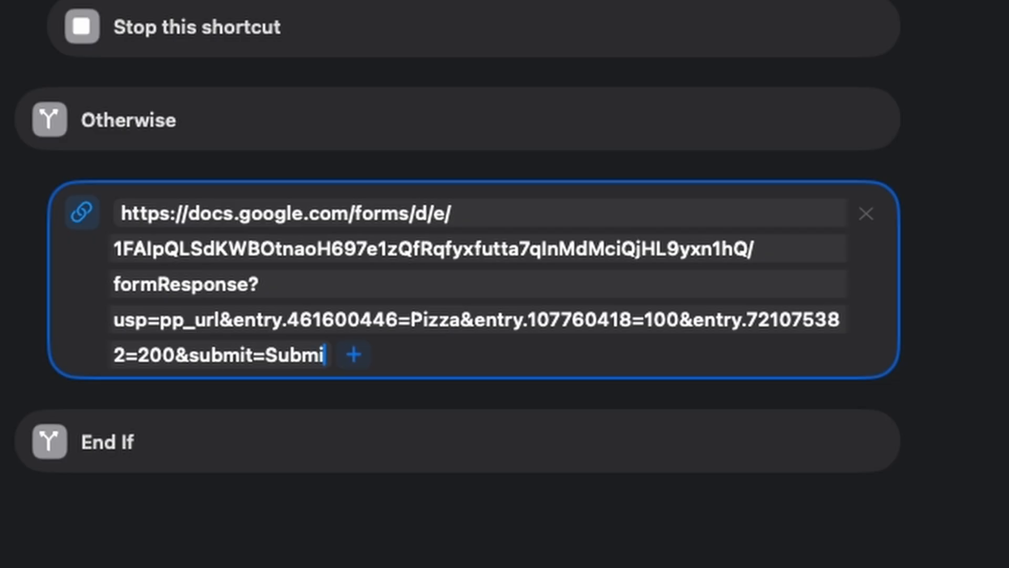
click(437, 349)
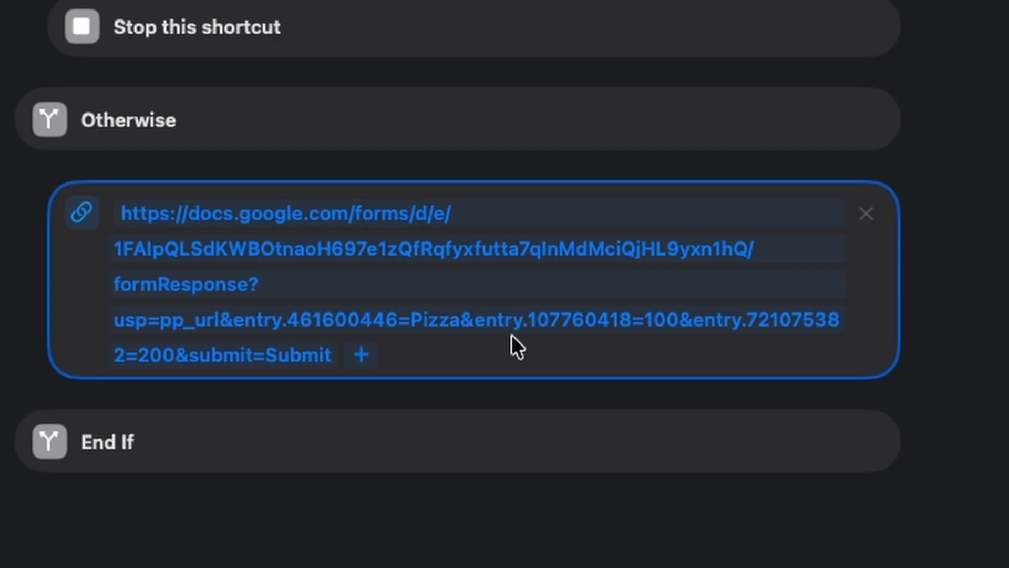
Step: Replace the Start Miles value 100 in the URL with the File variable
click(670, 321)
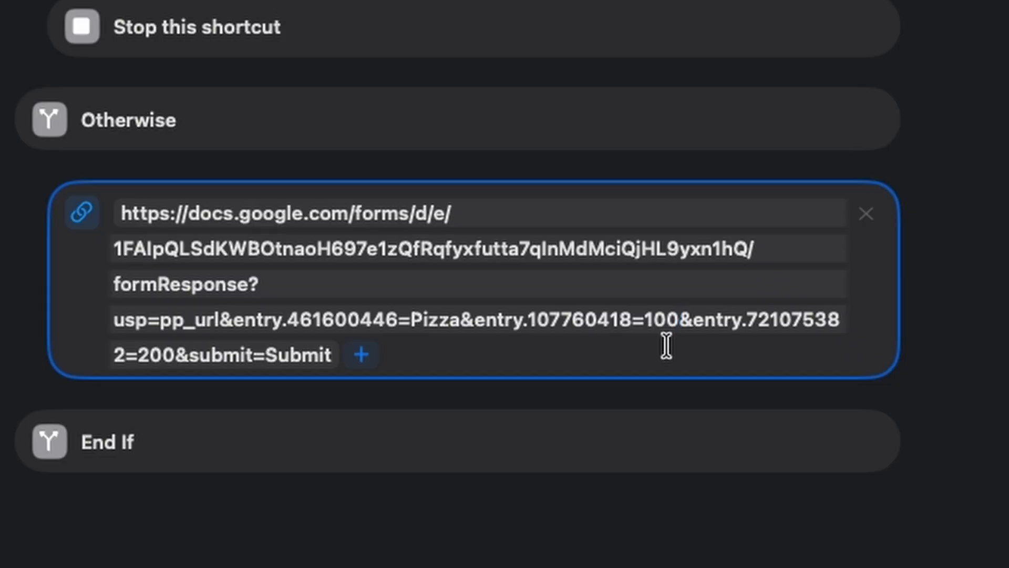
key(BackSpace)
key(BackSpace)
key(BackSpace)
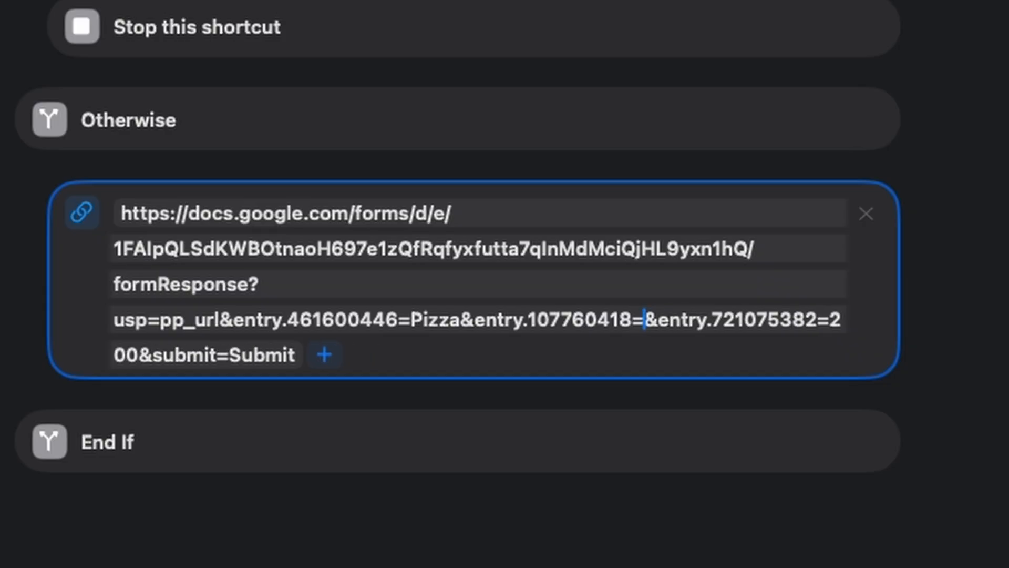
right_click(636, 320)
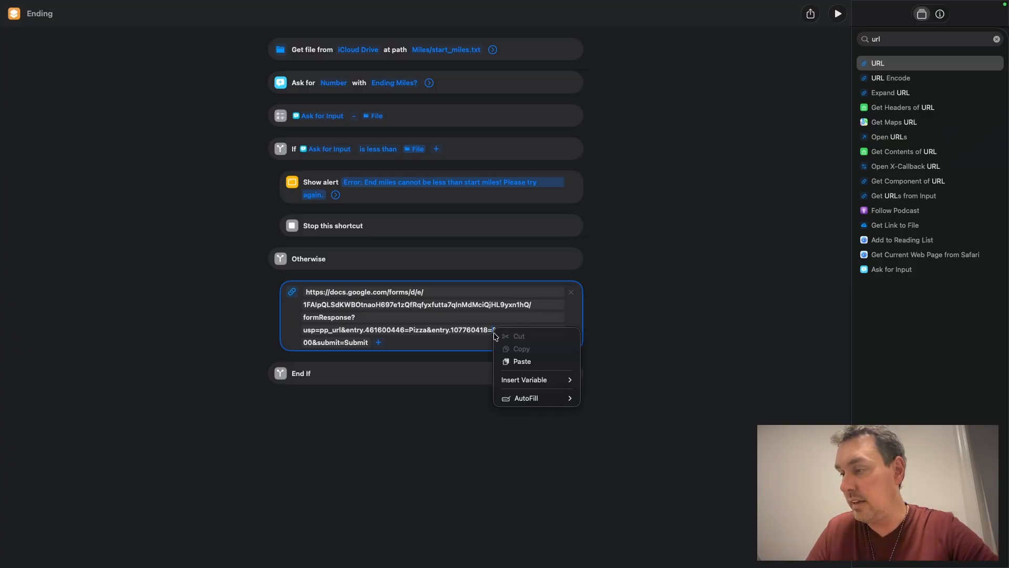
mouse_move(522, 381)
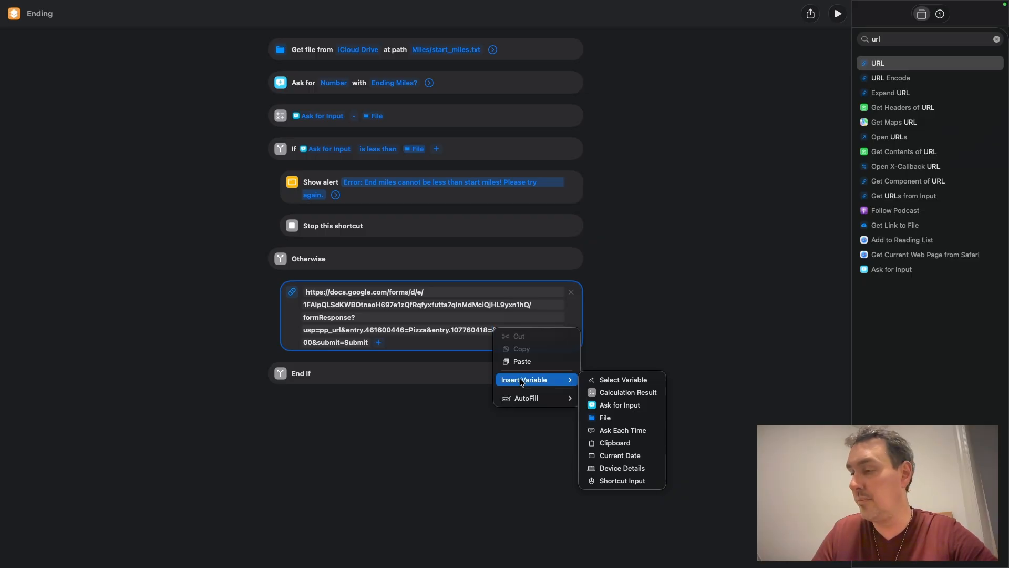
click(620, 422)
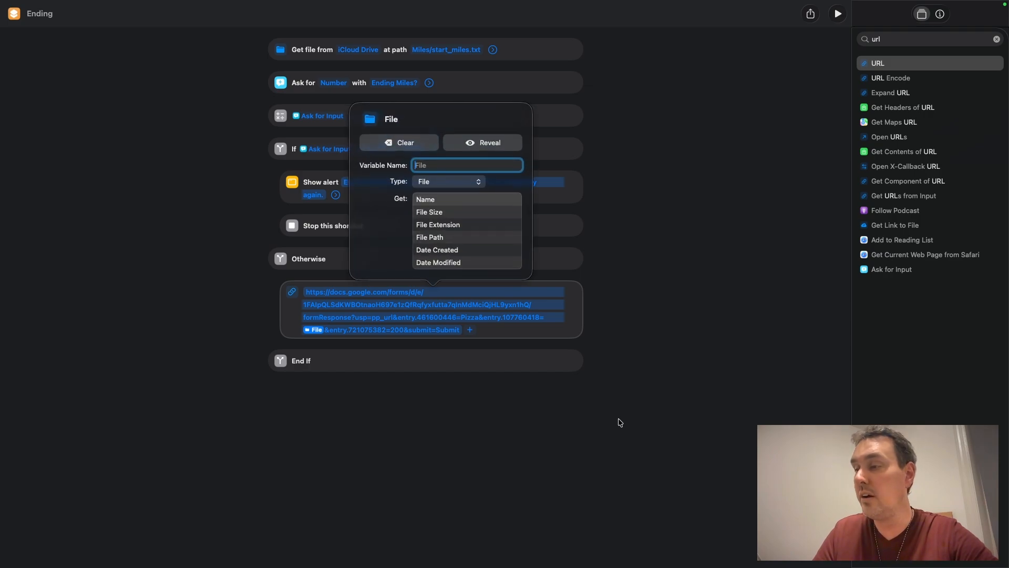
click(620, 423)
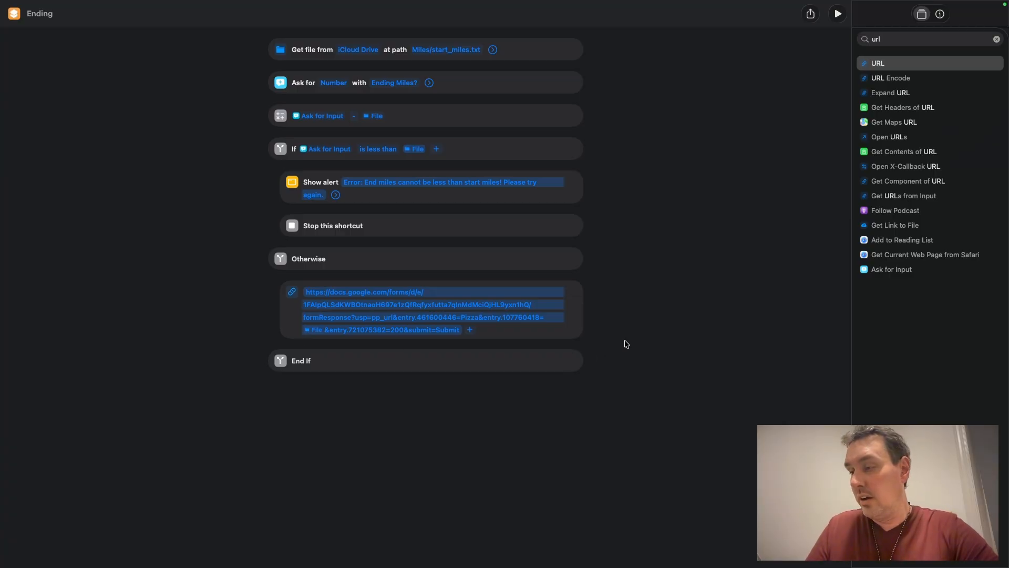
Step: Replace the End Miles value 200 in the URL with the Ask for Input variable
click(578, 334)
click(640, 360)
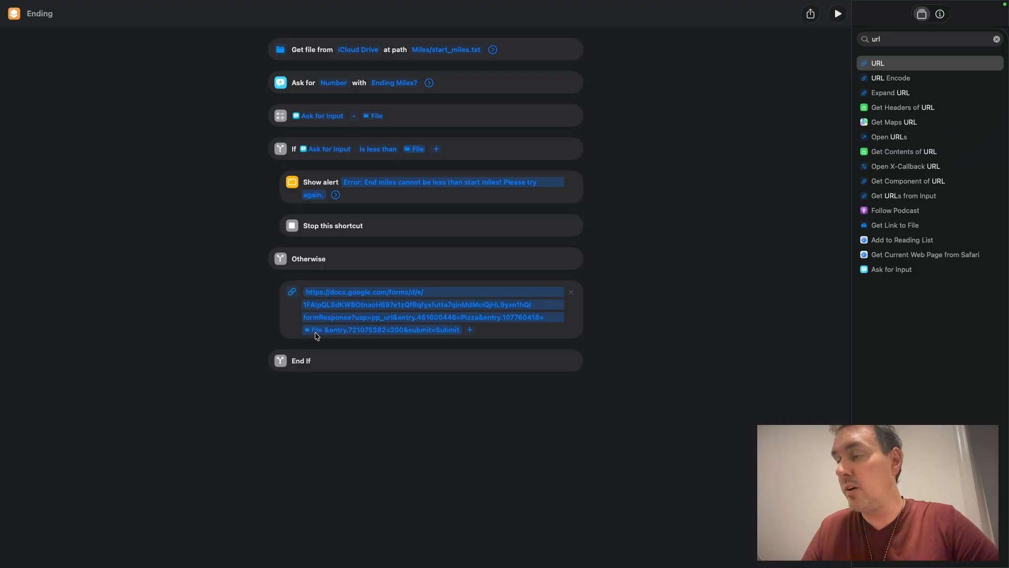
click(403, 330)
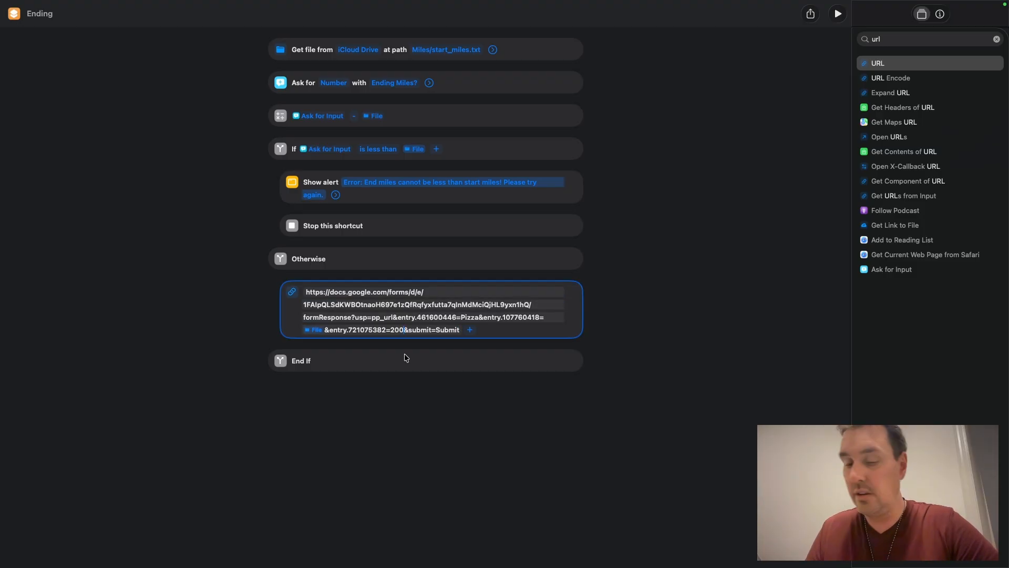
key(BackSpace)
key(BackSpace)
key(BackSpace)
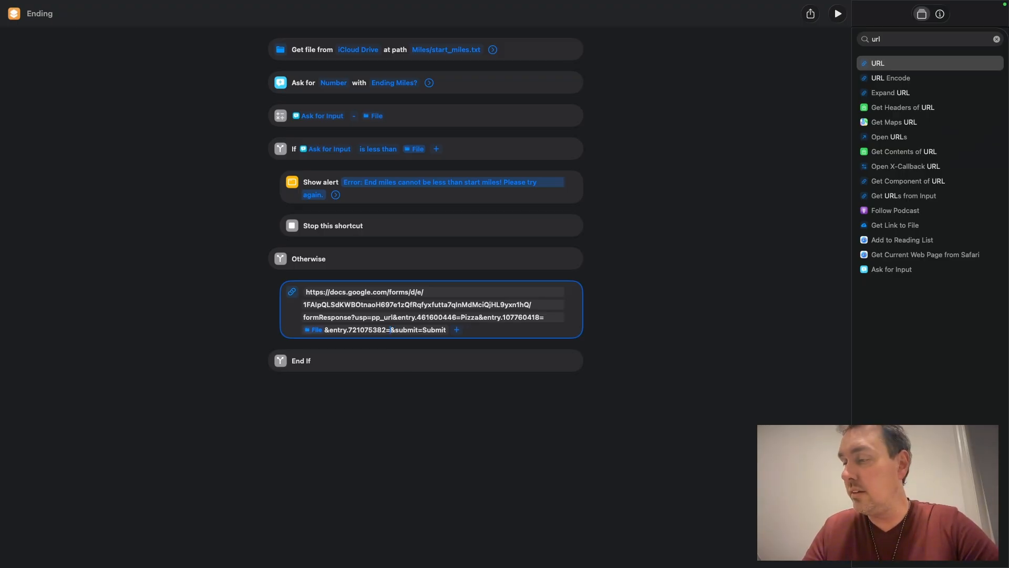
right_click(391, 331)
mouse_move(408, 381)
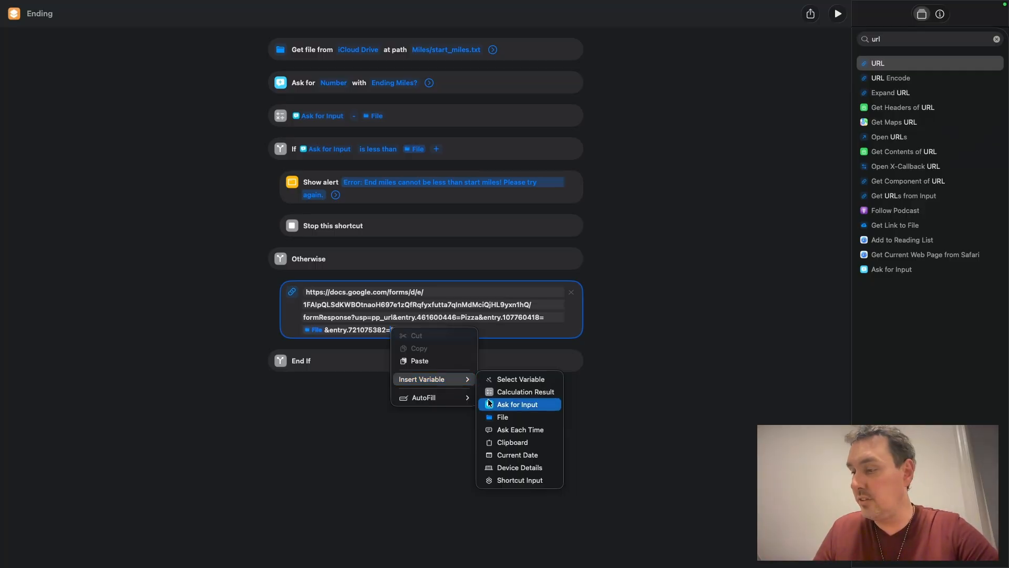
click(534, 409)
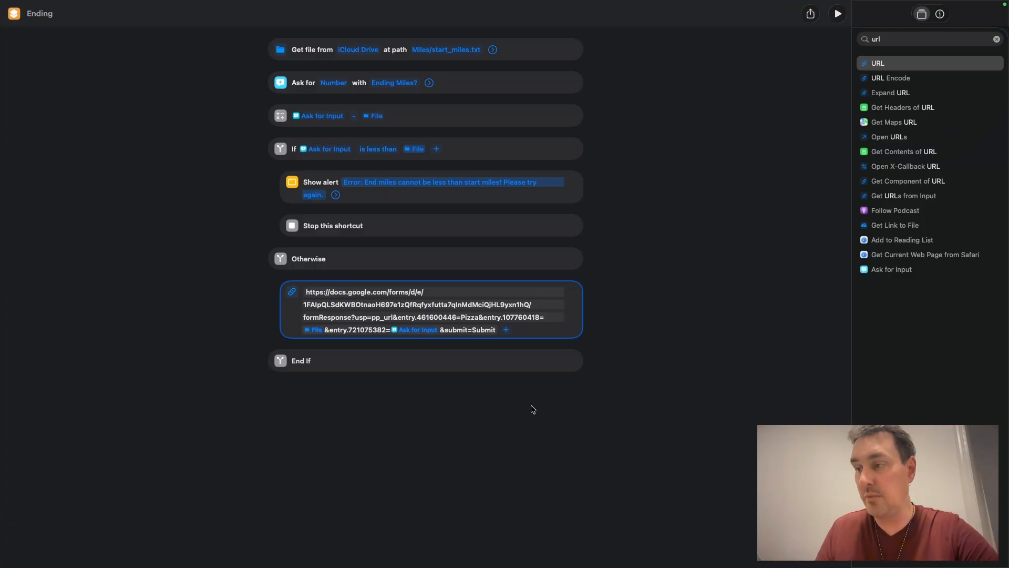
key(super+a)
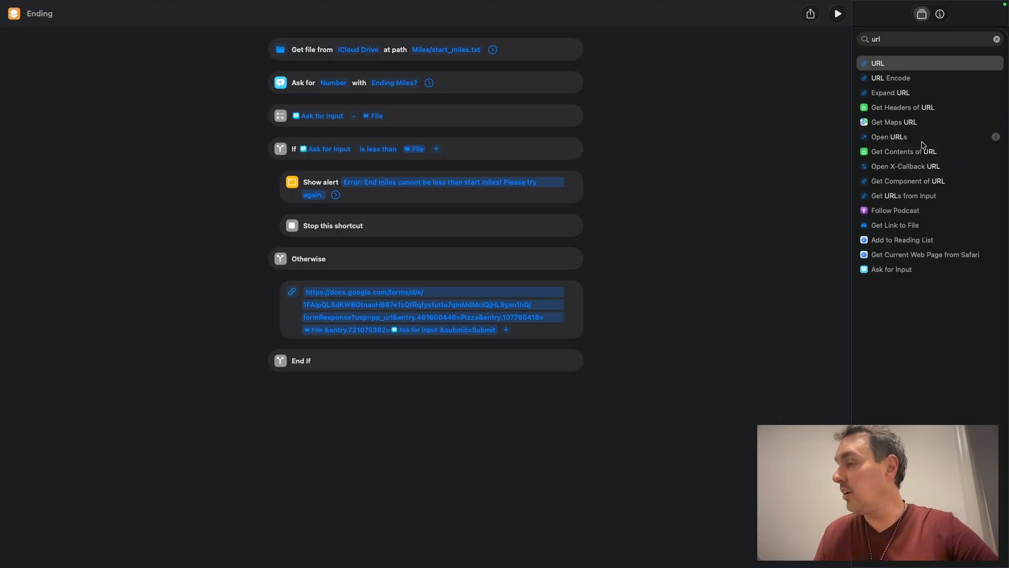
Step: Add a Get Contents of URL action below the URL action and clear the action search
drag(893, 157, 449, 370)
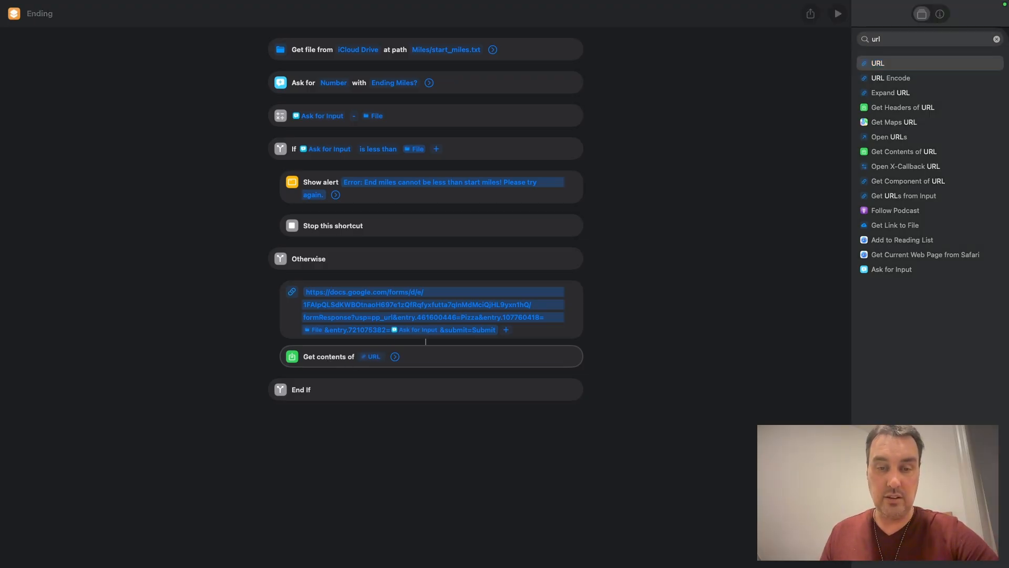
click(395, 358)
click(395, 358)
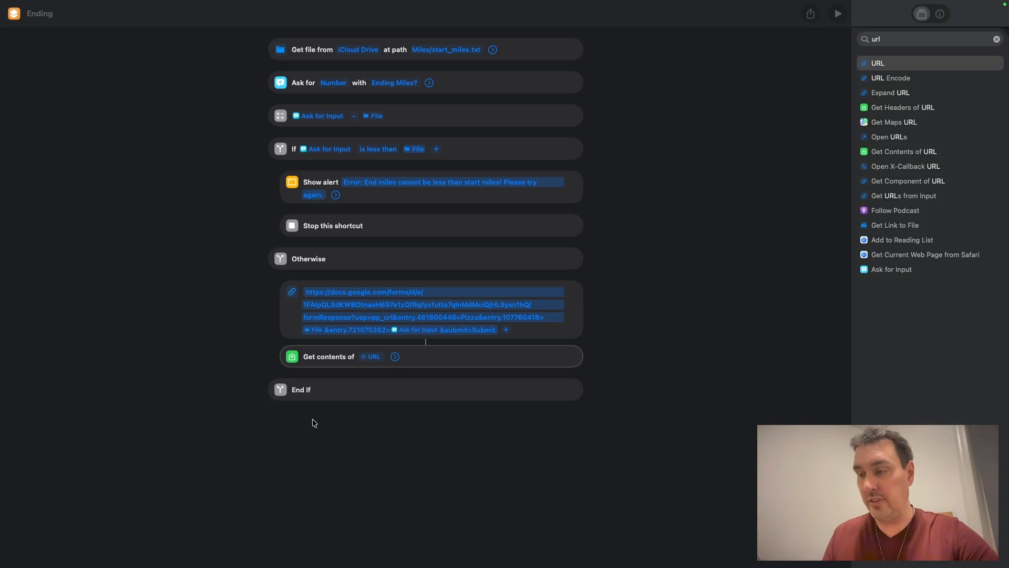
click(997, 39)
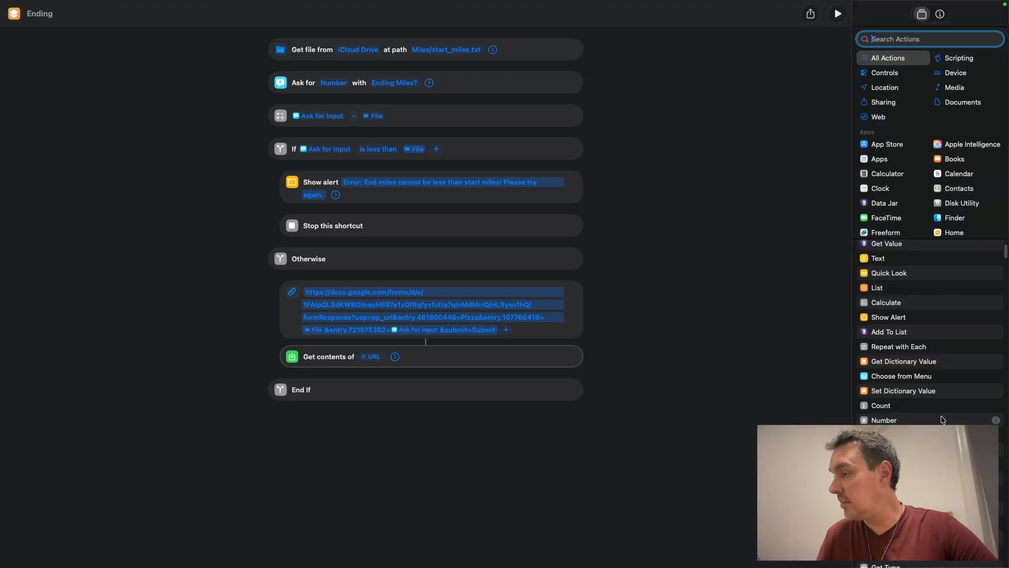
Step: Add a Show Notification action after it, clear its Contents of URL variable and expand its options
scroll(920, 368, down, 5)
scroll(899, 334, up, 6)
drag(888, 264, 405, 396)
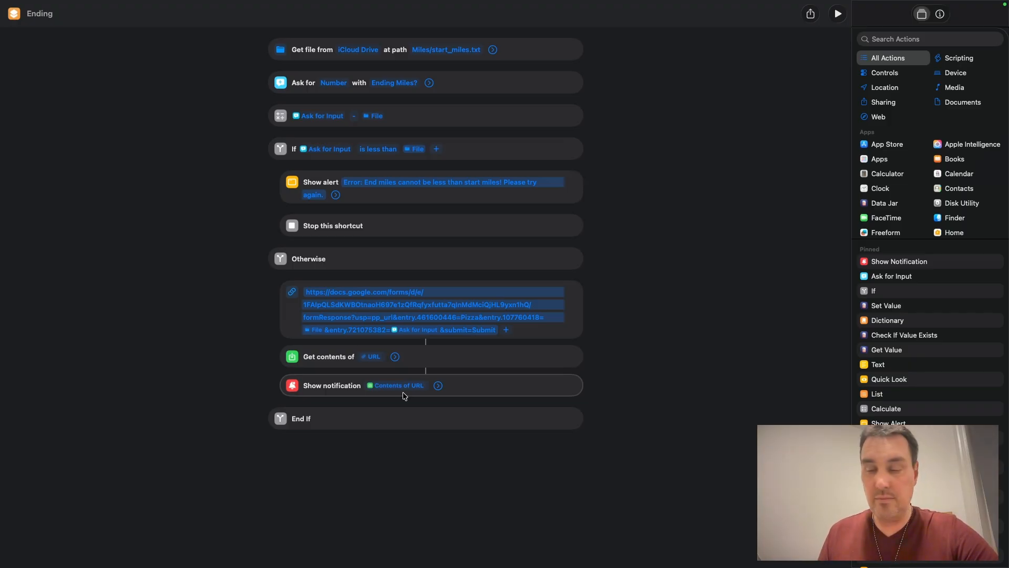
click(400, 390)
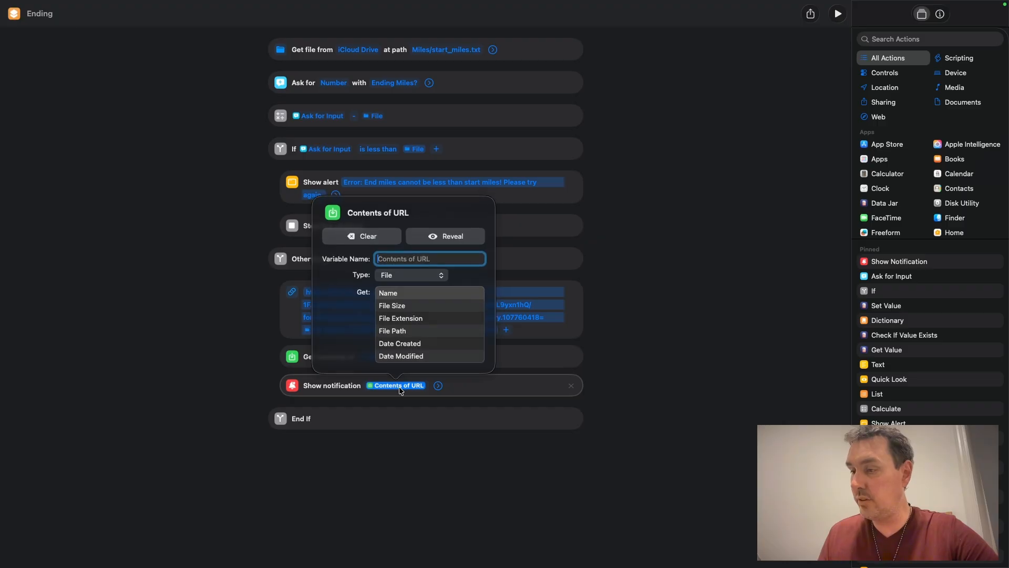
click(367, 237)
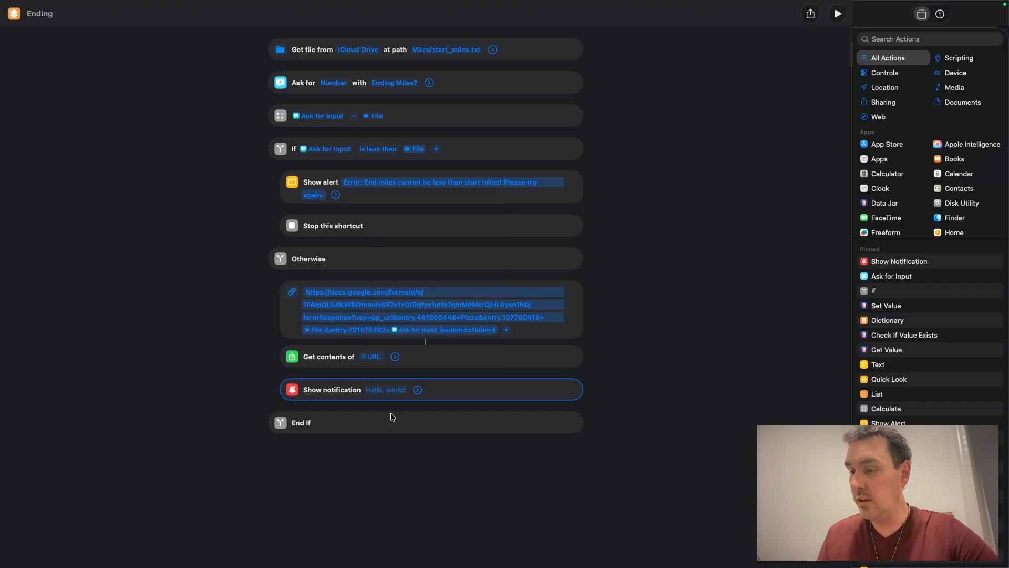
click(418, 390)
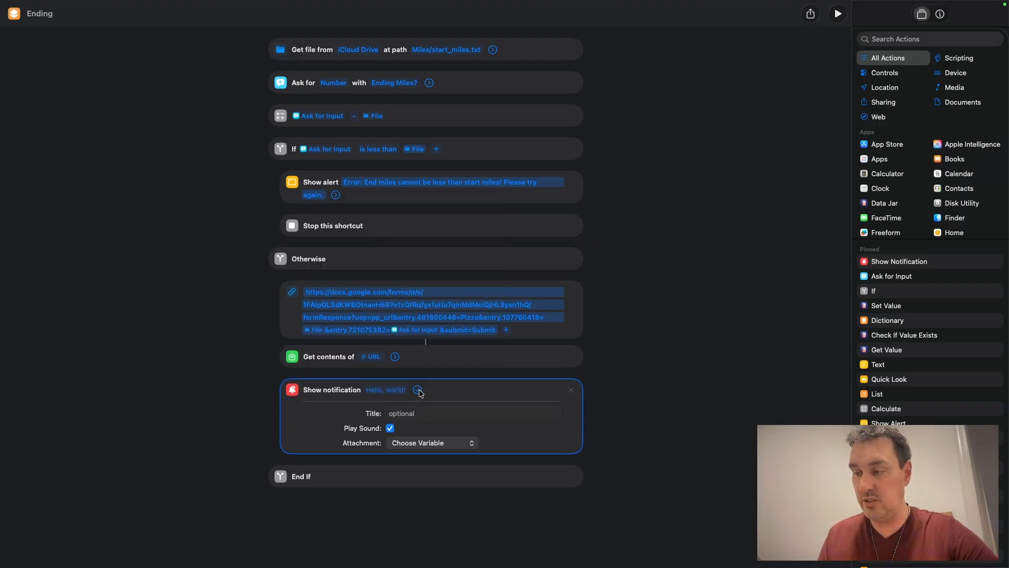
Step: Set the notification title to a check-mark emoji, "You drove", the Calculation Result variable, and "miles!"
click(413, 413)
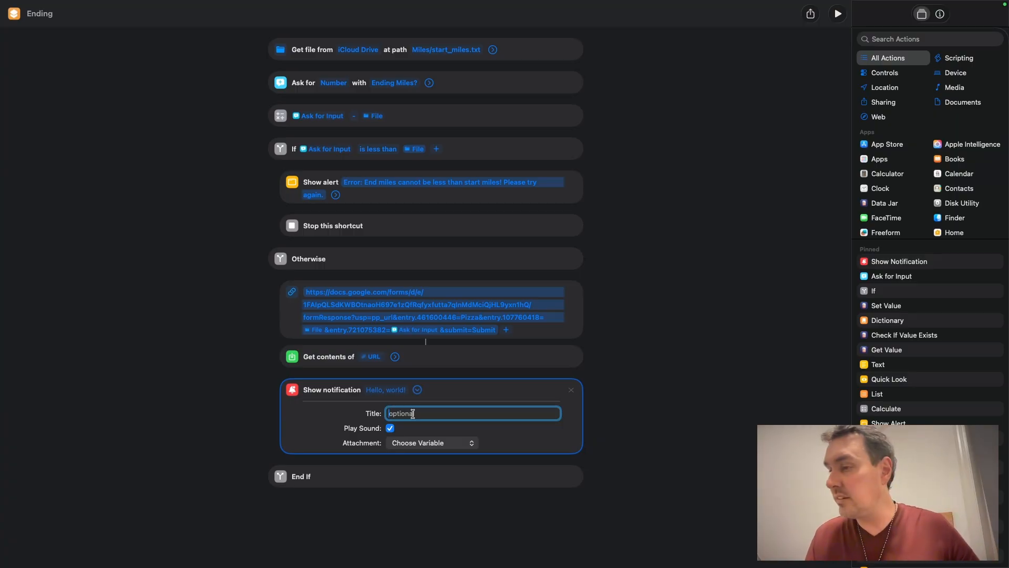
key(ctrl+super+space)
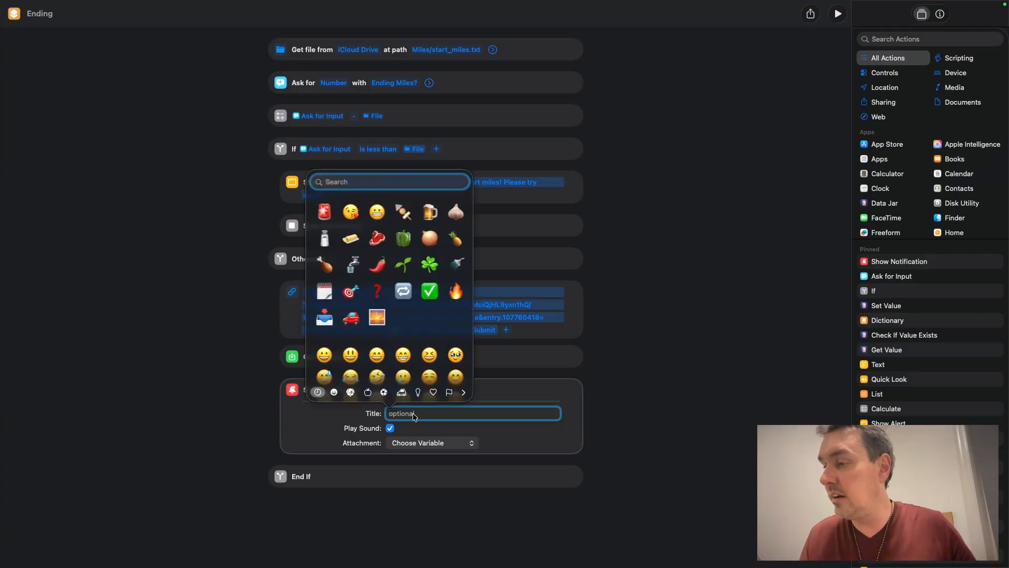
click(430, 292)
text(You)
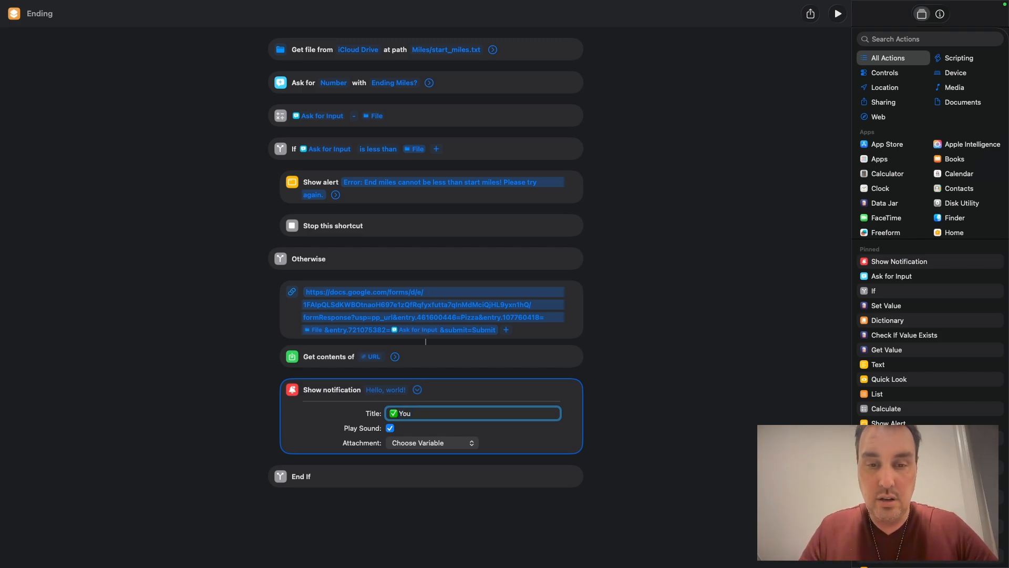
text( drove)
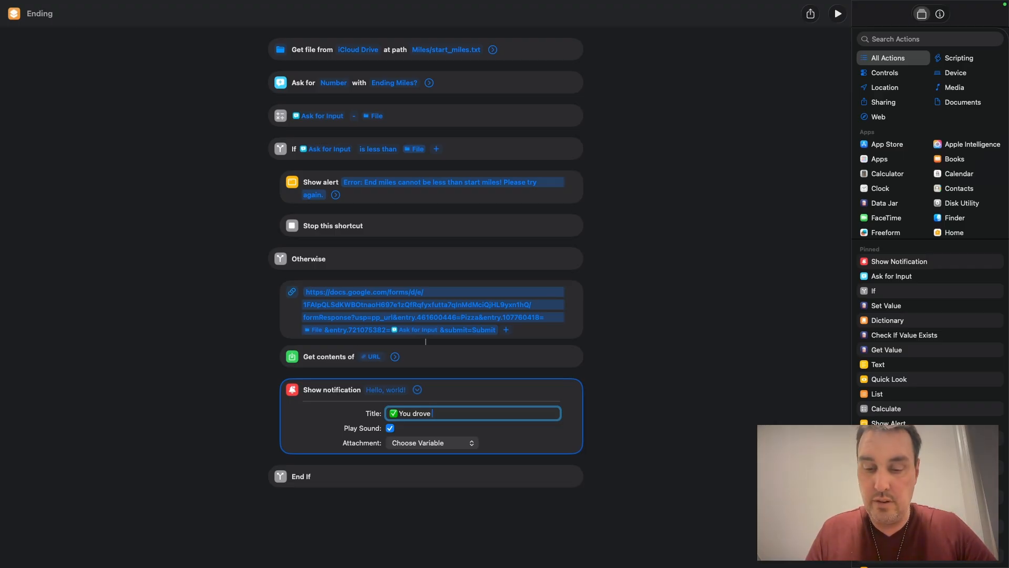
right_click(433, 415)
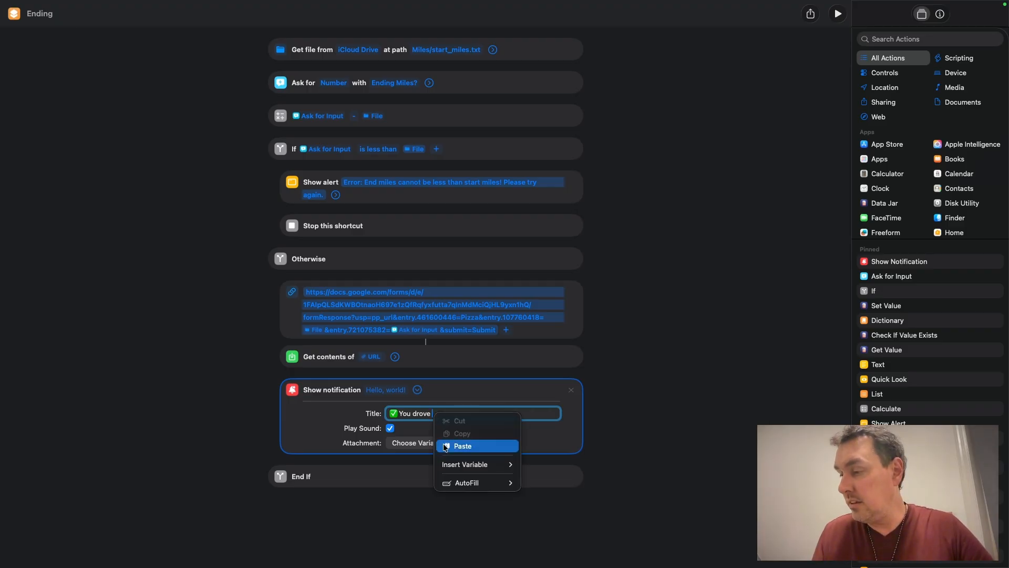
mouse_move(459, 466)
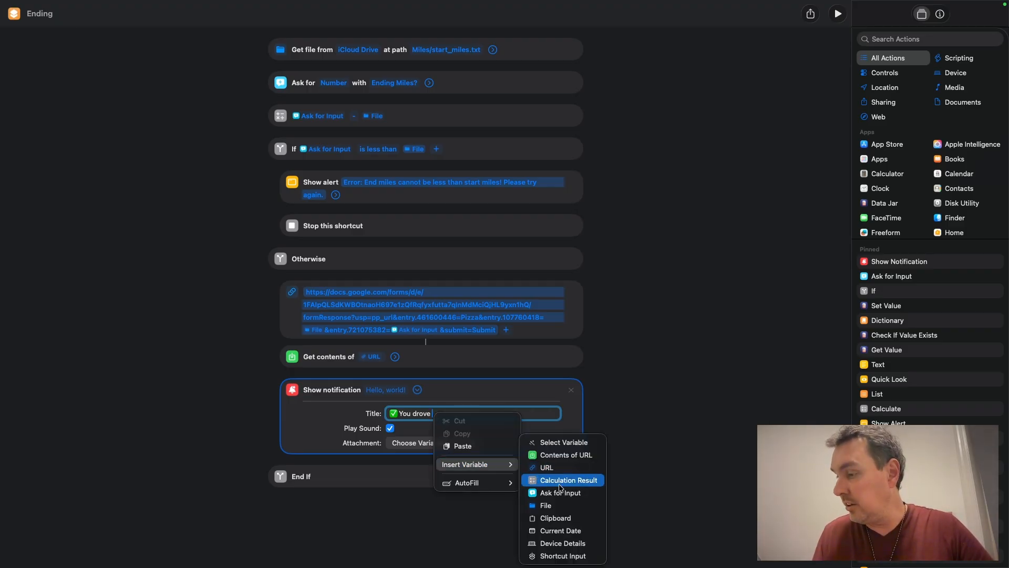
click(584, 482)
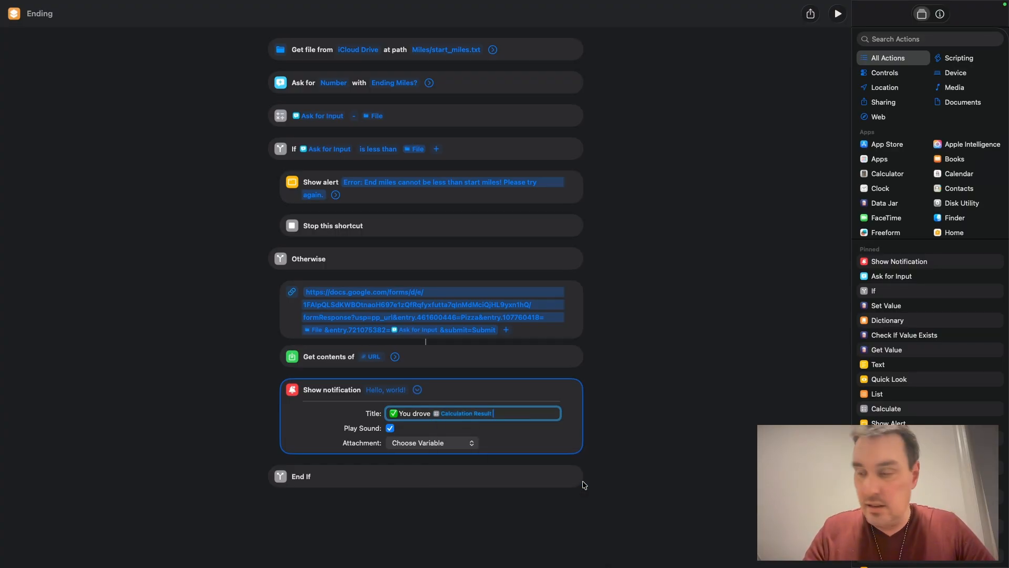
text(miles)
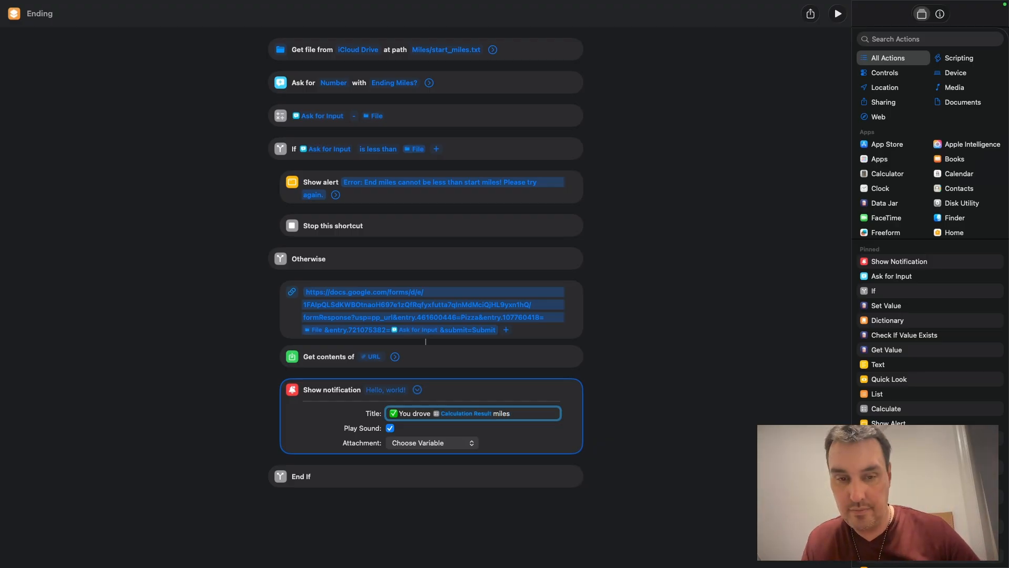
click(495, 413)
click(511, 413)
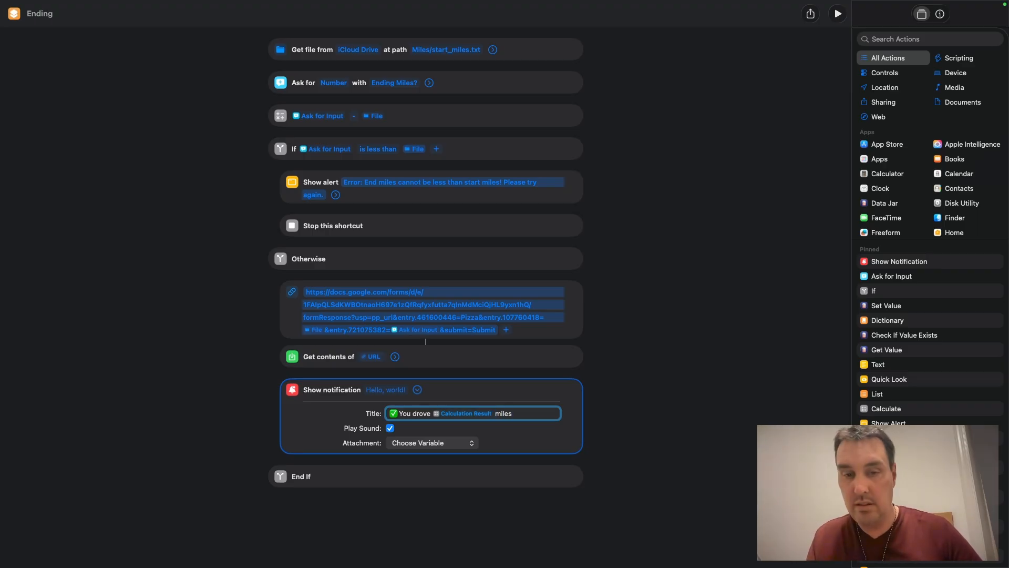
text(!)
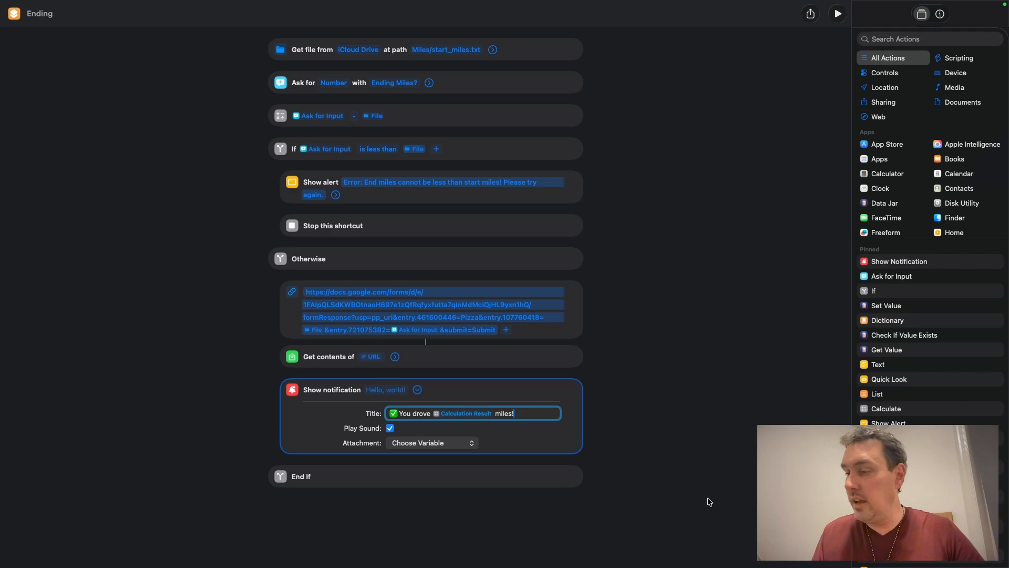
click(688, 433)
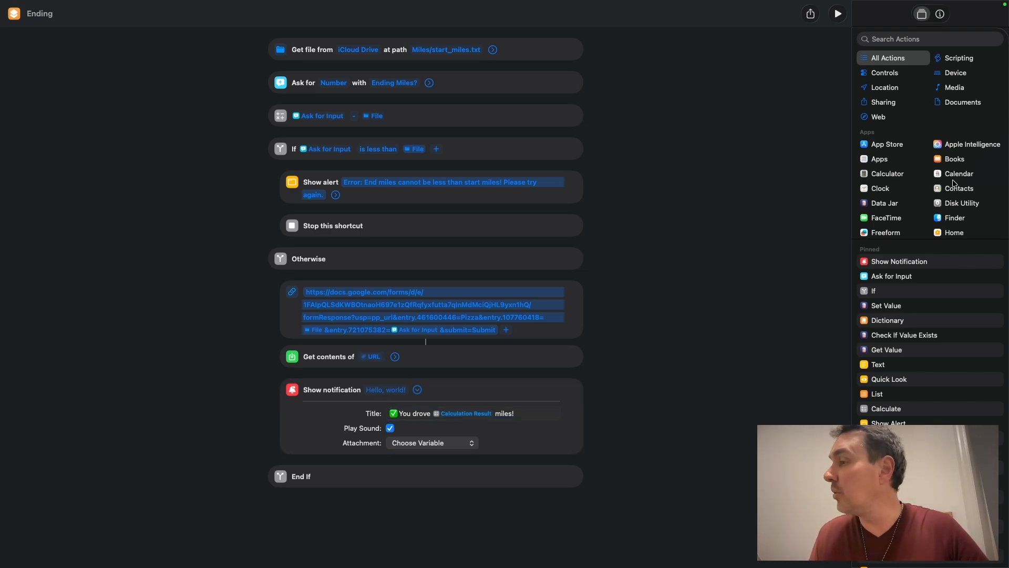
Step: Search actions for "delet" and add a Delete Files action below the notification
click(895, 40)
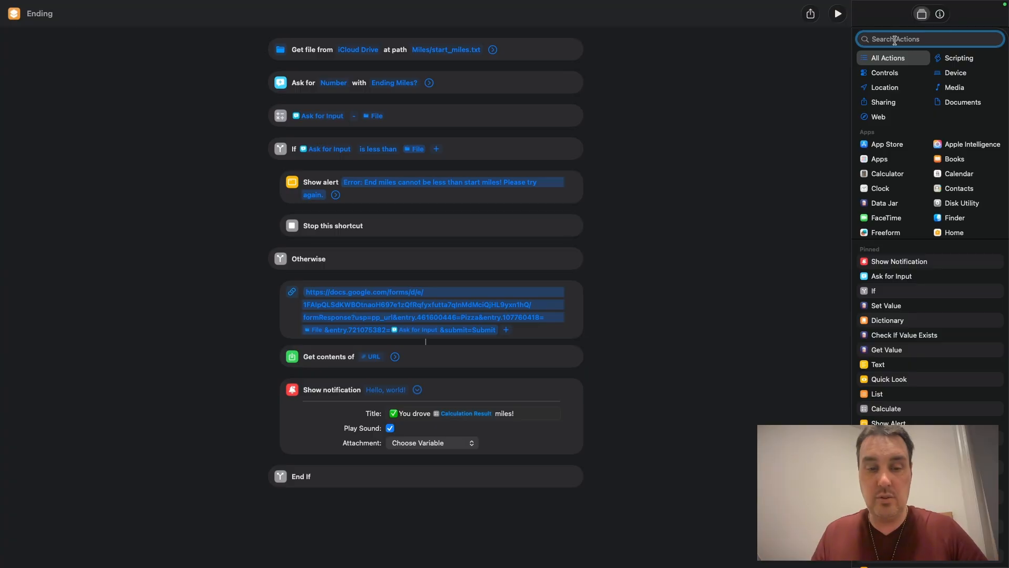
text(d)
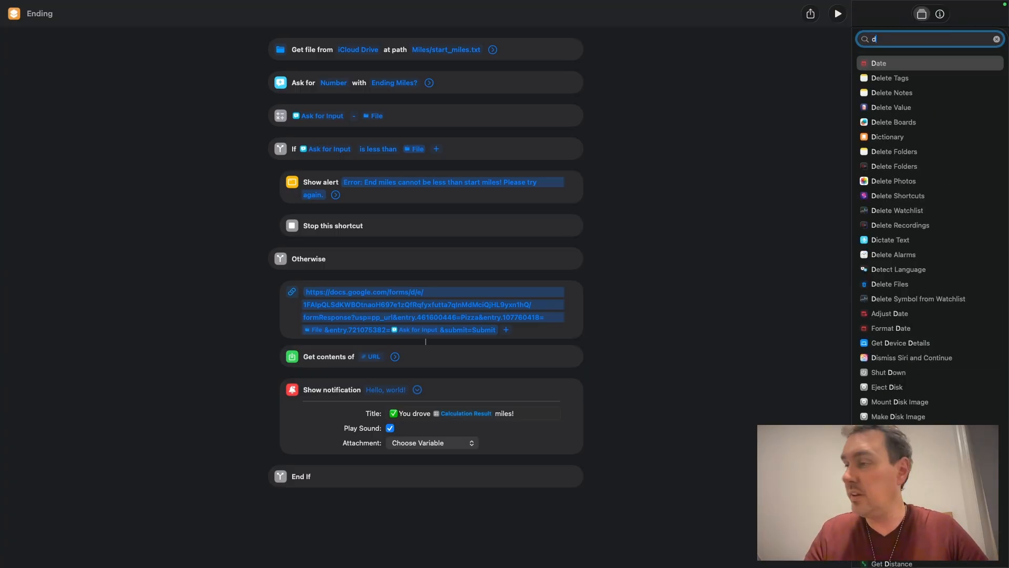
text(elet)
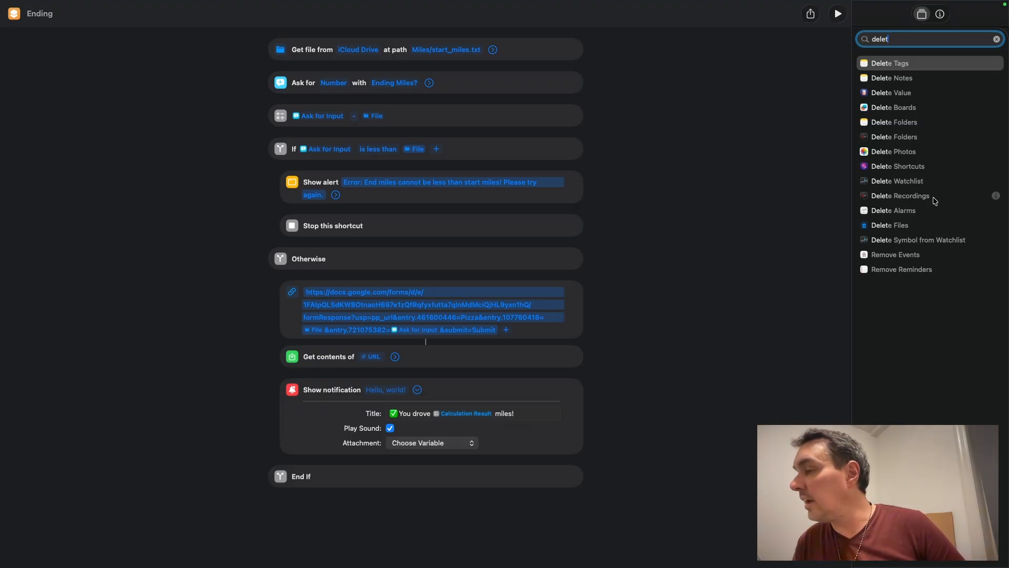
drag(893, 229, 441, 487)
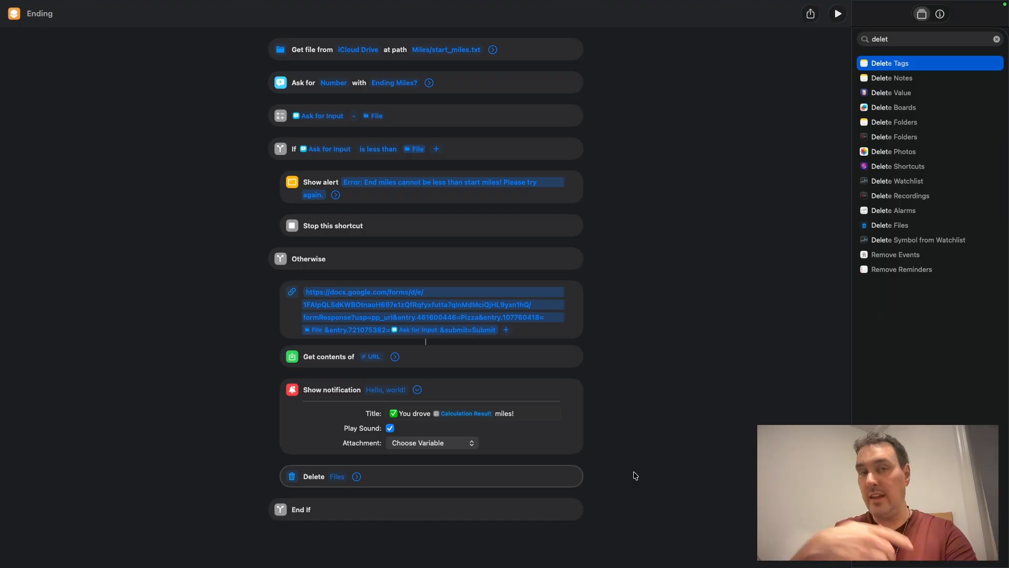
Step: Set the Delete action's input to the File variable from the Get File action
click(337, 477)
click(337, 477)
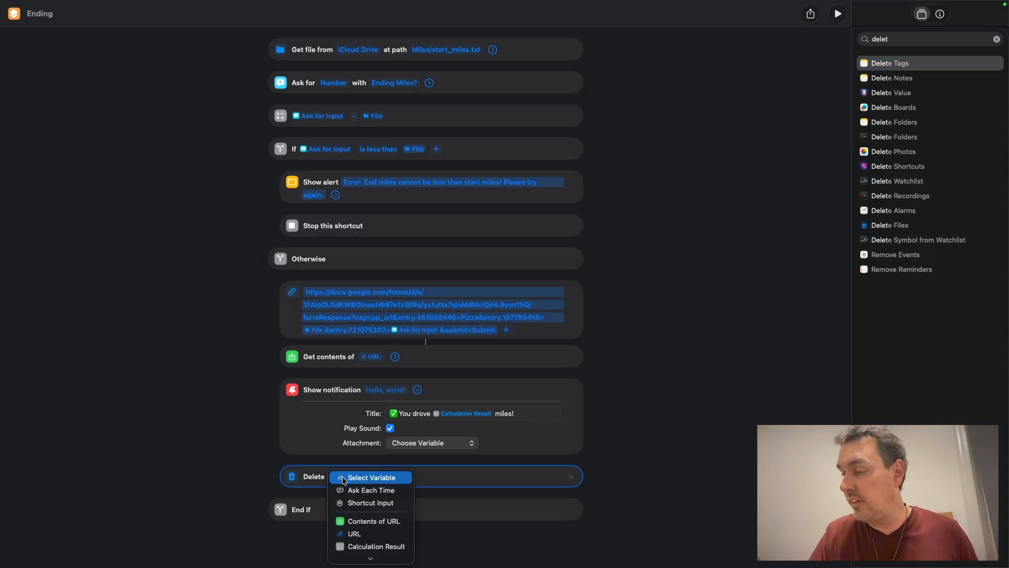
click(342, 476)
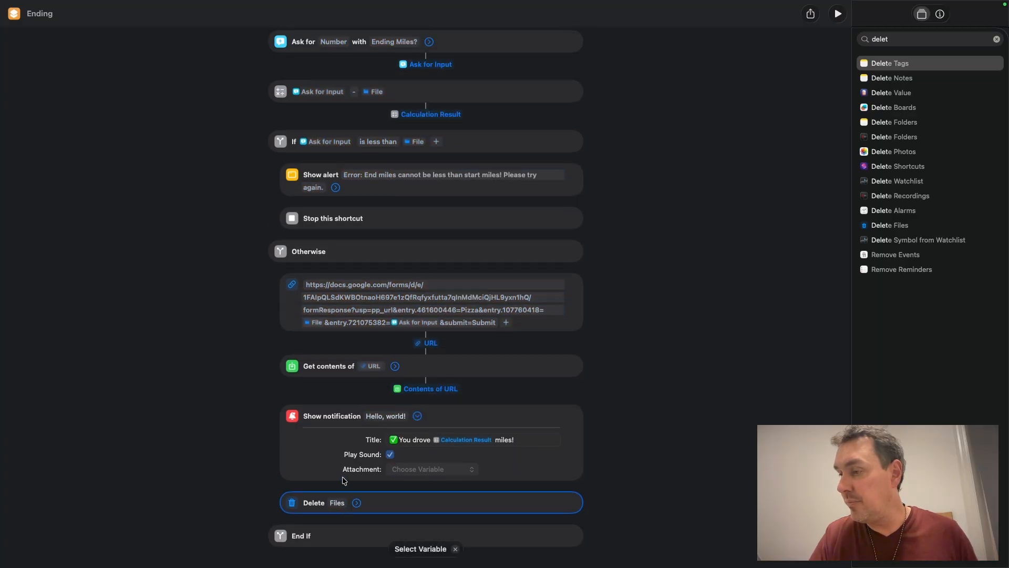
scroll(460, 179, up, 3)
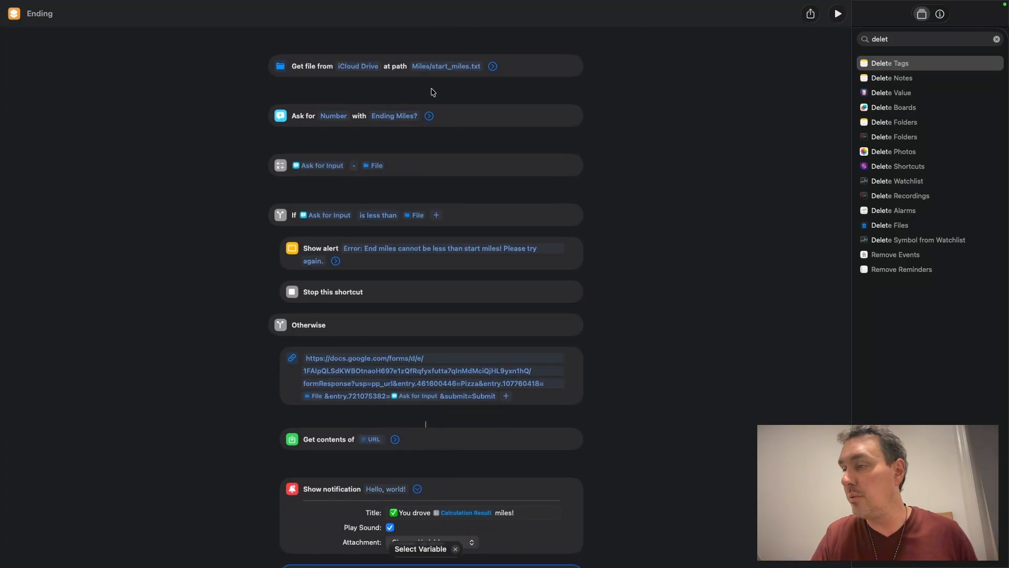
click(431, 90)
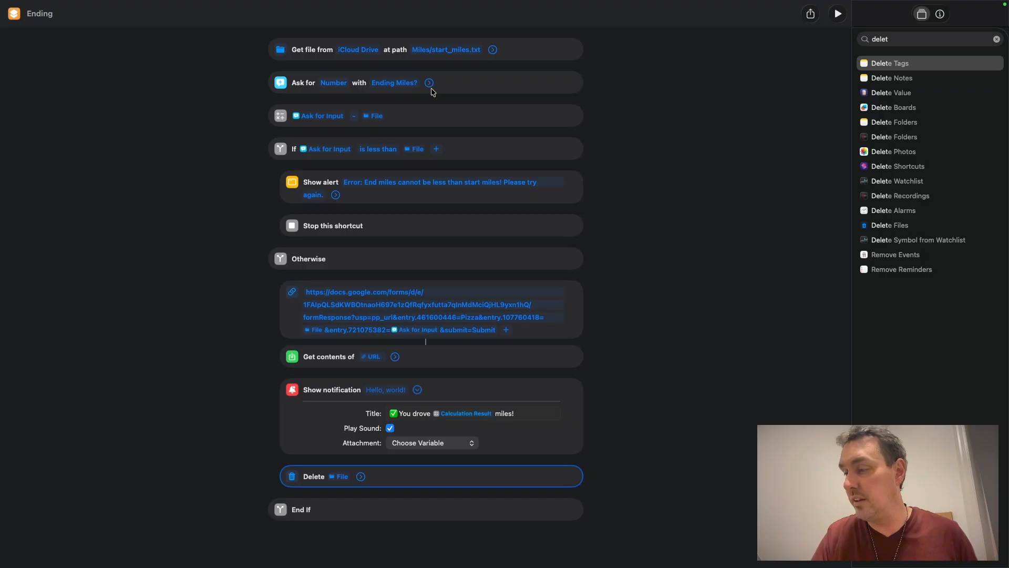
click(361, 477)
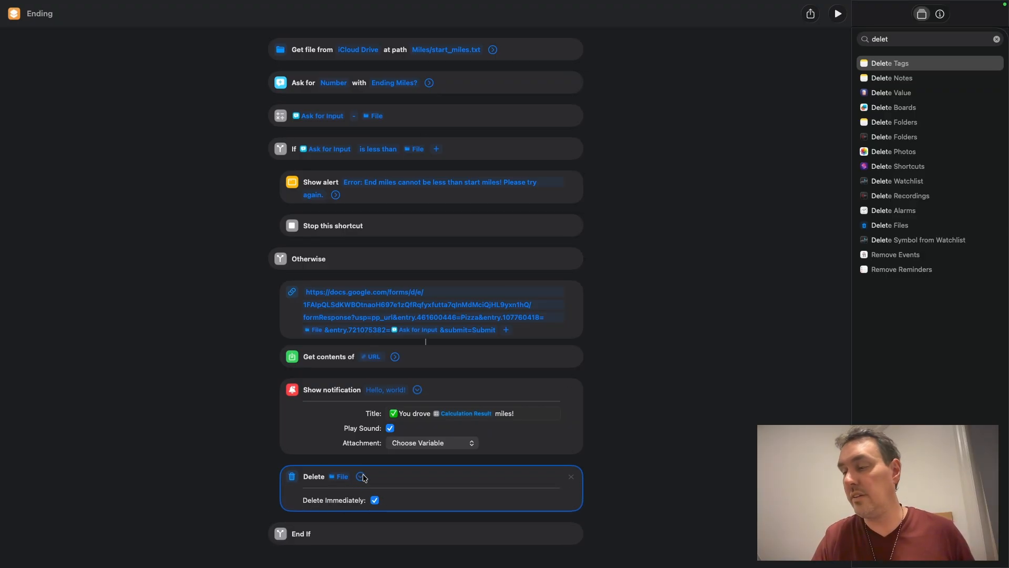
click(361, 476)
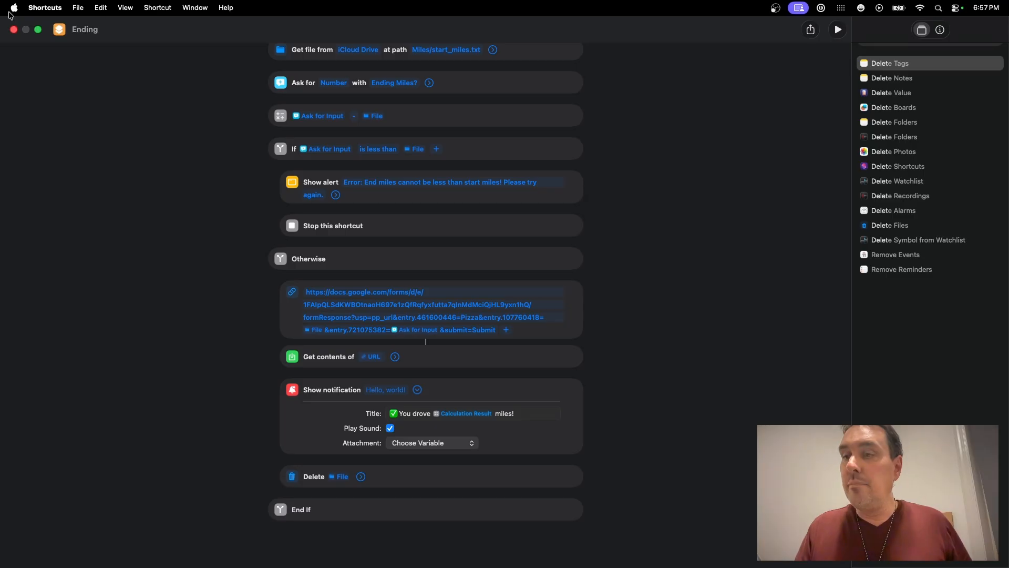
Step: Close the Ending shortcut editor and take the Shortcuts library window out of full screen
mouse_move(25, 6)
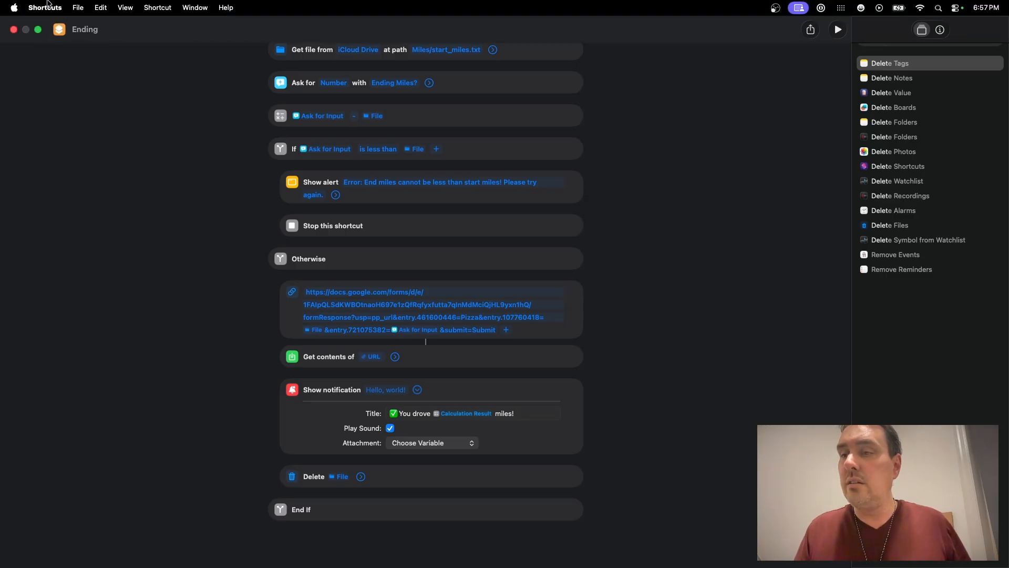
click(14, 29)
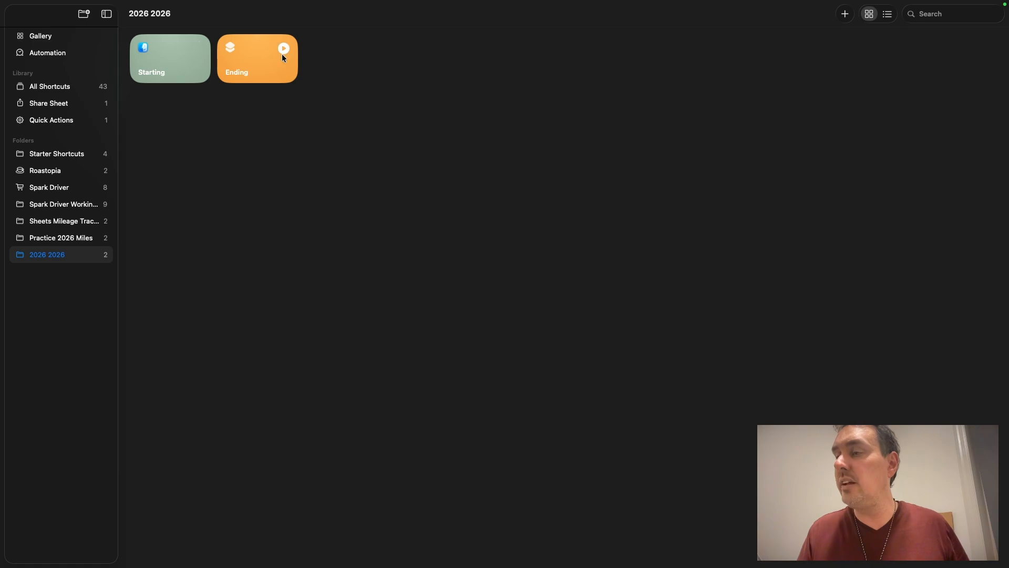
key(ctrl+Up)
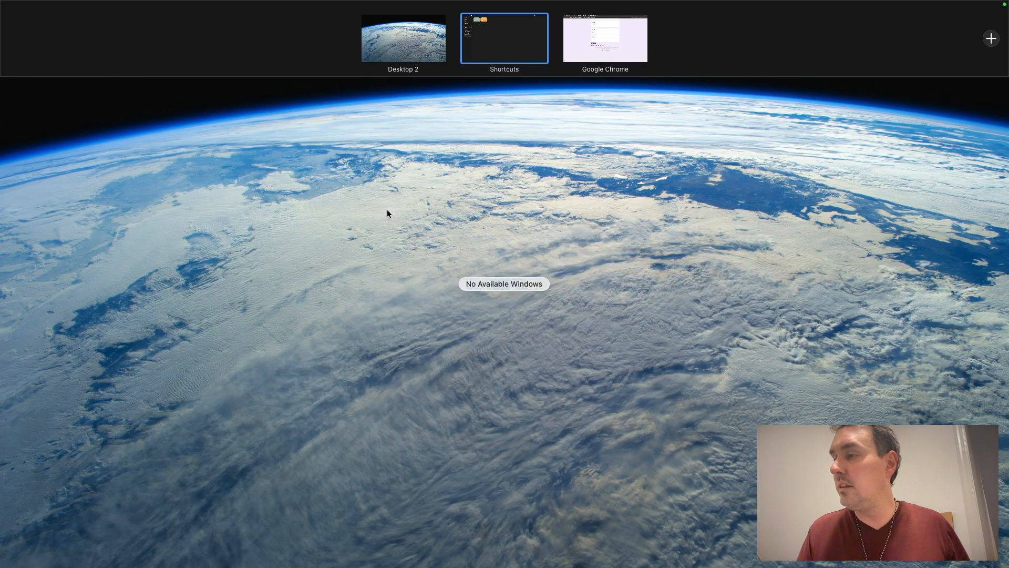
click(513, 38)
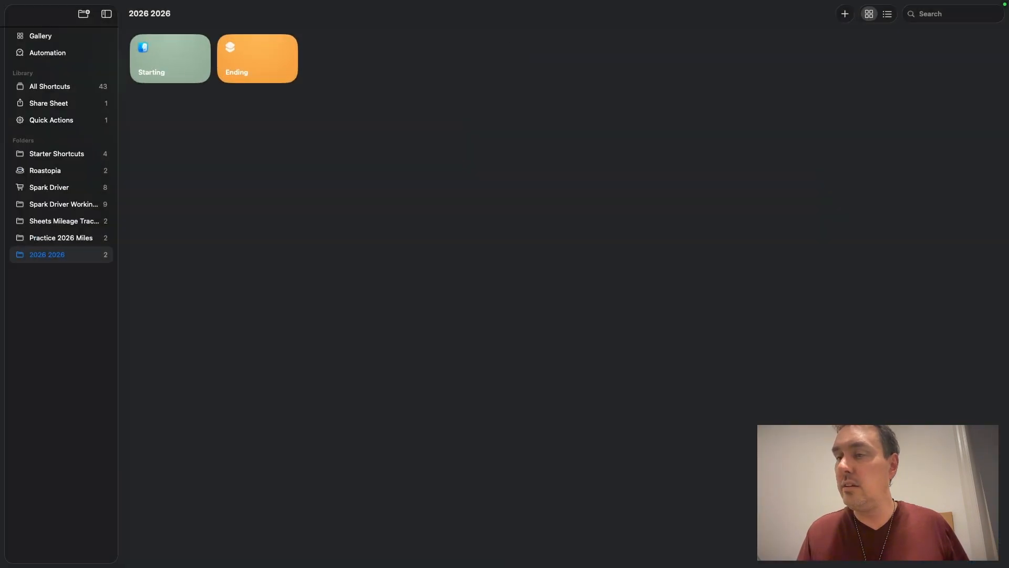
click(39, 30)
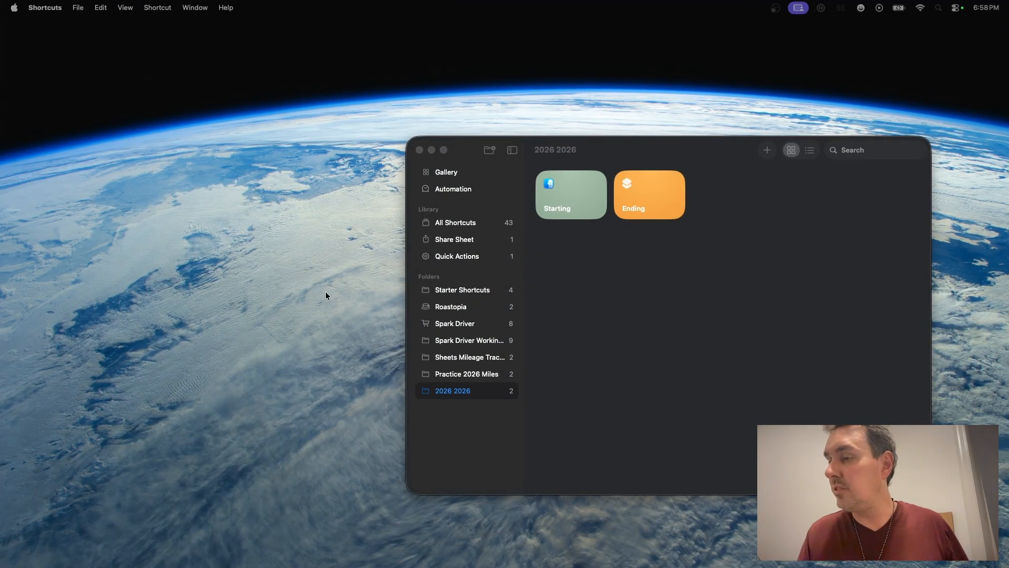
Step: Switch to Chrome, exit its full screen, and tile Chrome and Shortcuts side by side
key(ctrl+Up)
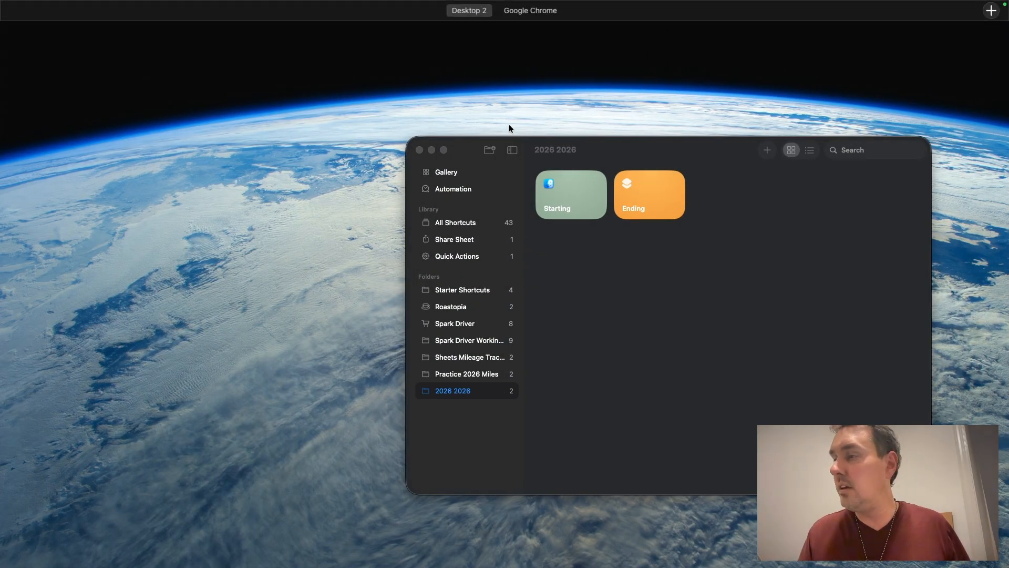
click(523, 11)
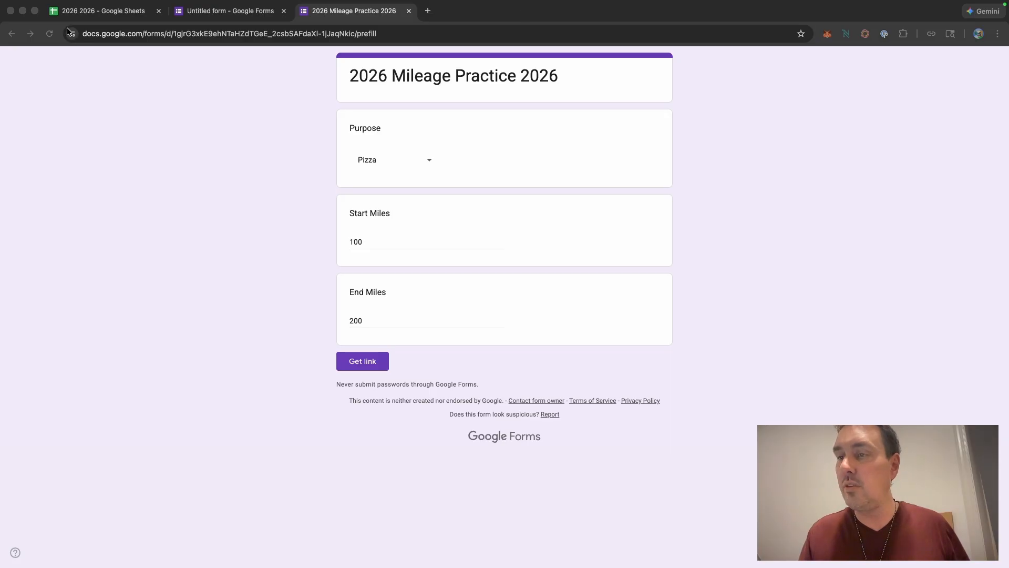
click(35, 10)
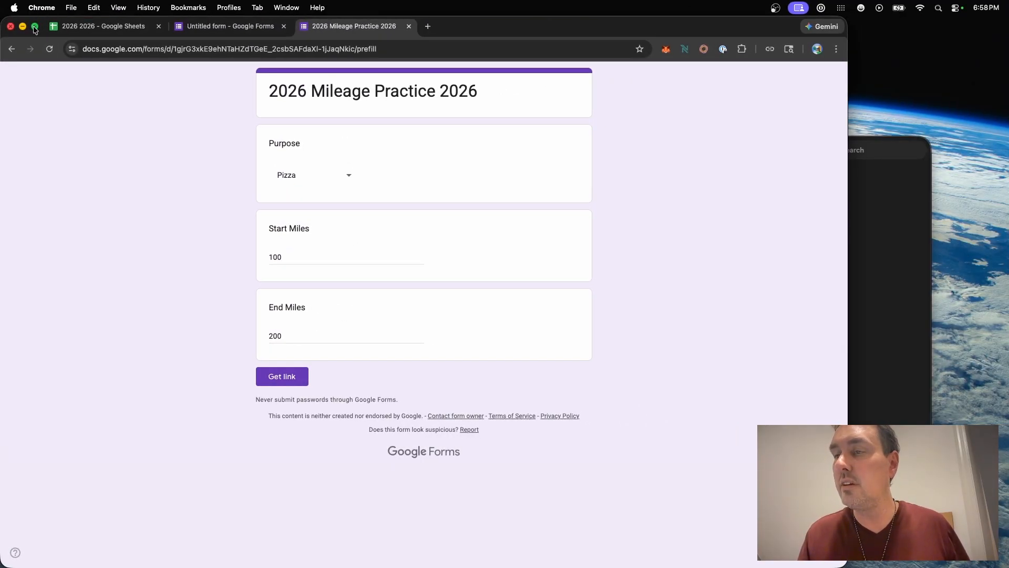
mouse_move(35, 29)
click(37, 61)
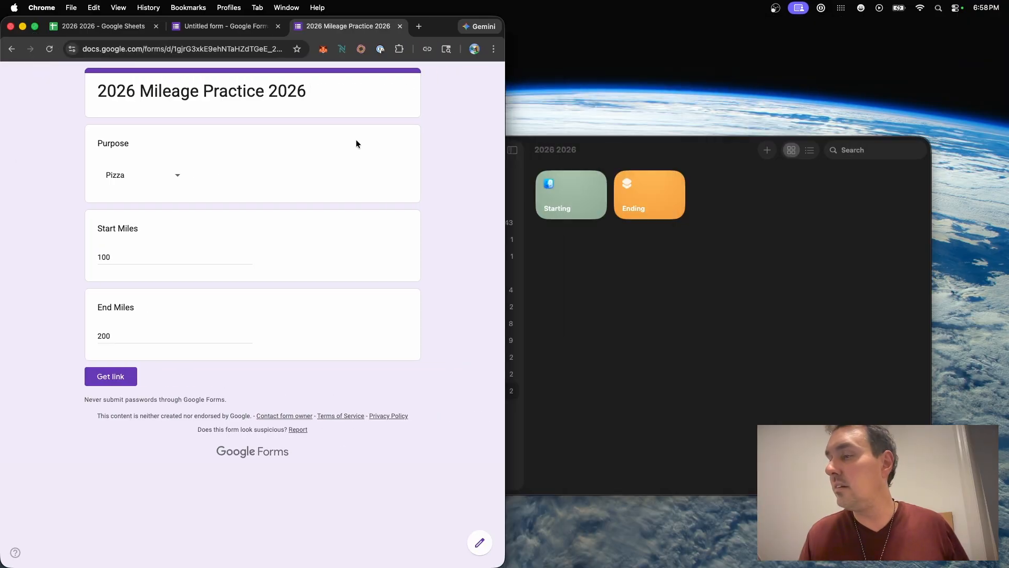
click(620, 258)
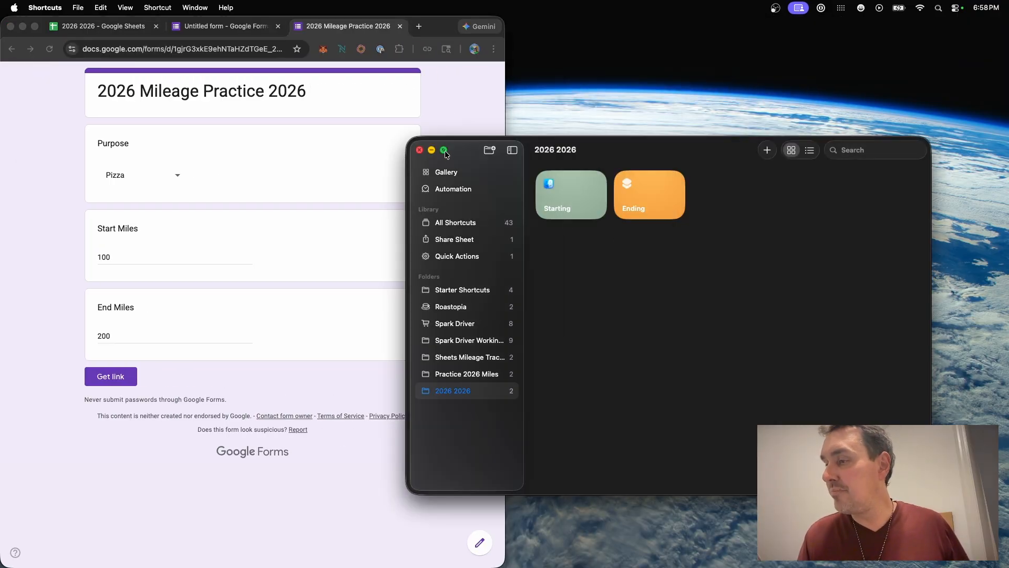
mouse_move(445, 154)
click(483, 188)
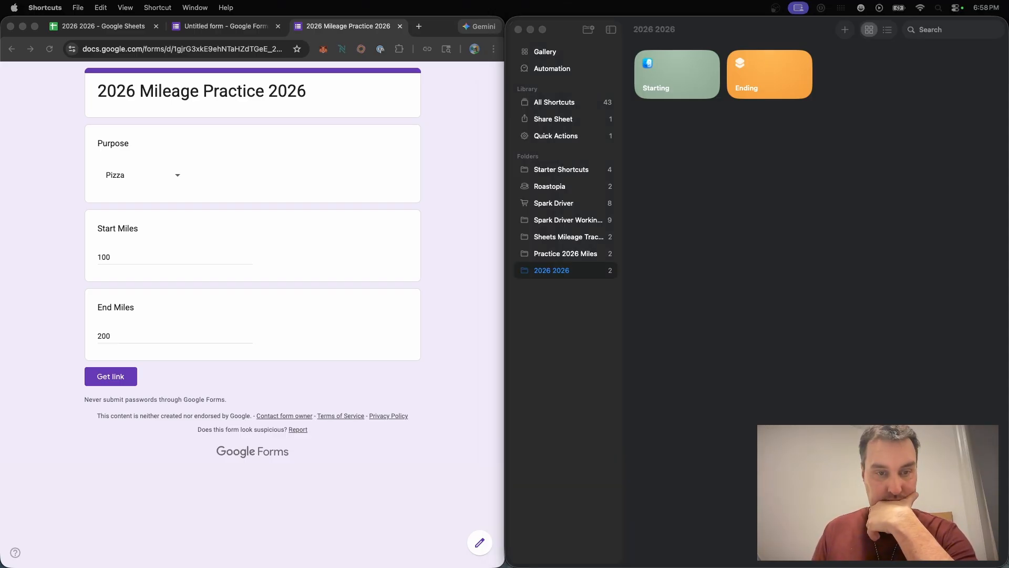
Step: Arrange Chrome, Shortcuts and the Finder Miles folder in a quadrant layout and open the Google Sheets tab
drag(0, 242, 686, 314)
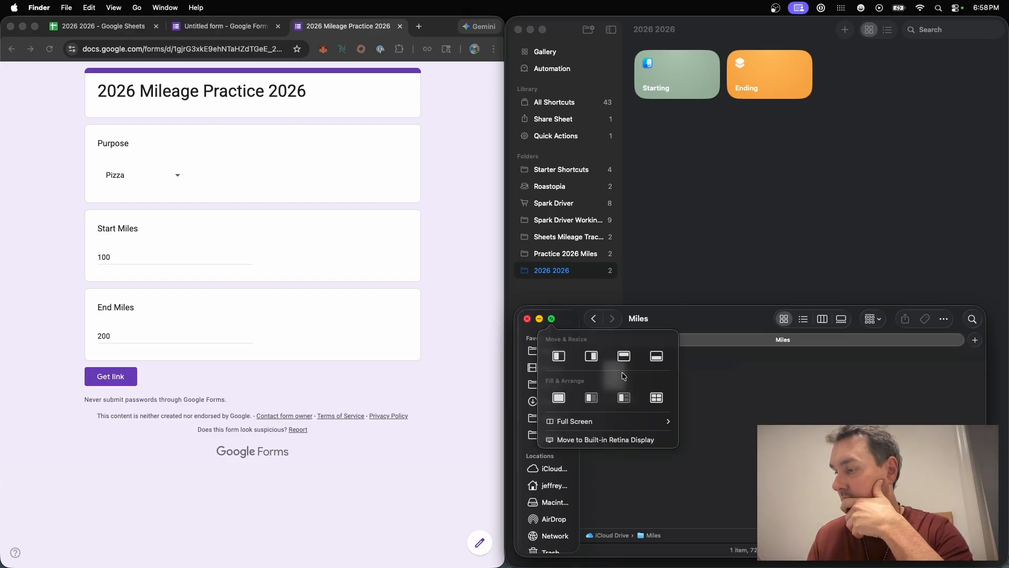
click(656, 400)
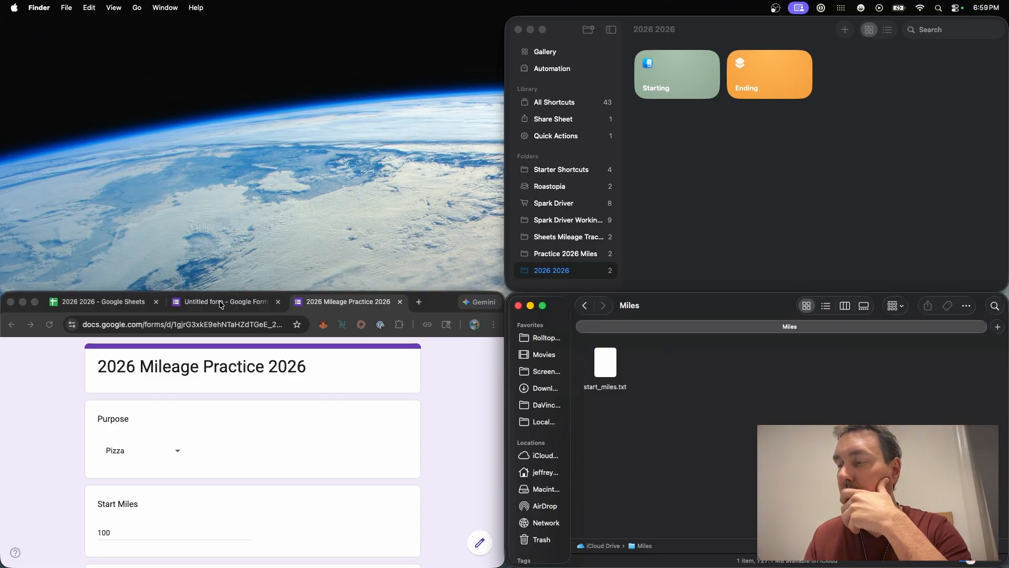
click(99, 304)
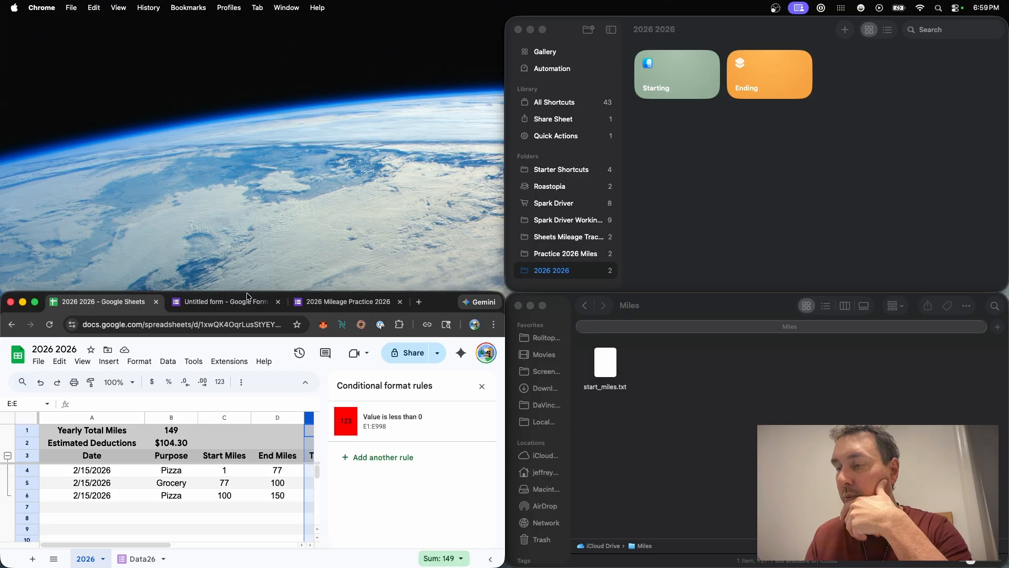
Step: Move the Chrome window to fill the left half of the screen and close the conditional format rules sidebar
drag(247, 289, 250, 11)
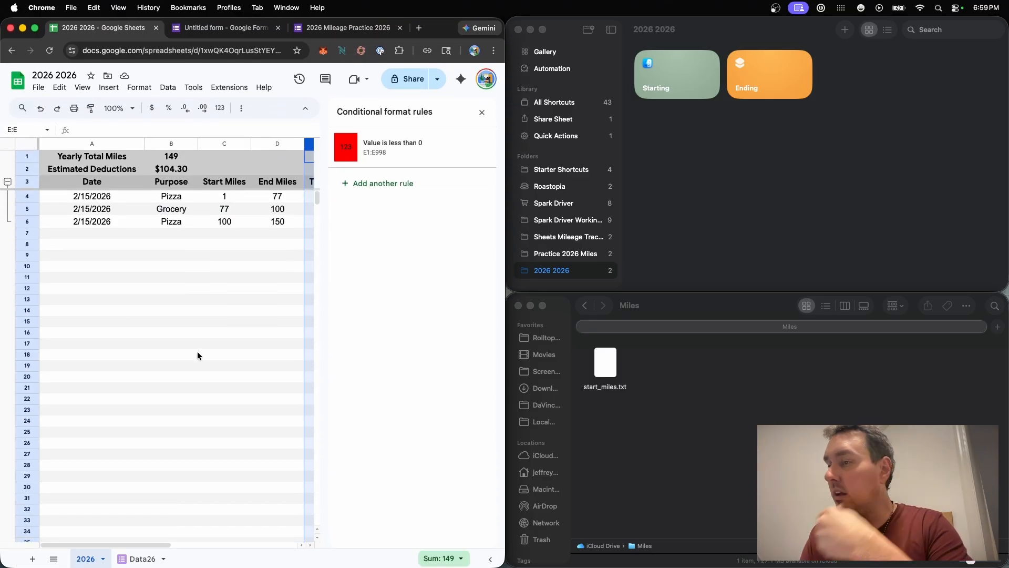
mouse_move(477, 156)
click(481, 112)
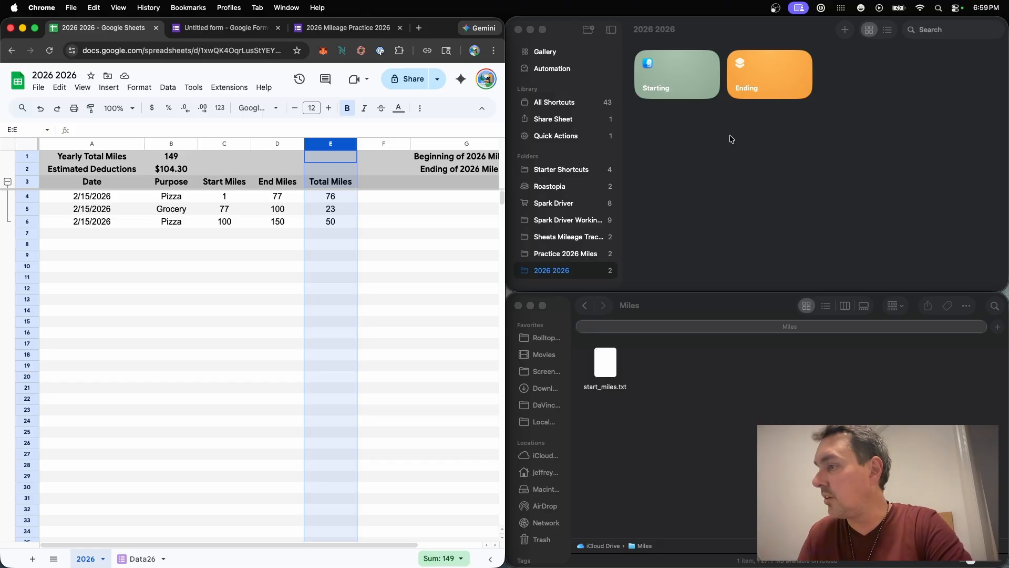
Step: Run the Starting shortcut and choose Keep Active Trip when it asks which one
click(705, 66)
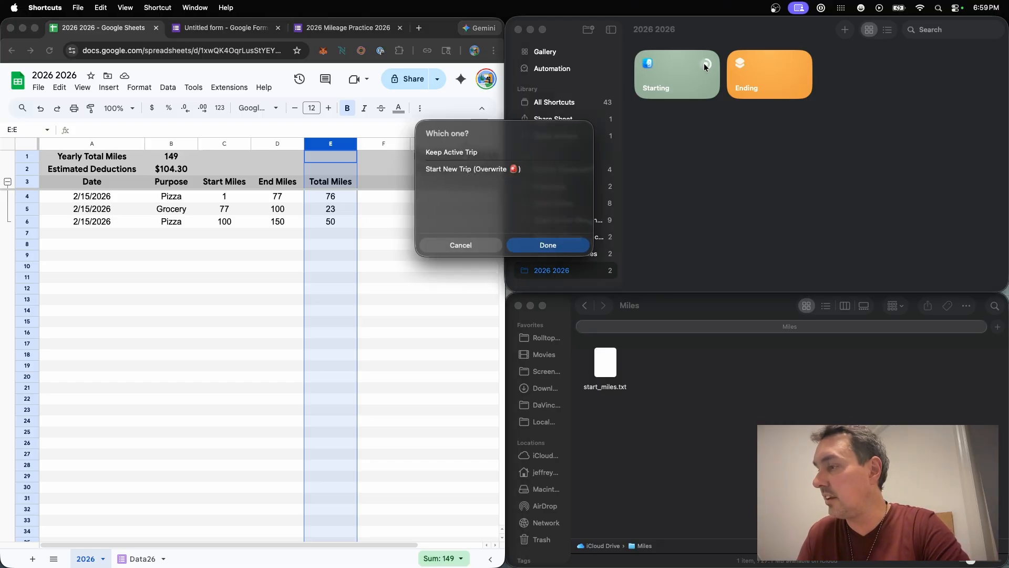
click(460, 156)
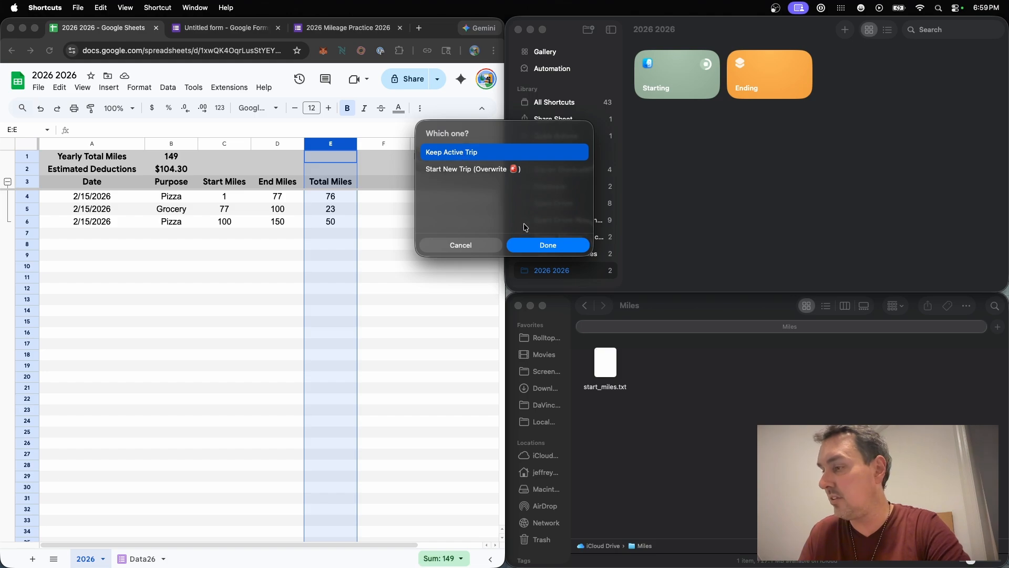
click(544, 246)
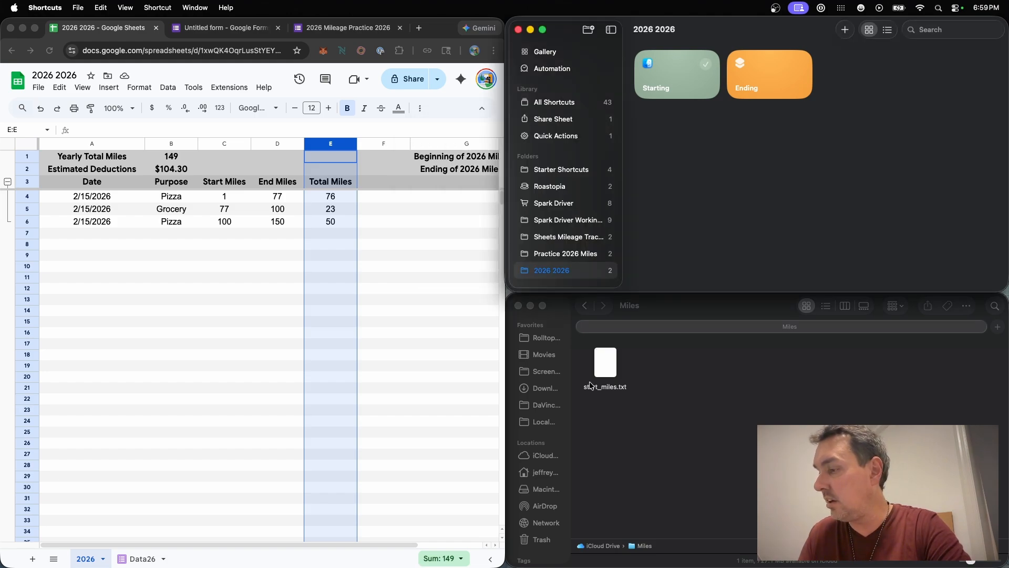
Step: Preview the contents of start_miles.txt in the Miles folder, then close the preview
click(611, 378)
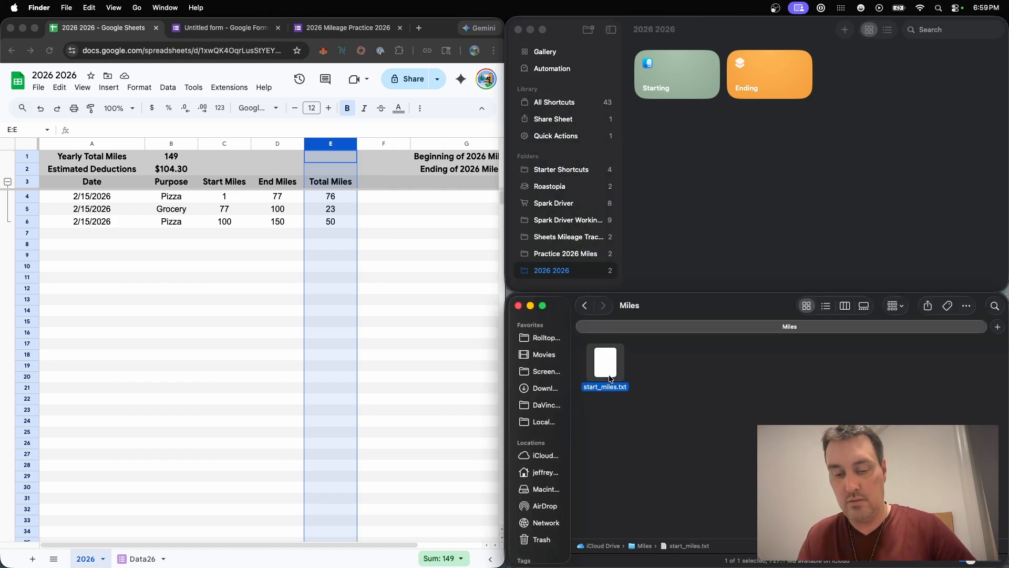
key(space)
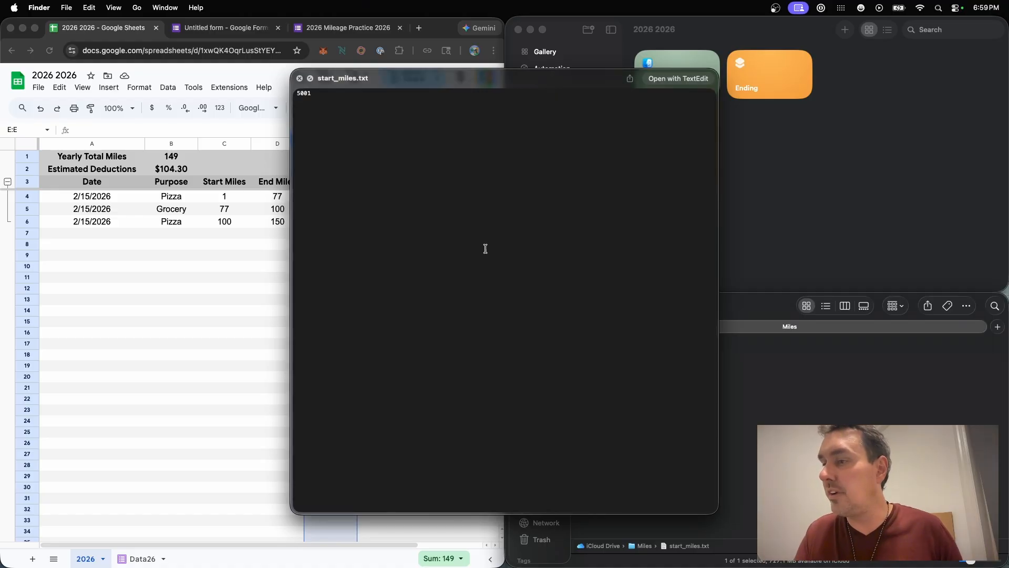
click(299, 79)
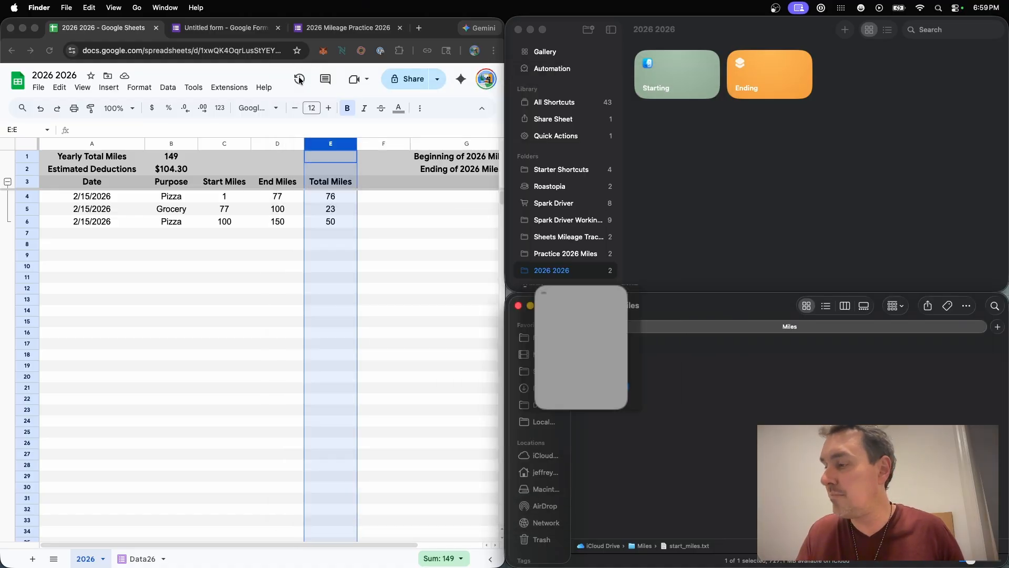
Step: Run the Ending shortcut from the Shortcuts library
click(687, 223)
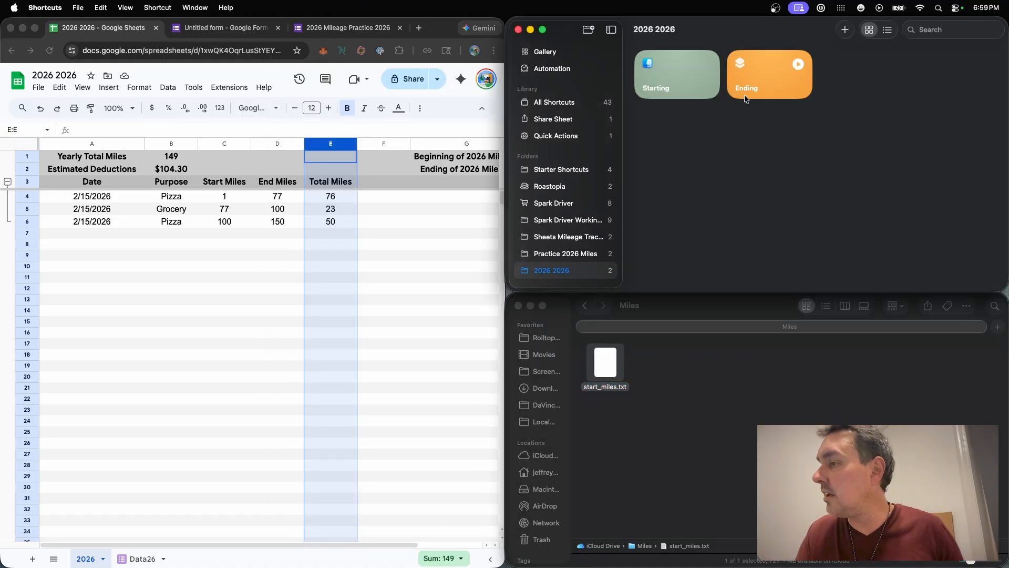
click(798, 64)
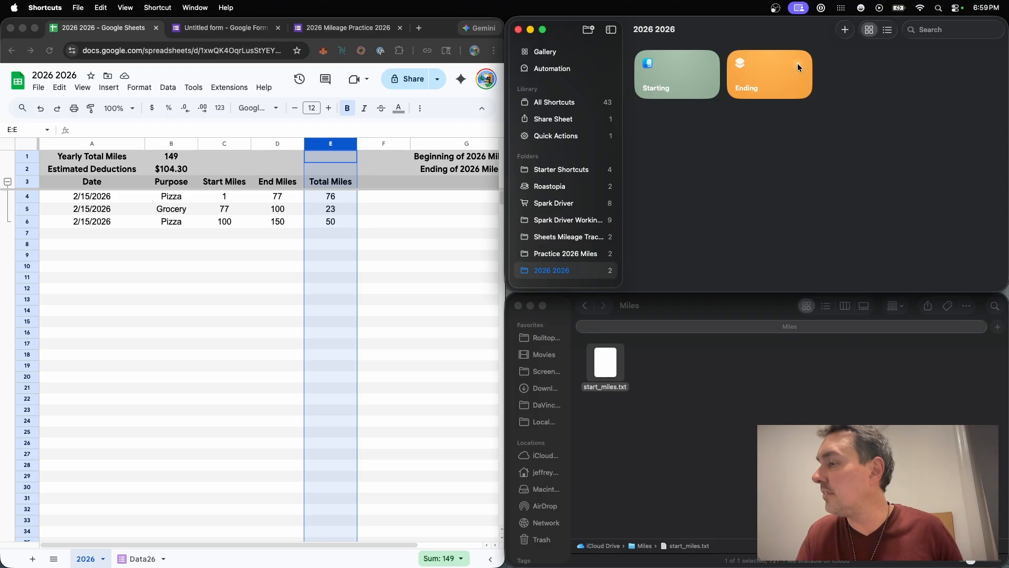
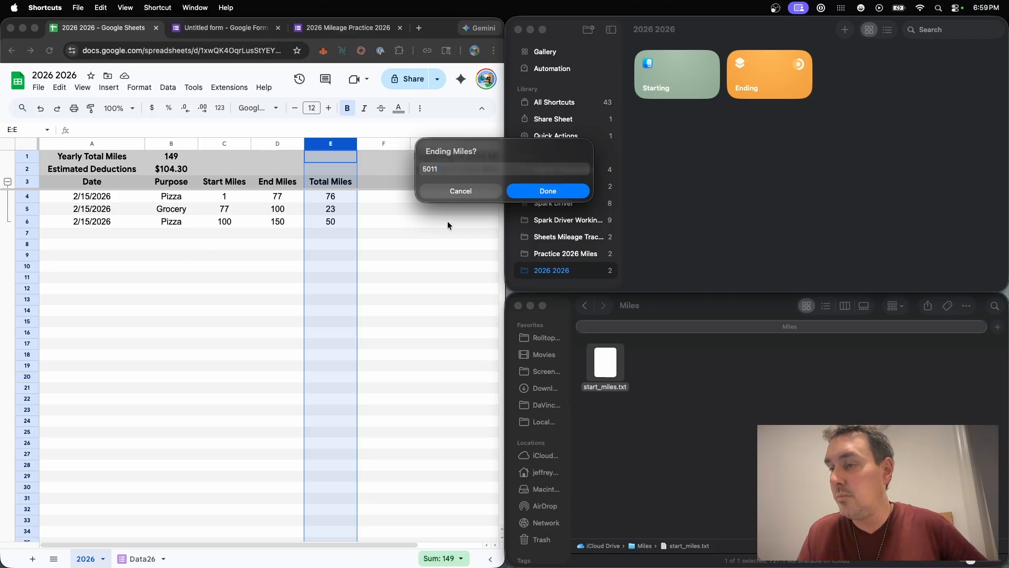
Step: Submit 5011 as the ending miles, always allowing the shortcut to send text to Chrome and to delete files
click(552, 195)
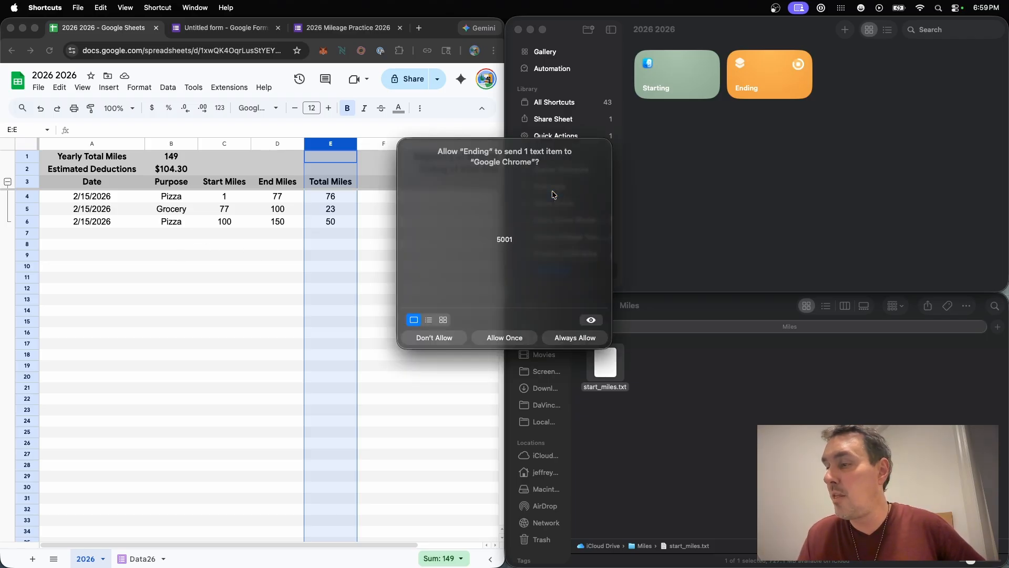
click(578, 339)
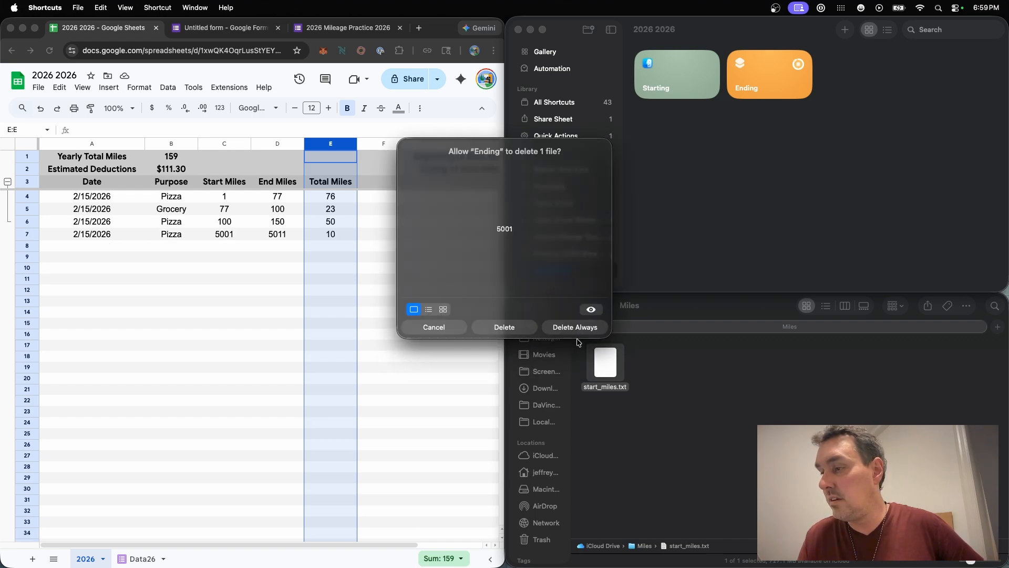
click(577, 328)
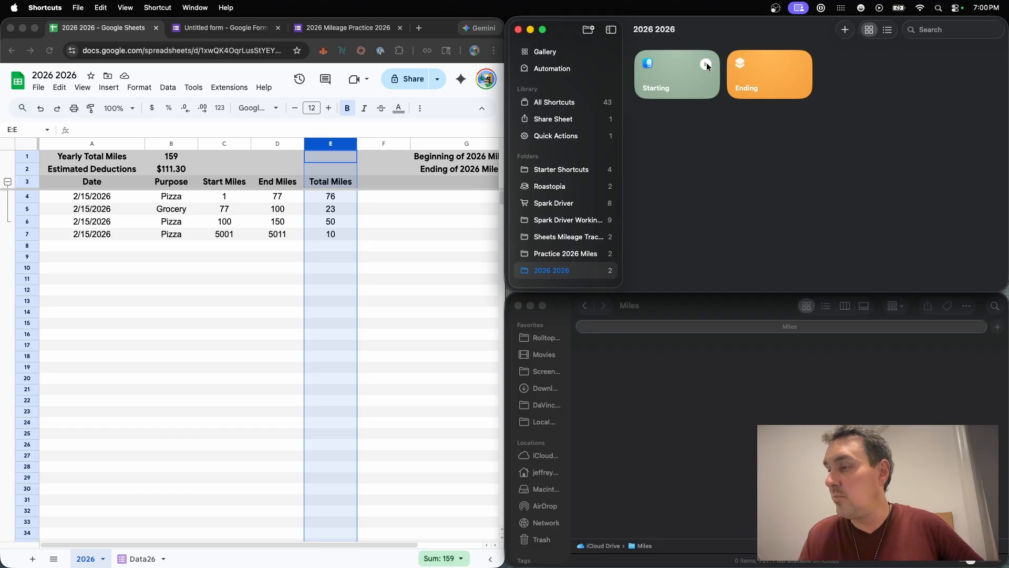
Step: Run the Starting shortcut and enter 6000 as the starting miles
click(706, 66)
text(6000)
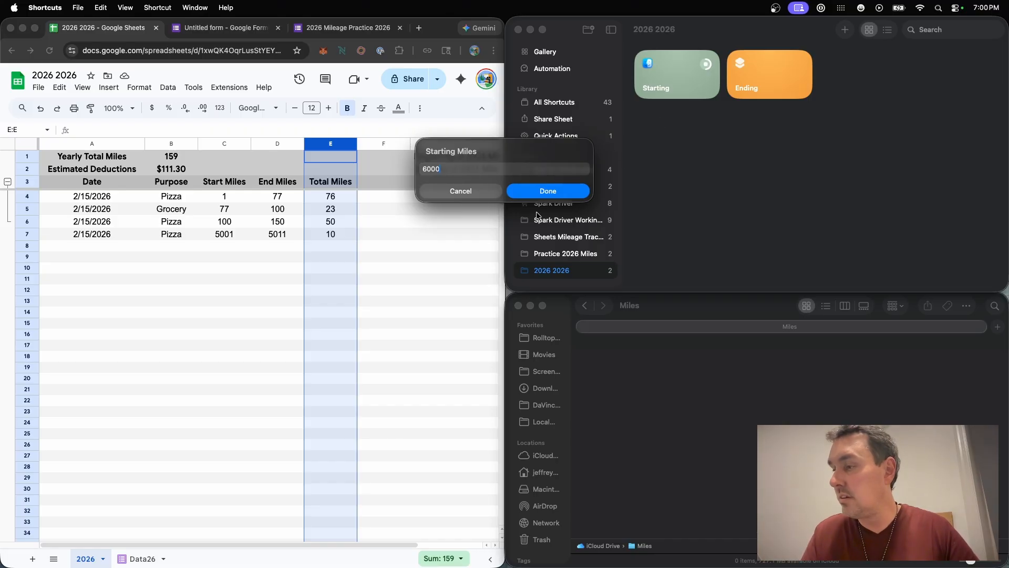
click(561, 191)
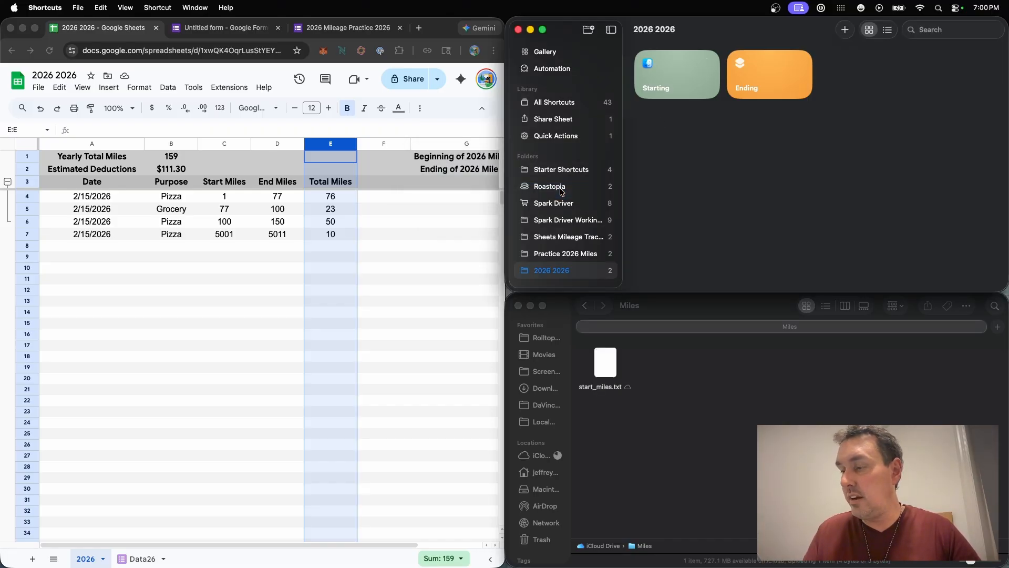
Step: Run the Ending shortcut and submit 6001 as the ending miles
click(797, 65)
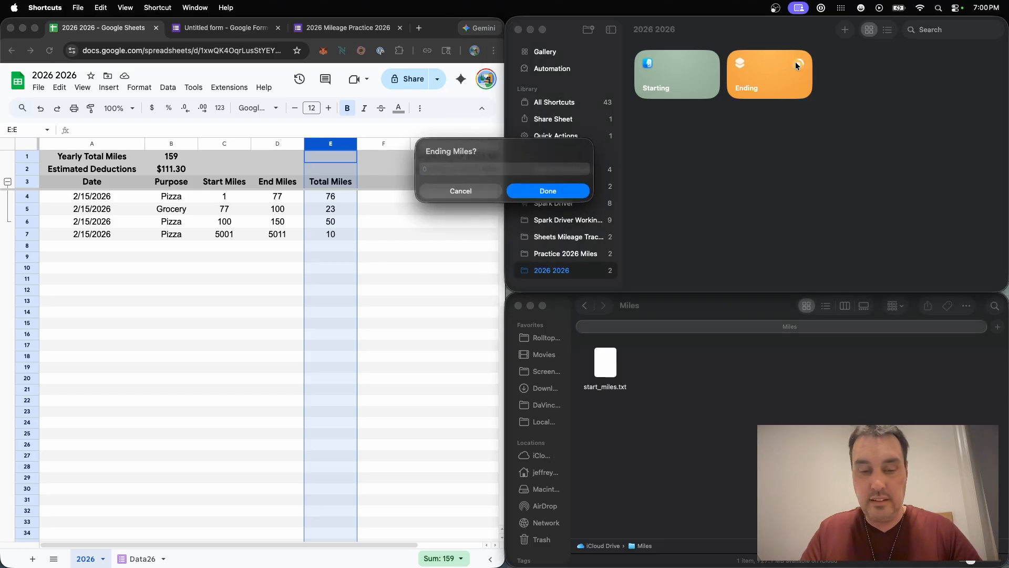
text(6001)
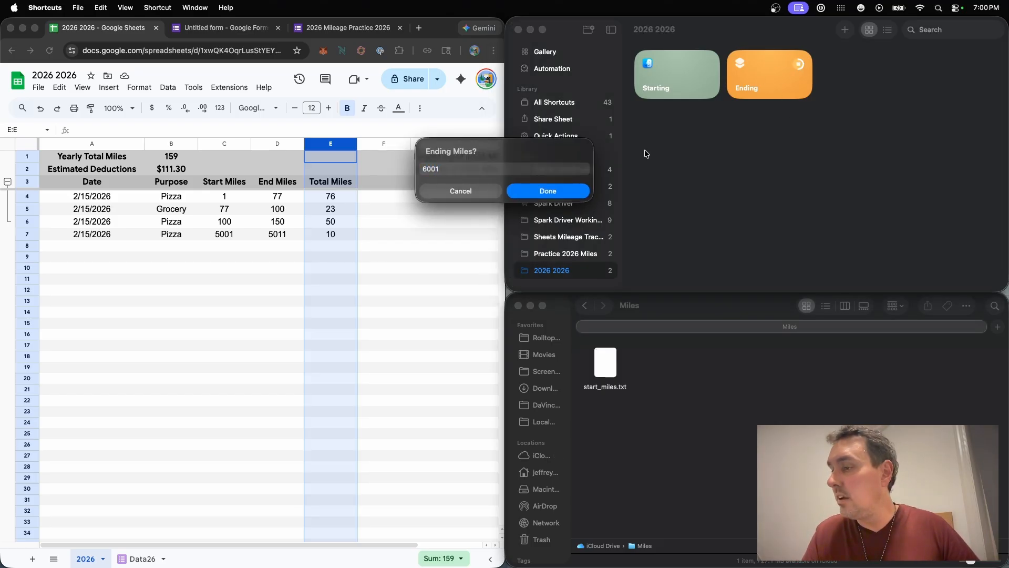
click(543, 194)
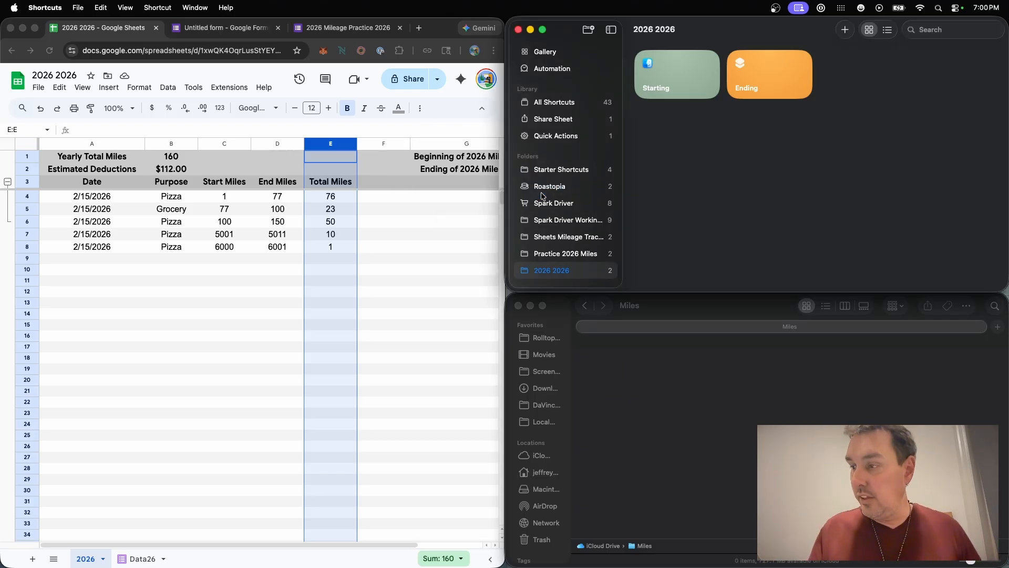
Step: Expand Chrome to full screen, check the Data26 form responses sheet, and return to the 2026 sheet
click(35, 29)
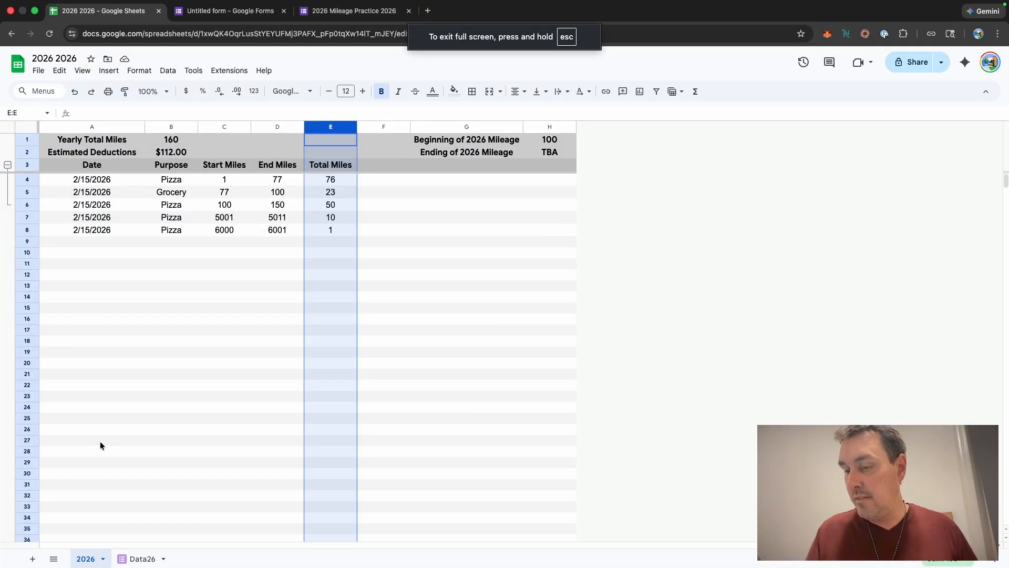
click(137, 559)
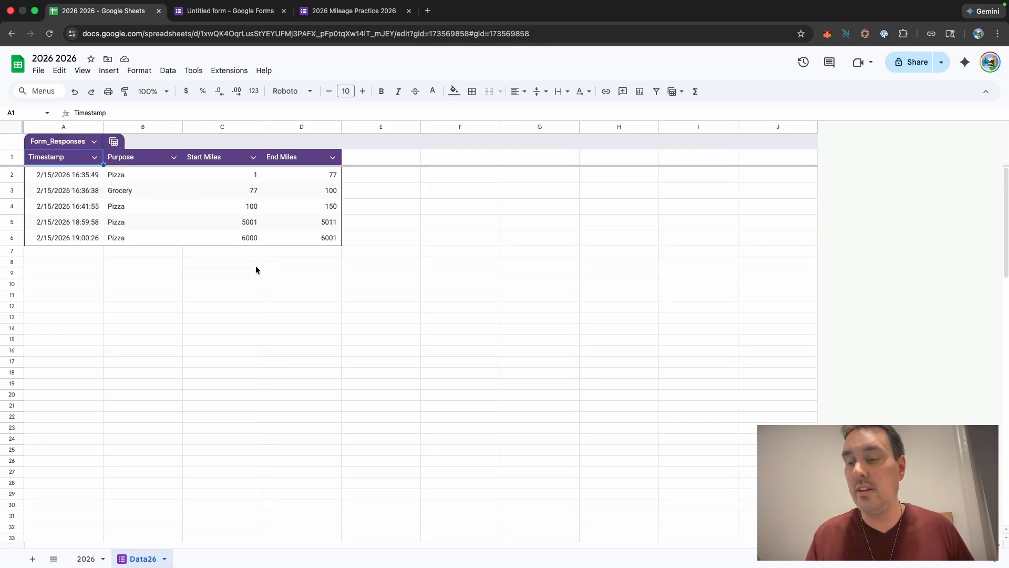
click(84, 558)
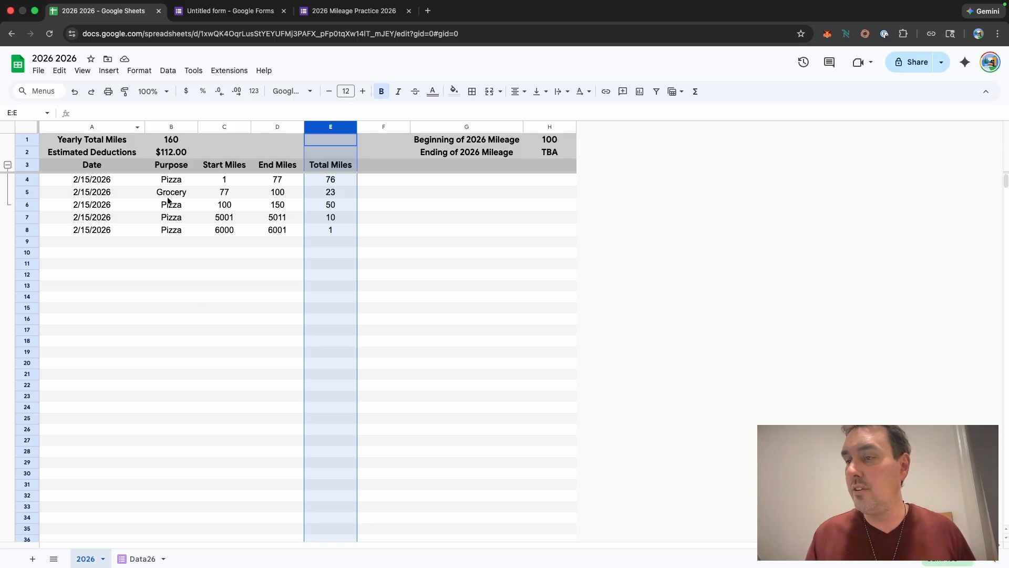
Step: Remove bold from the Estimated Deductions value in B2 and right-align it
click(178, 152)
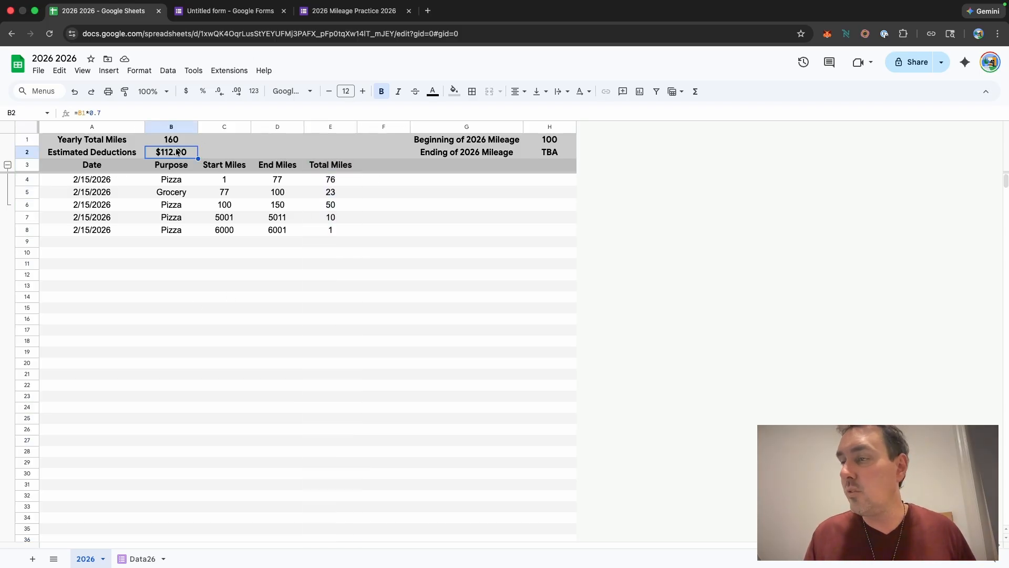
click(383, 93)
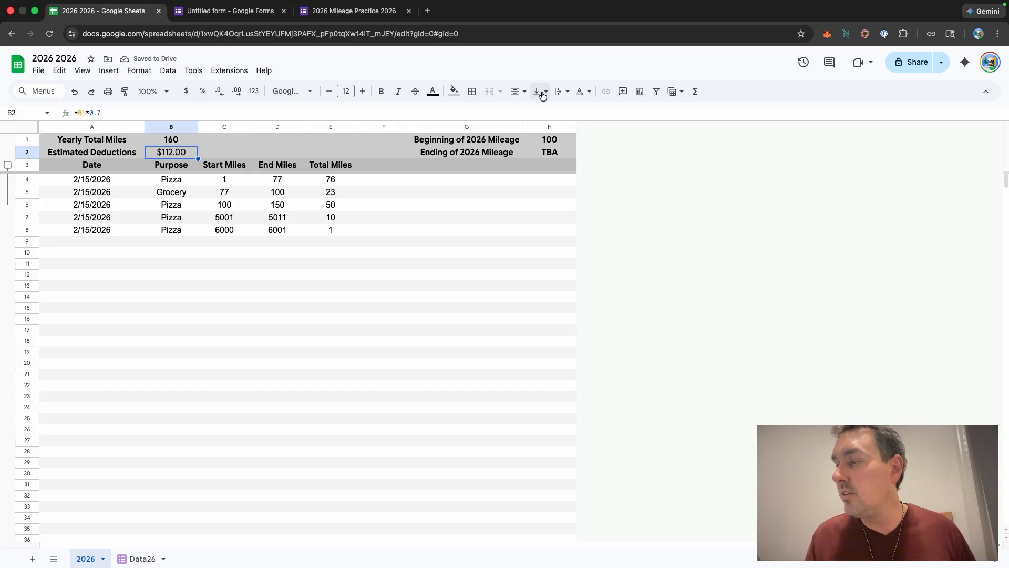
click(517, 91)
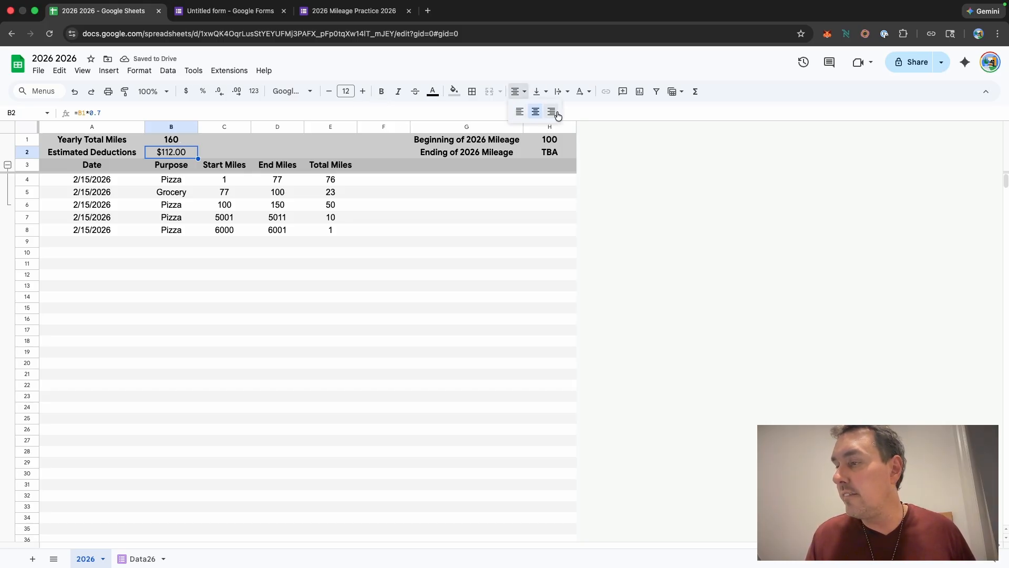
click(552, 112)
click(630, 195)
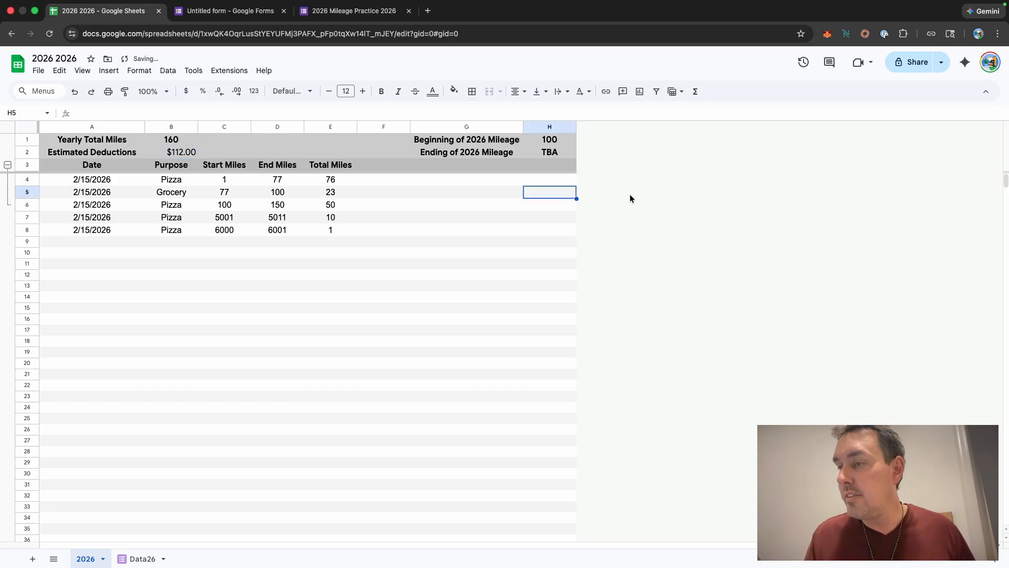
Step: Remove bold from the Yearly Total Miles value in B1
click(178, 141)
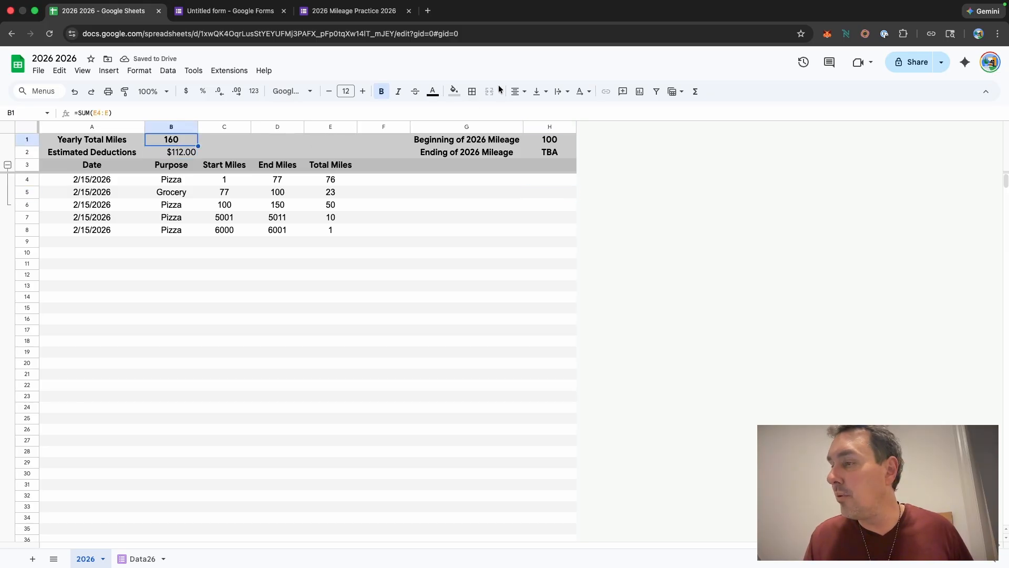
click(382, 91)
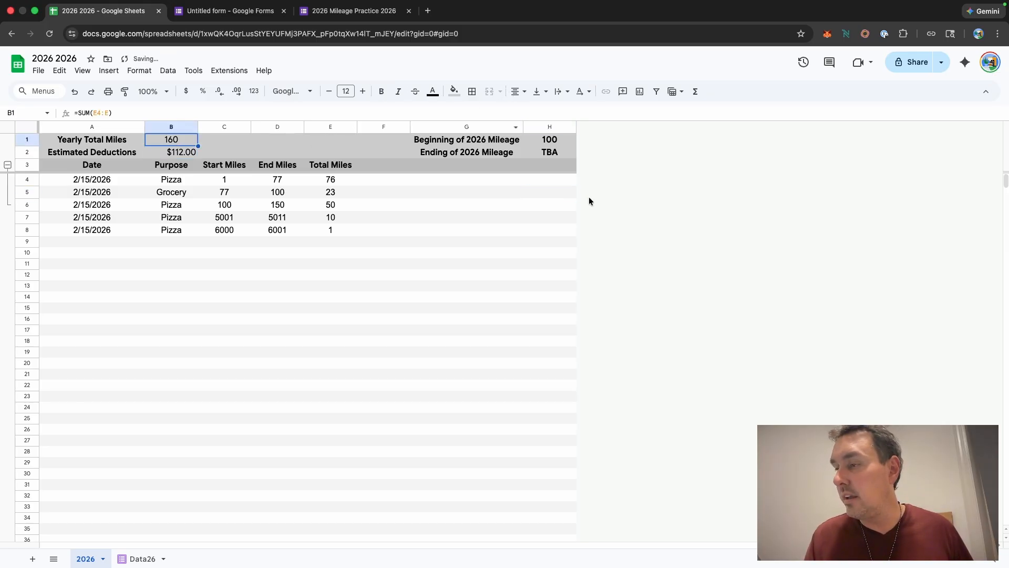
click(606, 207)
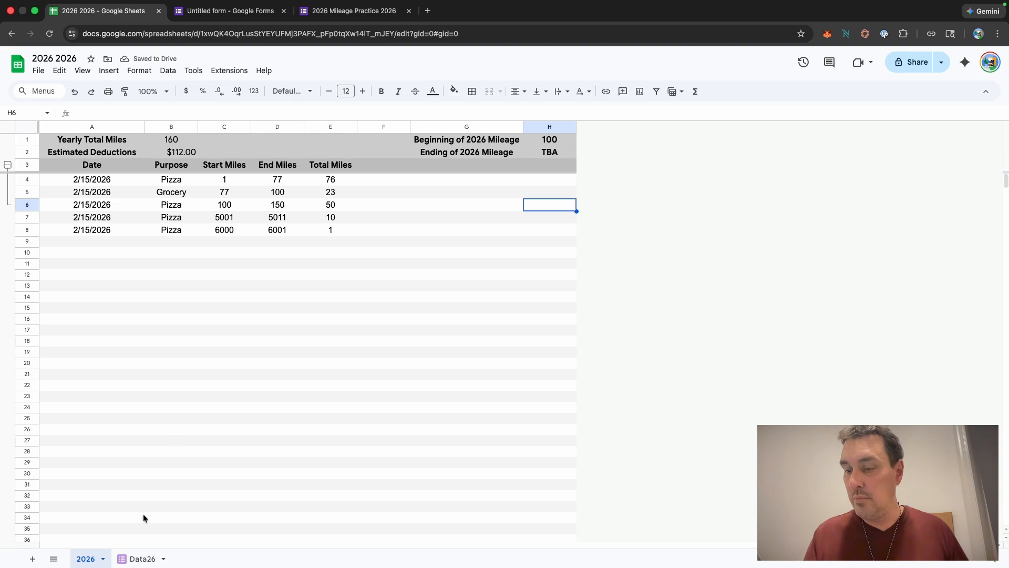
Step: Delete the 6000 to 6001 test entry row from the Data26 sheet and return to the 2026 sheet
click(142, 559)
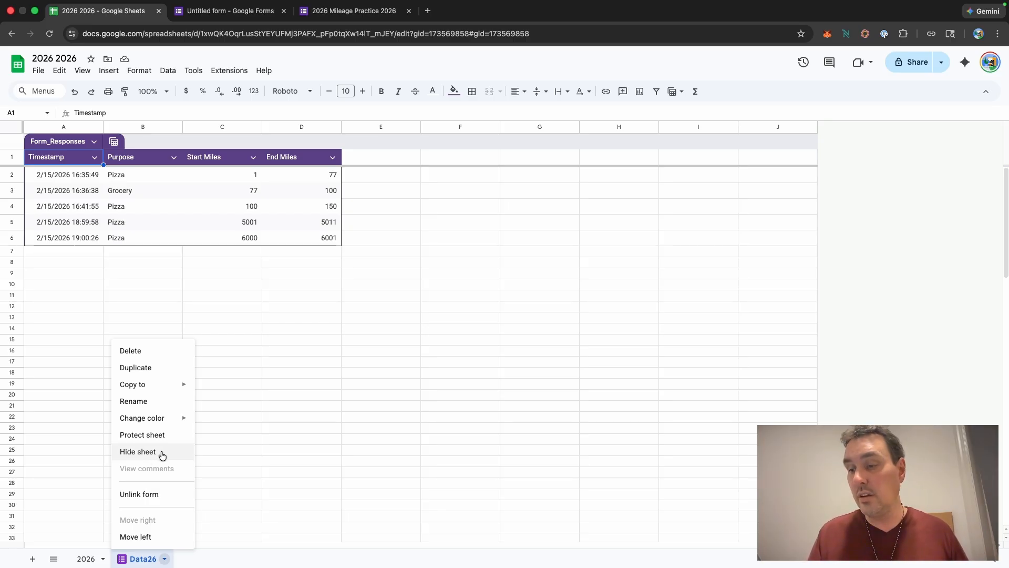
click(201, 560)
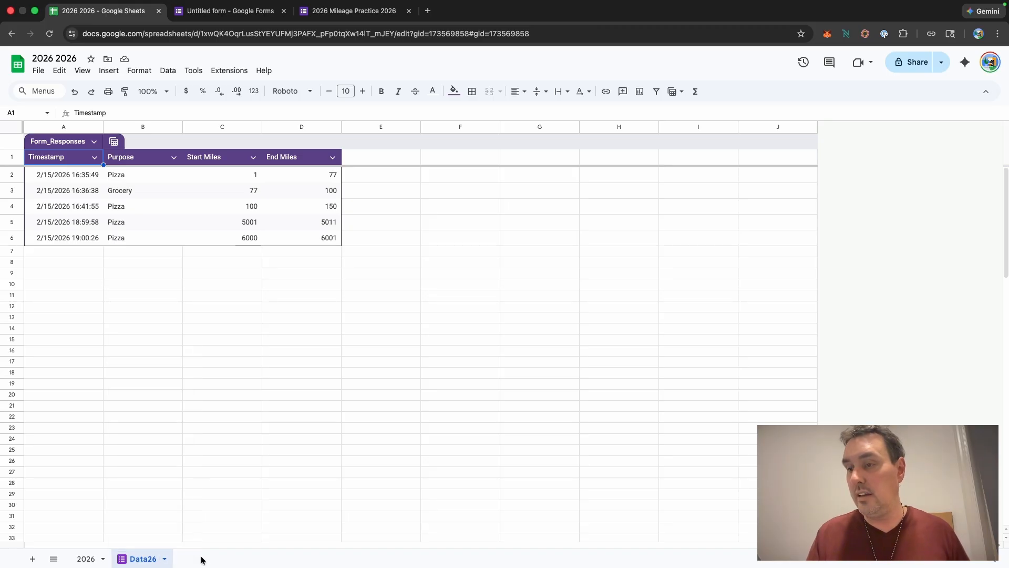
click(13, 239)
right_click(8, 241)
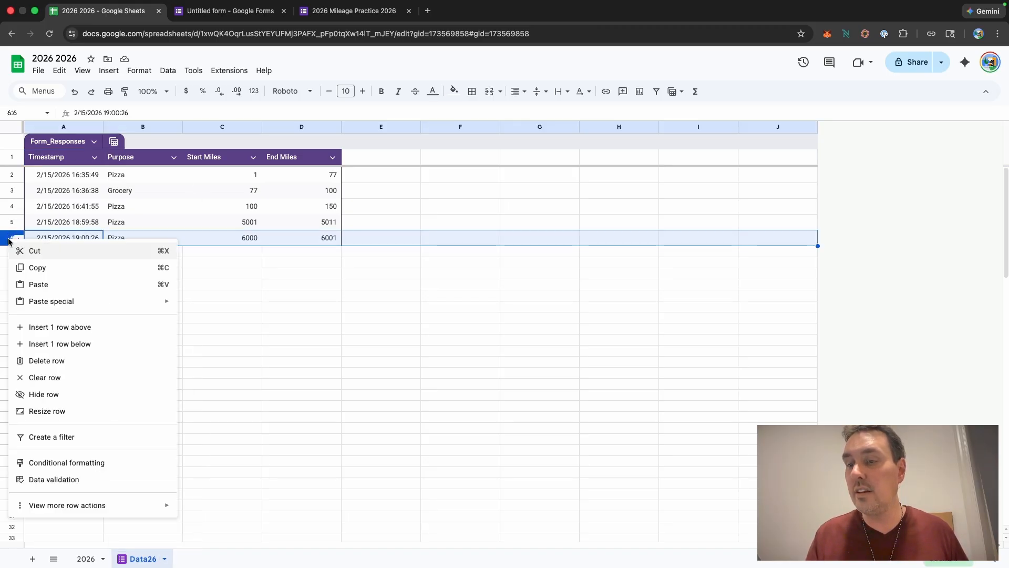
click(36, 364)
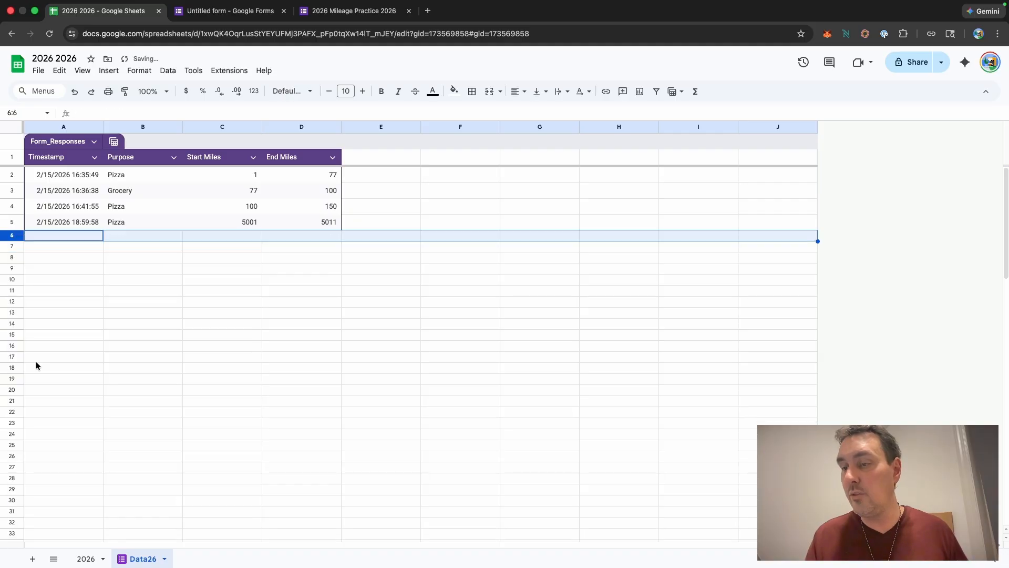
click(89, 558)
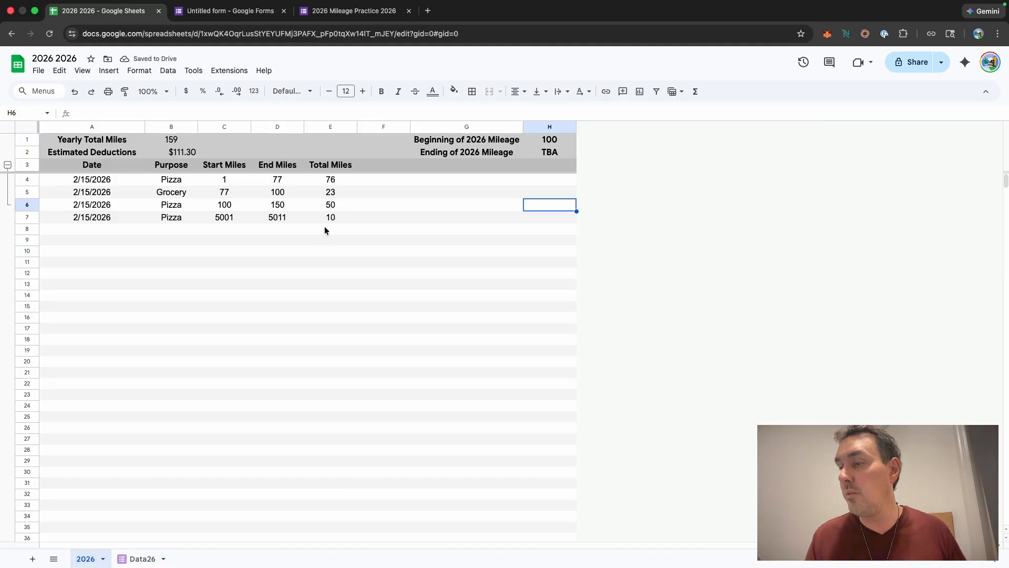
Step: Hide the Data26 sheet
click(139, 559)
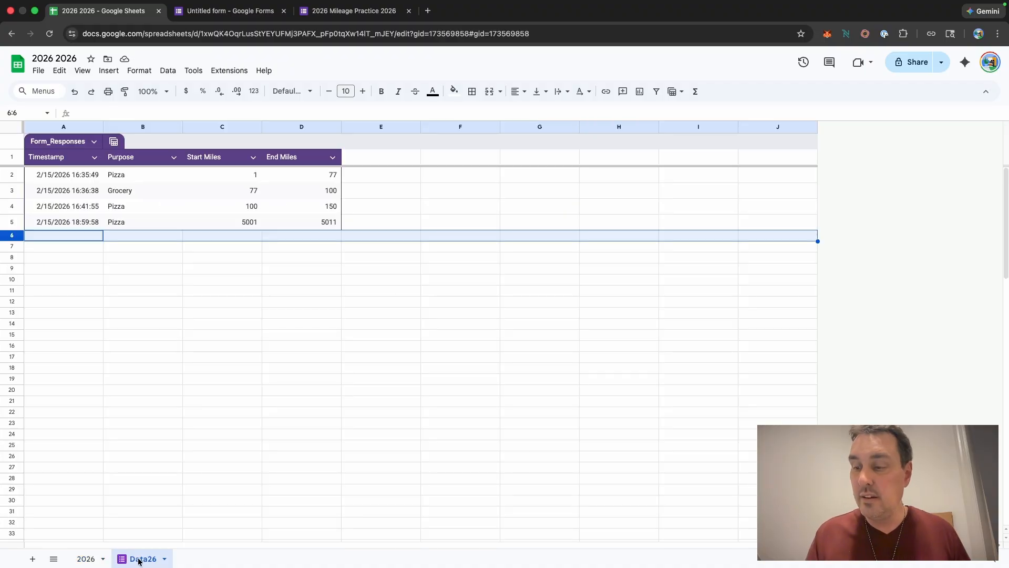
right_click(140, 561)
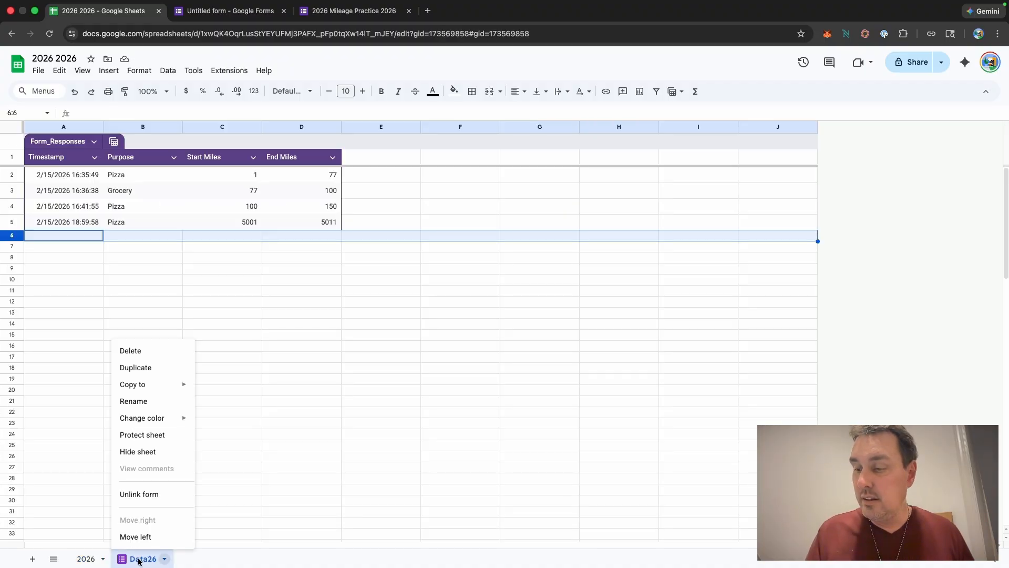
click(145, 452)
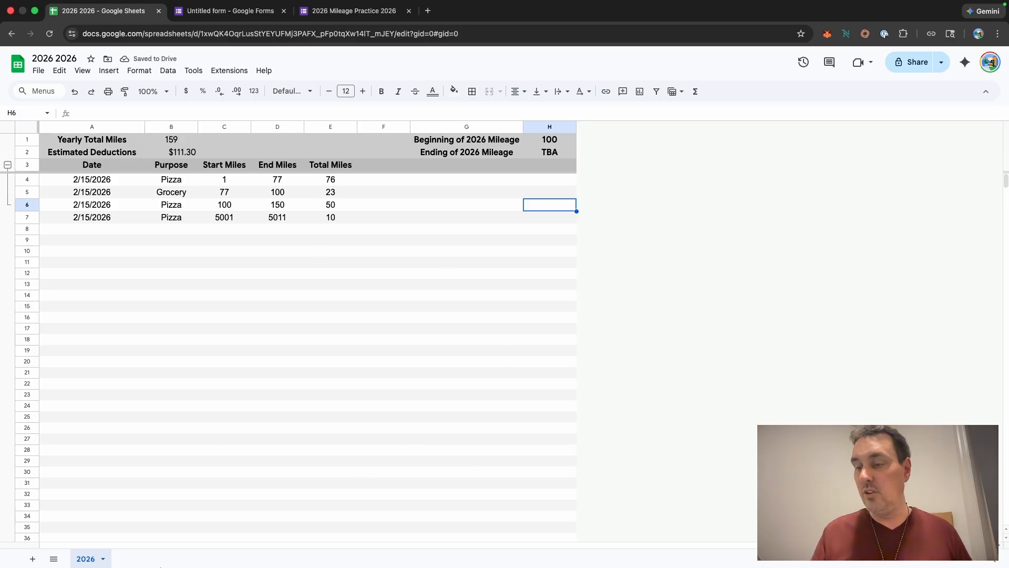
Step: Unhide the Data26 sheet from the hidden sheets list
mouse_move(167, 561)
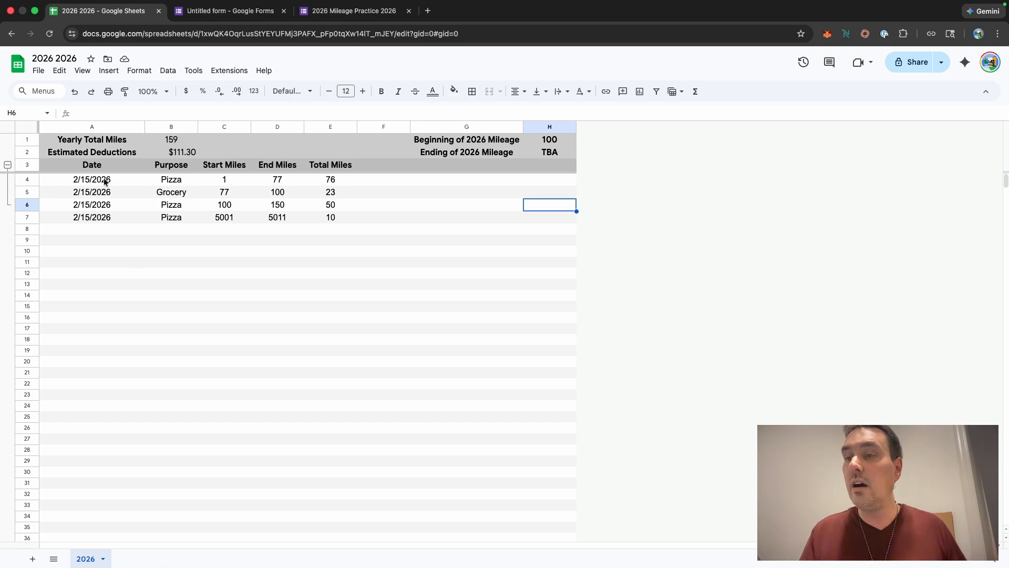
click(82, 72)
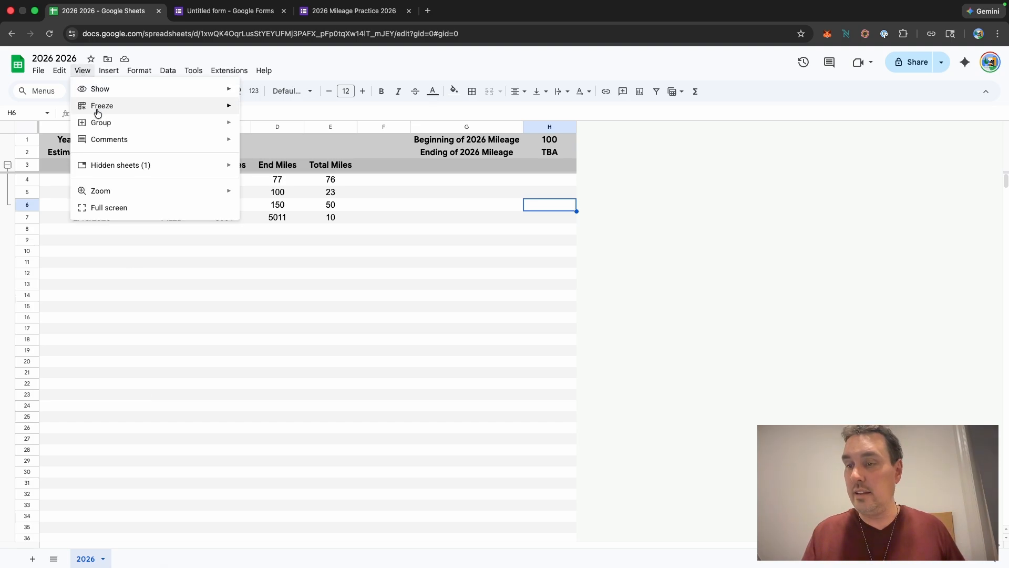
mouse_move(164, 169)
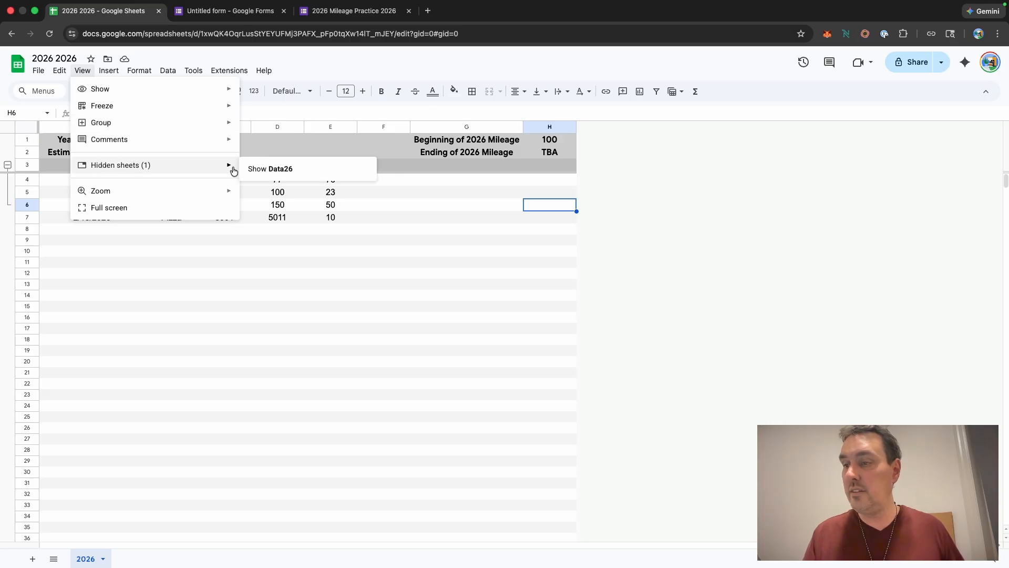
click(286, 169)
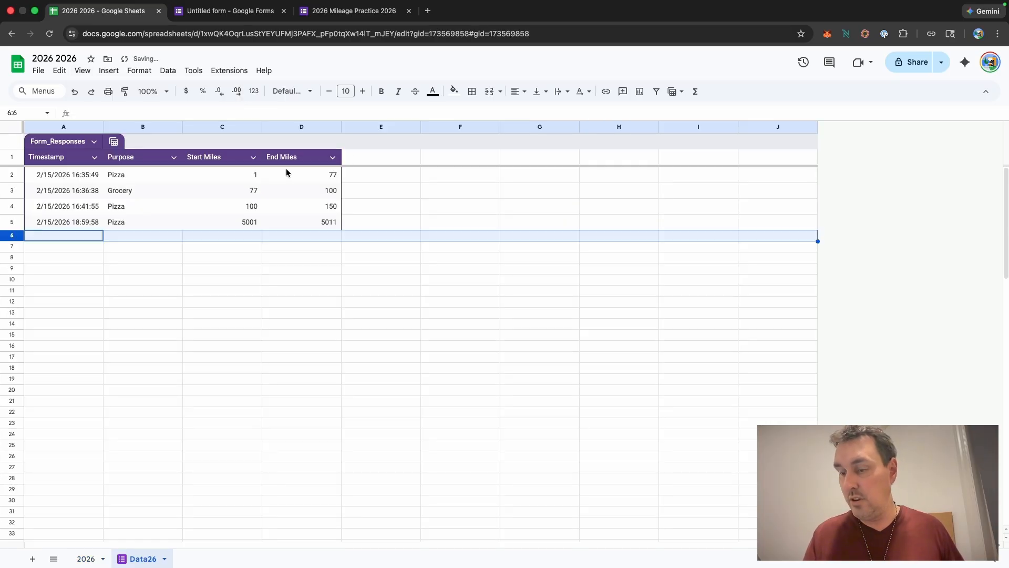
Step: Hide the Data26 sheet again
click(88, 559)
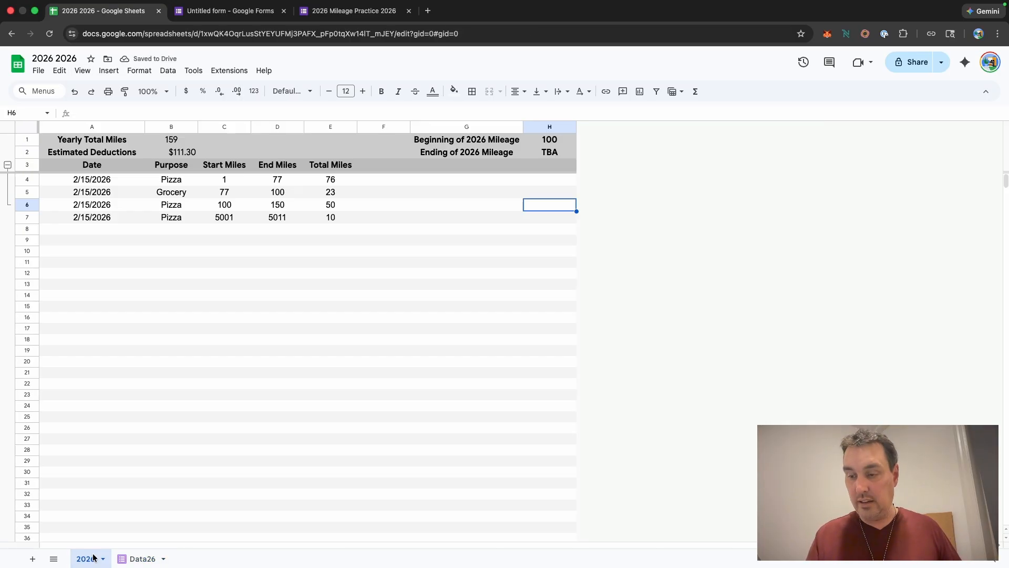
click(138, 560)
click(139, 564)
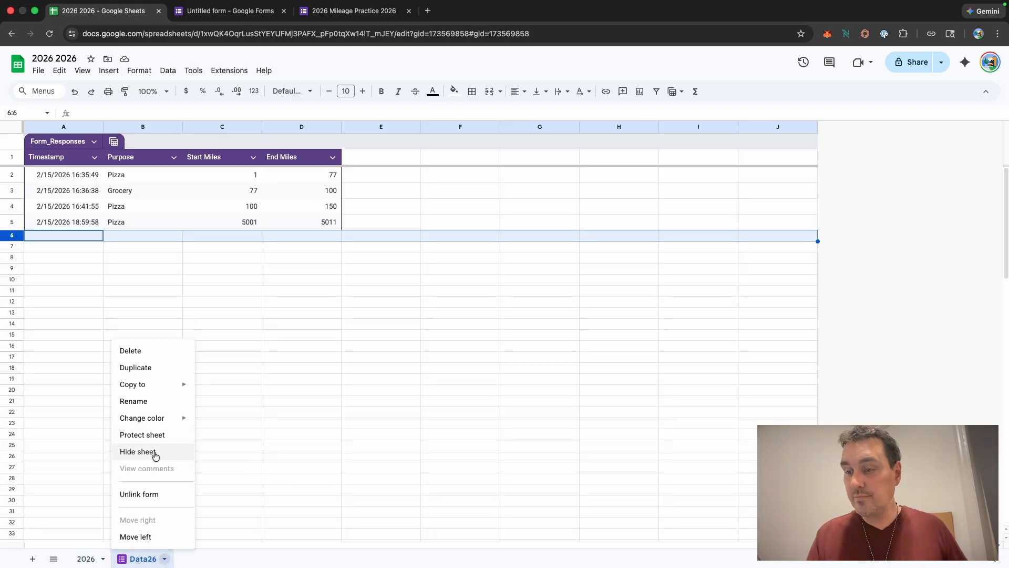
click(138, 452)
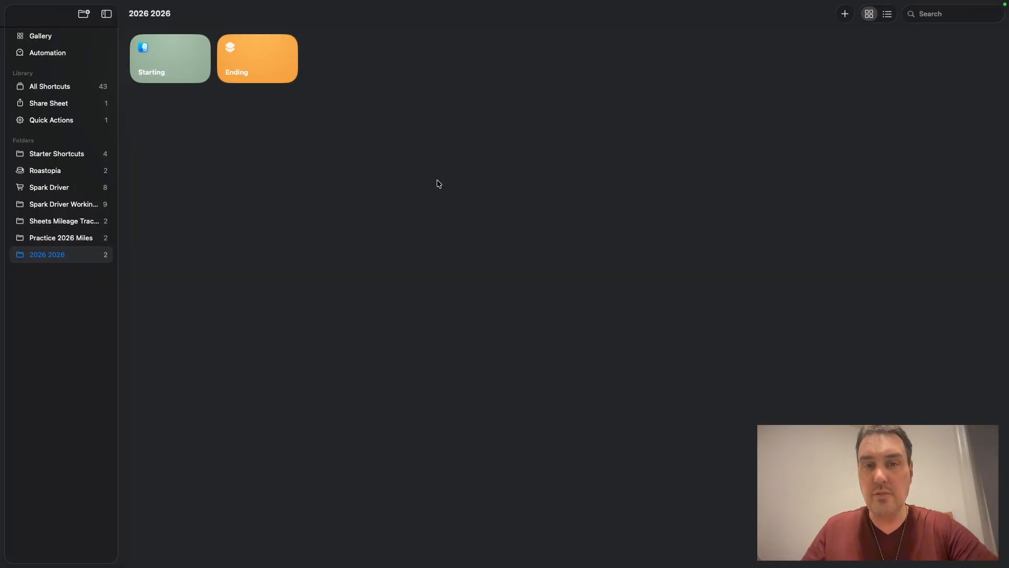
Step: Change the Starting shortcut's icon to a car glyph with a blue colour
mouse_move(183, 82)
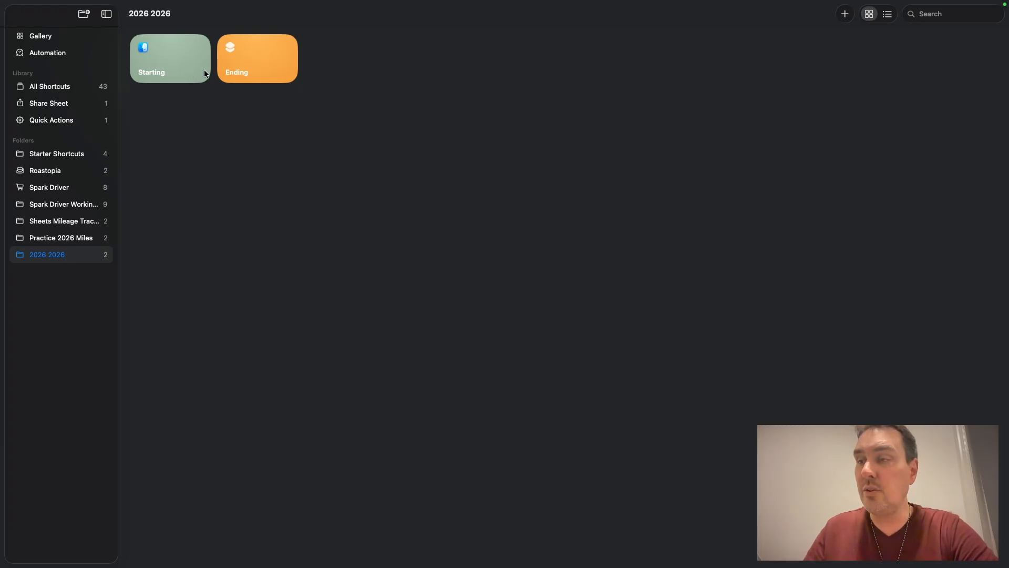
right_click(175, 69)
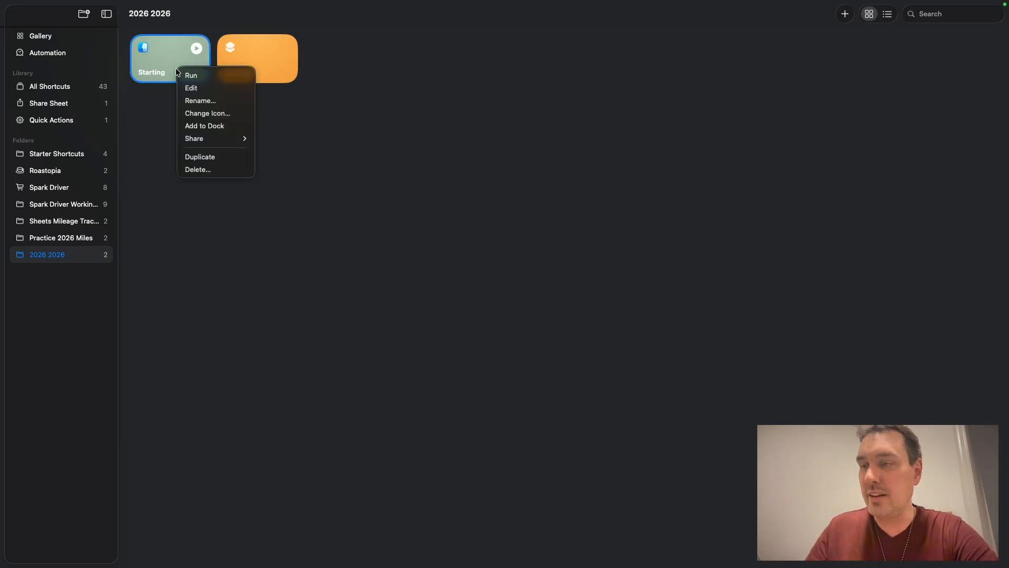
click(212, 114)
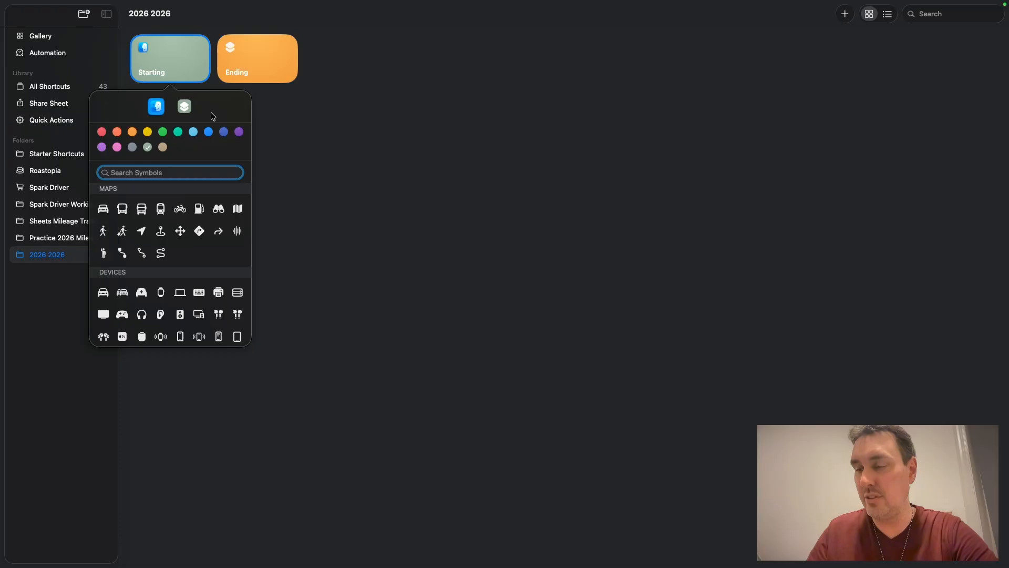
click(104, 209)
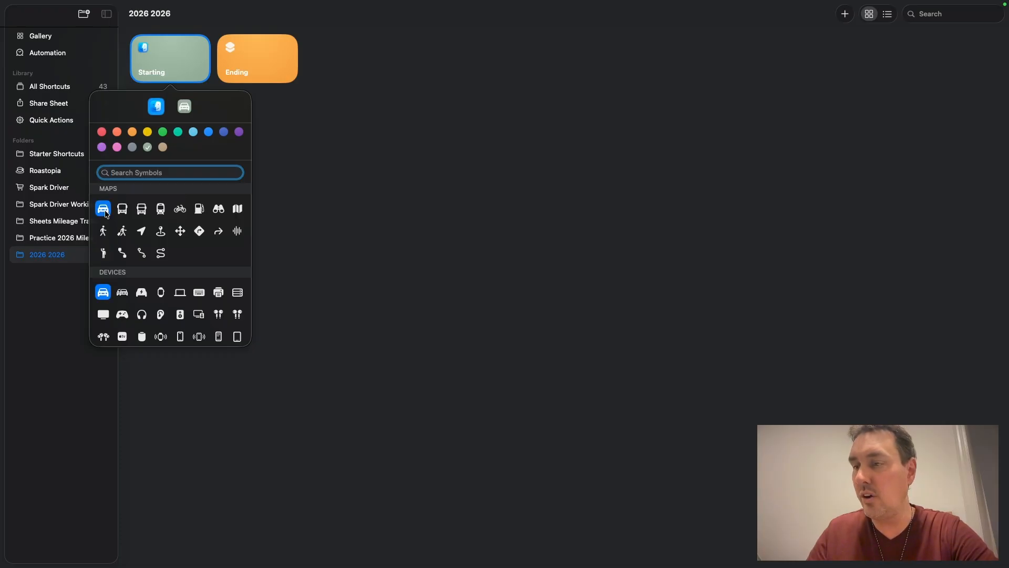
click(164, 132)
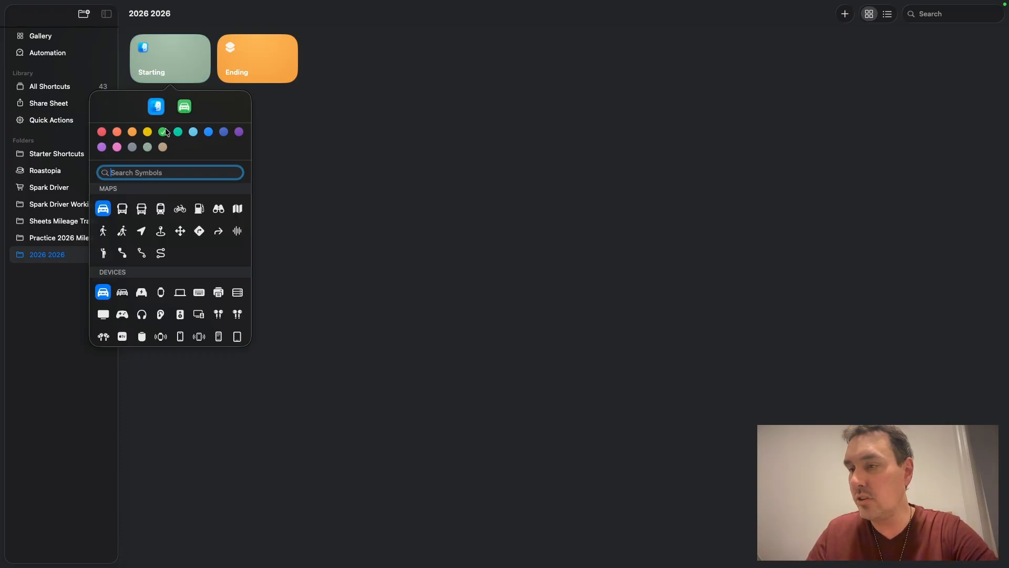
click(209, 132)
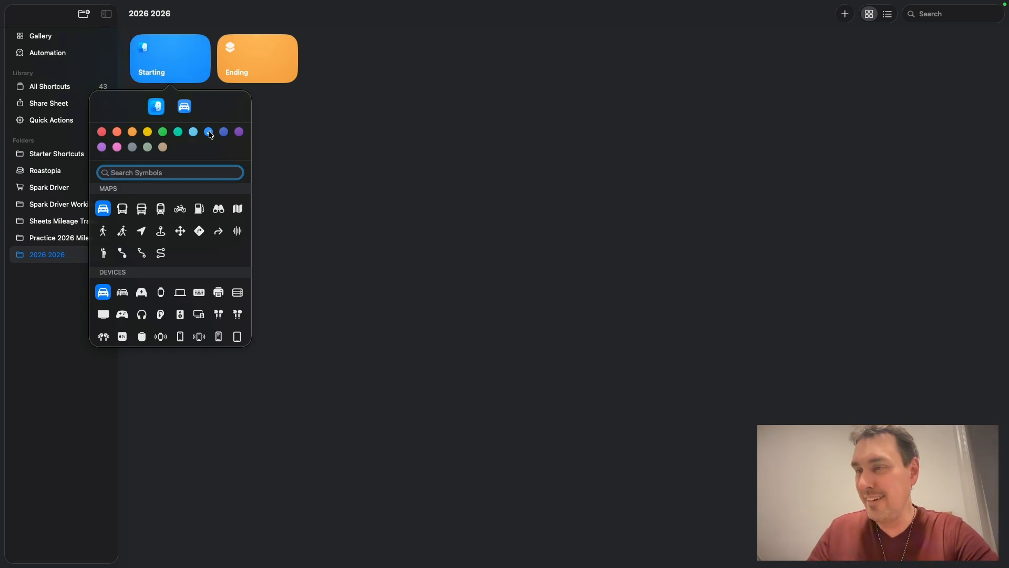
click(273, 110)
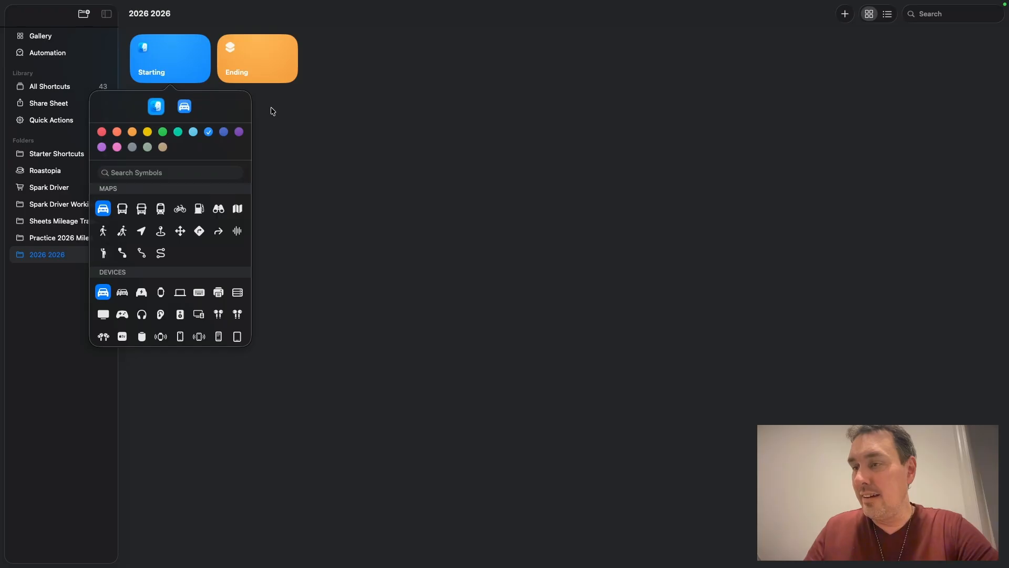
Step: Reopen the Starting shortcut's icon settings and apply the car glyph to its tile
right_click(173, 64)
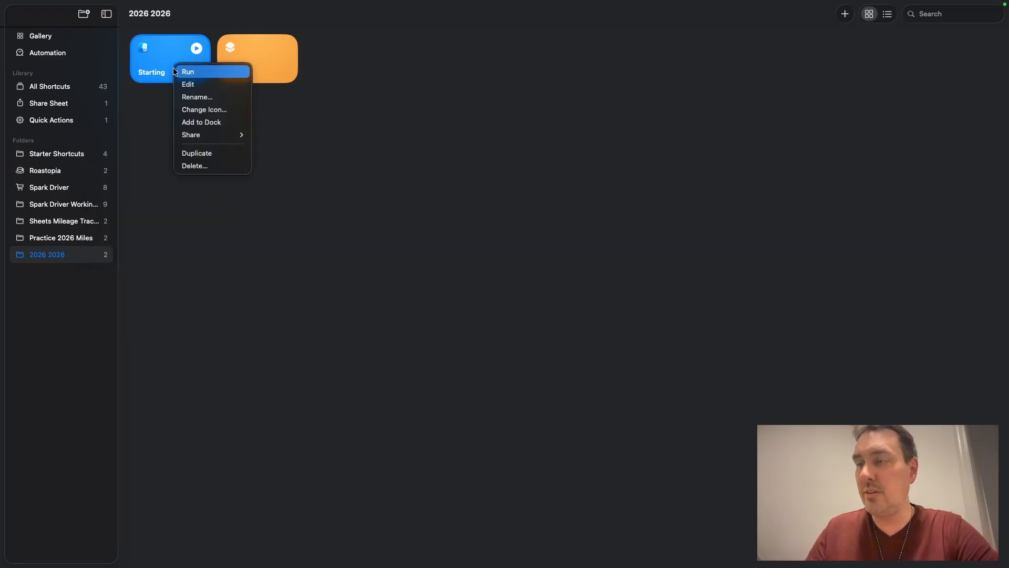
click(192, 112)
click(187, 109)
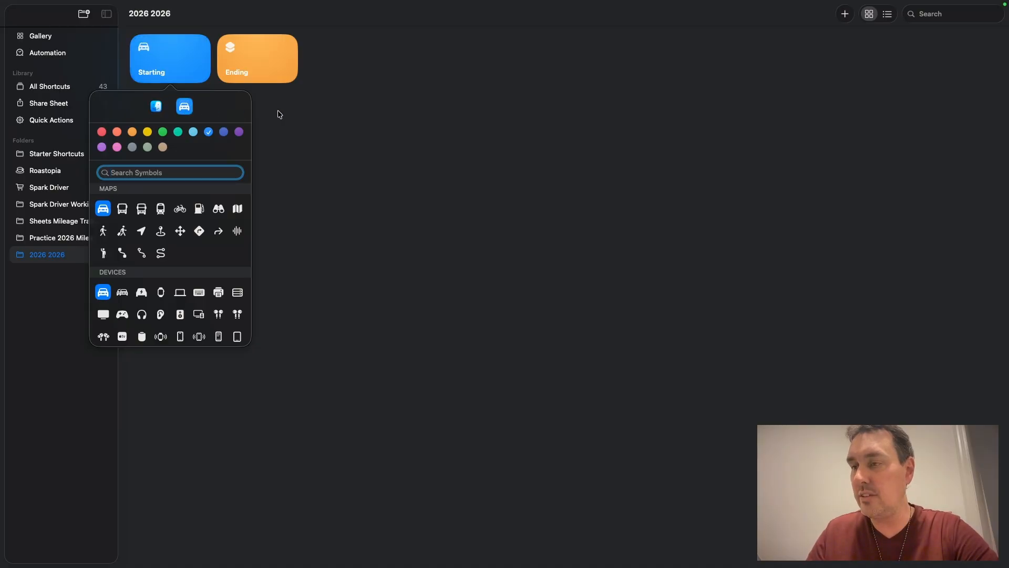
click(279, 114)
Step: Change the Ending shortcut's icon to blue and a checkered-flags glyph, searching symbols for "fla"
click(243, 53)
right_click(242, 54)
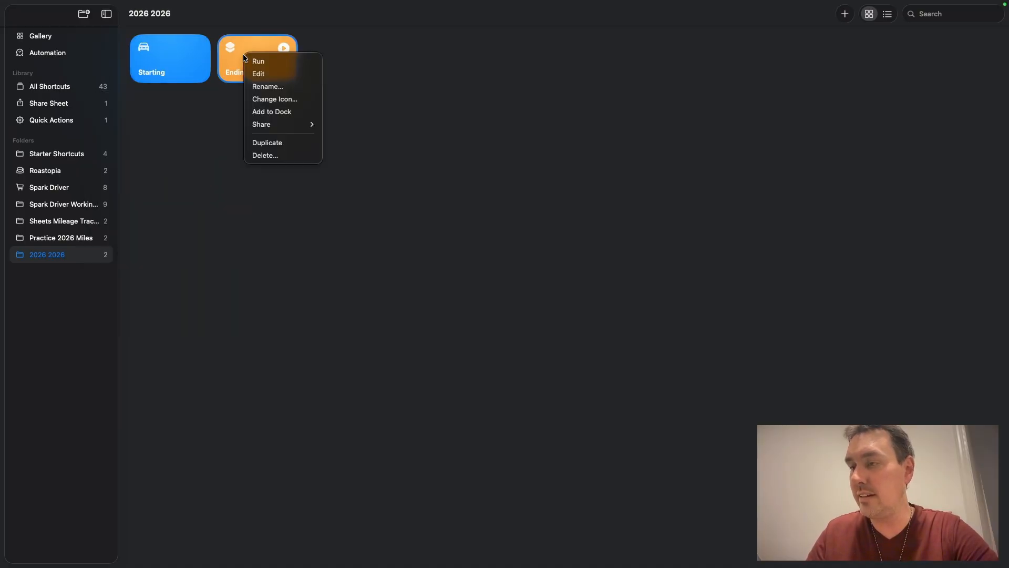
click(267, 99)
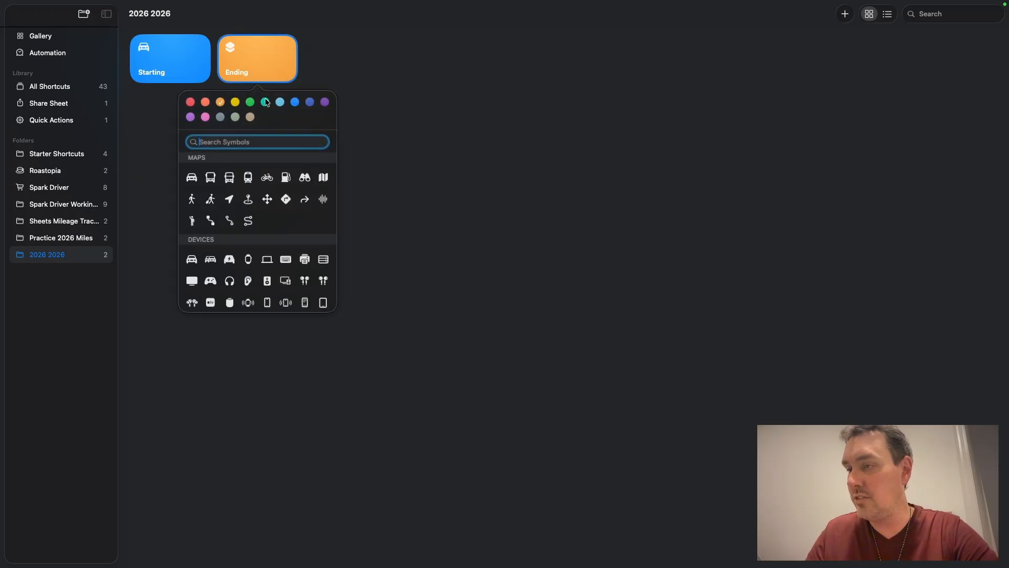
click(297, 104)
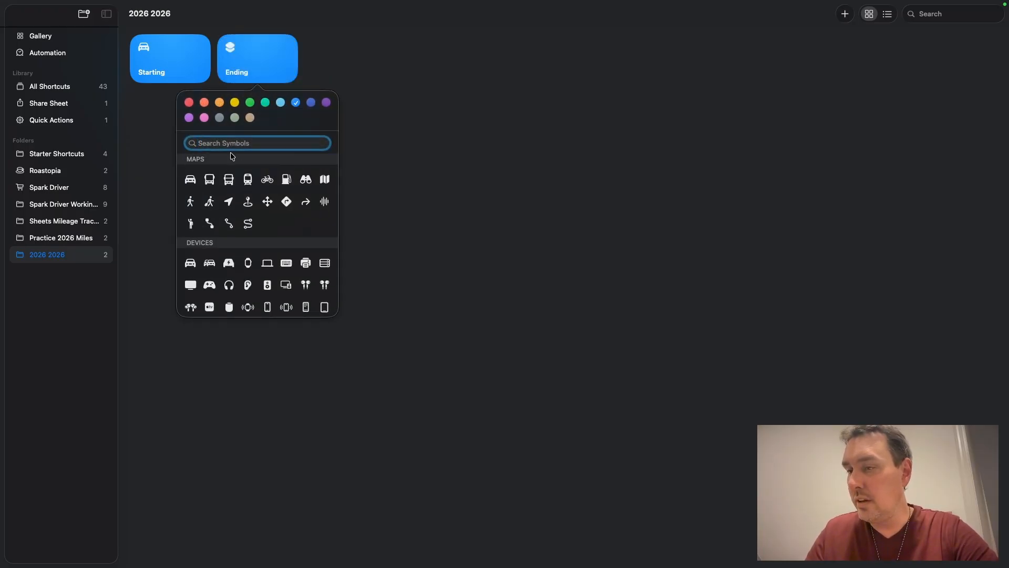
text(fla)
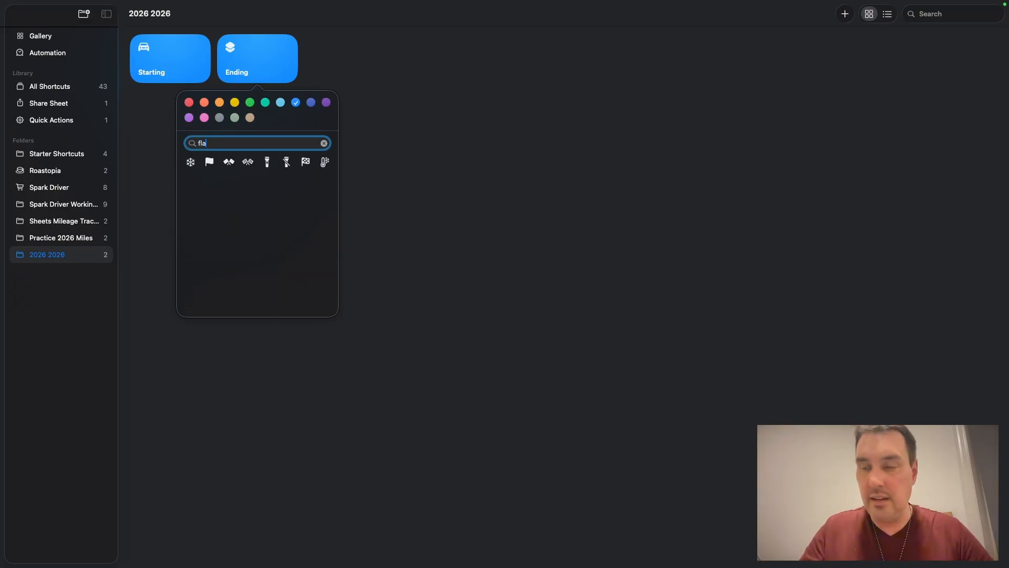
key(BackSpace)
key(BackSpace)
key(BackSpace)
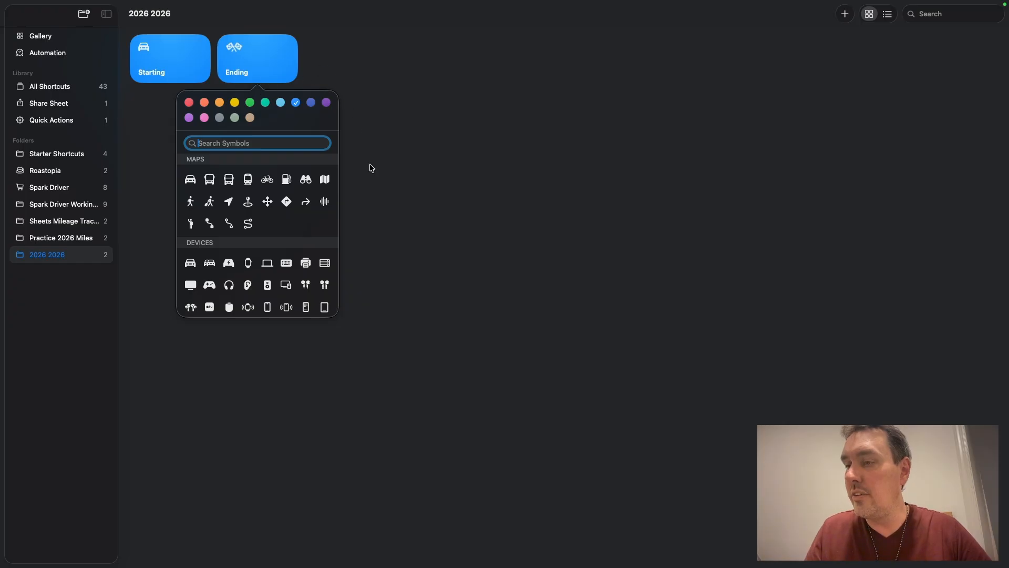
click(370, 180)
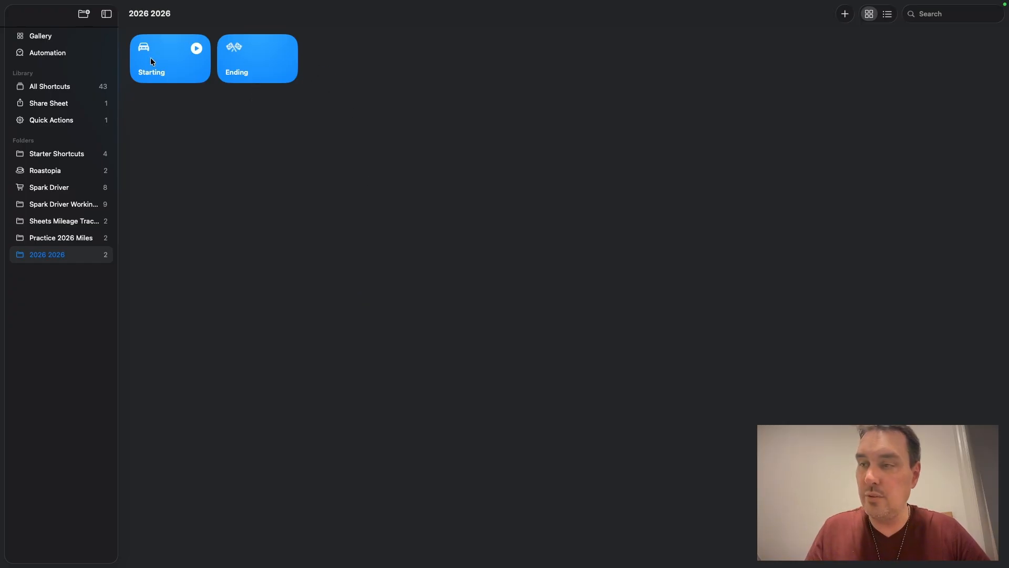